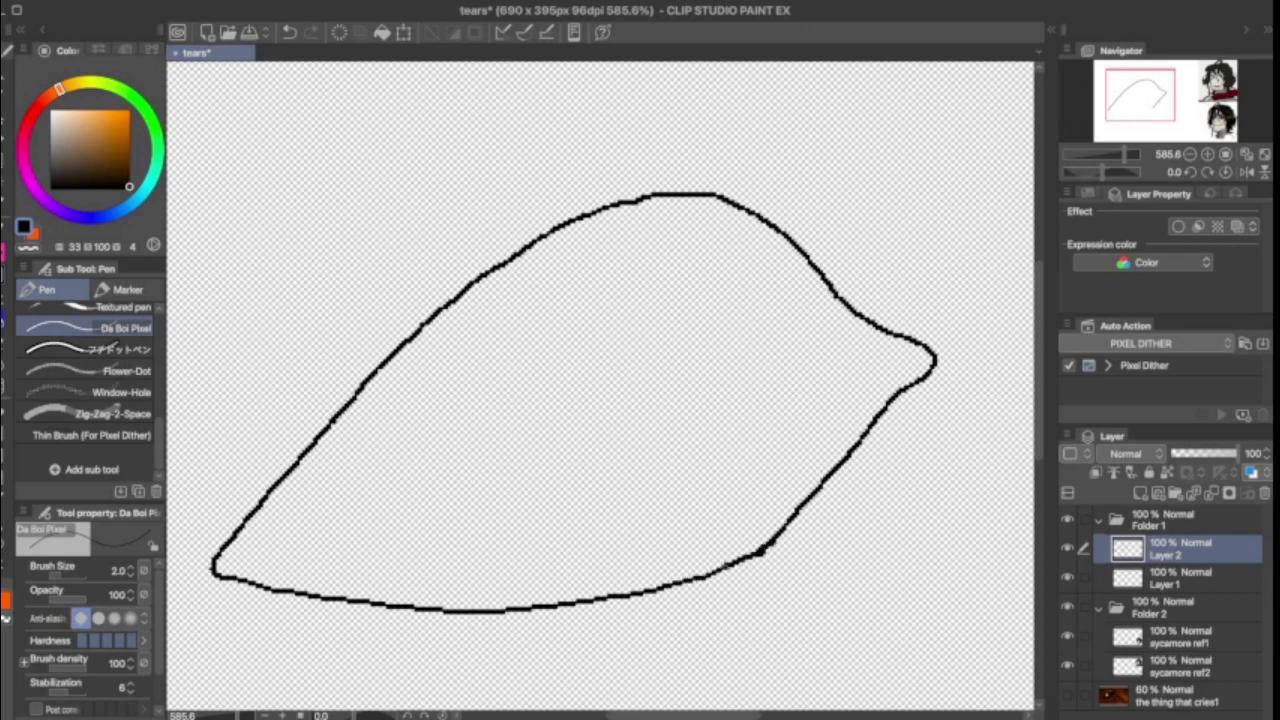
{"action": "scroll", "coordinate": [661, 487], "scroll_direction": "down", "scroll_amount": 5}
{"action": "scroll", "coordinate": [661, 487], "scroll_direction": "up", "scroll_amount": 4}
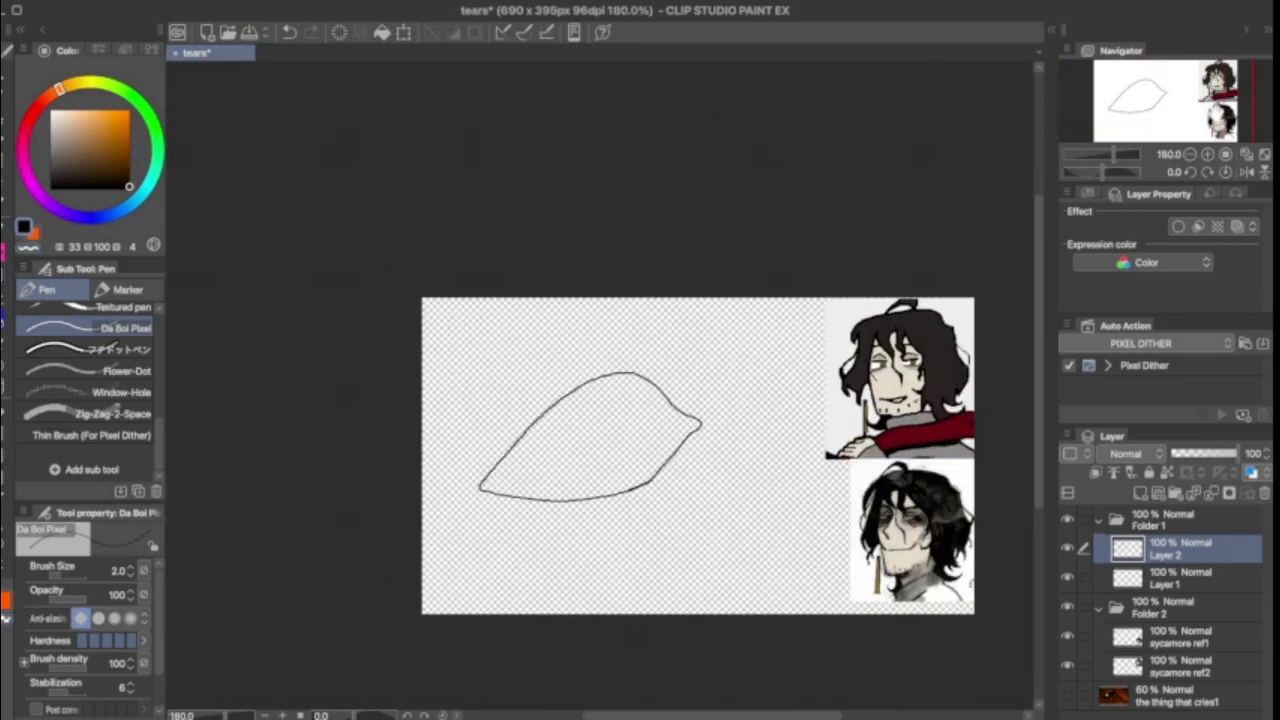
{"action": "scroll", "coordinate": [661, 487], "scroll_direction": "up", "scroll_amount": 2}
{"action": "left_click_drag", "start_coordinate": [480, 614], "coordinate": [614, 463]}
{"action": "key", "text": "ctrl+z"}
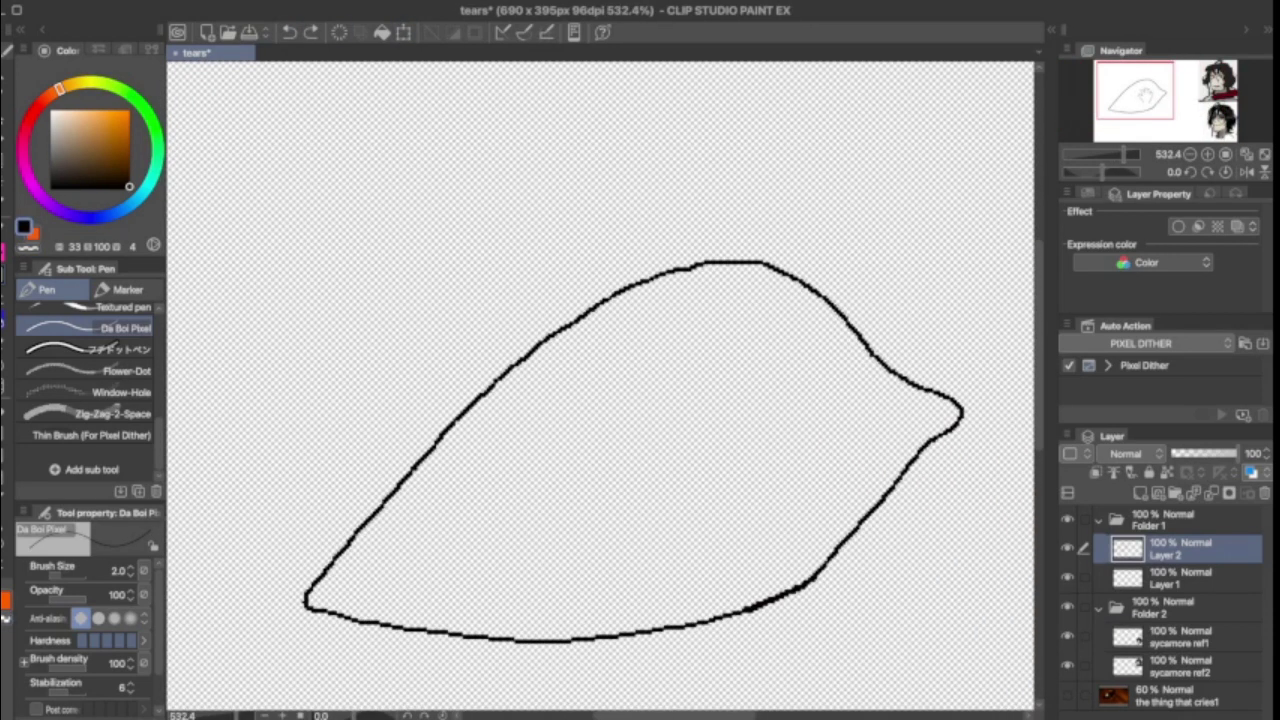
Step: Draw the eyelid crease above the eye outline, with a second short crease line beside its outer end
{"action": "left_click_drag", "start_coordinate": [870, 266], "coordinate": [954, 360]}
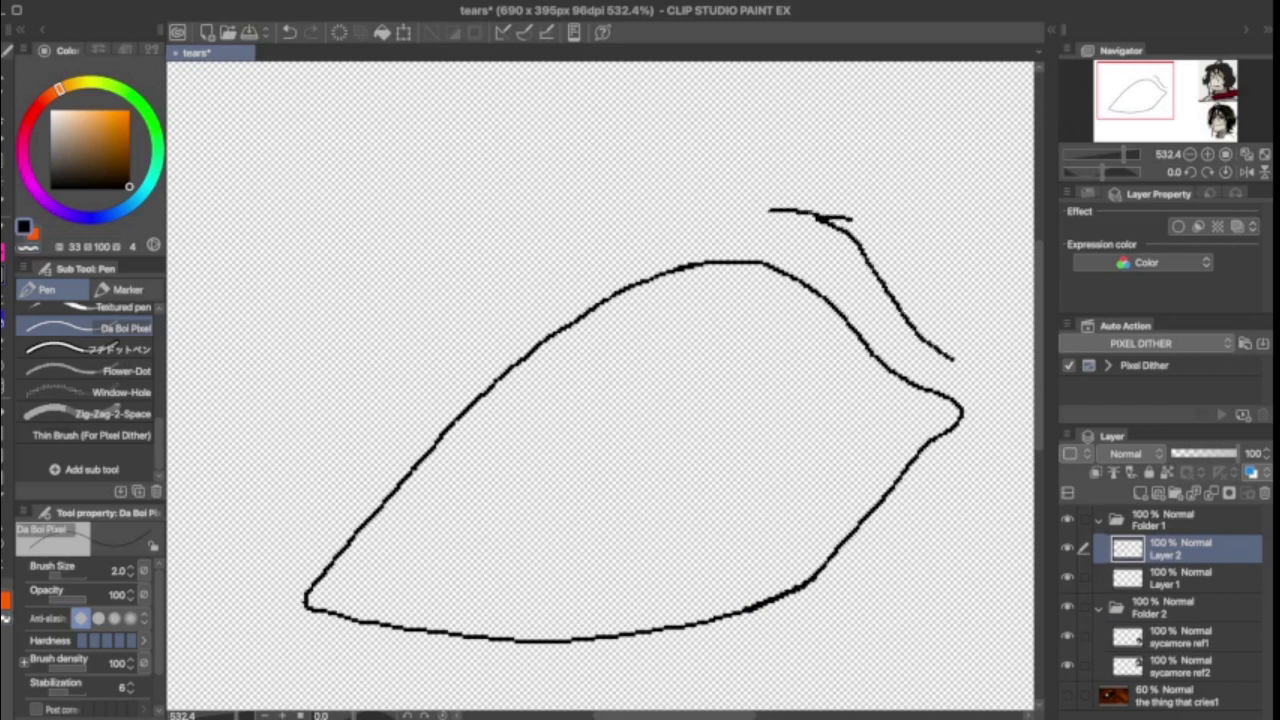
{"action": "mouse_move", "coordinate": [768, 210]}
{"action": "left_mouse_down"}
{"action": "mouse_move", "coordinate": [595, 228]}
{"action": "mouse_move", "coordinate": [422, 346]}
{"action": "mouse_move", "coordinate": [369, 392]}
{"action": "mouse_move", "coordinate": [257, 563]}
{"action": "left_mouse_up"}
{"action": "left_click_drag", "start_coordinate": [375, 388], "coordinate": [440, 316]}
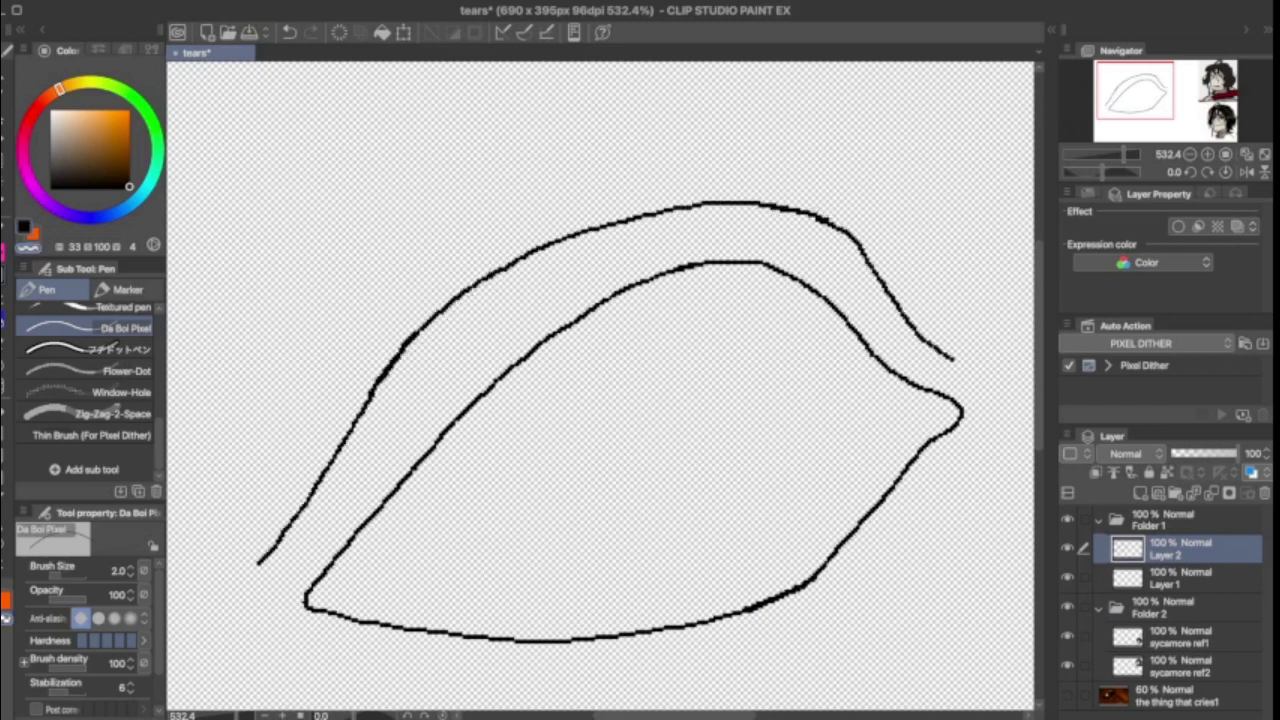
{"action": "left_click_drag", "start_coordinate": [381, 353], "coordinate": [222, 531]}
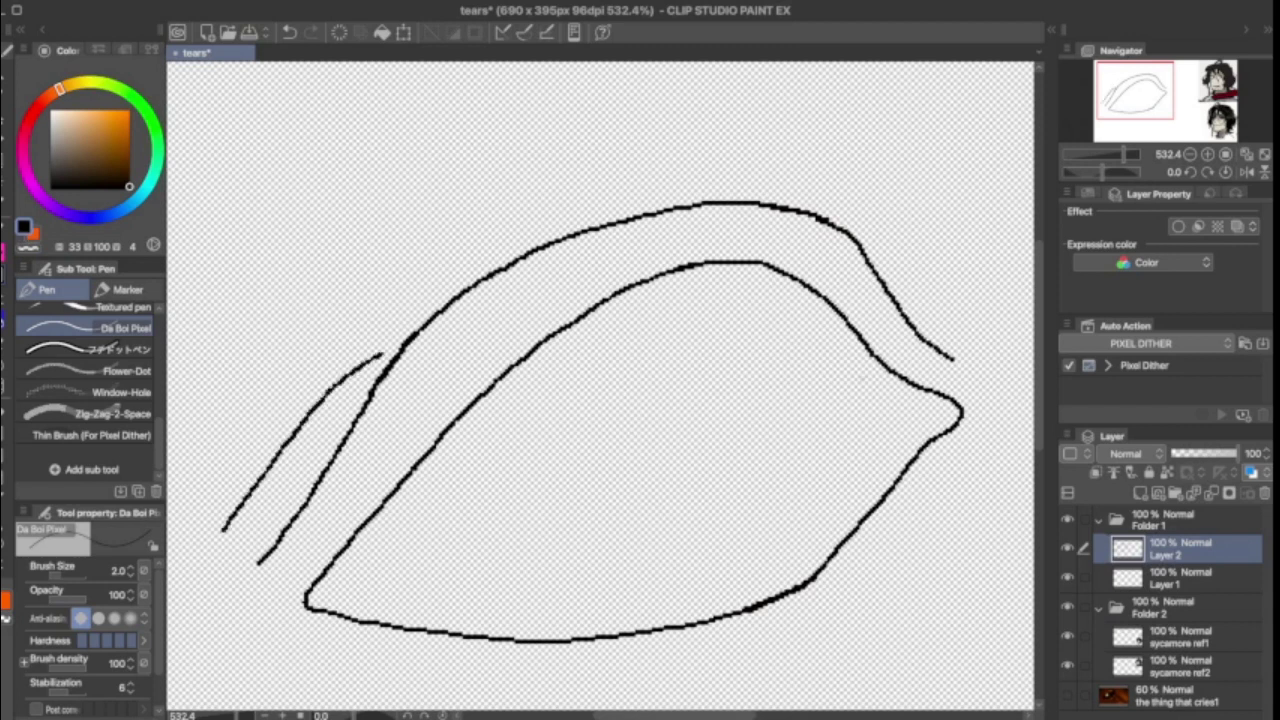
Step: Add a short angled line above the inner eye corner and a long curved under-eye line below the eye
{"action": "scroll", "coordinate": [294, 274], "scroll_direction": "down", "scroll_amount": 3}
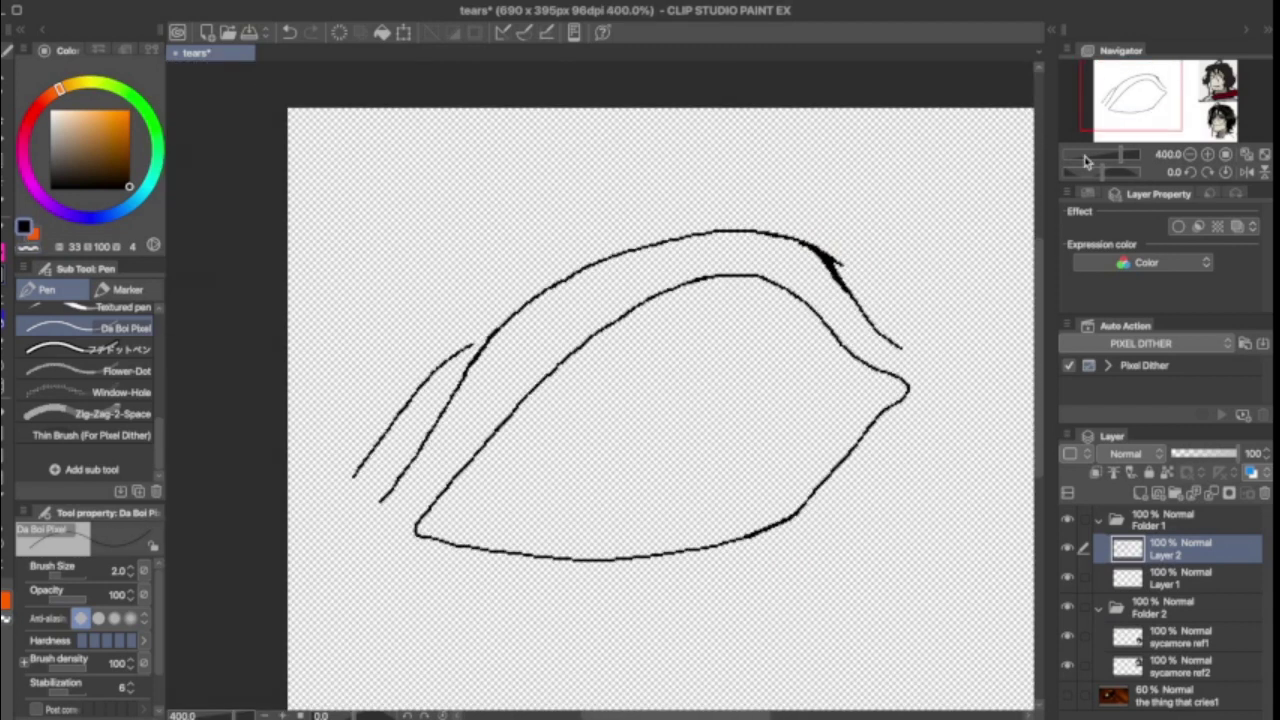
{"action": "key", "text": "ctrl+z"}
{"action": "scroll", "coordinate": [604, 388], "scroll_direction": "down", "scroll_amount": 3}
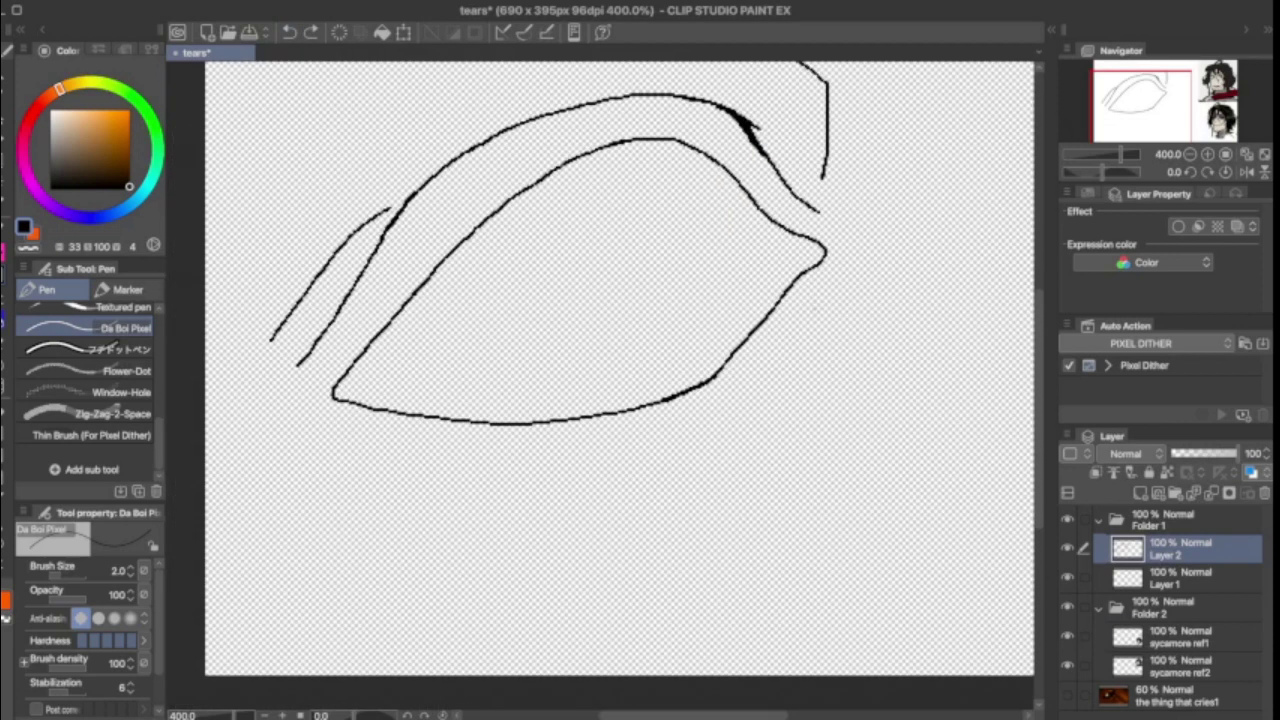
{"action": "mouse_move", "coordinate": [836, 282]}
{"action": "left_mouse_down"}
{"action": "mouse_move", "coordinate": [779, 409]}
{"action": "mouse_move", "coordinate": [642, 533]}
{"action": "mouse_move", "coordinate": [484, 570]}
{"action": "left_mouse_up"}
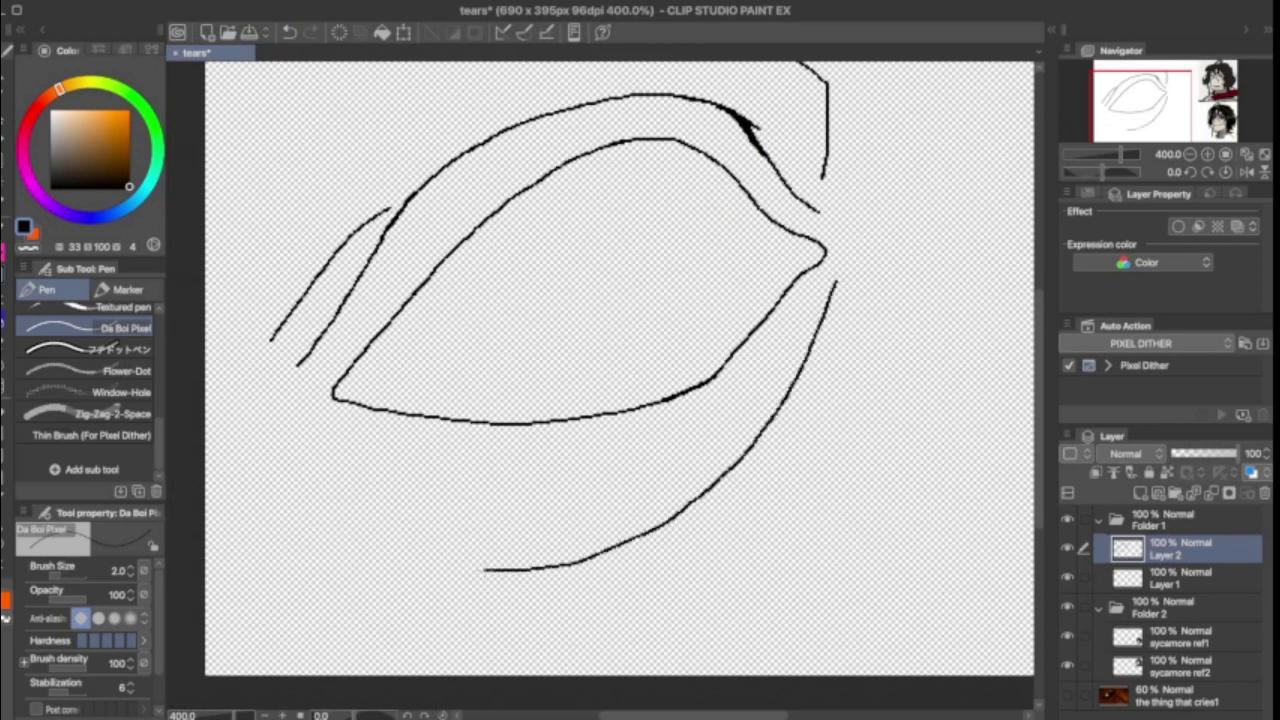
Step: Add a short wrinkle beside the under-eye curve and start hatching the eyebrow at the canvas's upper edge
{"action": "scroll", "coordinate": [697, 182], "scroll_direction": "down", "scroll_amount": 3}
{"action": "scroll", "coordinate": [697, 182], "scroll_direction": "up", "scroll_amount": 2}
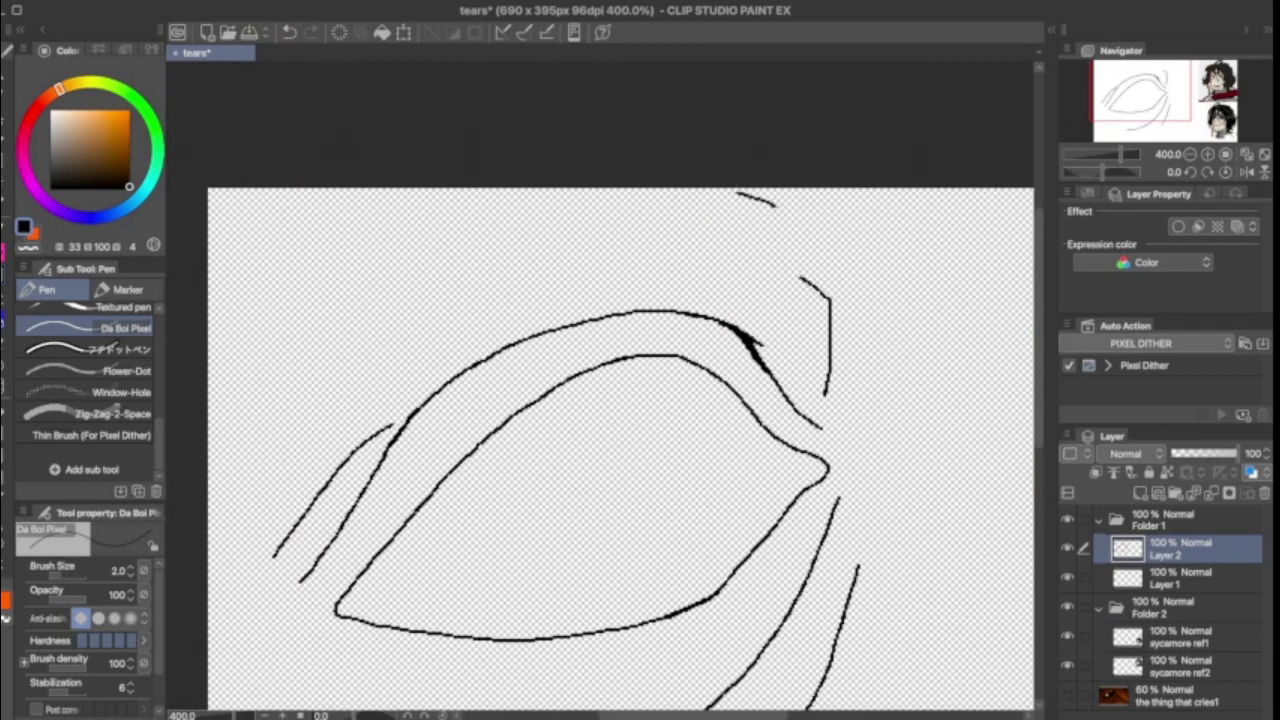
{"action": "scroll", "coordinate": [697, 182], "scroll_direction": "down", "scroll_amount": 3}
{"action": "scroll", "coordinate": [697, 182], "scroll_direction": "up", "scroll_amount": 3}
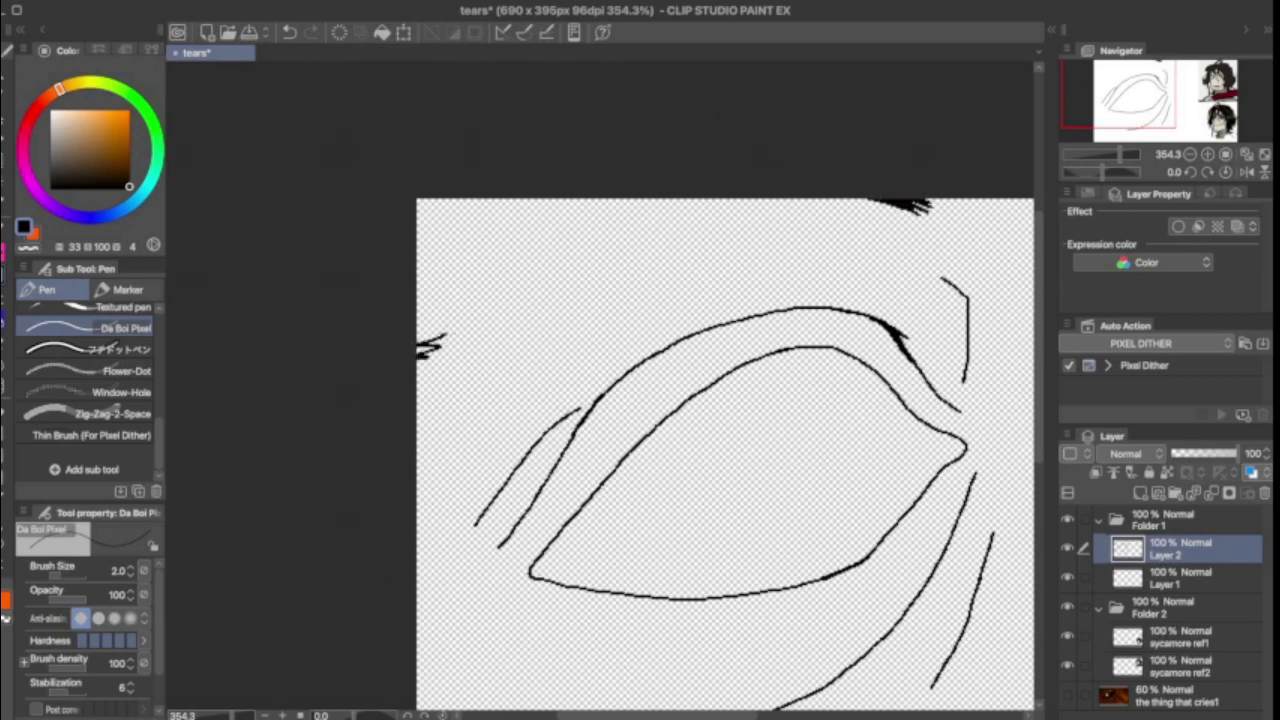
{"action": "mouse_move", "coordinate": [440, 340]}
{"action": "left_mouse_down"}
{"action": "mouse_move", "coordinate": [453, 311]}
{"action": "mouse_move", "coordinate": [490, 280]}
{"action": "left_mouse_up"}
{"action": "mouse_move", "coordinate": [420, 320]}
{"action": "left_mouse_down"}
{"action": "mouse_move", "coordinate": [495, 250]}
{"action": "mouse_move", "coordinate": [595, 200]}
{"action": "left_mouse_up"}
{"action": "left_click_drag", "start_coordinate": [460, 245], "coordinate": [500, 200]}
{"action": "key", "text": "ctrl+z"}
{"action": "key", "text": "ctrl+z"}
{"action": "key", "text": "ctrl+z"}
{"action": "key", "text": "ctrl+z"}
{"action": "key", "text": "ctrl+z"}
{"action": "key", "text": "ctrl+z"}
{"action": "key", "text": "ctrl+minus"}
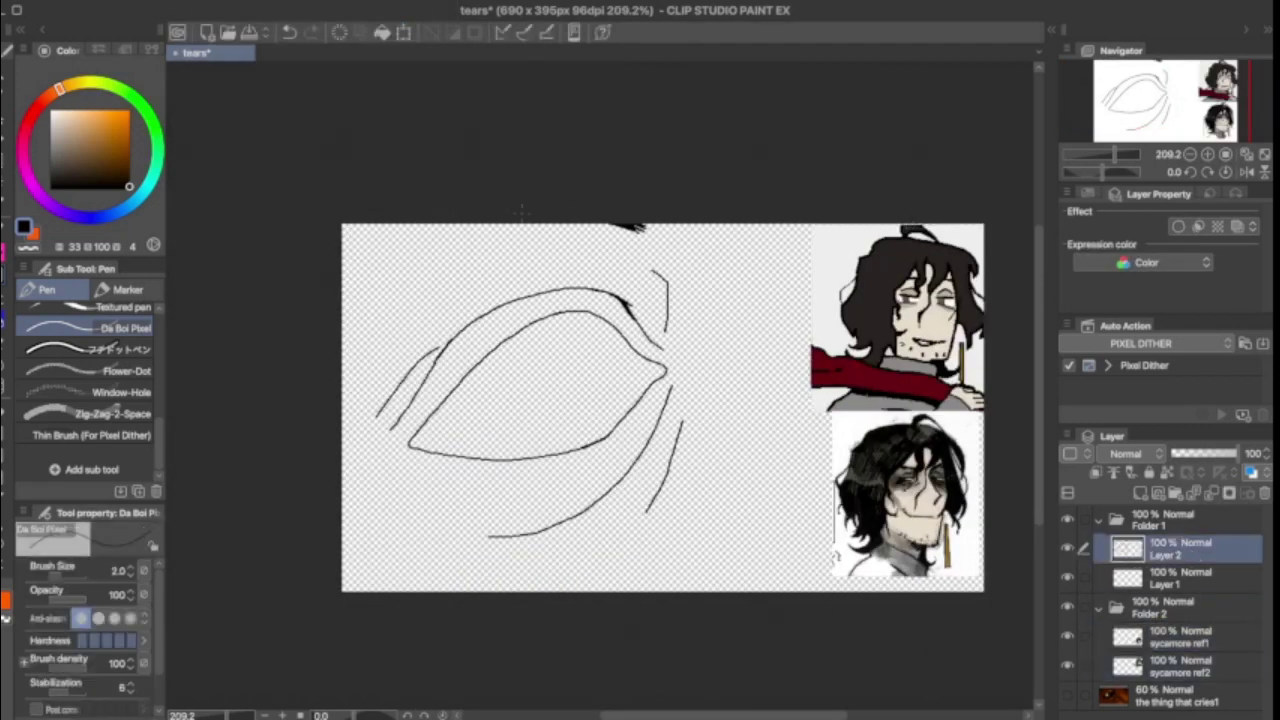
Step: Draw two long curves from the canvas's upper to lower edge beside the inner eye corner, outlining a tapering hair lock
{"action": "left_click_drag", "start_coordinate": [712, 364], "coordinate": [672, 524]}
{"action": "scroll", "coordinate": [660, 400], "scroll_direction": "up", "scroll_amount": 5}
{"action": "scroll", "coordinate": [660, 400], "scroll_direction": "down", "scroll_amount": 4}
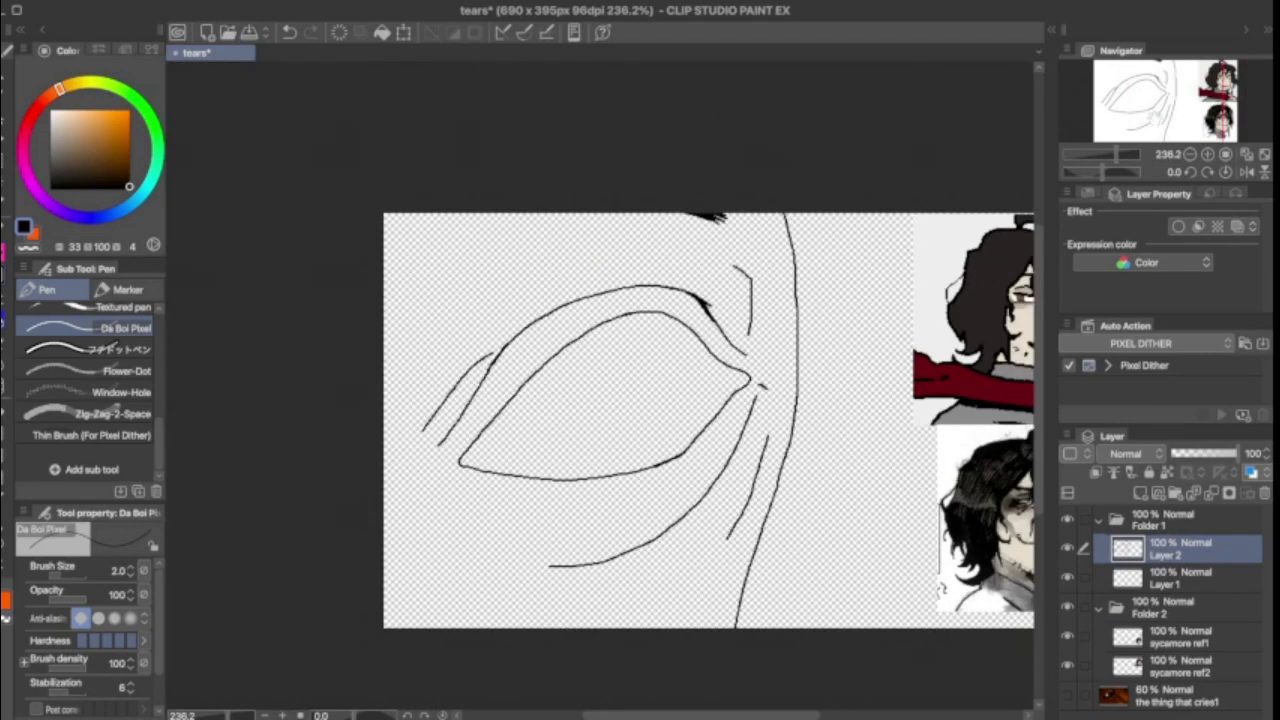
{"action": "mouse_move", "coordinate": [852, 214]}
{"action": "left_mouse_down"}
{"action": "mouse_move", "coordinate": [845, 294]}
{"action": "mouse_move", "coordinate": [658, 628]}
{"action": "left_mouse_up"}
Step: Shift the whole line art on Layer 2 horizontally toward the reference portraits
{"action": "key", "text": "k"}
{"action": "left_click_drag", "start_coordinate": [510, 371], "coordinate": [651, 371]}
{"action": "key", "text": "m"}
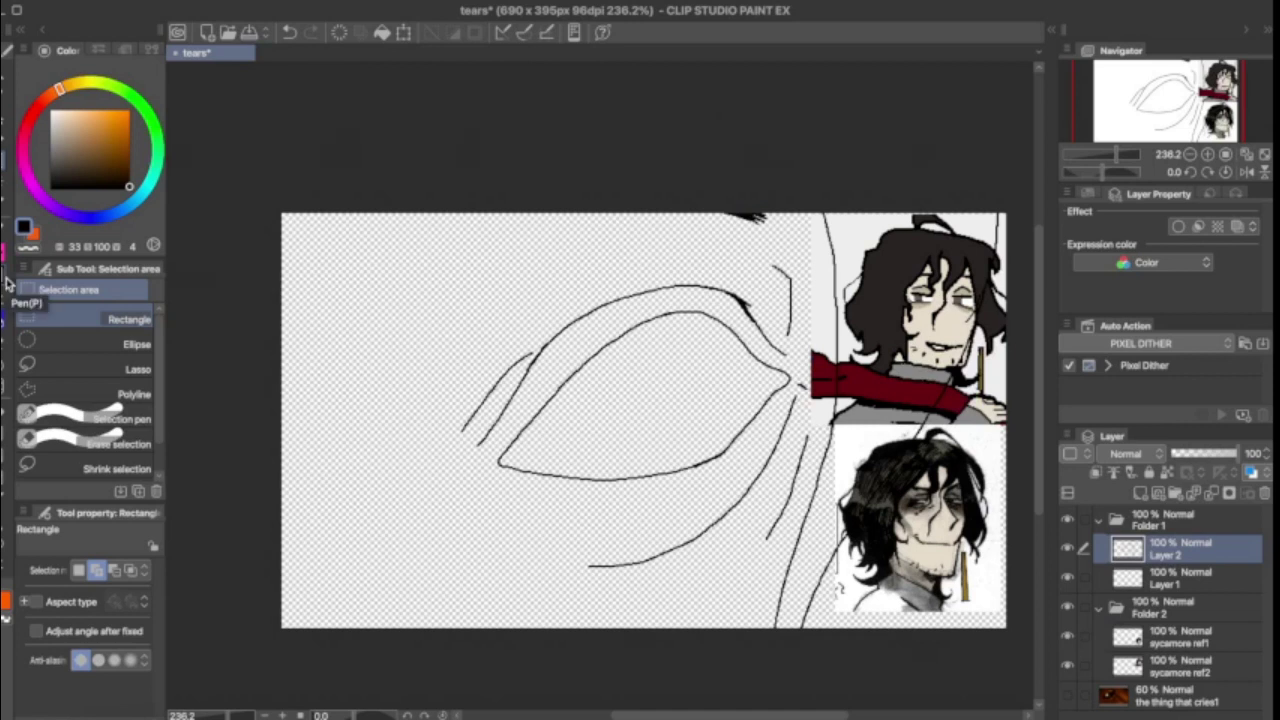
Step: Draw the hair edge past the outer eye corner with the Da Boi Pixel pen, ending in a curled pointed tip near the lower edge
{"action": "key", "text": "p"}
{"action": "key", "text": "p"}
{"action": "left_click_drag", "start_coordinate": [507, 214], "coordinate": [440, 470]}
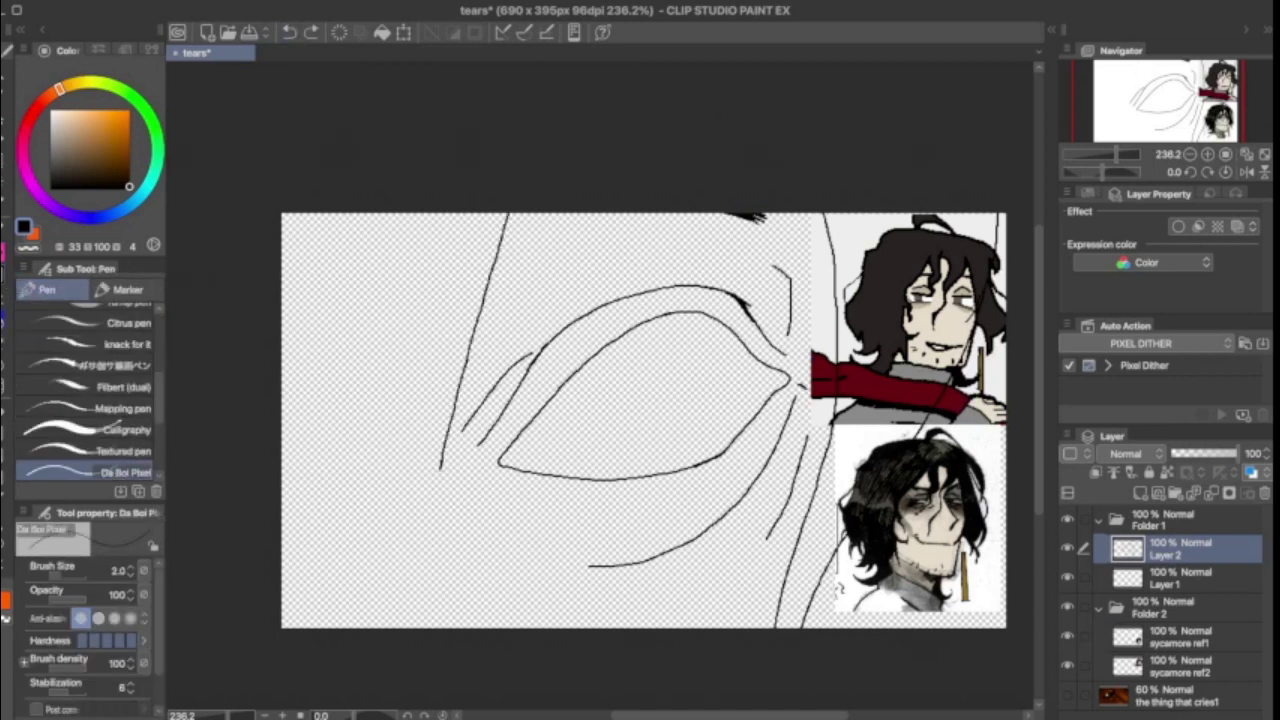
{"action": "key", "text": "ctrl+z"}
{"action": "mouse_move", "coordinate": [508, 213]}
{"action": "left_mouse_down"}
{"action": "mouse_move", "coordinate": [462, 370]}
{"action": "mouse_move", "coordinate": [524, 624]}
{"action": "left_mouse_up"}
{"action": "left_click_drag", "start_coordinate": [430, 520], "coordinate": [505, 585]}
{"action": "scroll", "coordinate": [526, 540], "scroll_direction": "up", "scroll_amount": 5}
{"action": "left_click_drag", "start_coordinate": [466, 458], "coordinate": [528, 522]}
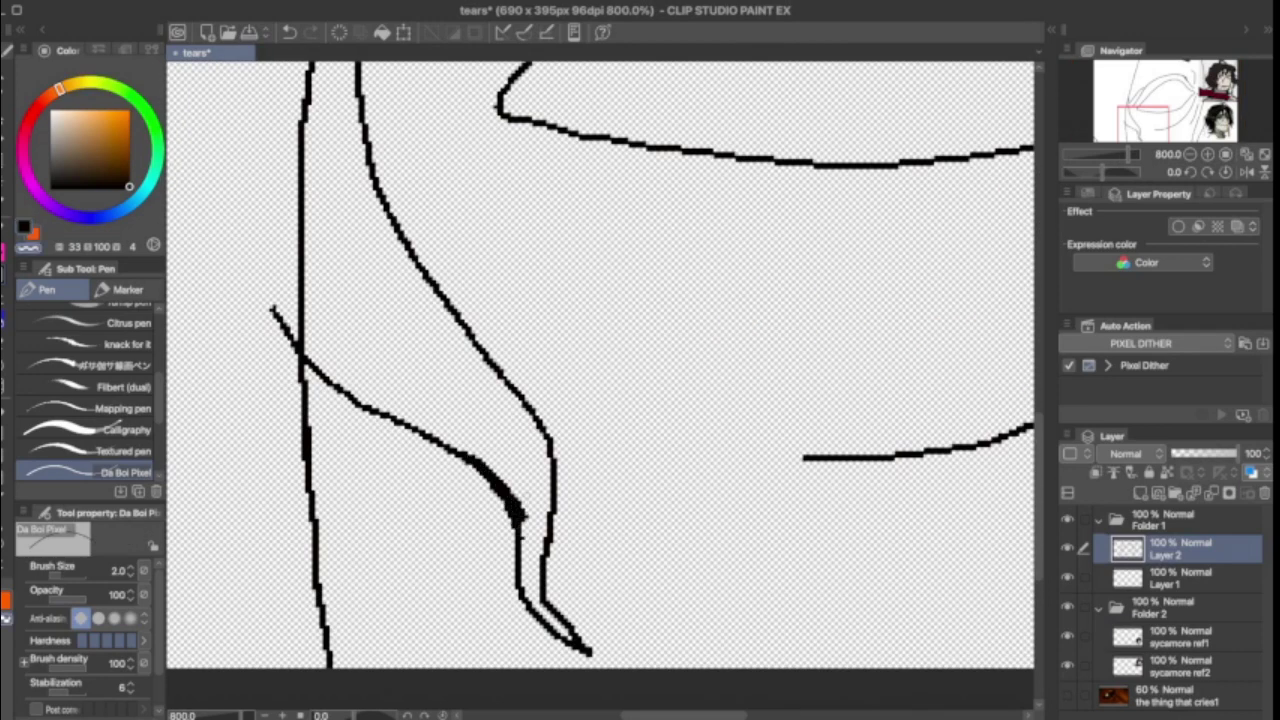
Step: Remove the part of the straight vertical hair line that runs above the curled lock
{"action": "key", "text": "ctrl+z"}
{"action": "scroll", "coordinate": [600, 360], "scroll_direction": "down", "scroll_amount": 3}
{"action": "left_click_drag", "start_coordinate": [342, 324], "coordinate": [348, 112]}
{"action": "scroll", "coordinate": [600, 360], "scroll_direction": "up", "scroll_amount": 2}
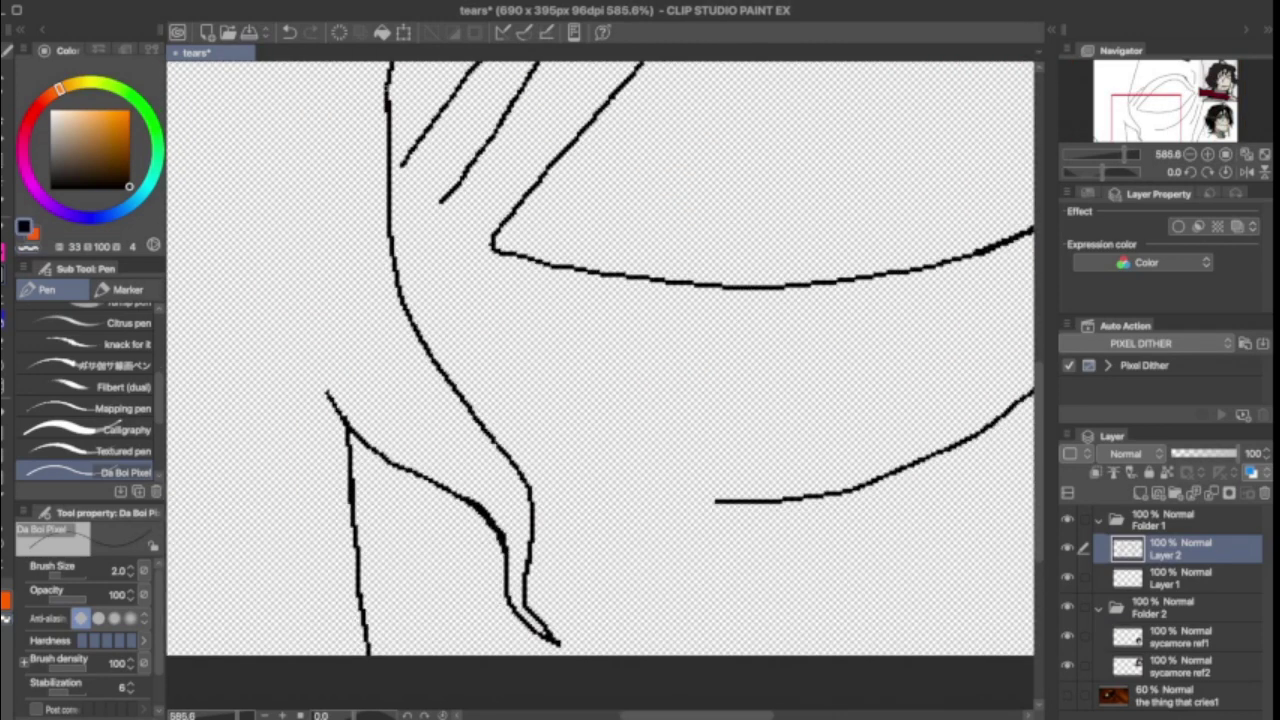
Step: Draw curved hair strands from the canvas's upper edge down to the hair outline above the outer eye corner
{"action": "scroll", "coordinate": [600, 360], "scroll_direction": "down", "scroll_amount": 3}
{"action": "scroll", "coordinate": [600, 360], "scroll_direction": "up", "scroll_amount": 2}
{"action": "left_click_drag", "start_coordinate": [448, 126], "coordinate": [400, 150]}
{"action": "key", "text": "ctrl+z"}
{"action": "left_click_drag", "start_coordinate": [545, 126], "coordinate": [340, 315]}
{"action": "left_click_drag", "start_coordinate": [480, 126], "coordinate": [372, 244]}
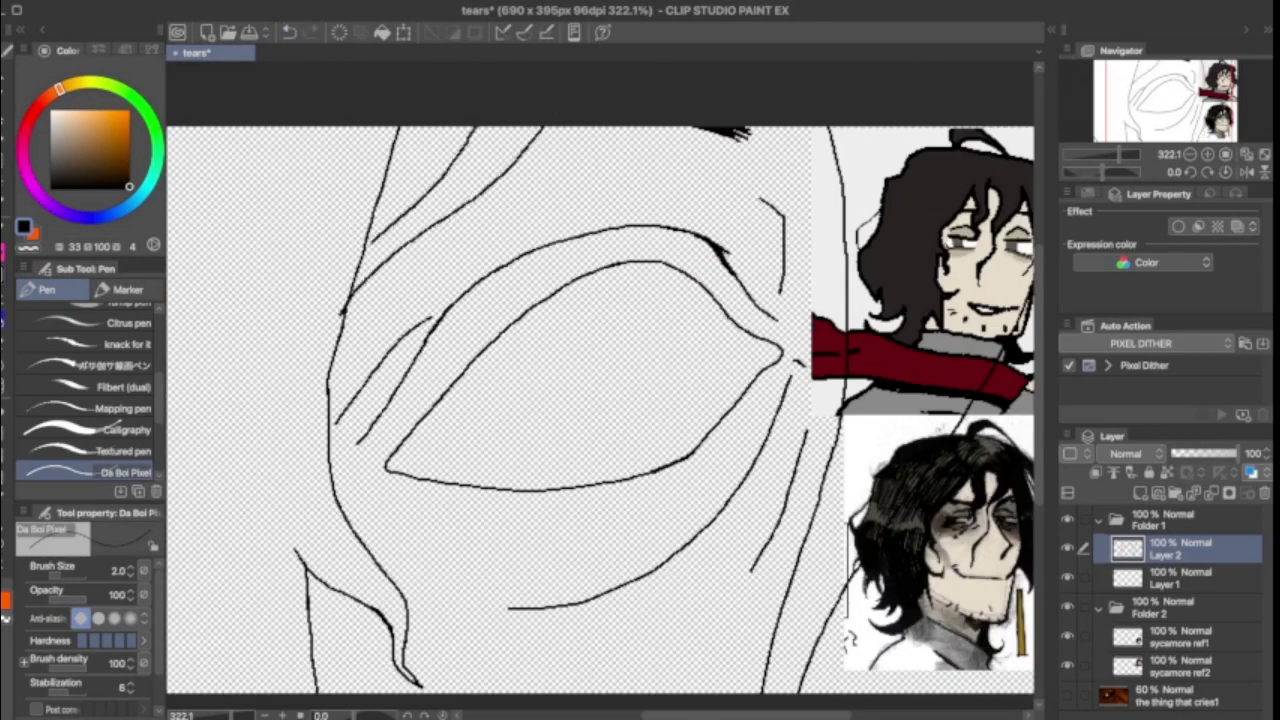
Step: Add one more thin hair strand and extend the black eyebrow along the upper edge to meet the hair
{"action": "scroll", "coordinate": [600, 360], "scroll_direction": "down", "scroll_amount": 3}
{"action": "scroll", "coordinate": [600, 360], "scroll_direction": "up", "scroll_amount": 4}
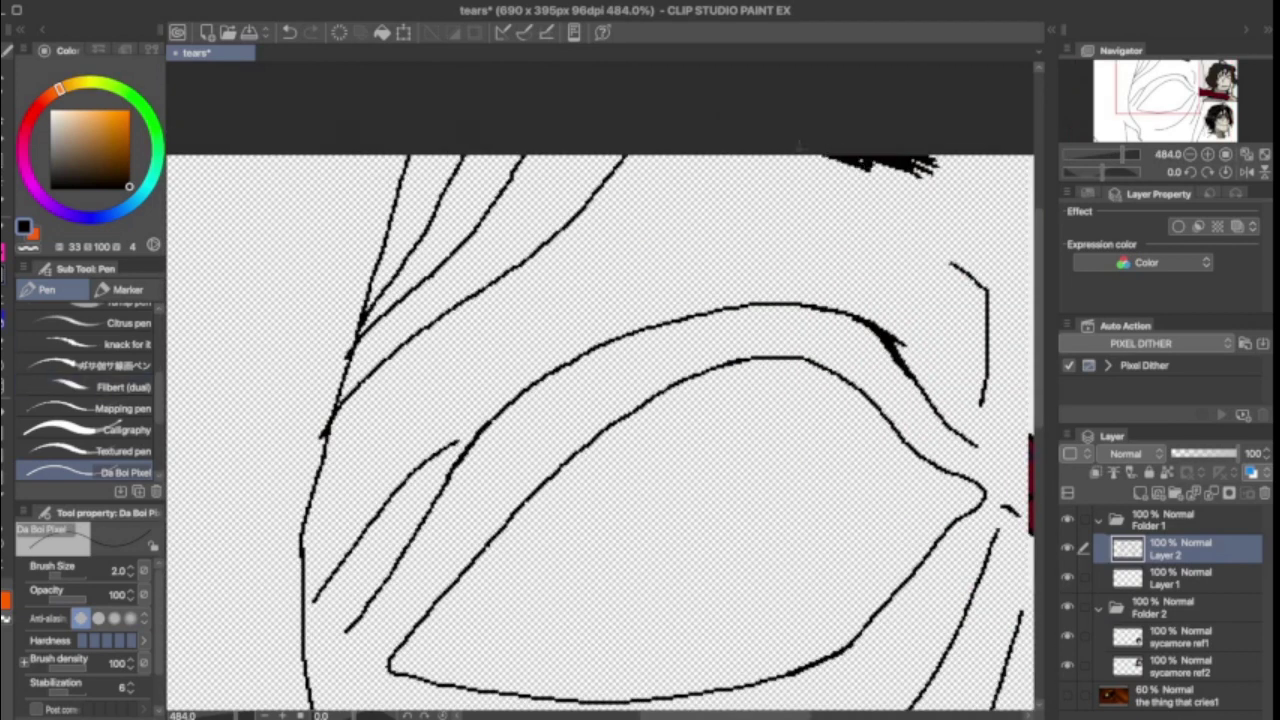
{"action": "mouse_move", "coordinate": [800, 147]}
{"action": "left_mouse_down"}
{"action": "mouse_move", "coordinate": [790, 162]}
{"action": "mouse_move", "coordinate": [640, 165]}
{"action": "mouse_move", "coordinate": [710, 160]}
{"action": "left_mouse_up"}
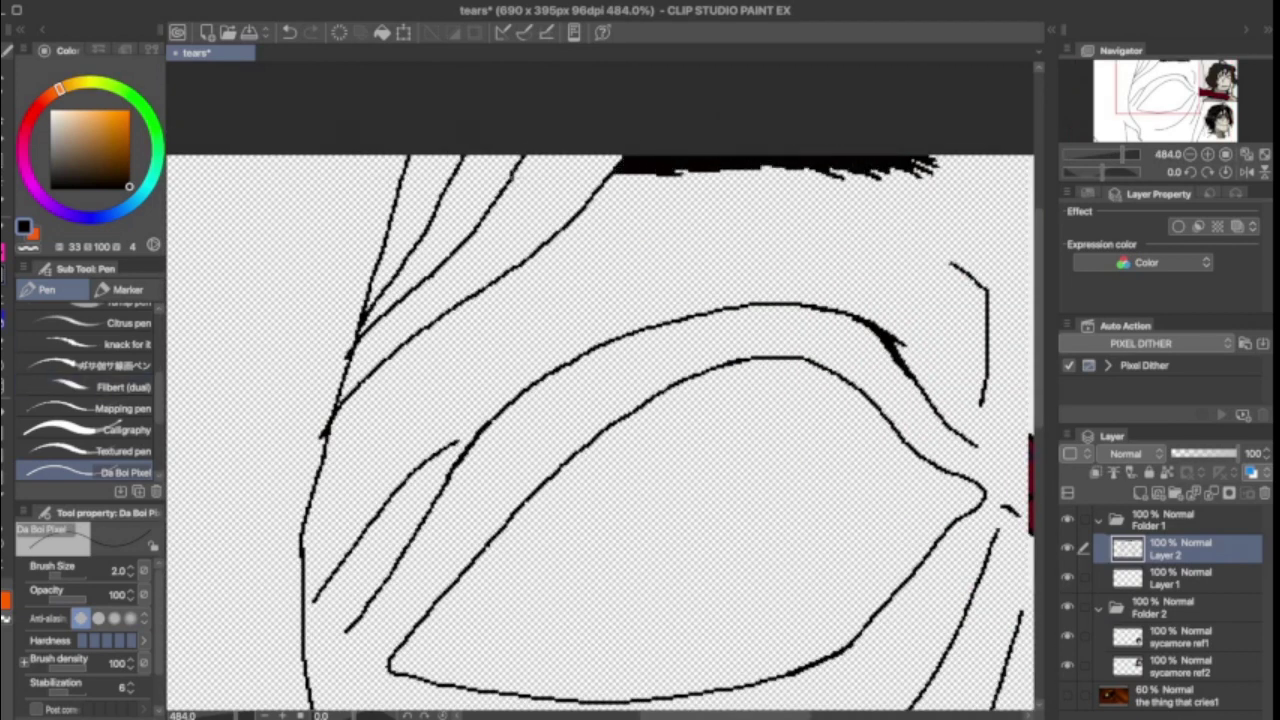
Step: Erase the thin inner hair strands above the outer eye corner and trim the upper end of the outer line
{"action": "key", "text": "e"}
{"action": "left_click_drag", "start_coordinate": [520, 160], "coordinate": [340, 400]}
{"action": "scroll", "coordinate": [600, 360], "scroll_direction": "up", "scroll_amount": 2}
{"action": "mouse_move", "coordinate": [460, 160]}
{"action": "left_mouse_down"}
{"action": "mouse_move", "coordinate": [380, 290]}
{"action": "mouse_move", "coordinate": [400, 445]}
{"action": "left_mouse_up"}
{"action": "key", "text": "p"}
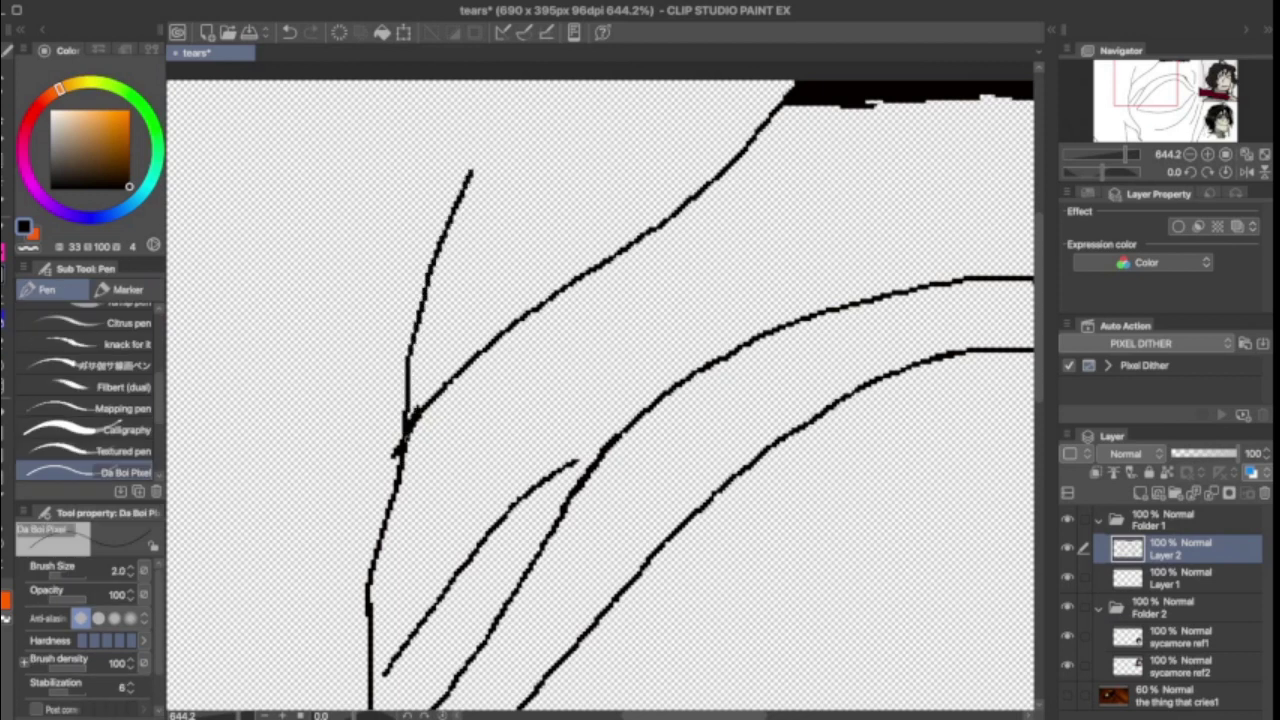
Step: Hide the reference Folder 2 and fill Layer 1 with the light cream skin colour (42, 10, 90)
{"action": "scroll", "coordinate": [600, 380], "scroll_direction": "down", "scroll_amount": 7}
{"action": "left_click", "coordinate": [1068, 608]}
{"action": "left_click", "coordinate": [1160, 578]}
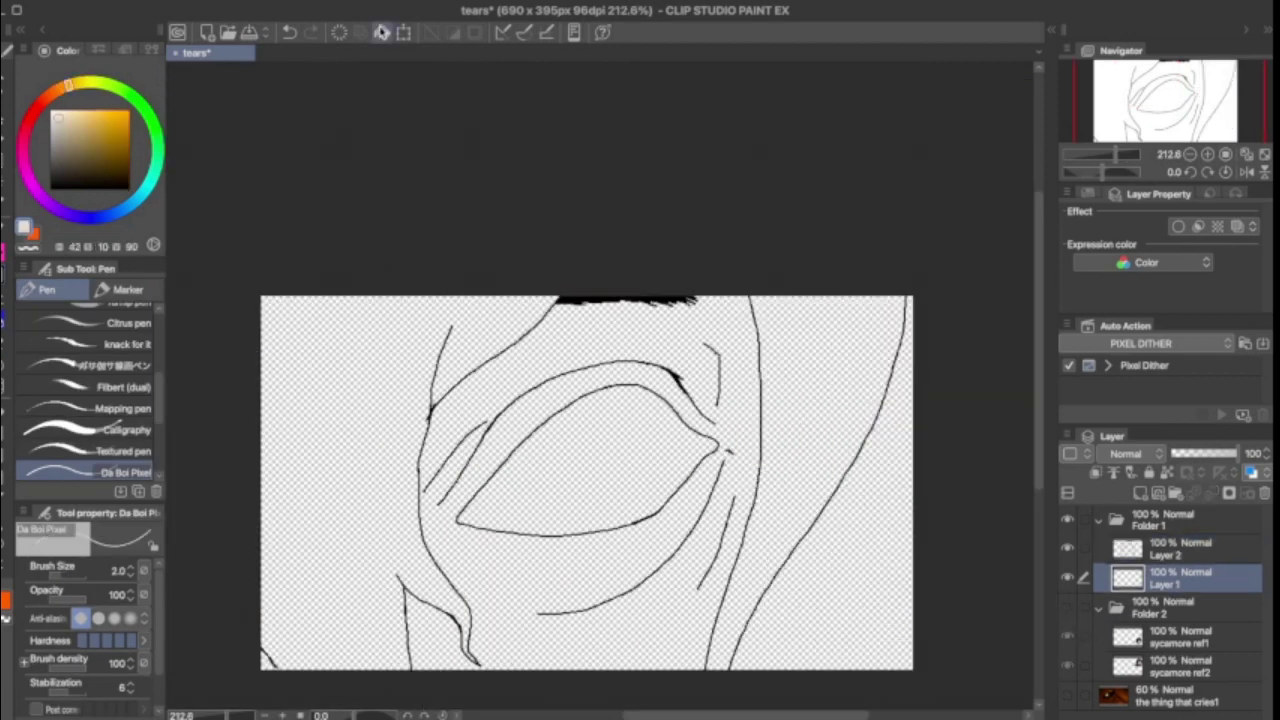
{"action": "key", "text": "alt+BackSpace"}
Step: Place Folder 2 above Folder 1 in the layer stack and make its reference images visible
{"action": "left_click_drag", "start_coordinate": [1160, 607], "coordinate": [1160, 517]}
{"action": "left_click", "coordinate": [1070, 520]}
{"action": "left_click", "coordinate": [1160, 549]}
{"action": "key", "text": "m"}
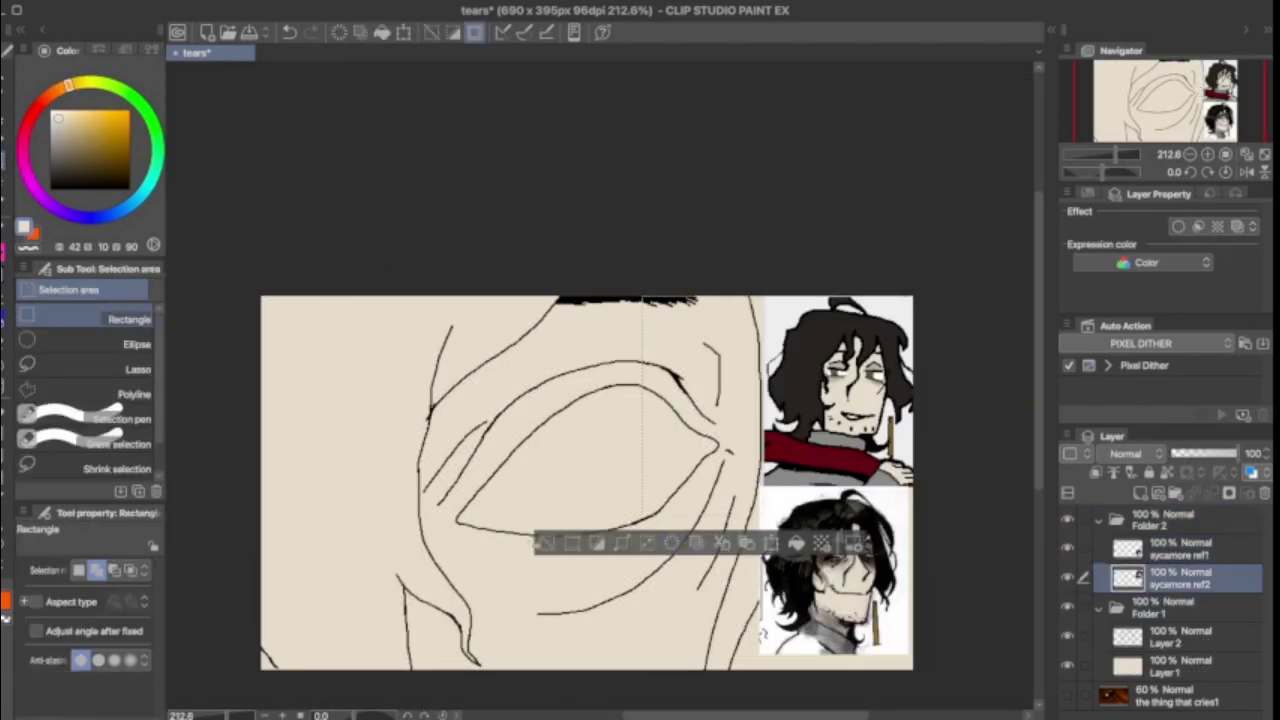
{"action": "key", "text": "k"}
{"action": "left_click", "coordinate": [1180, 549]}
Step: Make Layer 1 active for filling with dark brown and hide the sycamore ref1 and sycamore ref2 layers
{"action": "left_click", "coordinate": [1180, 665]}
{"action": "key", "text": "g"}
{"action": "left_click", "coordinate": [1068, 578]}
{"action": "left_click", "coordinate": [1068, 549]}
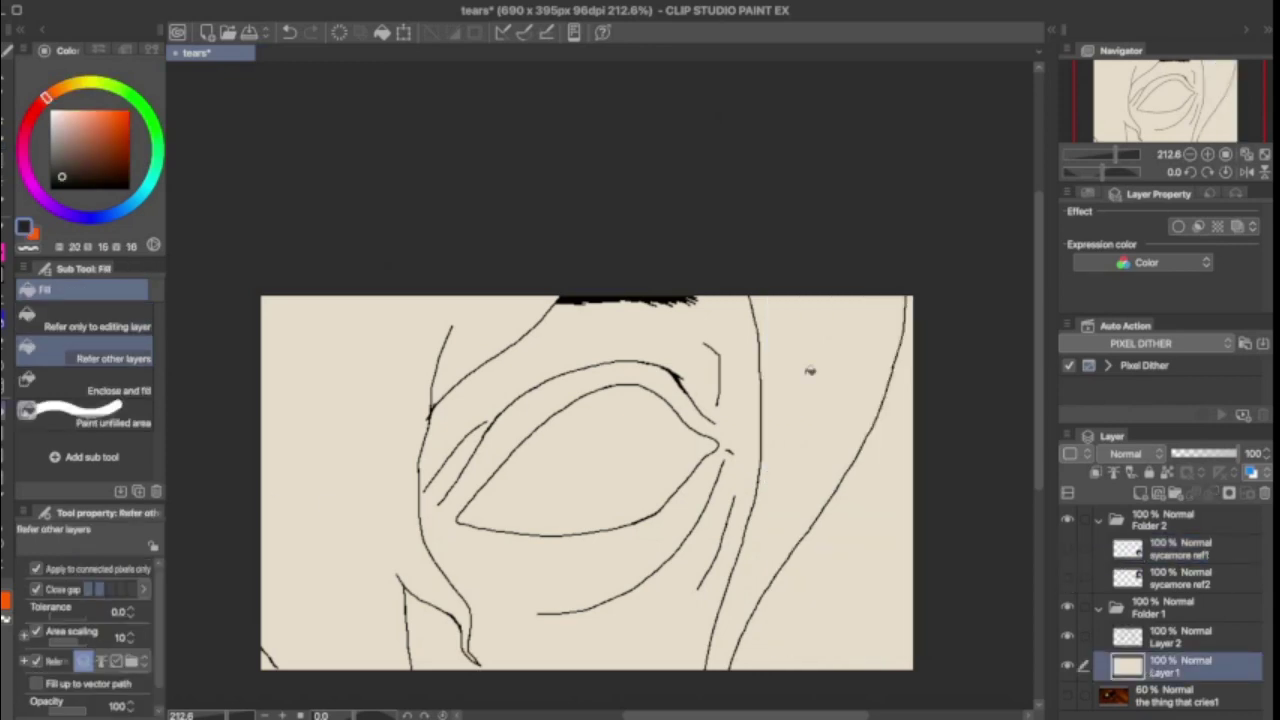
Step: Fill the hair areas on both sides of the eye with dark brown on Layer 1
{"action": "left_click", "coordinate": [808, 366]}
{"action": "left_click", "coordinate": [330, 405]}
{"action": "key", "text": "p"}
{"action": "key", "text": "ctrl+z"}
{"action": "key", "text": "ctrl+y"}
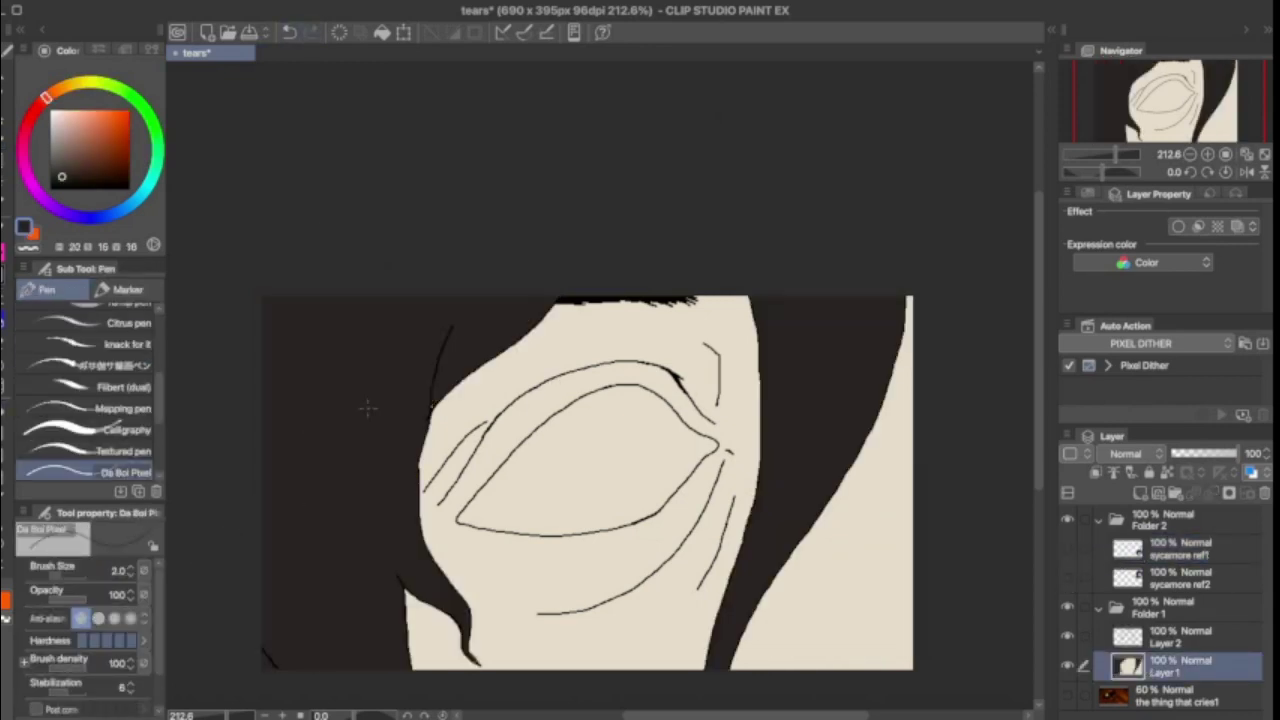
Step: On Layer 2, draw black lines from the tapering hair lock's outer edge to the nearby canvas edge
{"action": "scroll", "coordinate": [366, 409], "scroll_direction": "up", "scroll_amount": 1}
{"action": "key", "text": "alt+]"}
{"action": "scroll", "coordinate": [755, 399], "scroll_direction": "up", "scroll_amount": 2}
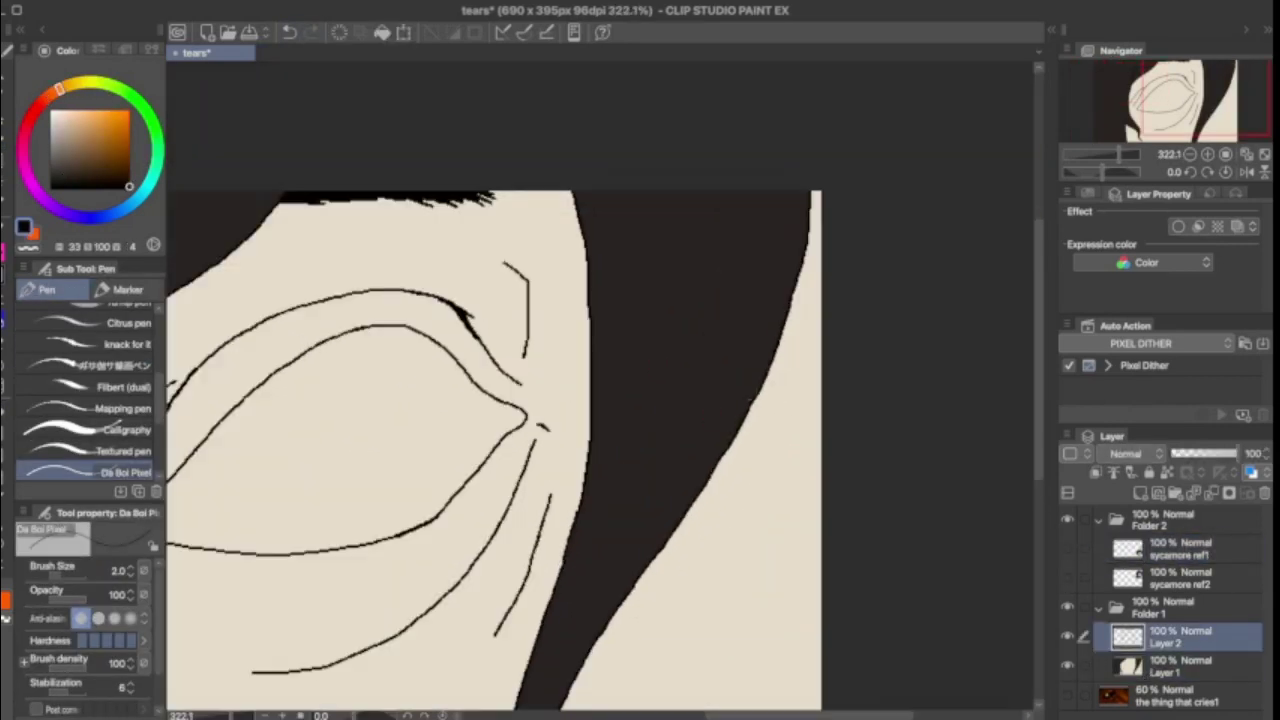
{"action": "left_click_drag", "start_coordinate": [755, 445], "coordinate": [820, 537]}
{"action": "scroll", "coordinate": [790, 490], "scroll_direction": "up", "scroll_amount": 1}
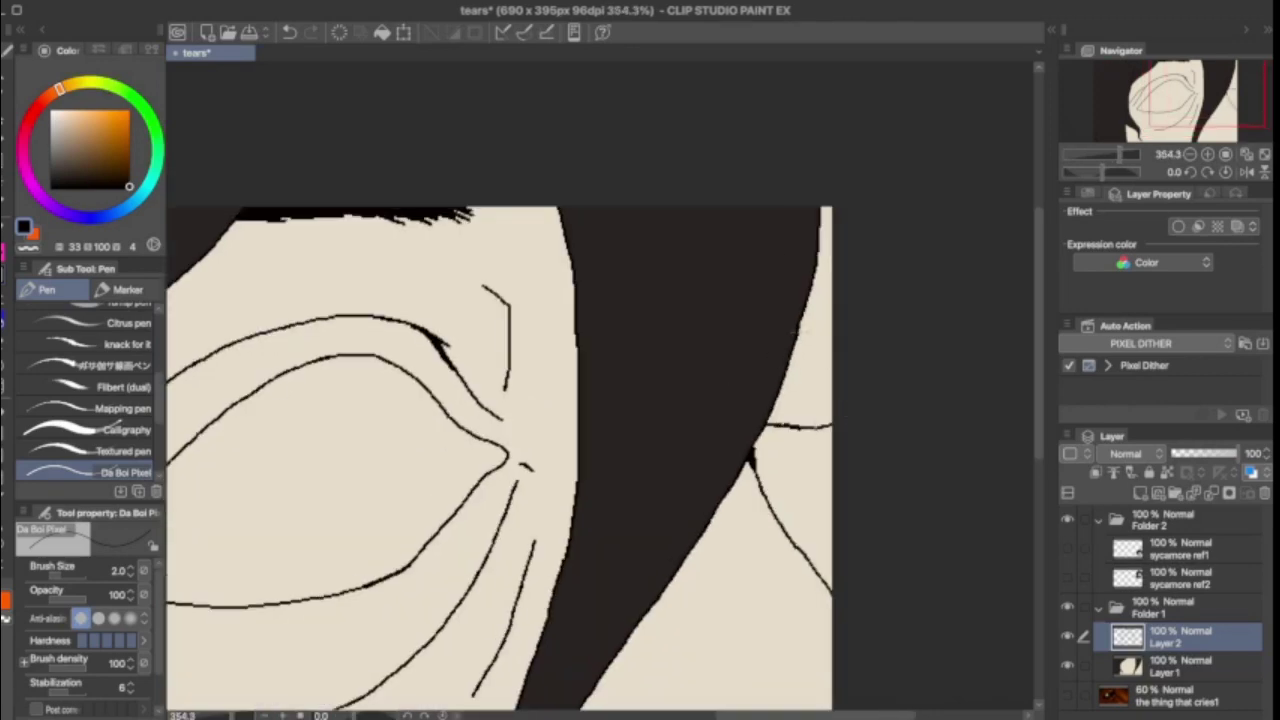
Step: Fill the area enclosed above the new lines beside the hair lock with dark brown on Layer 1
{"action": "scroll", "coordinate": [800, 325], "scroll_direction": "down", "scroll_amount": 1}
{"action": "key", "text": "g"}
{"action": "key", "text": "alt+["}
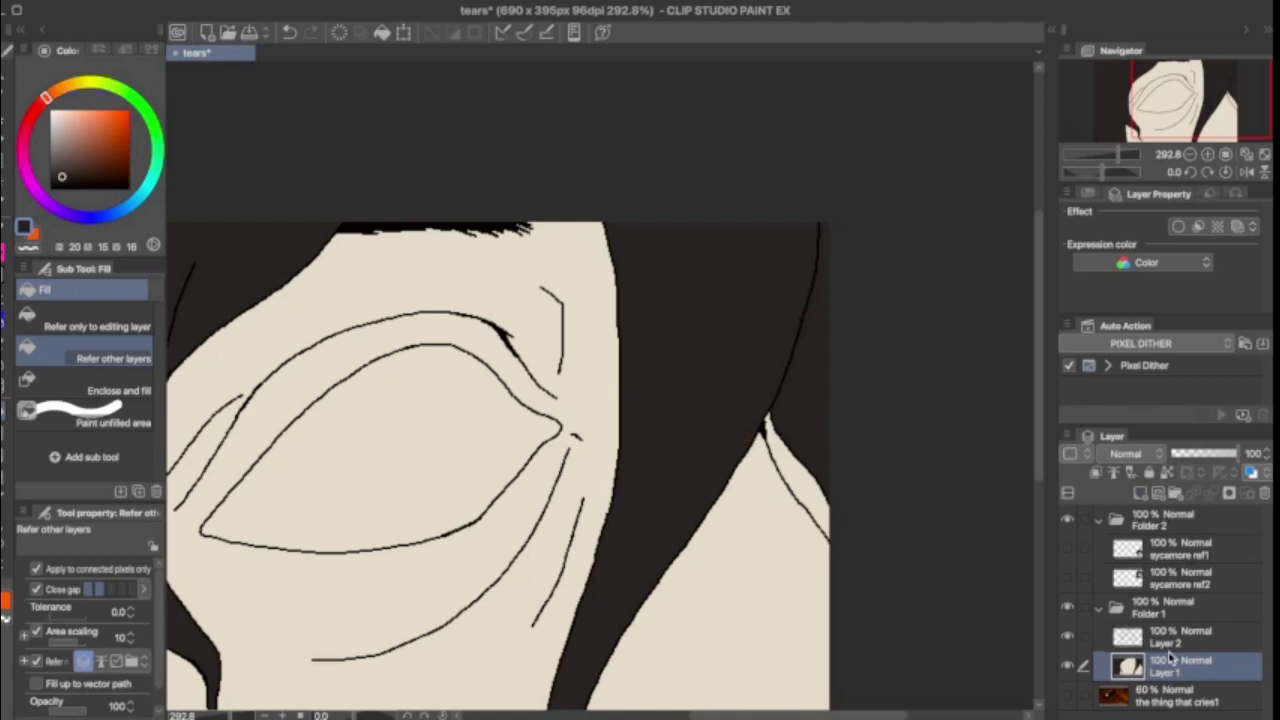
Step: On Layer 2, draw short black lashes along the peak of the upper eyelid with a 1.0 pen
{"action": "left_click", "coordinate": [1175, 637]}
{"action": "key", "text": "p"}
{"action": "scroll", "coordinate": [250, 480], "scroll_direction": "up", "scroll_amount": 8}
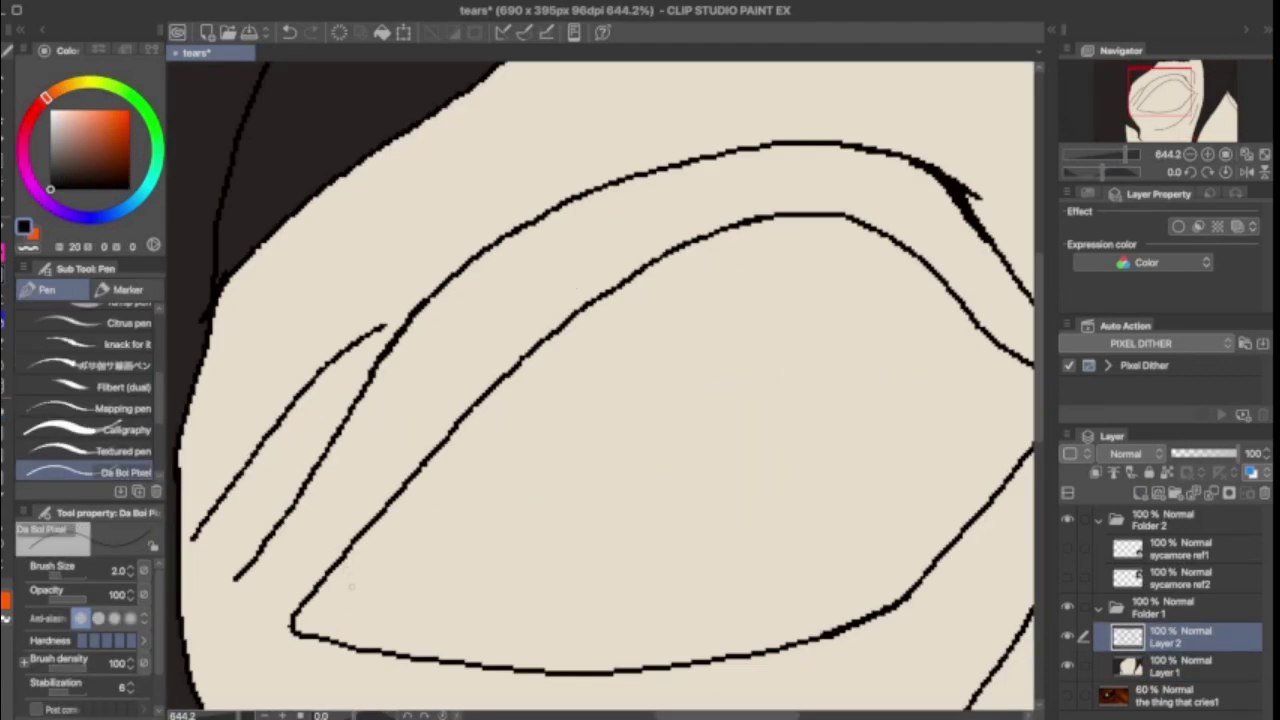
{"action": "key", "text": "["}
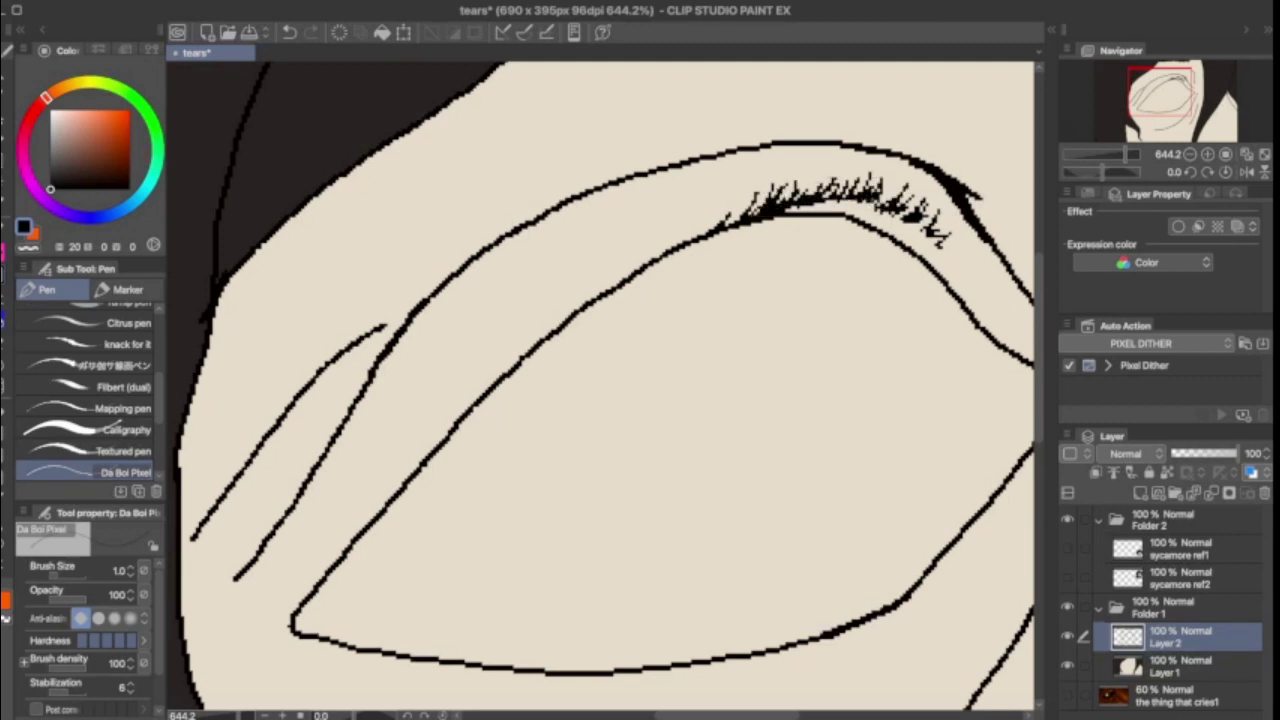
{"action": "scroll", "coordinate": [850, 200], "scroll_direction": "up", "scroll_amount": 5}
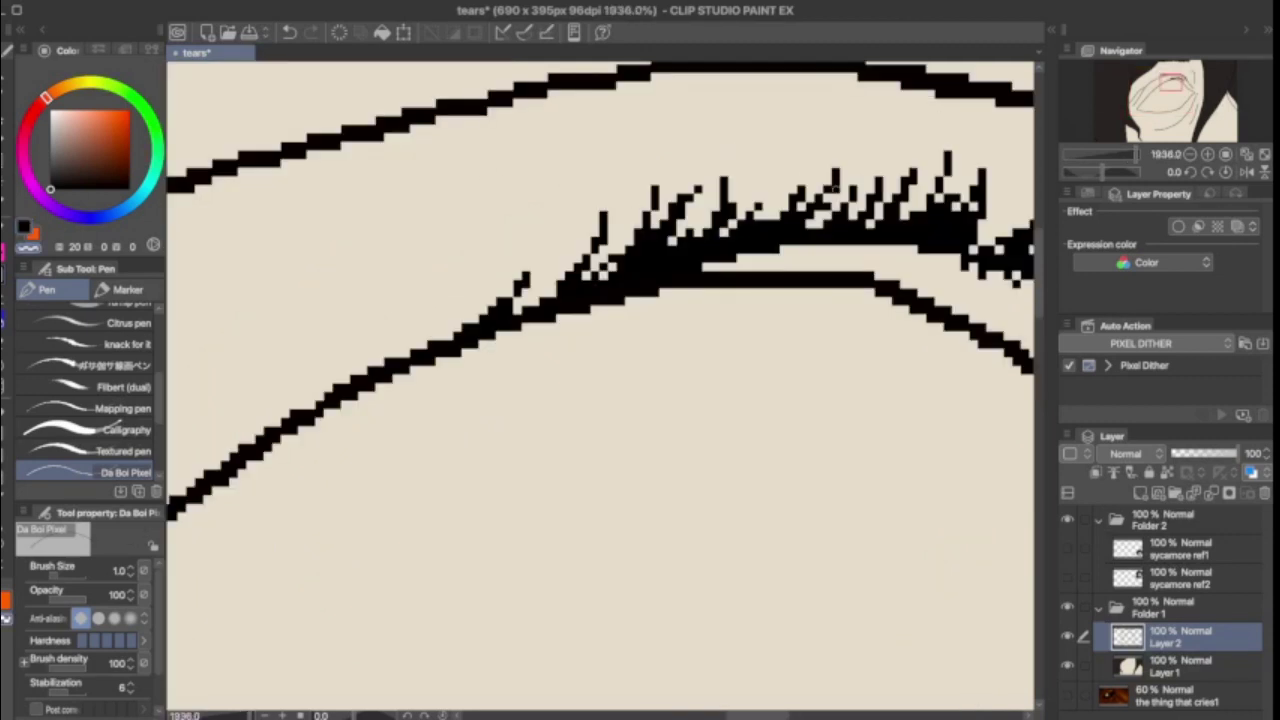
Step: Draw short lashes along the outer half of the upper lid, with a few longer ones curling down into the eye
{"action": "scroll", "coordinate": [600, 300], "scroll_direction": "down", "scroll_amount": 6}
{"action": "scroll", "coordinate": [600, 350], "scroll_direction": "up", "scroll_amount": 2}
{"action": "left_click_drag", "start_coordinate": [562, 432], "coordinate": [552, 452]}
{"action": "scroll", "coordinate": [557, 445], "scroll_direction": "up", "scroll_amount": 1}
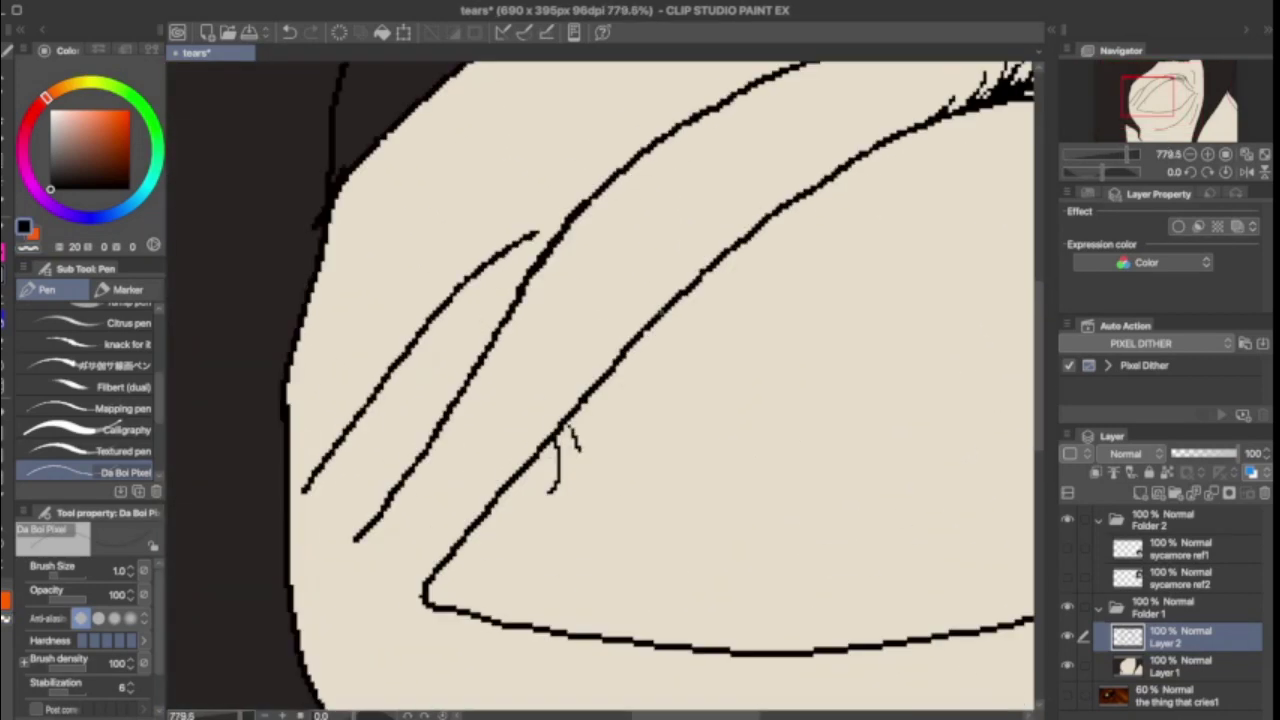
{"action": "scroll", "coordinate": [684, 366], "scroll_direction": "down", "scroll_amount": 3}
{"action": "scroll", "coordinate": [684, 366], "scroll_direction": "up", "scroll_amount": 1}
{"action": "left_click_drag", "start_coordinate": [784, 226], "coordinate": [748, 258]}
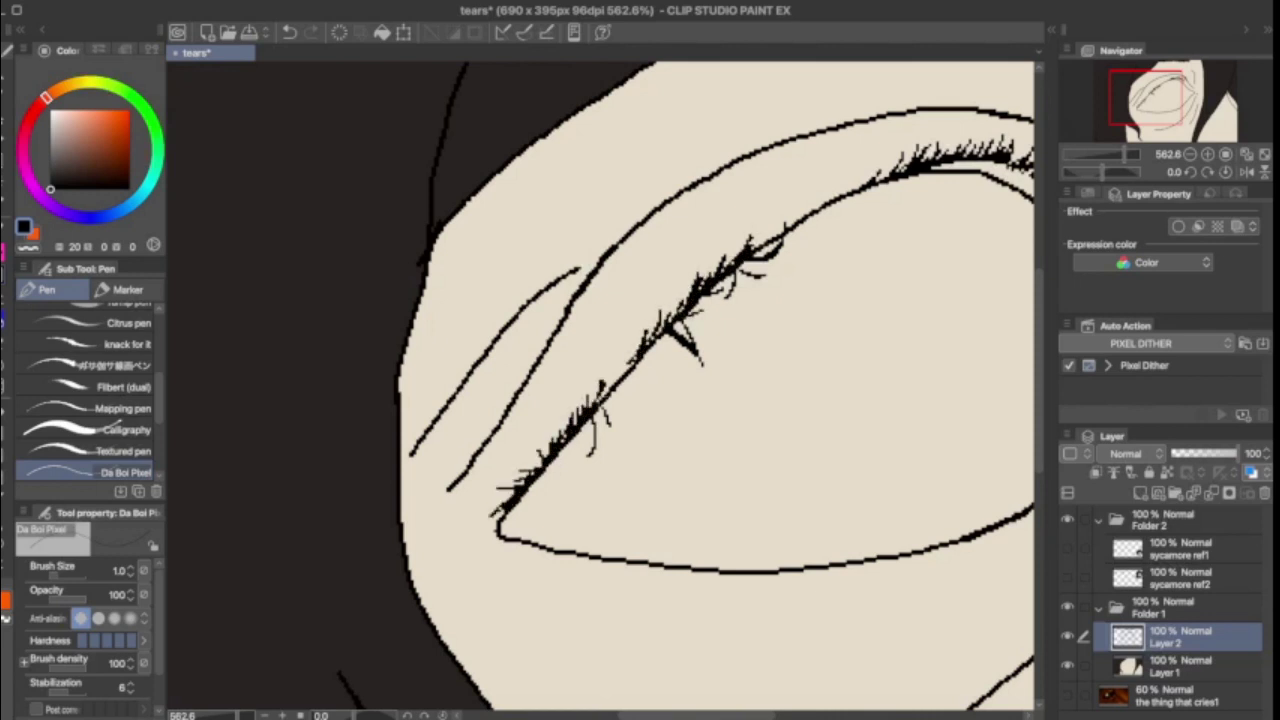
Step: Fill the remaining gaps in the upper lash line with short lashes, from the lid's peak to the outer corner
{"action": "scroll", "coordinate": [600, 390], "scroll_direction": "down", "scroll_amount": 3}
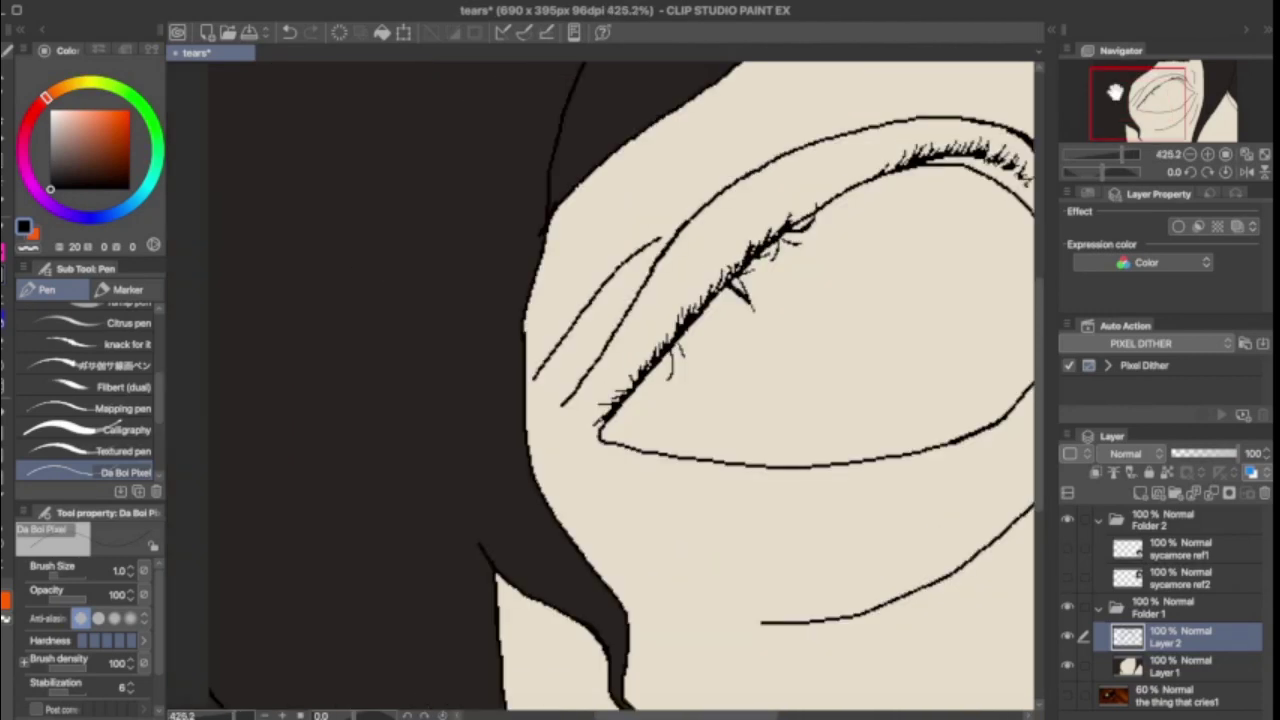
{"action": "scroll", "coordinate": [600, 390], "scroll_direction": "up", "scroll_amount": 4}
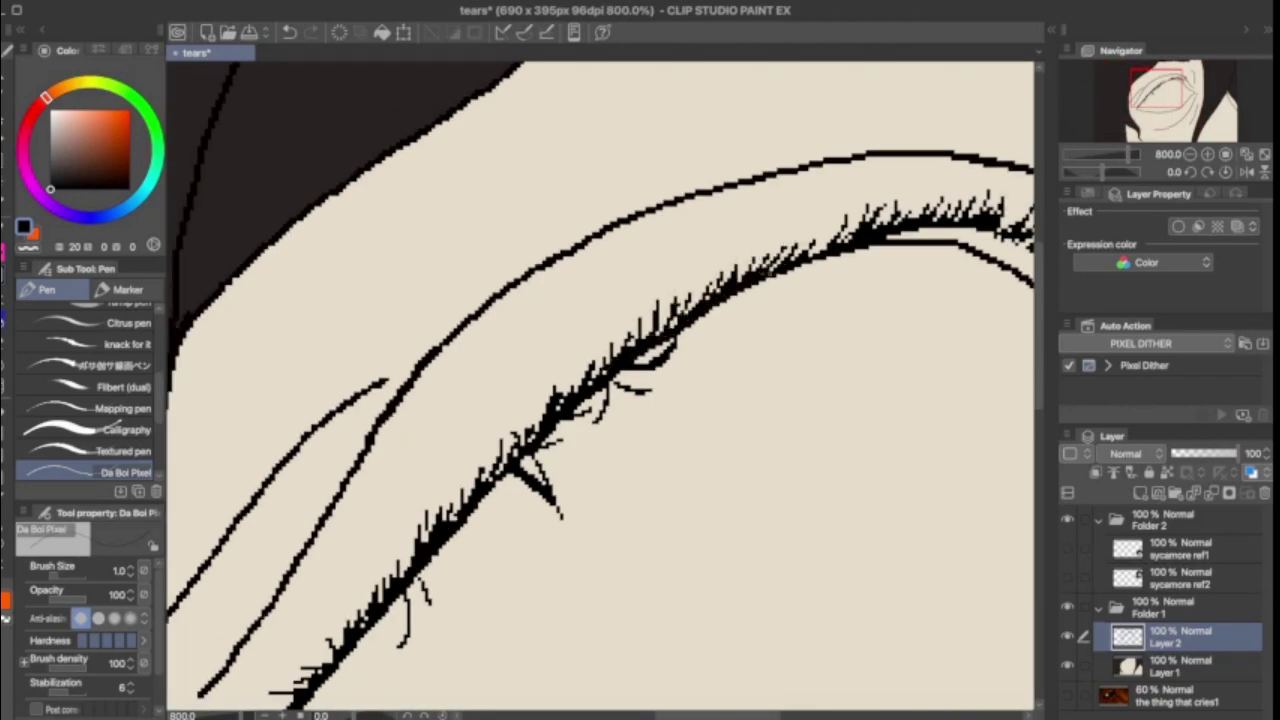
{"action": "scroll", "coordinate": [600, 390], "scroll_direction": "down", "scroll_amount": 3}
{"action": "scroll", "coordinate": [600, 390], "scroll_direction": "up", "scroll_amount": 5}
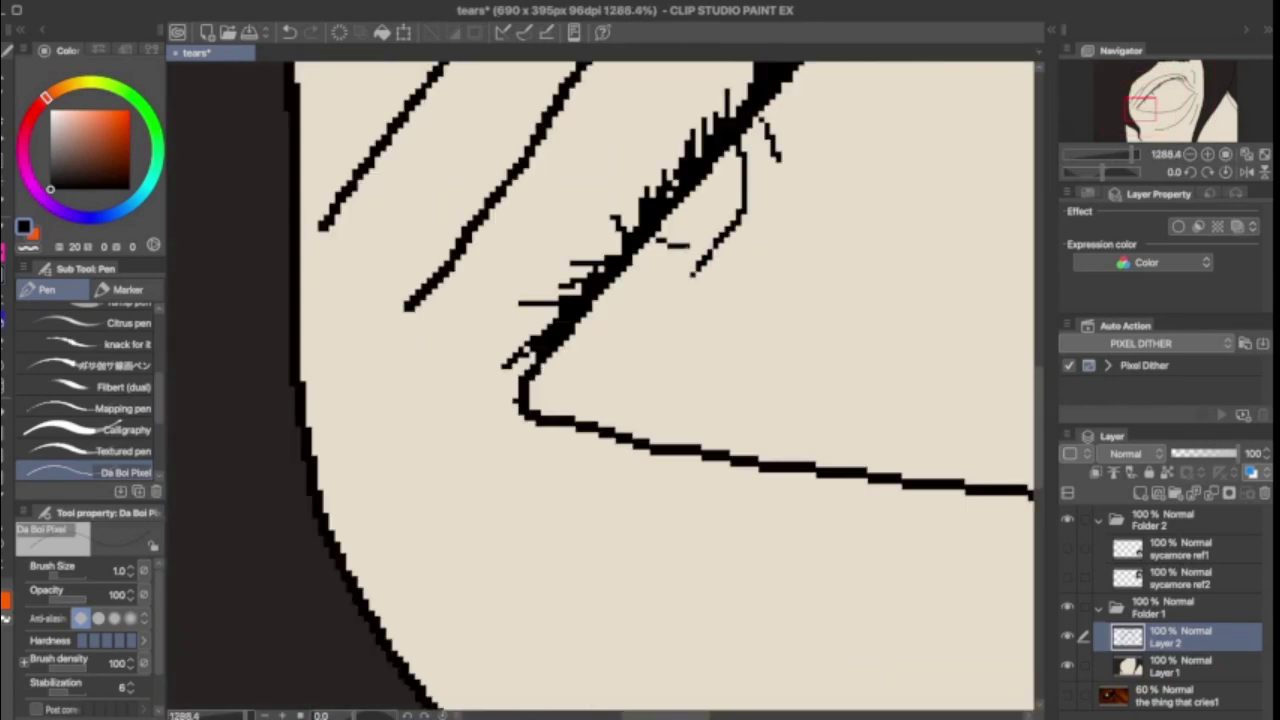
Step: Draw short separate lashes with the 1.0 pen beneath the middle and inner part of the lower eyelid
{"action": "scroll", "coordinate": [570, 322], "scroll_direction": "down", "scroll_amount": 4}
{"action": "scroll", "coordinate": [600, 330], "scroll_direction": "up", "scroll_amount": 1}
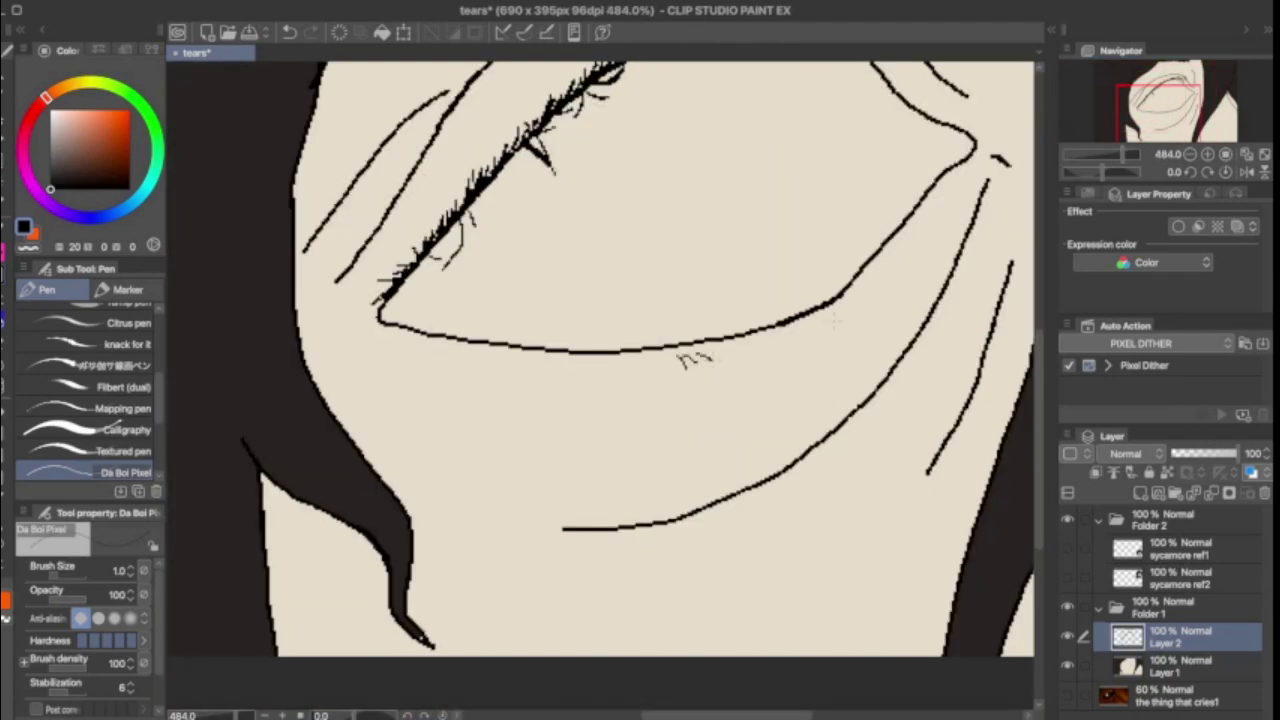
{"action": "scroll", "coordinate": [724, 350], "scroll_direction": "up", "scroll_amount": 3}
{"action": "left_click_drag", "start_coordinate": [728, 348], "coordinate": [758, 352]}
{"action": "left_click_drag", "start_coordinate": [648, 361], "coordinate": [634, 372]}
{"action": "scroll", "coordinate": [640, 365], "scroll_direction": "down", "scroll_amount": 2}
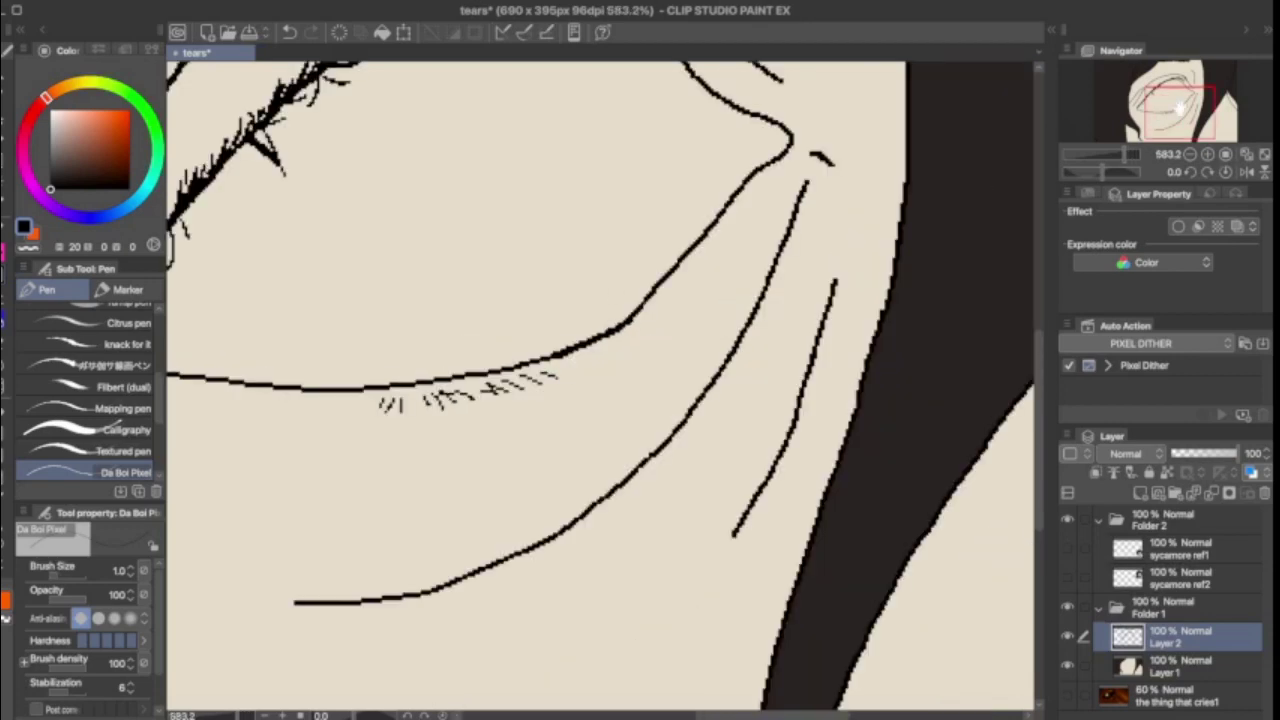
{"action": "scroll", "coordinate": [600, 400], "scroll_direction": "down", "scroll_amount": 1}
{"action": "mouse_move", "coordinate": [496, 422]}
{"action": "left_mouse_down"}
{"action": "mouse_move", "coordinate": [476, 439]}
{"action": "mouse_move", "coordinate": [521, 443]}
{"action": "left_mouse_up"}
{"action": "scroll", "coordinate": [600, 400], "scroll_direction": "down", "scroll_amount": 3}
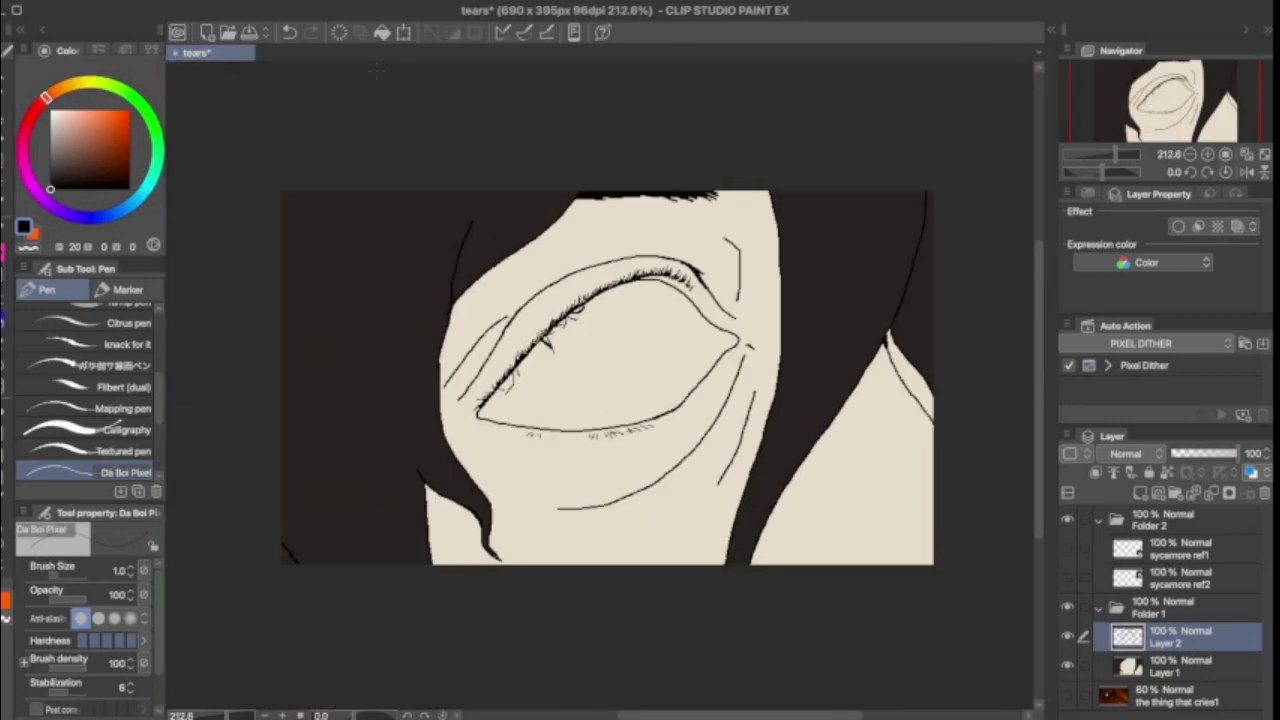
Step: Extend the lower lashes up to the eye's inner corner and add sparse ones towards the outer corner
{"action": "scroll", "coordinate": [689, 401], "scroll_direction": "up", "scroll_amount": 3}
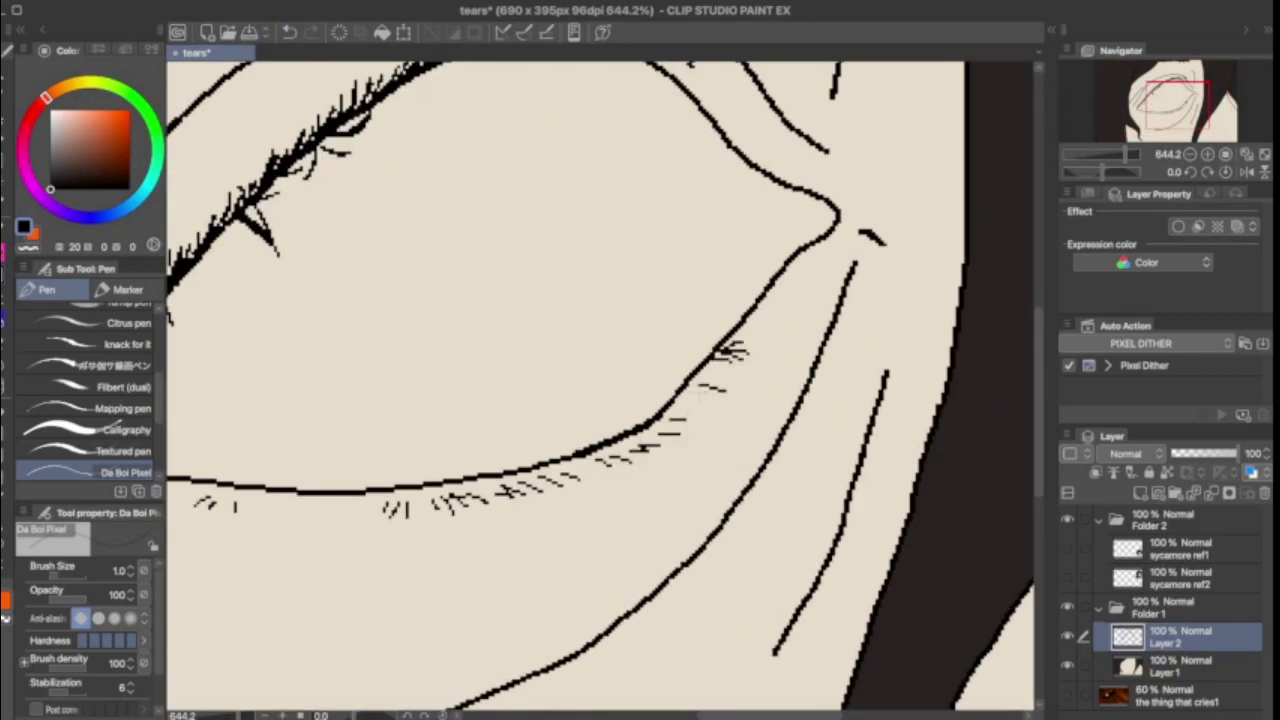
{"action": "scroll", "coordinate": [775, 305], "scroll_direction": "down", "scroll_amount": 3}
{"action": "scroll", "coordinate": [400, 450], "scroll_direction": "up", "scroll_amount": 4}
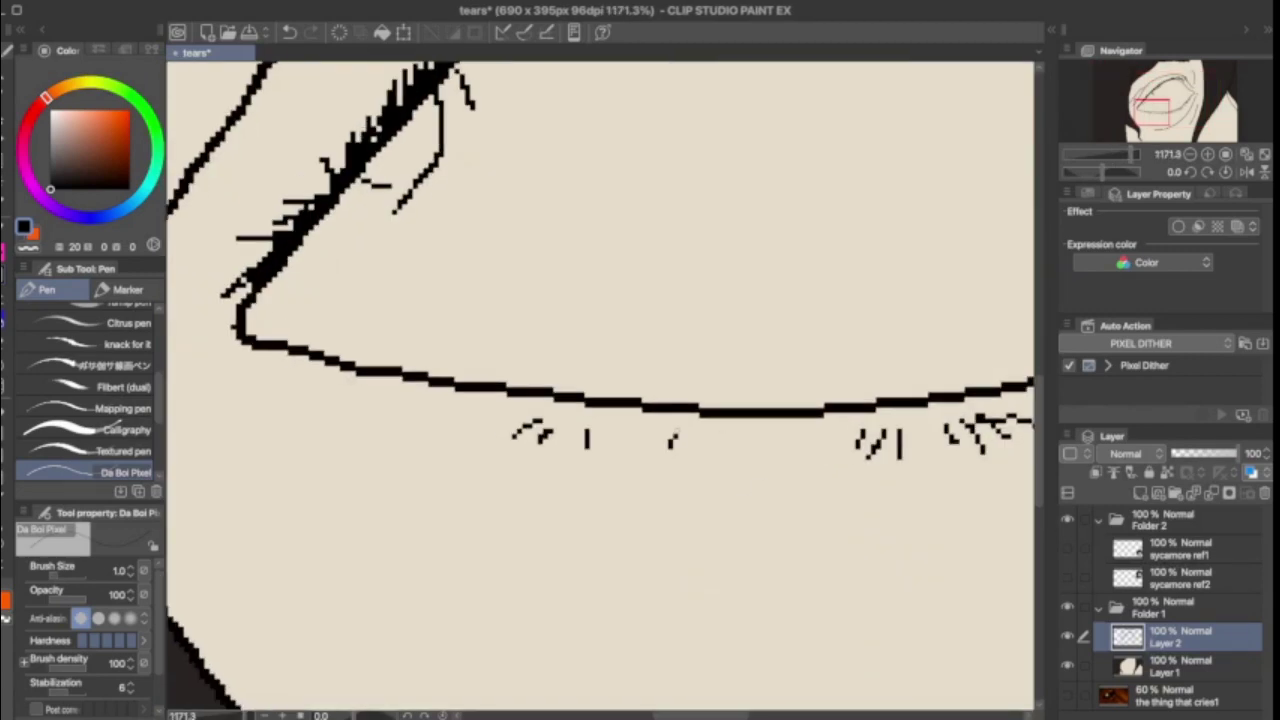
{"action": "scroll", "coordinate": [600, 400], "scroll_direction": "down", "scroll_amount": 5}
{"action": "scroll", "coordinate": [813, 401], "scroll_direction": "up", "scroll_amount": 4}
{"action": "scroll", "coordinate": [760, 420], "scroll_direction": "down", "scroll_amount": 4}
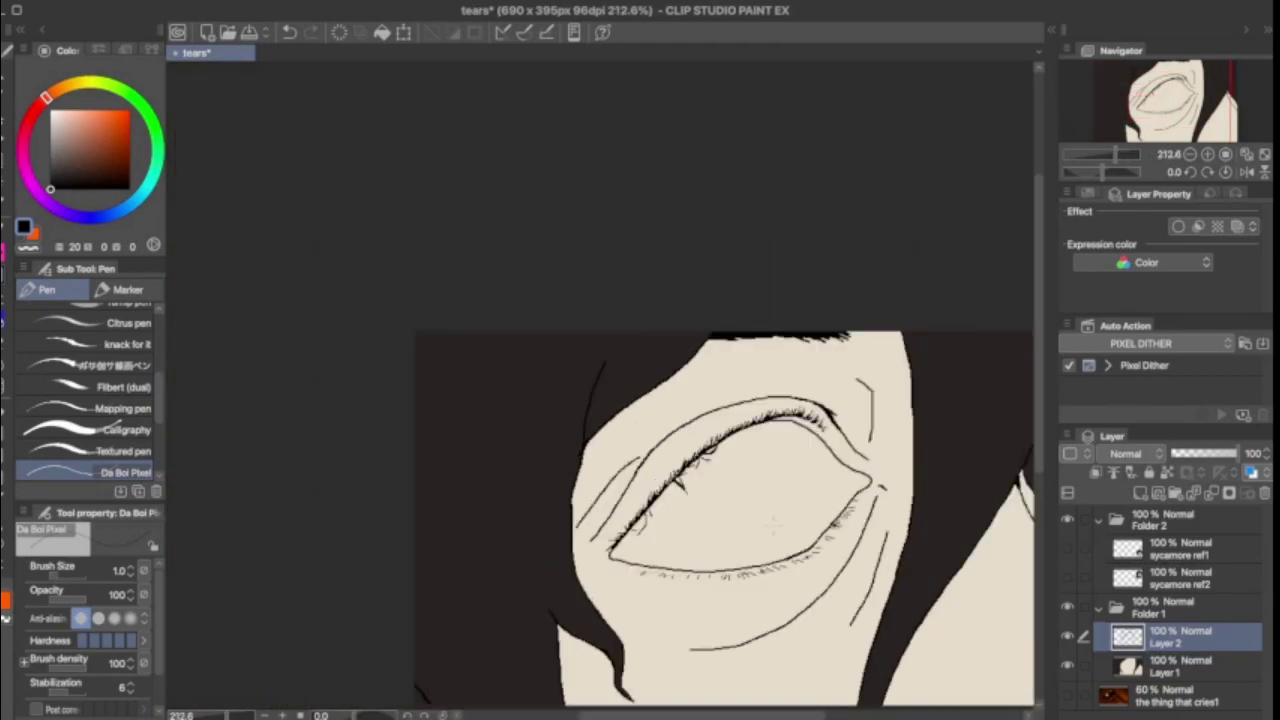
Step: Show both sycamore references, select Layer 1, sample the light skin colour and switch to the Easy Drawing G Pen
{"action": "scroll", "coordinate": [760, 420], "scroll_direction": "up", "scroll_amount": 2}
{"action": "left_click", "coordinate": [1180, 665]}
{"action": "left_click", "coordinate": [1068, 549]}
{"action": "left_click", "coordinate": [1068, 578]}
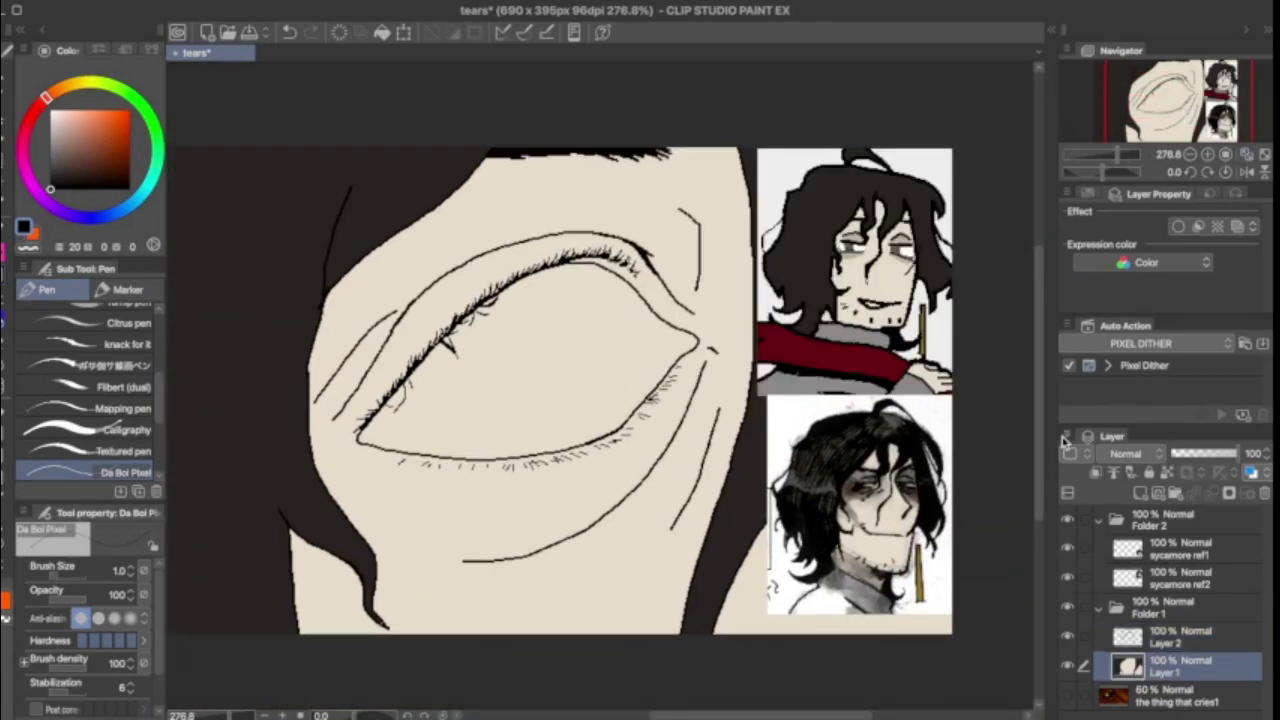
{"action": "left_click", "coordinate": [720, 480], "text": "alt"}
{"action": "key", "text": "p"}
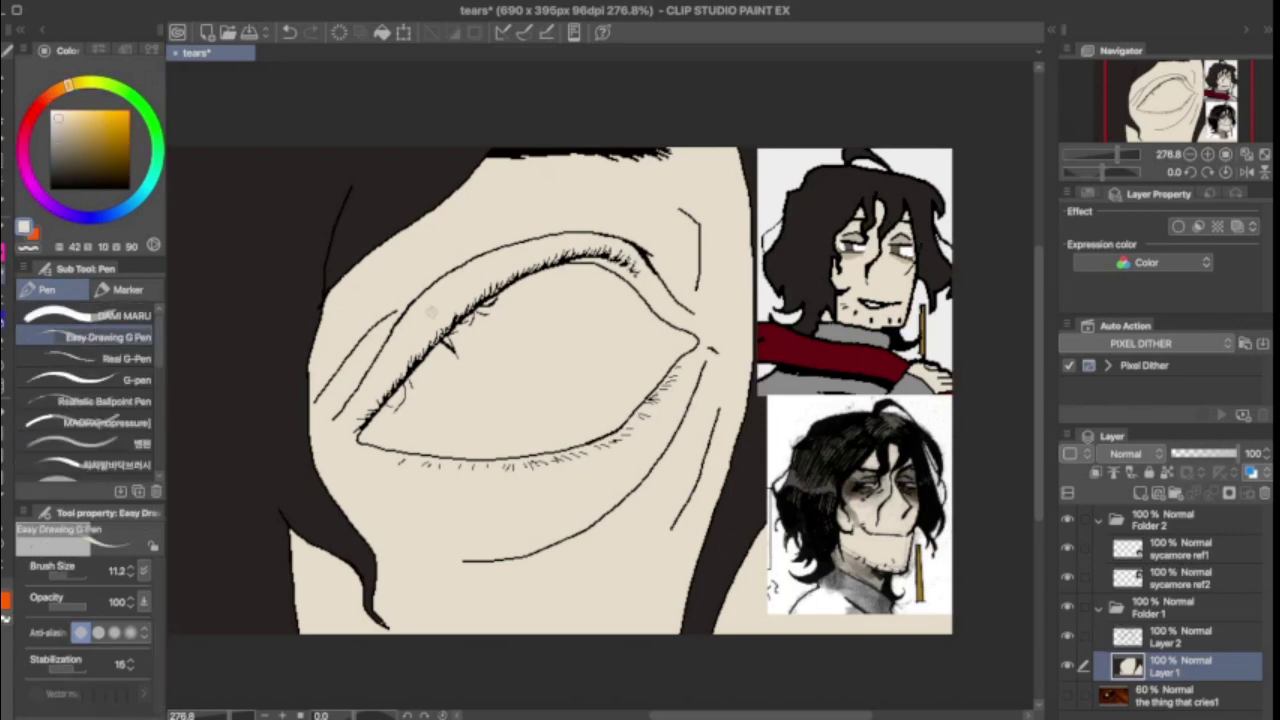
Step: Select the skin areas and paint a darker beige shadow (42, 16, 74) over the eye and surrounding skin at brush size 36.3
{"action": "left_click_drag", "start_coordinate": [468, 270], "coordinate": [358, 388]}
{"action": "key", "text": "Return"}
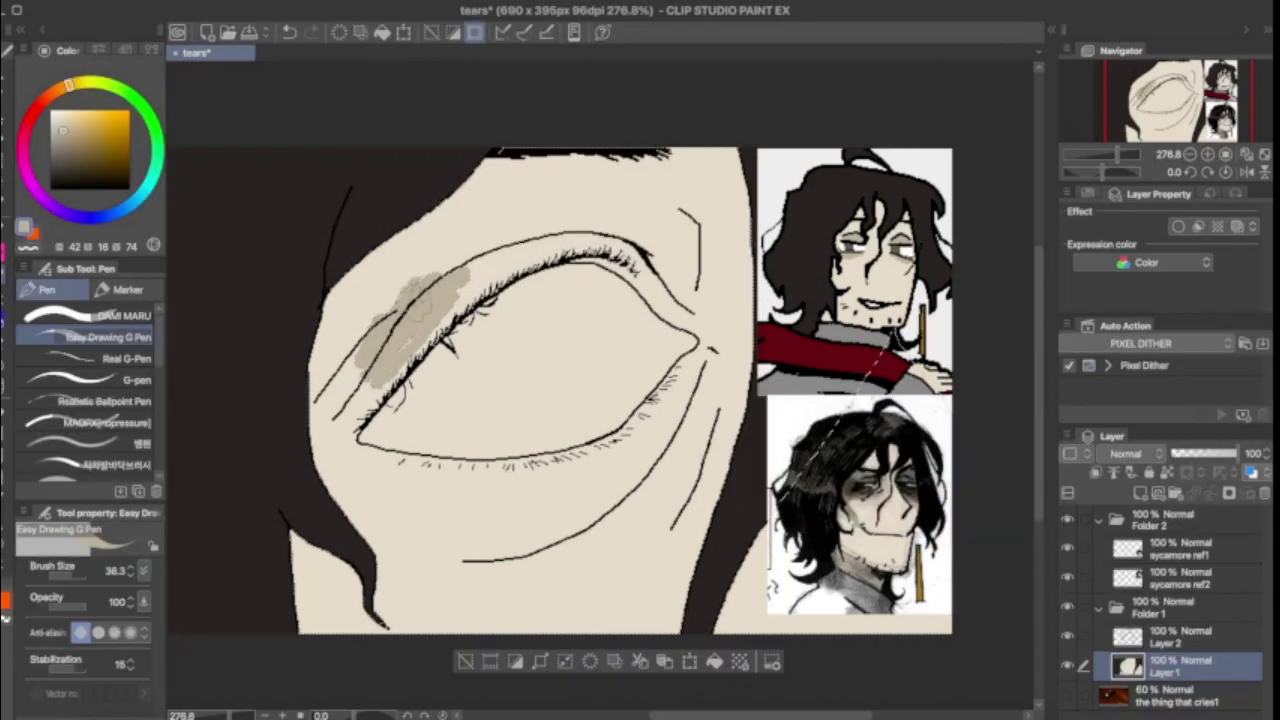
{"action": "left_click_drag", "start_coordinate": [392, 250], "coordinate": [325, 440]}
{"action": "mouse_move", "coordinate": [380, 400]}
{"action": "left_mouse_down"}
{"action": "mouse_move", "coordinate": [580, 170]}
{"action": "mouse_move", "coordinate": [690, 200]}
{"action": "mouse_move", "coordinate": [690, 345]}
{"action": "left_mouse_up"}
{"action": "mouse_move", "coordinate": [680, 280]}
{"action": "left_mouse_down"}
{"action": "mouse_move", "coordinate": [702, 340]}
{"action": "mouse_move", "coordinate": [655, 360]}
{"action": "mouse_move", "coordinate": [685, 415]}
{"action": "mouse_move", "coordinate": [682, 478]}
{"action": "mouse_move", "coordinate": [458, 550]}
{"action": "mouse_move", "coordinate": [328, 658]}
{"action": "mouse_move", "coordinate": [403, 512]}
{"action": "mouse_move", "coordinate": [348, 460]}
{"action": "mouse_move", "coordinate": [572, 520]}
{"action": "mouse_move", "coordinate": [425, 332]}
{"action": "mouse_move", "coordinate": [514, 380]}
{"action": "left_mouse_up"}
Step: Hide Layer 1 temporarily to compare the shading with the reference painting beneath it, toggling the sycamore references as well
{"action": "left_click", "coordinate": [1067, 665]}
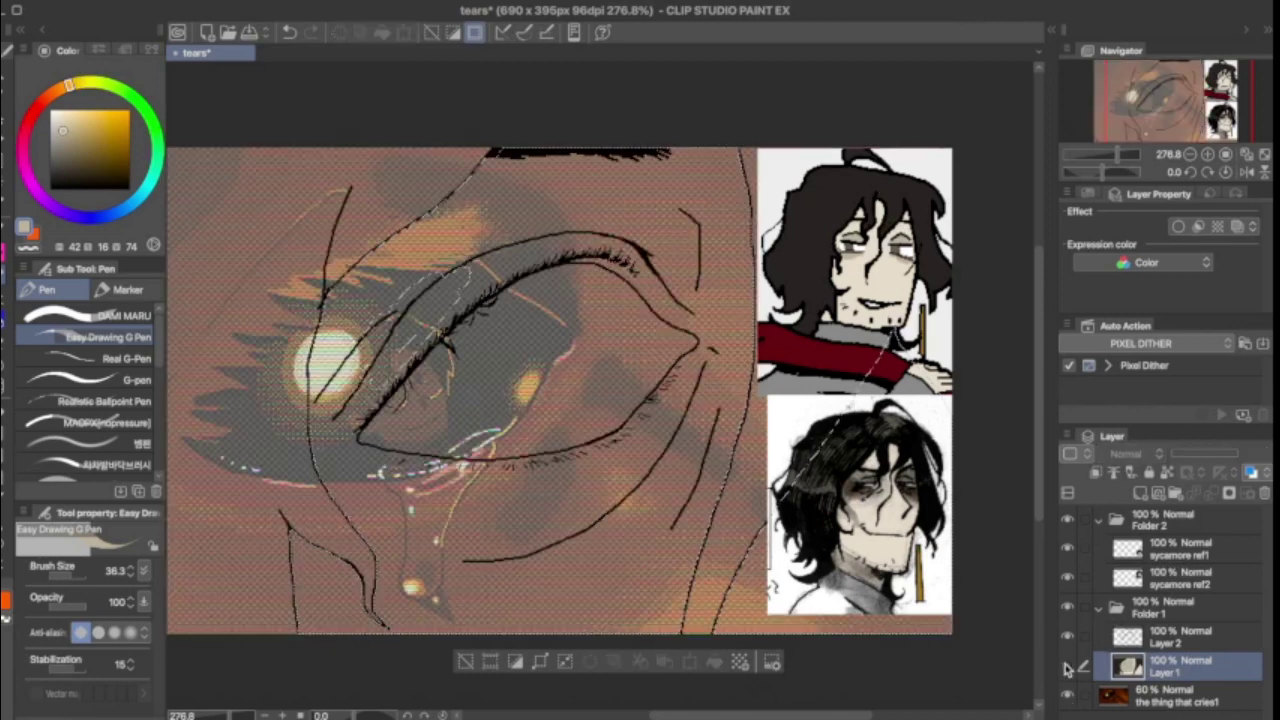
{"action": "left_click", "coordinate": [1067, 520]}
{"action": "left_click", "coordinate": [1067, 520]}
{"action": "left_click", "coordinate": [1067, 665]}
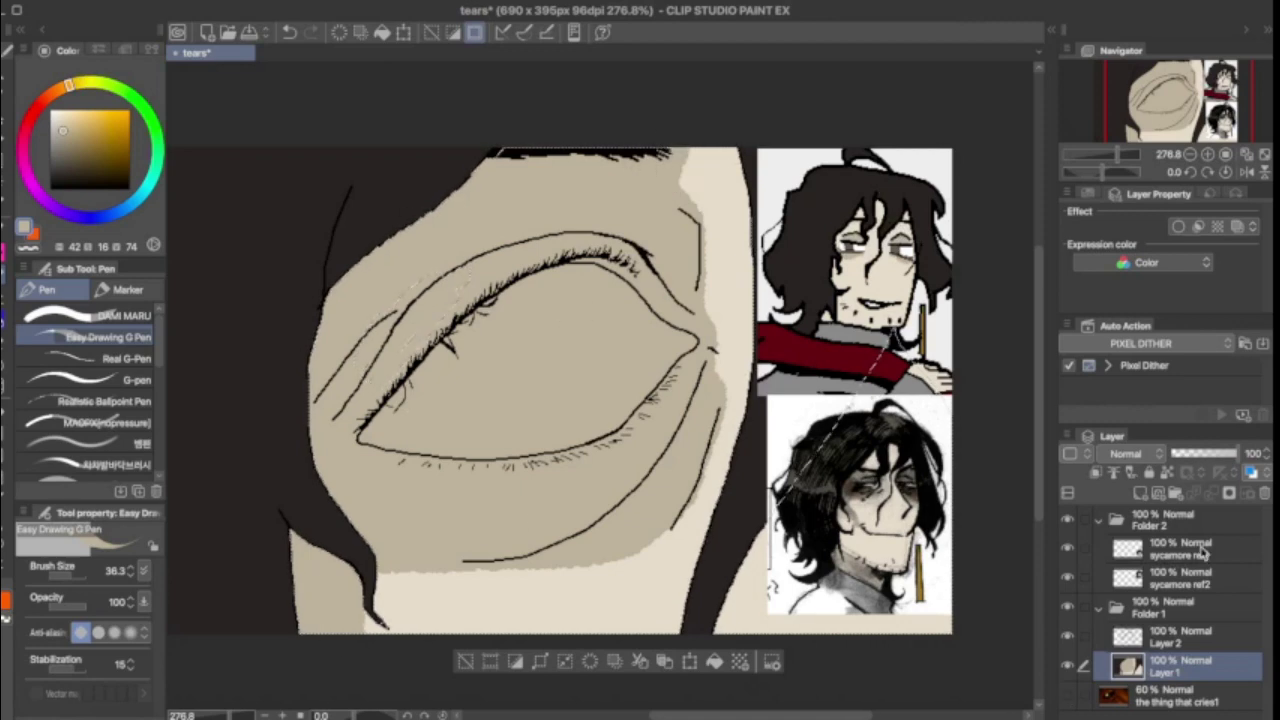
Step: Hide the sycamore references and paint the beige shadow along the edge of the skin beyond the long hair strand
{"action": "left_click", "coordinate": [1067, 520]}
{"action": "left_click_drag", "start_coordinate": [833, 410], "coordinate": [725, 625]}
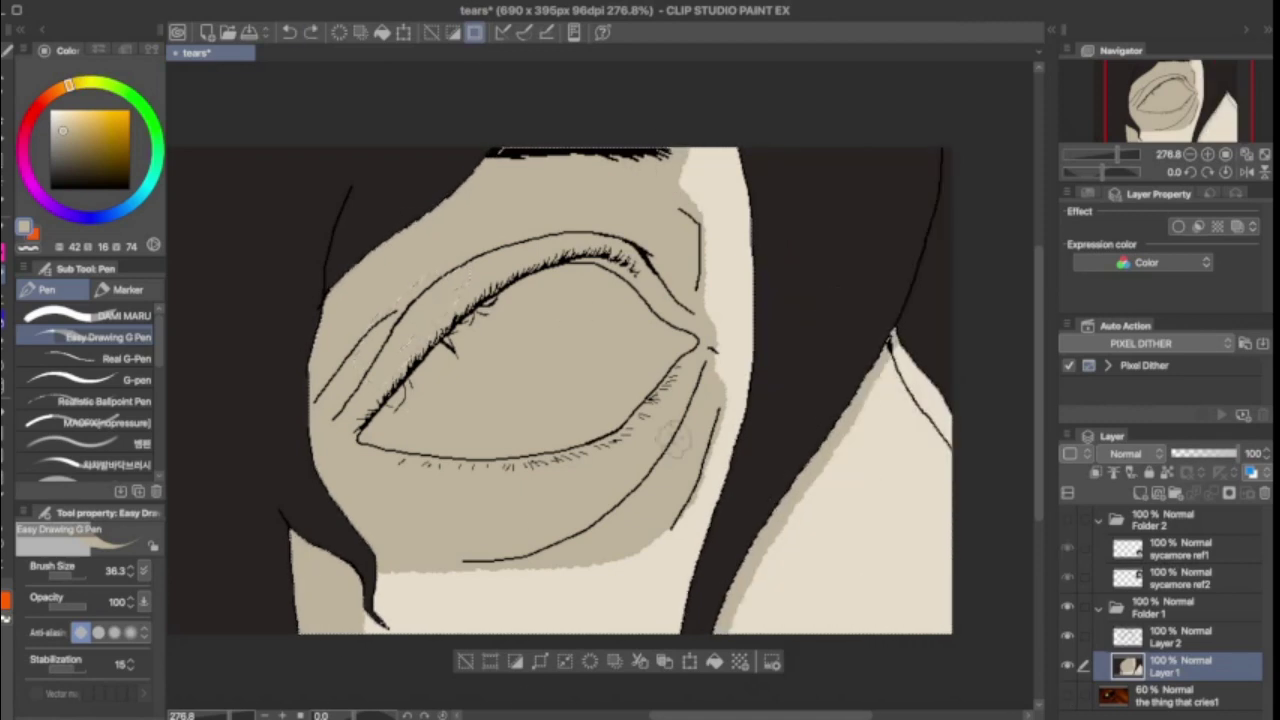
Step: Run the Pixel Dither auto action to create a DITHER group in the beige shadow colour above Layer 1
{"action": "left_click", "coordinate": [1199, 364]}
{"action": "left_click", "coordinate": [1221, 414]}
{"action": "left_click", "coordinate": [748, 363]}
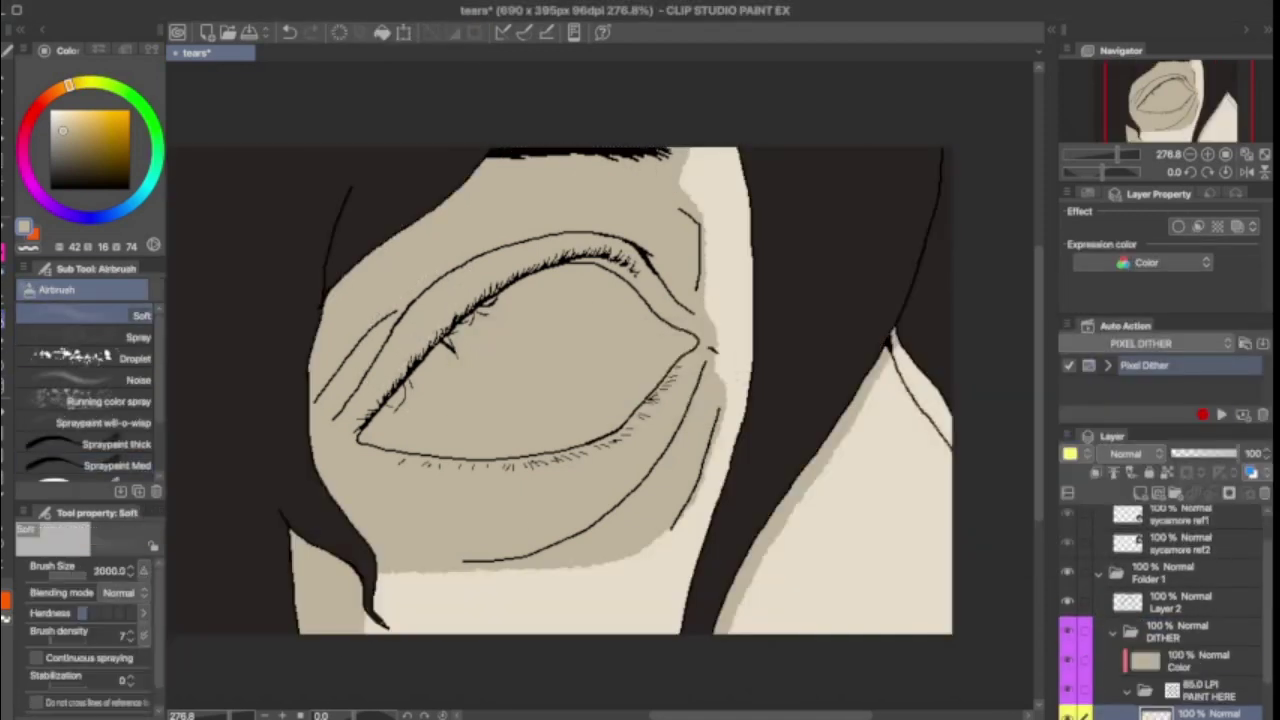
Step: Airbrush dithered beige at size 58.2 along the cheek and nose shadow edges, the hair strand and the skin beyond it
{"action": "mouse_move", "coordinate": [365, 600]}
{"action": "left_mouse_down"}
{"action": "mouse_move", "coordinate": [368, 572]}
{"action": "mouse_move", "coordinate": [560, 590]}
{"action": "mouse_move", "coordinate": [700, 530]}
{"action": "mouse_move", "coordinate": [712, 290]}
{"action": "mouse_move", "coordinate": [690, 160]}
{"action": "mouse_move", "coordinate": [725, 380]}
{"action": "left_mouse_up"}
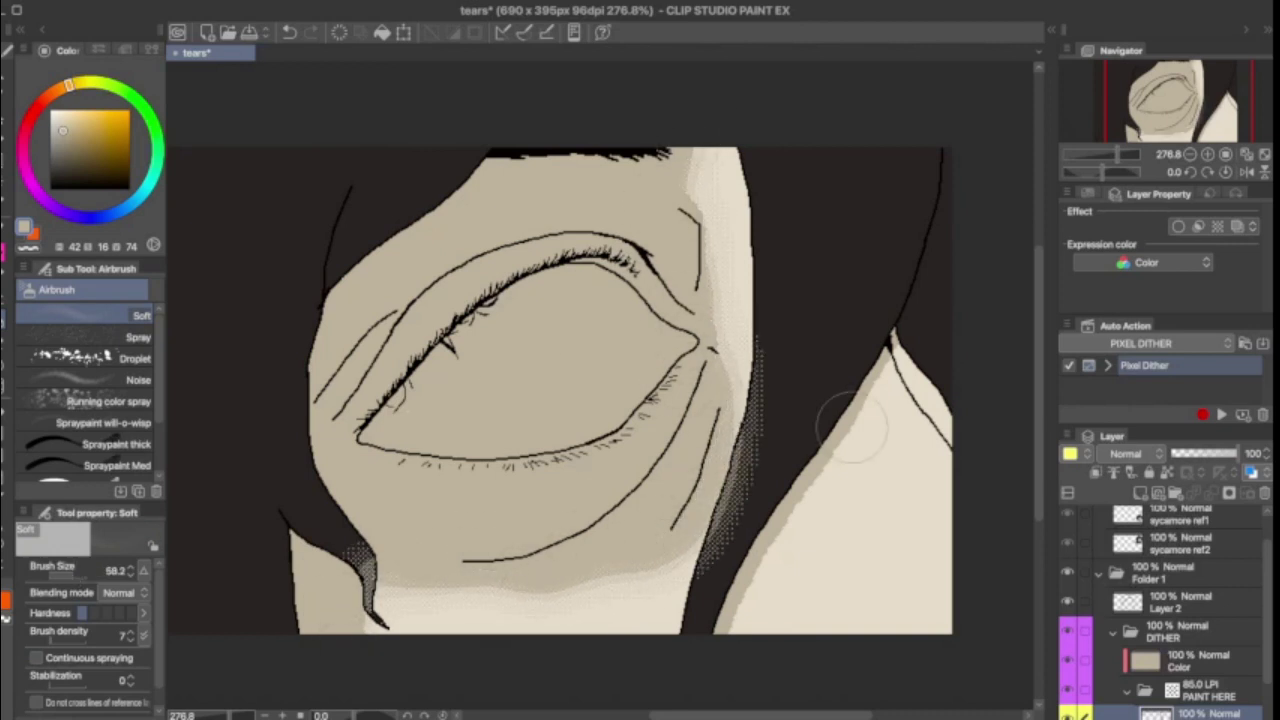
{"action": "mouse_move", "coordinate": [819, 555]}
{"action": "left_mouse_down"}
{"action": "mouse_move", "coordinate": [844, 535]}
{"action": "mouse_move", "coordinate": [904, 663]}
{"action": "mouse_move", "coordinate": [832, 457]}
{"action": "mouse_move", "coordinate": [927, 345]}
{"action": "mouse_move", "coordinate": [952, 511]}
{"action": "mouse_move", "coordinate": [973, 455]}
{"action": "mouse_move", "coordinate": [856, 578]}
{"action": "mouse_move", "coordinate": [722, 657]}
{"action": "mouse_move", "coordinate": [863, 550]}
{"action": "mouse_move", "coordinate": [825, 500]}
{"action": "mouse_move", "coordinate": [734, 107]}
{"action": "mouse_move", "coordinate": [826, 282]}
{"action": "left_mouse_up"}
{"action": "scroll", "coordinate": [826, 282], "scroll_direction": "down", "scroll_amount": 1}
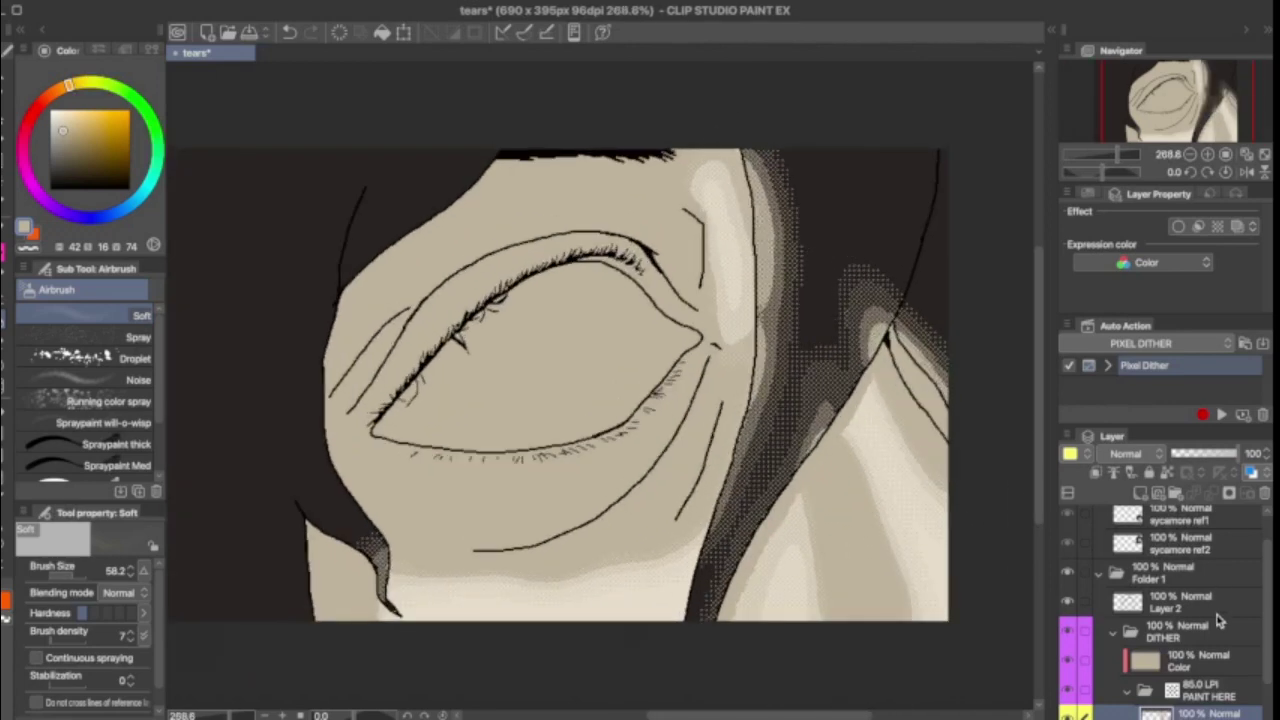
Step: Sample dark brown (14, 31, 28) from the second sycamore reference for a new Pixel Dither group, and save the file
{"action": "left_click", "coordinate": [1067, 514]}
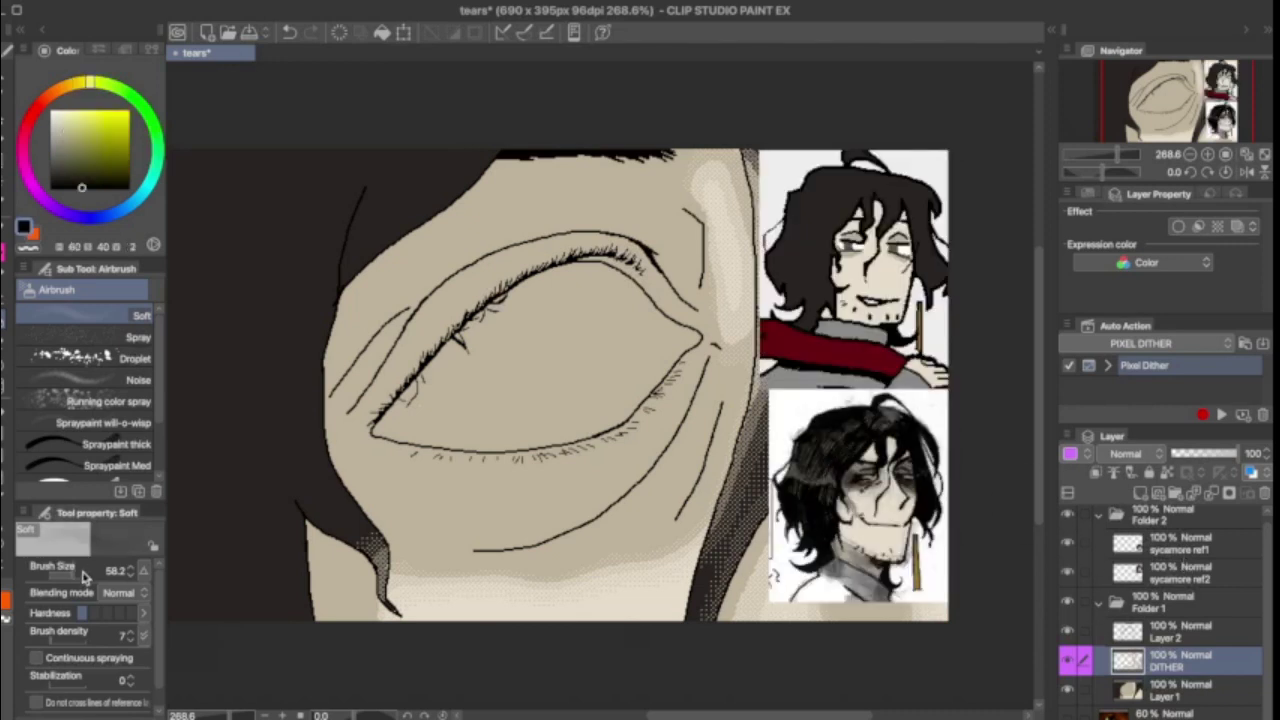
{"action": "left_click", "coordinate": [840, 485], "text": "alt"}
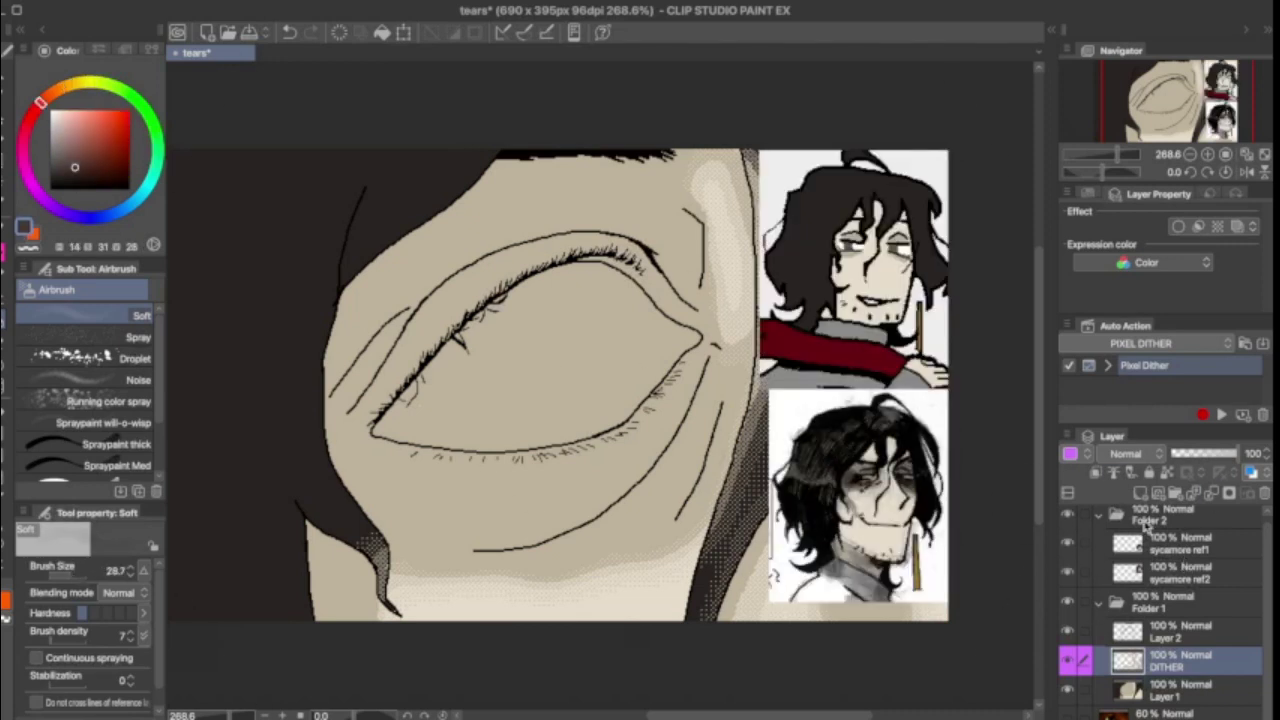
{"action": "left_click", "coordinate": [1067, 514]}
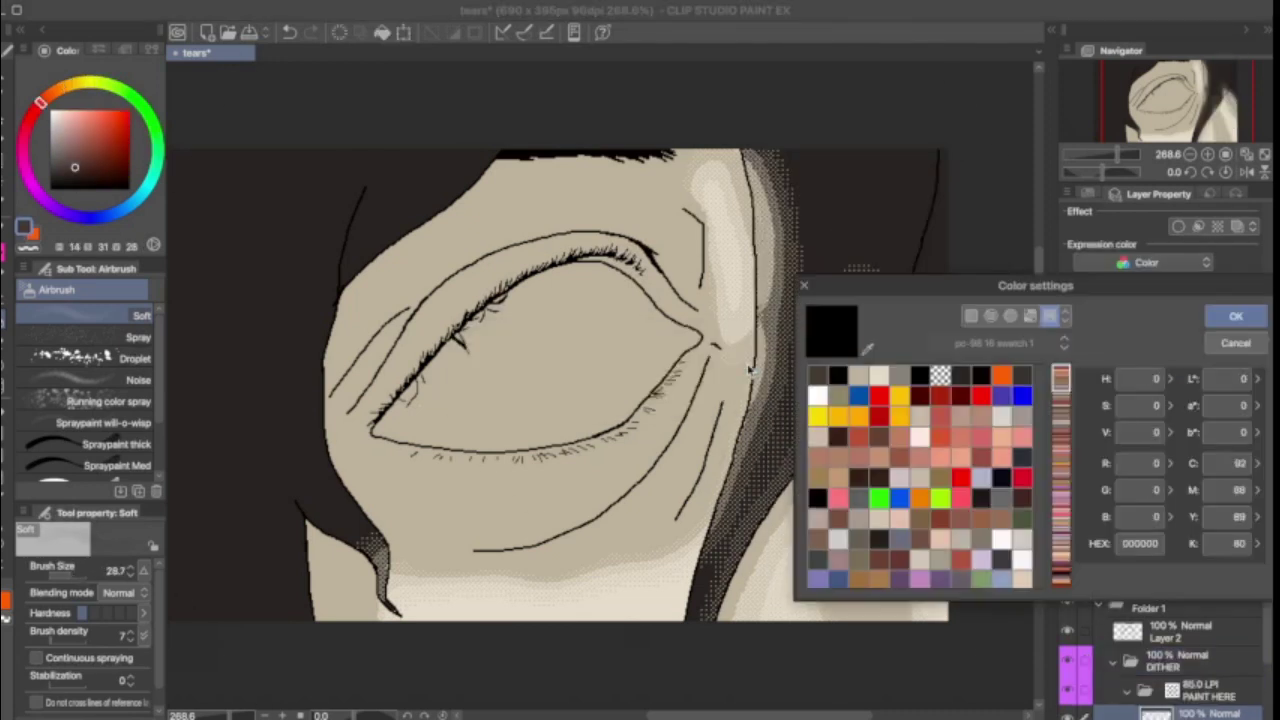
{"action": "left_click", "coordinate": [253, 34]}
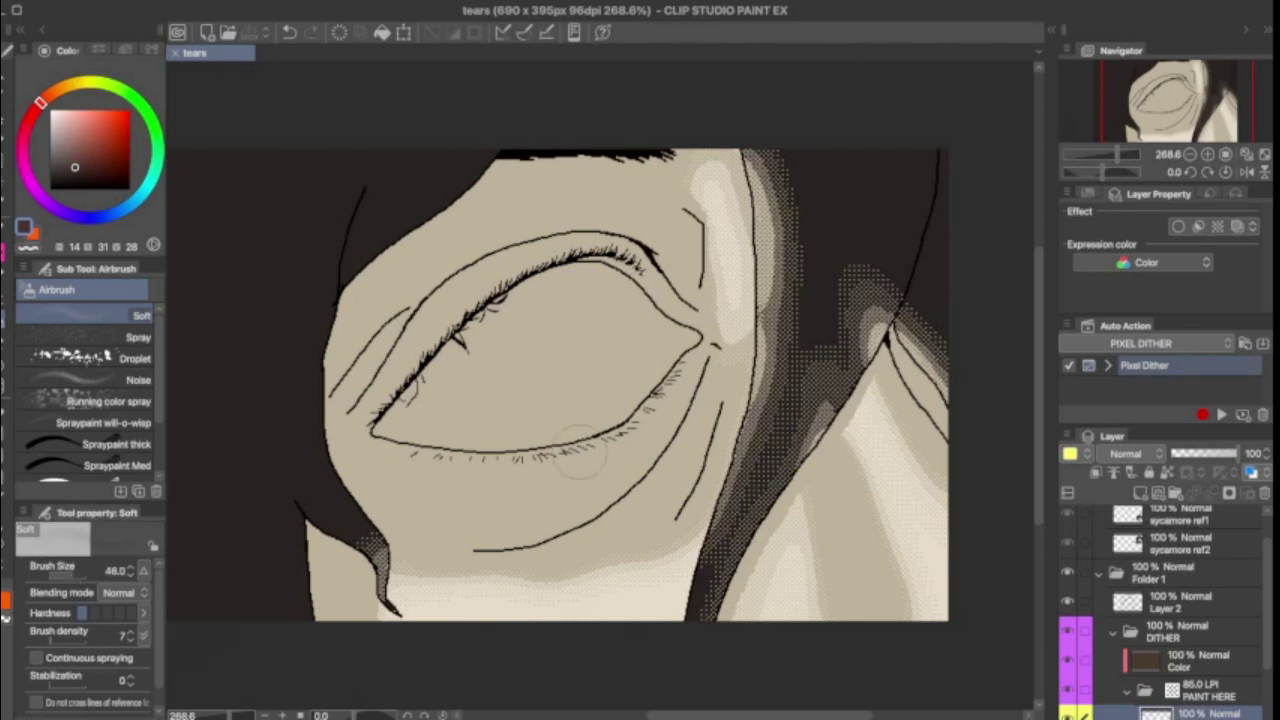
Step: Airbrush dark brown dithered shadow at size 46 under the lower lid and over the upper lid up to the brow
{"action": "mouse_move", "coordinate": [580, 452]}
{"action": "left_mouse_down"}
{"action": "mouse_move", "coordinate": [652, 481]}
{"action": "mouse_move", "coordinate": [442, 498]}
{"action": "mouse_move", "coordinate": [442, 545]}
{"action": "mouse_move", "coordinate": [380, 470]}
{"action": "left_mouse_up"}
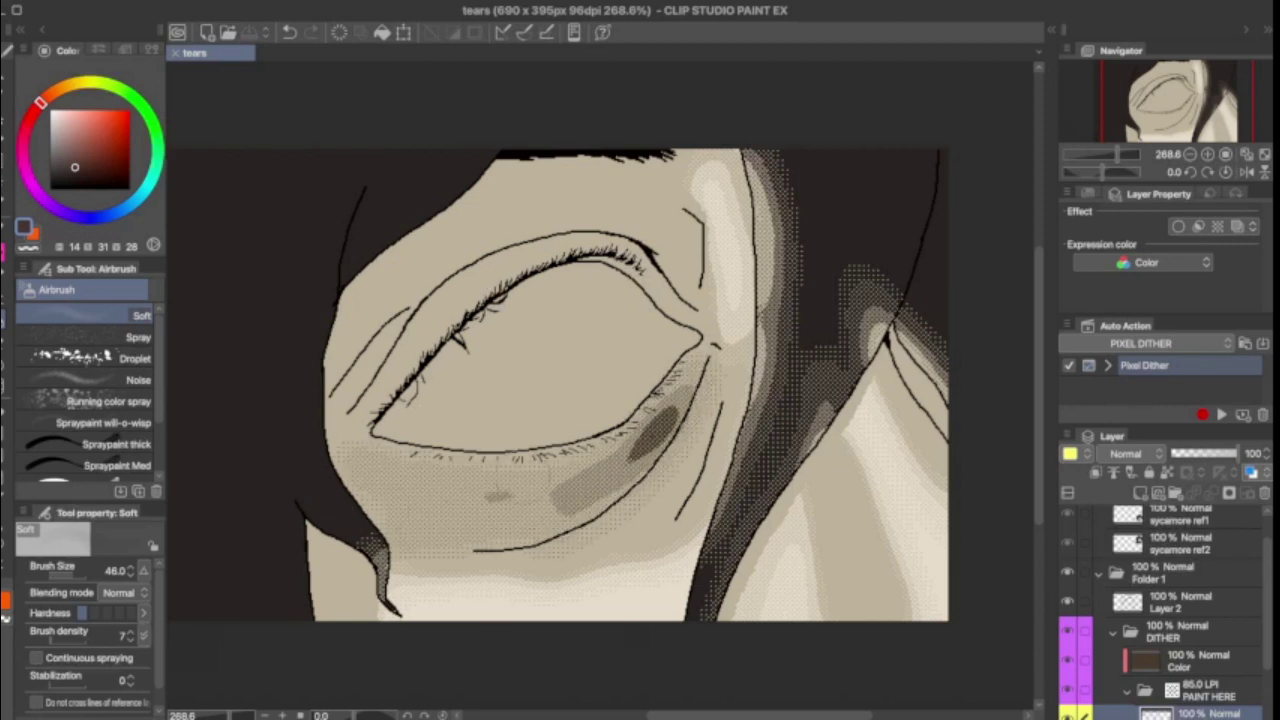
{"action": "mouse_move", "coordinate": [680, 390]}
{"action": "left_mouse_down"}
{"action": "mouse_move", "coordinate": [580, 490]}
{"action": "mouse_move", "coordinate": [500, 520]}
{"action": "mouse_move", "coordinate": [380, 470]}
{"action": "mouse_move", "coordinate": [650, 450]}
{"action": "mouse_move", "coordinate": [434, 491]}
{"action": "mouse_move", "coordinate": [534, 486]}
{"action": "mouse_move", "coordinate": [690, 390]}
{"action": "mouse_move", "coordinate": [675, 510]}
{"action": "mouse_move", "coordinate": [700, 410]}
{"action": "mouse_move", "coordinate": [655, 255]}
{"action": "mouse_move", "coordinate": [575, 250]}
{"action": "mouse_move", "coordinate": [450, 300]}
{"action": "mouse_move", "coordinate": [350, 400]}
{"action": "mouse_move", "coordinate": [695, 185]}
{"action": "mouse_move", "coordinate": [428, 290]}
{"action": "mouse_move", "coordinate": [650, 230]}
{"action": "mouse_move", "coordinate": [700, 260]}
{"action": "left_mouse_up"}
{"action": "left_click", "coordinate": [72, 575]}
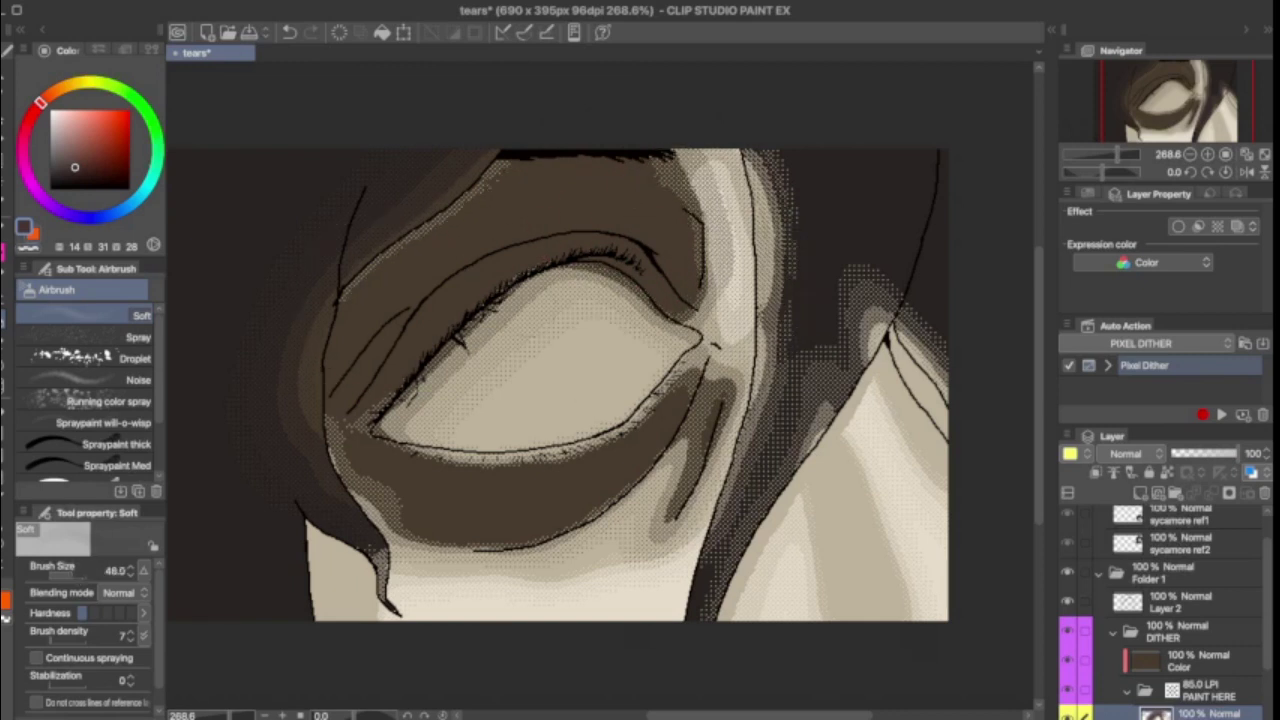
{"action": "mouse_move", "coordinate": [540, 290]}
{"action": "left_mouse_down"}
{"action": "mouse_move", "coordinate": [486, 163]}
{"action": "mouse_move", "coordinate": [620, 157]}
{"action": "left_mouse_up"}
{"action": "left_click_drag", "start_coordinate": [690, 180], "coordinate": [705, 320]}
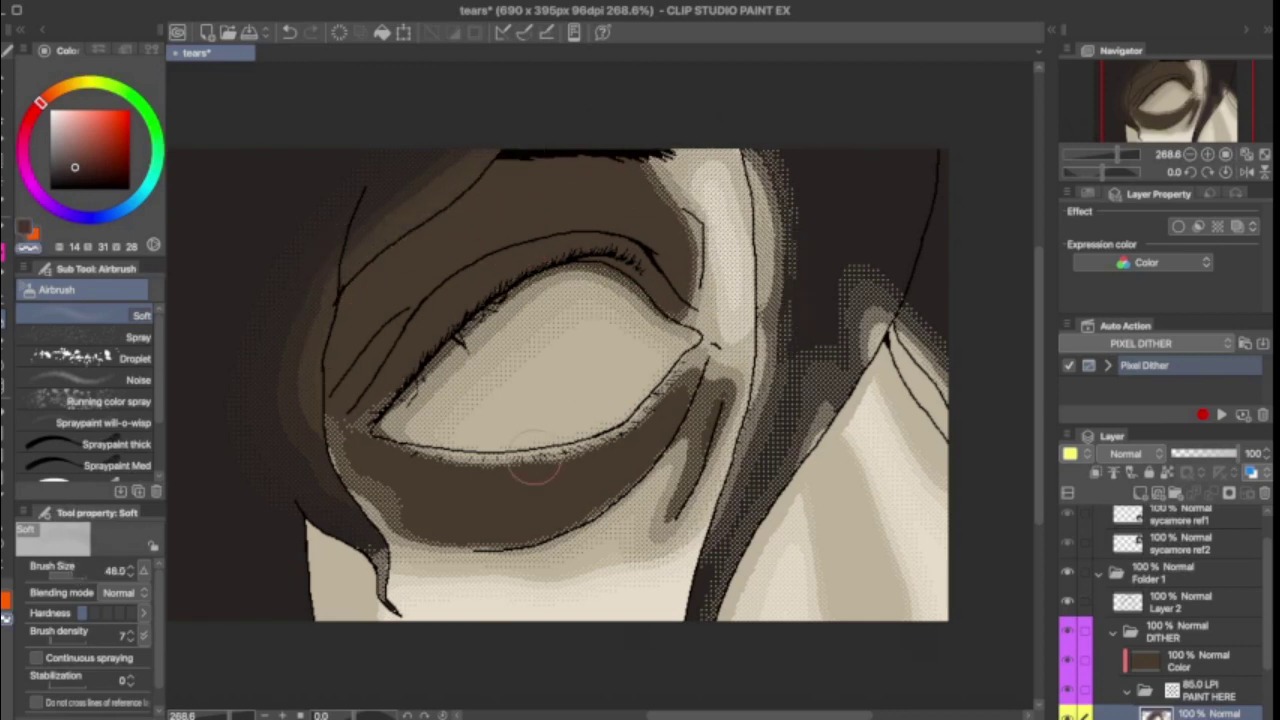
Step: Touch up the lower shadow's outer edge and airbrush brown shading on the skin beyond the long hair strand
{"action": "key", "text": "c"}
{"action": "mouse_move", "coordinate": [400, 470]}
{"action": "left_mouse_down"}
{"action": "mouse_move", "coordinate": [430, 530]}
{"action": "mouse_move", "coordinate": [340, 560]}
{"action": "mouse_move", "coordinate": [350, 530]}
{"action": "left_mouse_up"}
{"action": "mouse_move", "coordinate": [920, 420]}
{"action": "left_mouse_down"}
{"action": "mouse_move", "coordinate": [900, 330]}
{"action": "mouse_move", "coordinate": [870, 290]}
{"action": "mouse_move", "coordinate": [930, 375]}
{"action": "left_mouse_up"}
{"action": "left_click_drag", "start_coordinate": [816, 462], "coordinate": [852, 525]}
{"action": "left_click_drag", "start_coordinate": [830, 440], "coordinate": [862, 545]}
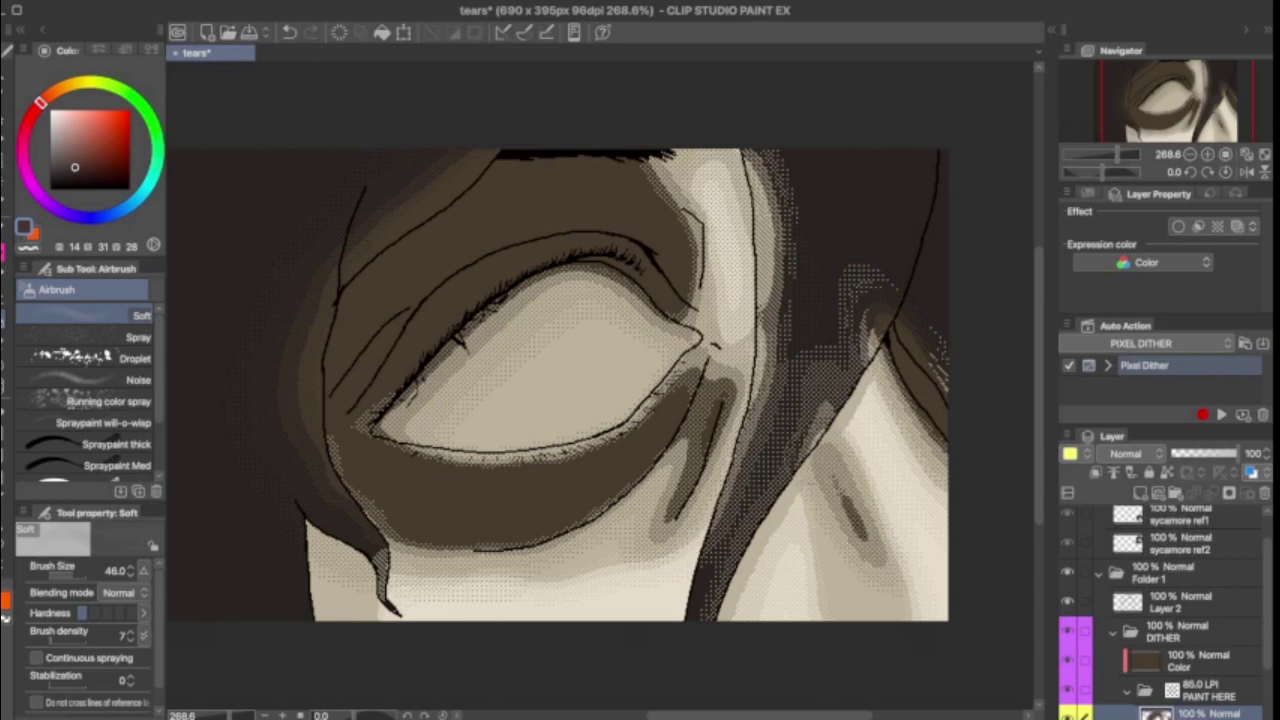
Step: Undo the last stroke and paint a small dark brown mark on the nose bridge with the Da Boi Pixel pen at 3.4
{"action": "scroll", "coordinate": [700, 330], "scroll_direction": "up", "scroll_amount": 2}
{"action": "scroll", "coordinate": [720, 330], "scroll_direction": "up", "scroll_amount": 4}
{"action": "key", "text": "ctrl+z"}
{"action": "scroll", "coordinate": [715, 237], "scroll_direction": "down", "scroll_amount": 4}
{"action": "scroll", "coordinate": [477, 343], "scroll_direction": "up", "scroll_amount": 4}
{"action": "key", "text": "p"}
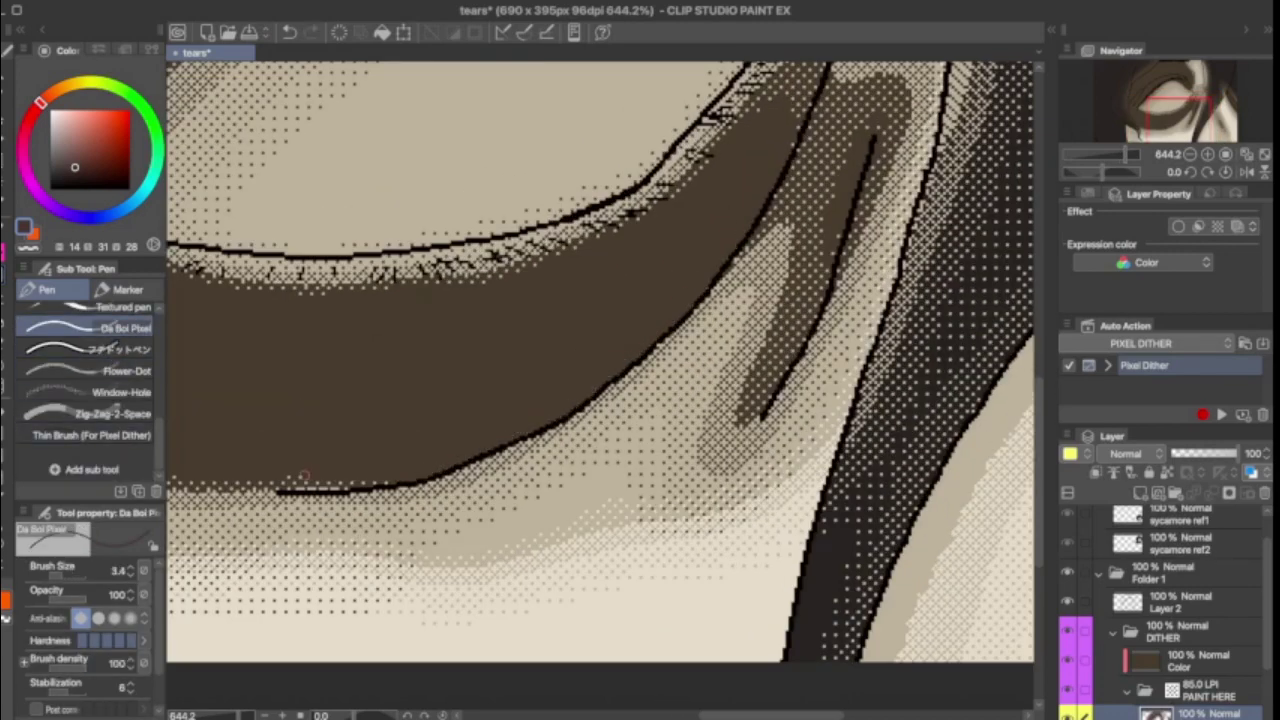
{"action": "scroll", "coordinate": [304, 476], "scroll_direction": "down", "scroll_amount": 3}
{"action": "scroll", "coordinate": [868, 194], "scroll_direction": "up", "scroll_amount": 5}
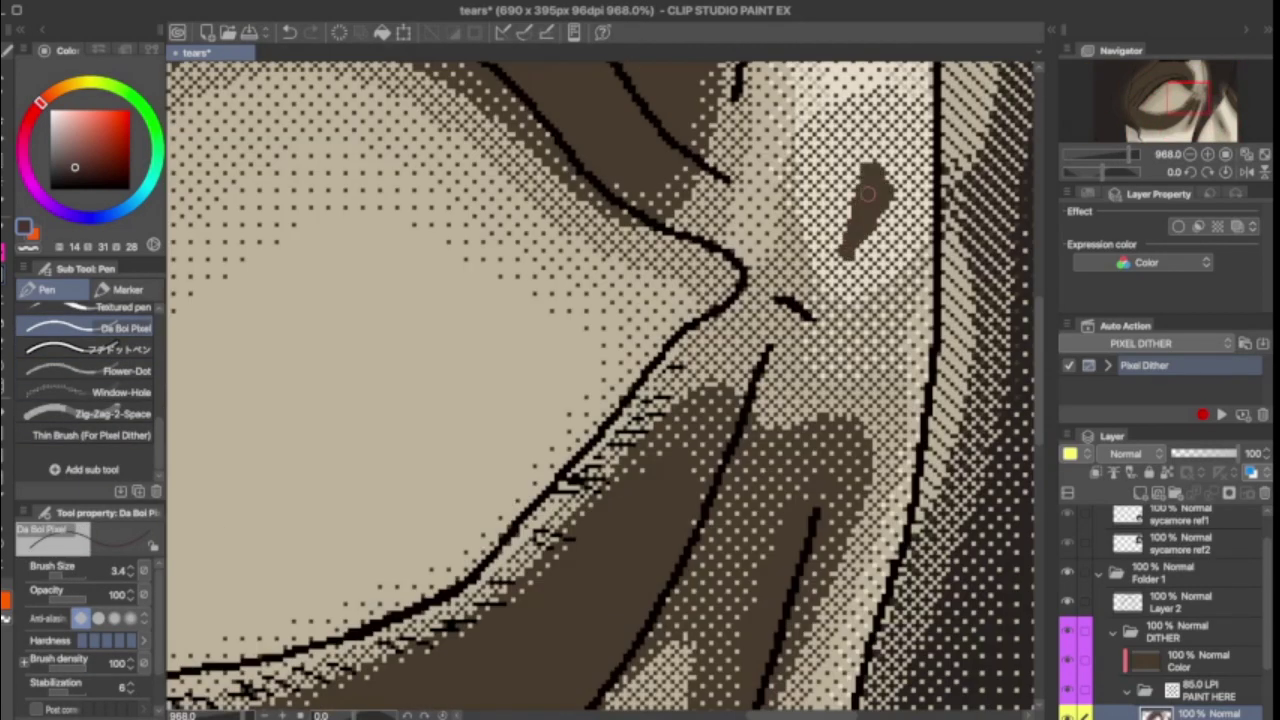
Step: Erase the dithering just below the lower lid's outer corner using transparent colour
{"action": "scroll", "coordinate": [868, 194], "scroll_direction": "down", "scroll_amount": 3}
{"action": "scroll", "coordinate": [590, 444], "scroll_direction": "up", "scroll_amount": 1}
{"action": "scroll", "coordinate": [590, 444], "scroll_direction": "up", "scroll_amount": 3}
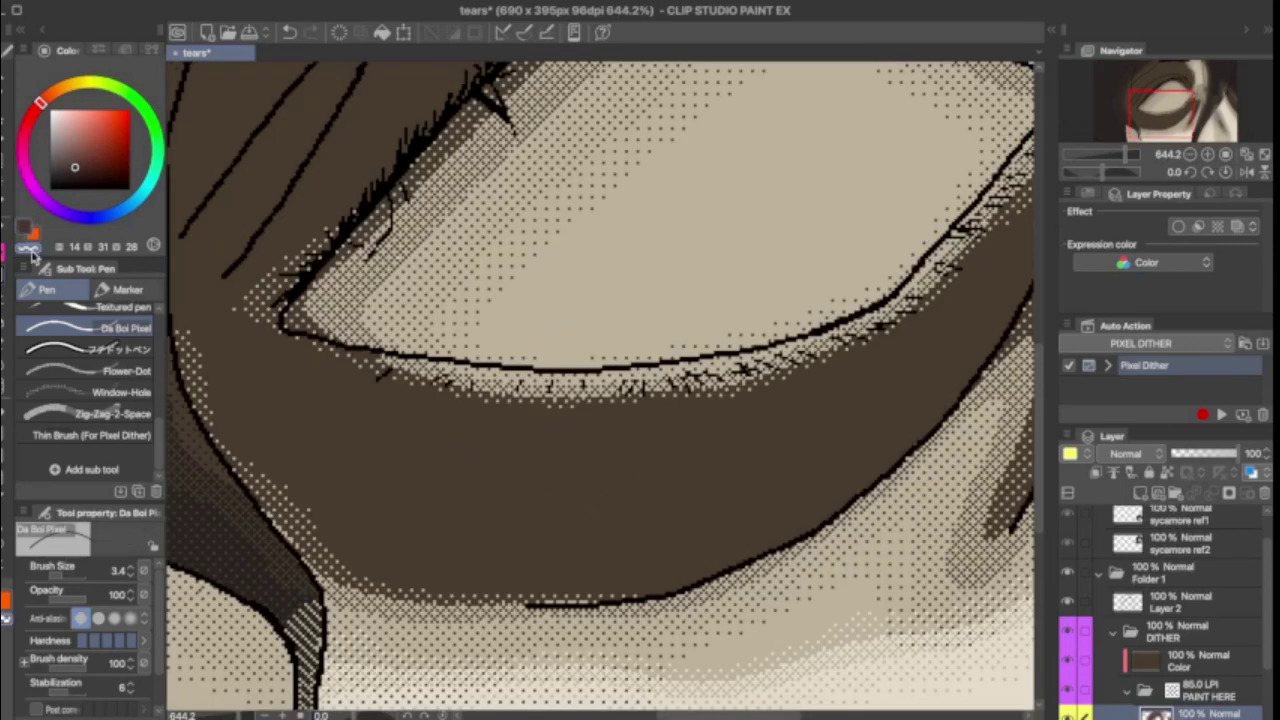
{"action": "scroll", "coordinate": [600, 400], "scroll_direction": "down", "scroll_amount": 3}
{"action": "key", "text": "b"}
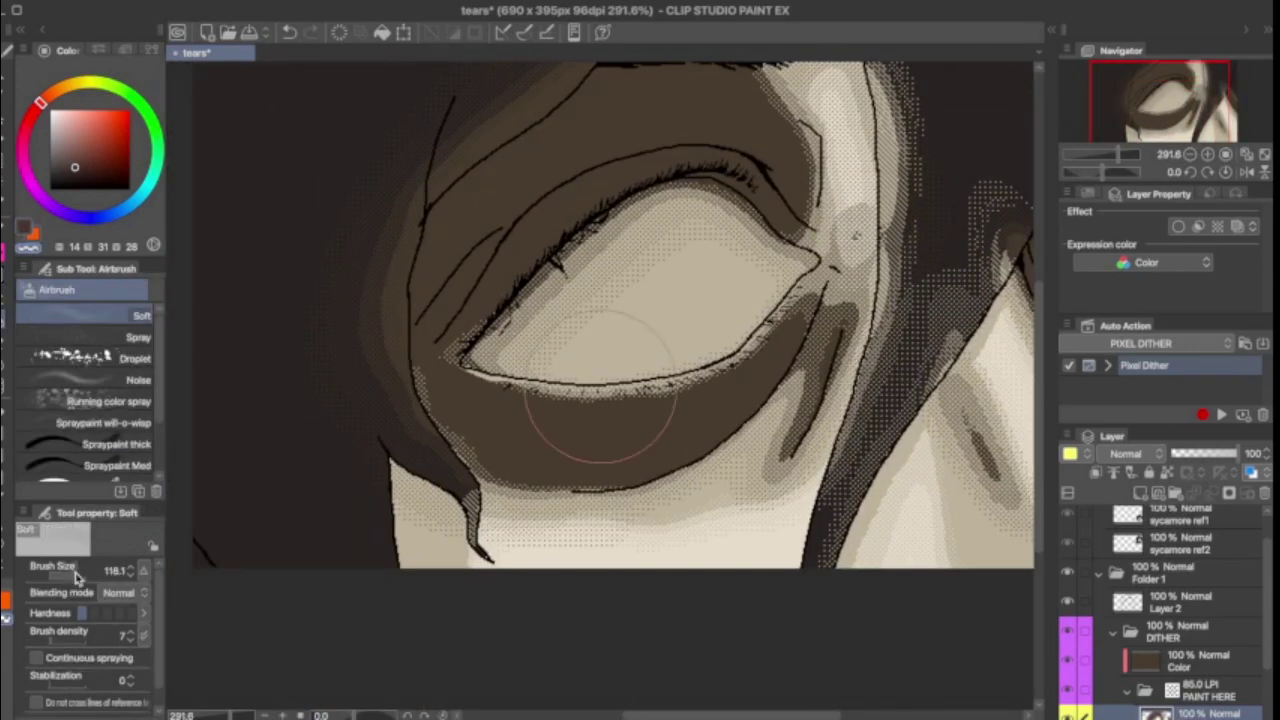
{"action": "scroll", "coordinate": [600, 420], "scroll_direction": "up", "scroll_amount": 3}
{"action": "key", "text": "p"}
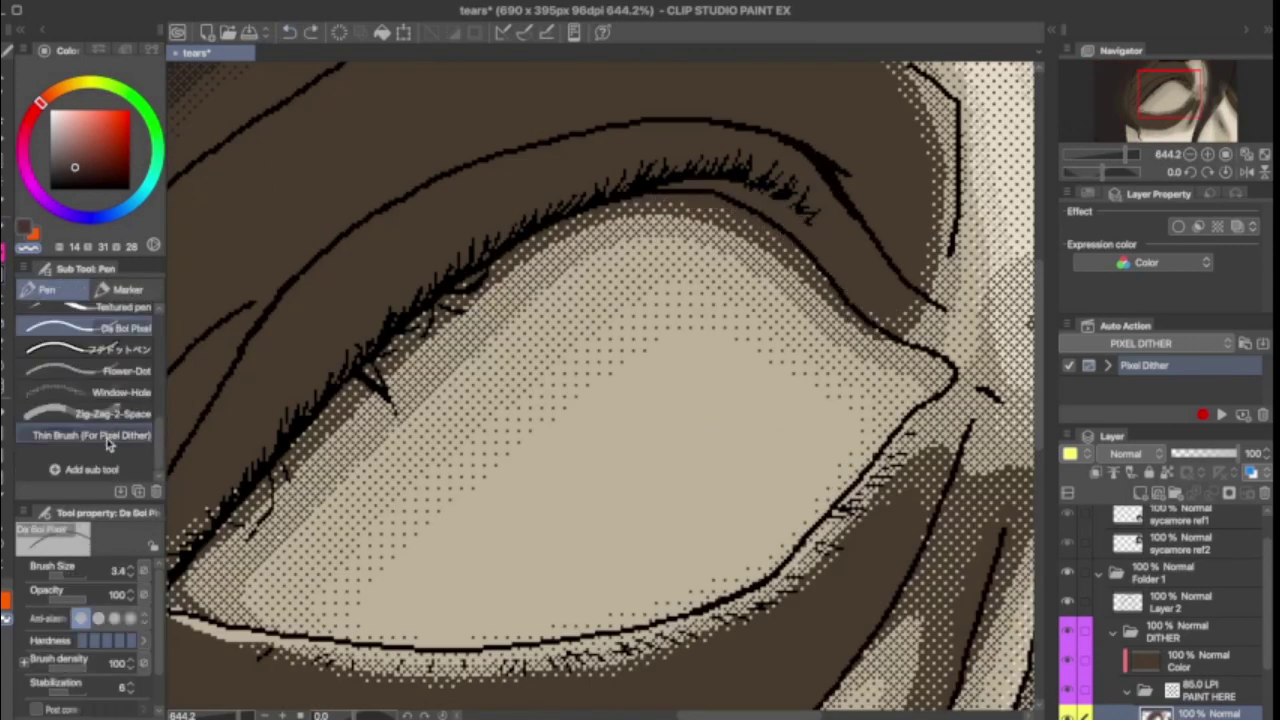
Step: Erase thin light streaks through the shadow along the inner half of the upper lid with the 12.5 Thin Brush (For Pixel Dither)
{"action": "left_click", "coordinate": [110, 435]}
{"action": "left_click_drag", "start_coordinate": [700, 185], "coordinate": [895, 355]}
{"action": "key", "text": "ctrl+z"}
{"action": "mouse_move", "coordinate": [660, 185]}
{"action": "left_mouse_down"}
{"action": "mouse_move", "coordinate": [815, 260]}
{"action": "mouse_move", "coordinate": [865, 328]}
{"action": "left_mouse_up"}
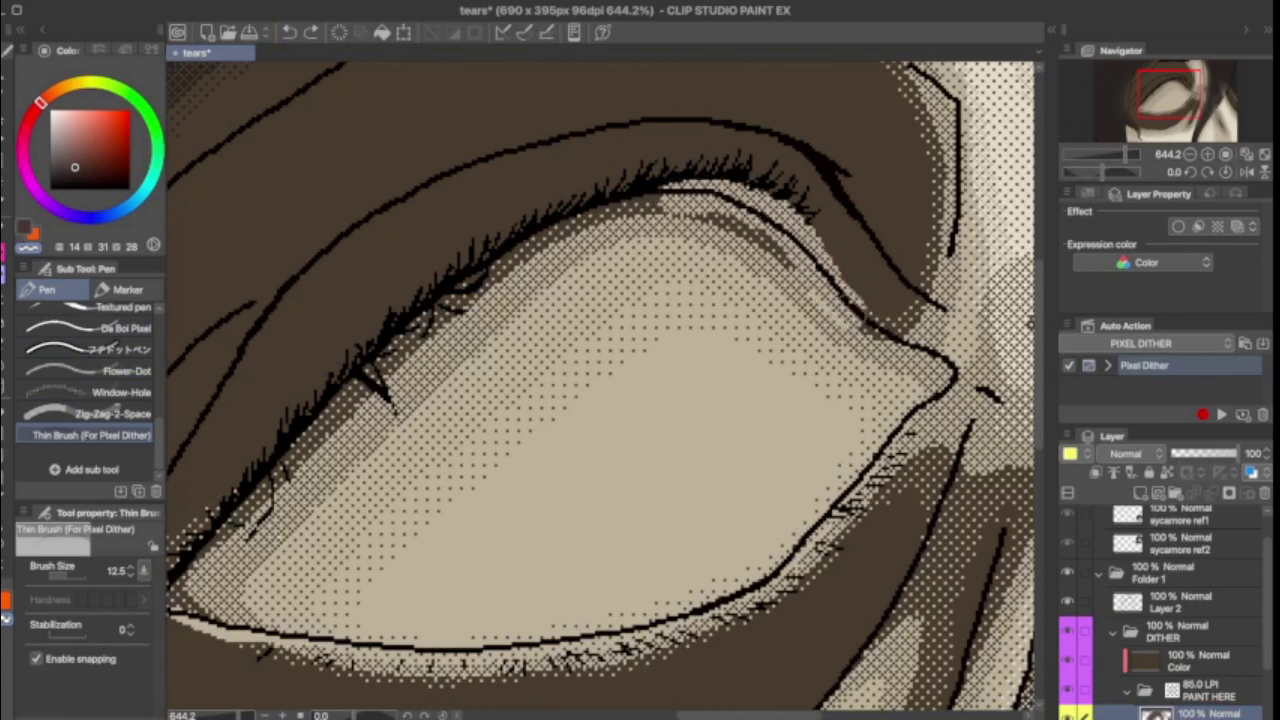
{"action": "left_click_drag", "start_coordinate": [905, 365], "coordinate": [850, 305]}
{"action": "left_click_drag", "start_coordinate": [800, 250], "coordinate": [470, 315]}
{"action": "scroll", "coordinate": [760, 412], "scroll_direction": "down", "scroll_amount": 2}
Step: Sample a dark brown (35, 31, 28) from the mark on the nose bridge
{"action": "left_click", "coordinate": [760, 412], "text": "alt"}
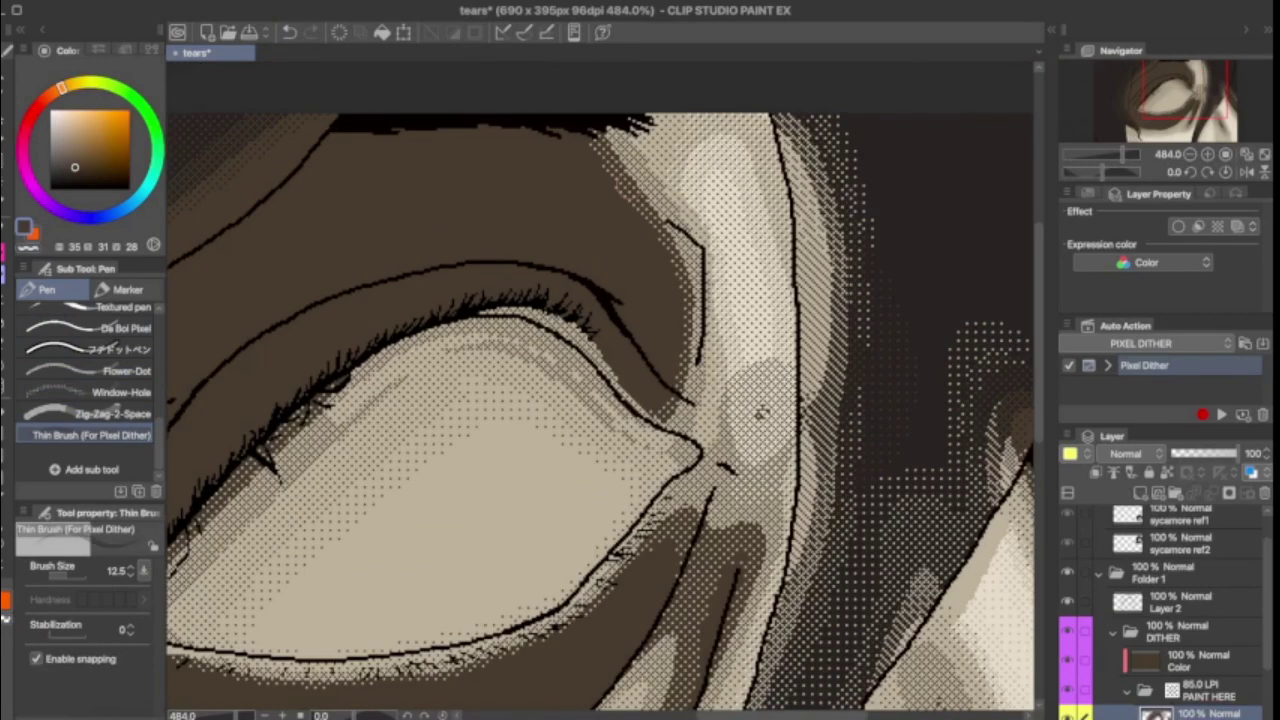
{"action": "scroll", "coordinate": [760, 412], "scroll_direction": "up", "scroll_amount": 2}
{"action": "scroll", "coordinate": [634, 566], "scroll_direction": "down", "scroll_amount": 2}
{"action": "scroll", "coordinate": [720, 423], "scroll_direction": "up", "scroll_amount": 2}
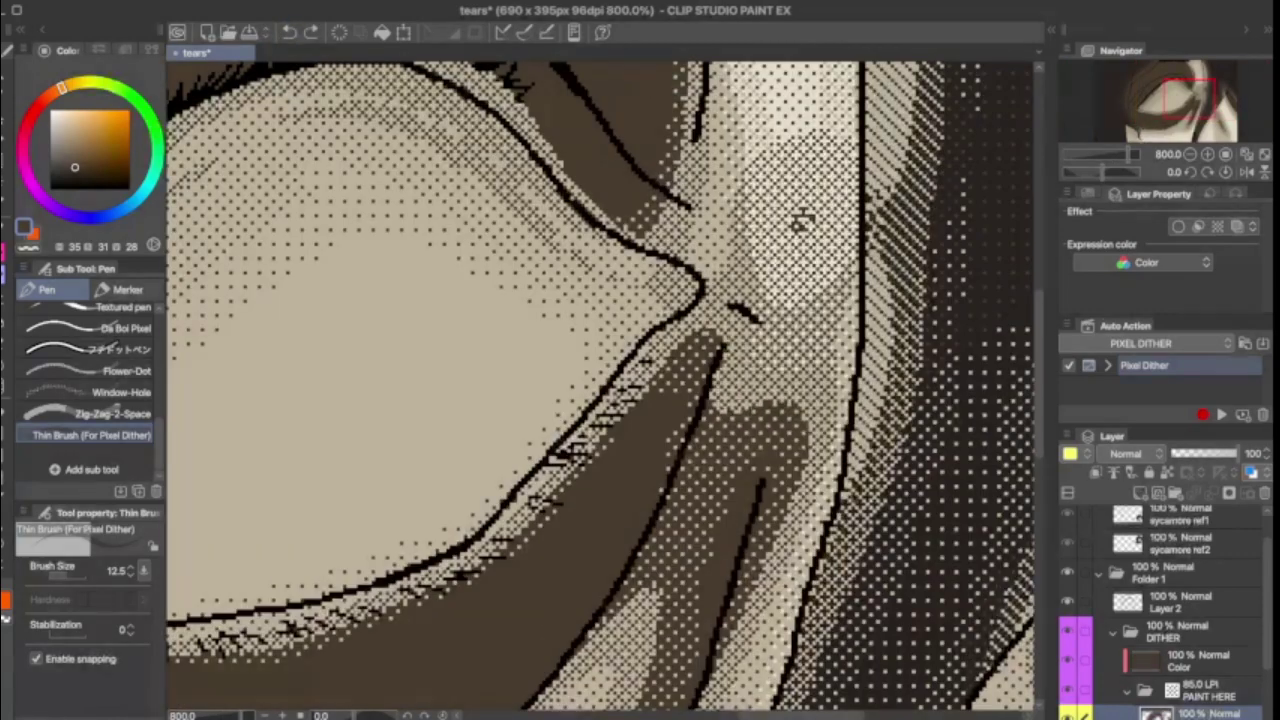
Step: Try to erase a thin highlight along the outer eyelid fold with the Thin Brush at size 5.5
{"action": "key", "text": "ctrl+0"}
{"action": "left_click_drag", "start_coordinate": [80, 576], "coordinate": [60, 576]}
{"action": "scroll", "coordinate": [508, 284], "scroll_direction": "up", "scroll_amount": 6}
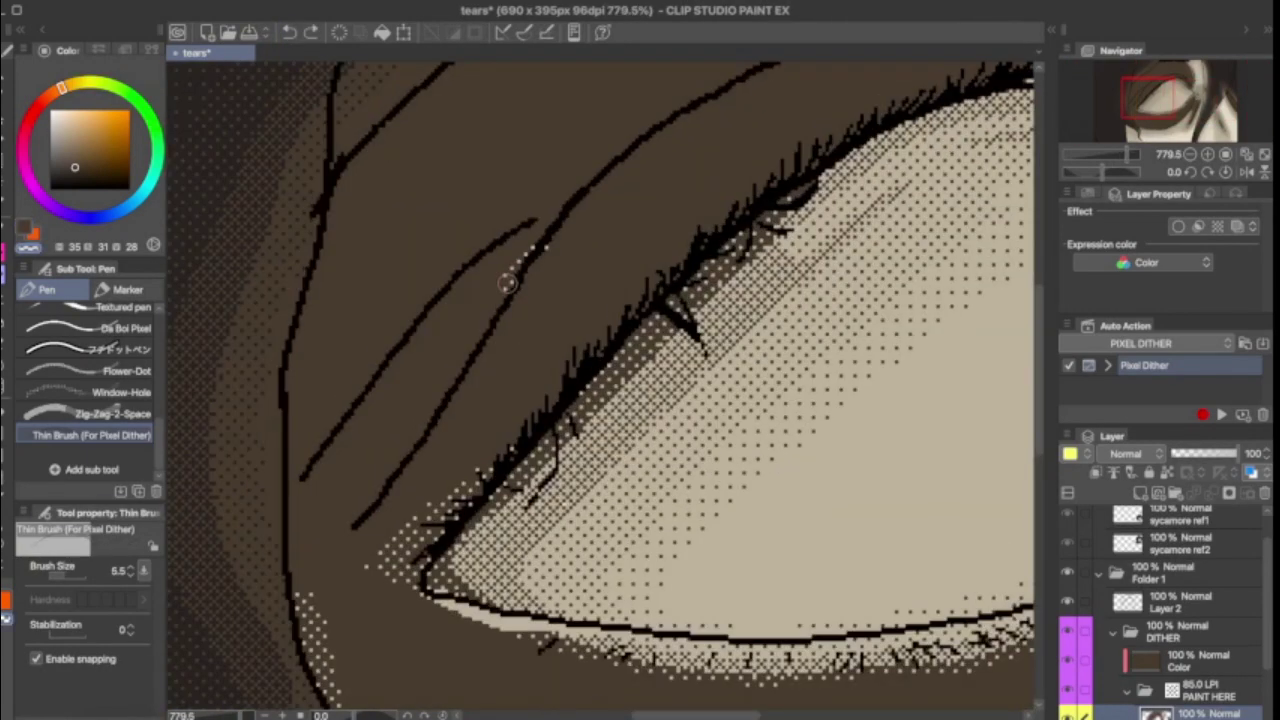
{"action": "left_click_drag", "start_coordinate": [480, 332], "coordinate": [346, 510]}
{"action": "scroll", "coordinate": [534, 260], "scroll_direction": "down", "scroll_amount": 5}
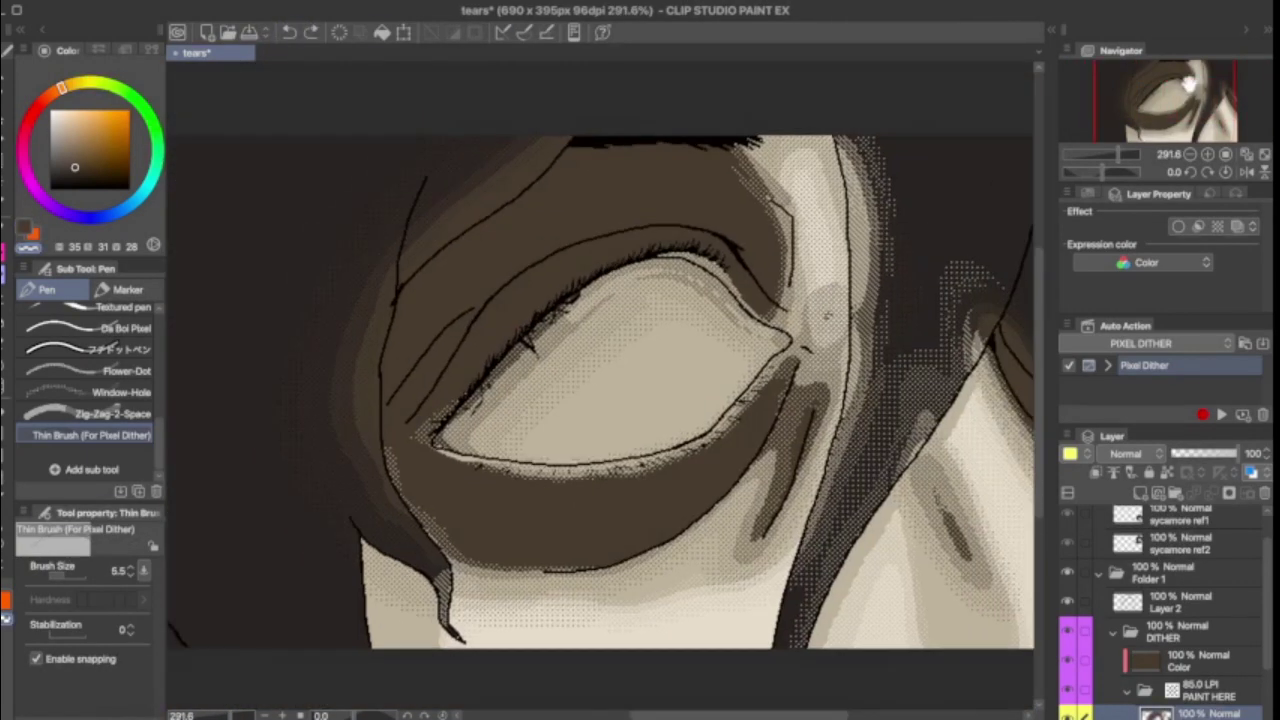
Step: Run the Pixel Dither auto action again to add a red DITHER group in Multiply mode
{"action": "left_click", "coordinate": [1222, 414]}
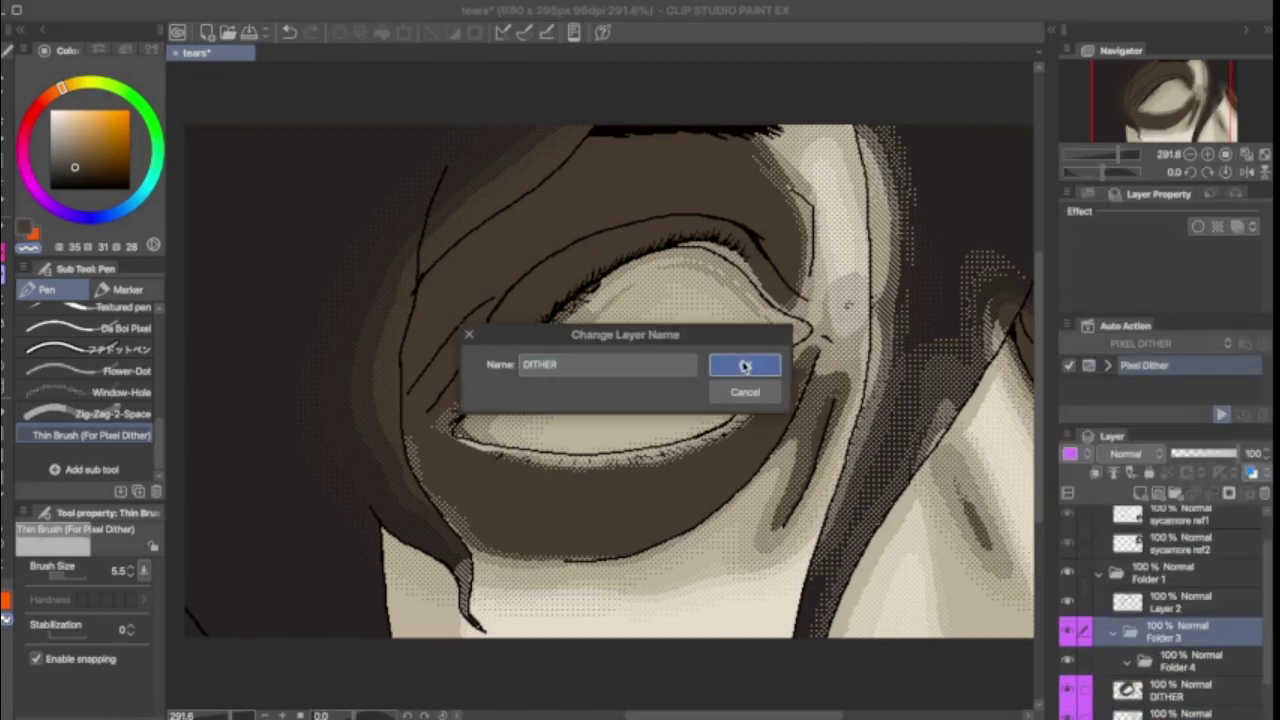
{"action": "left_click", "coordinate": [745, 365]}
{"action": "left_click", "coordinate": [960, 416]}
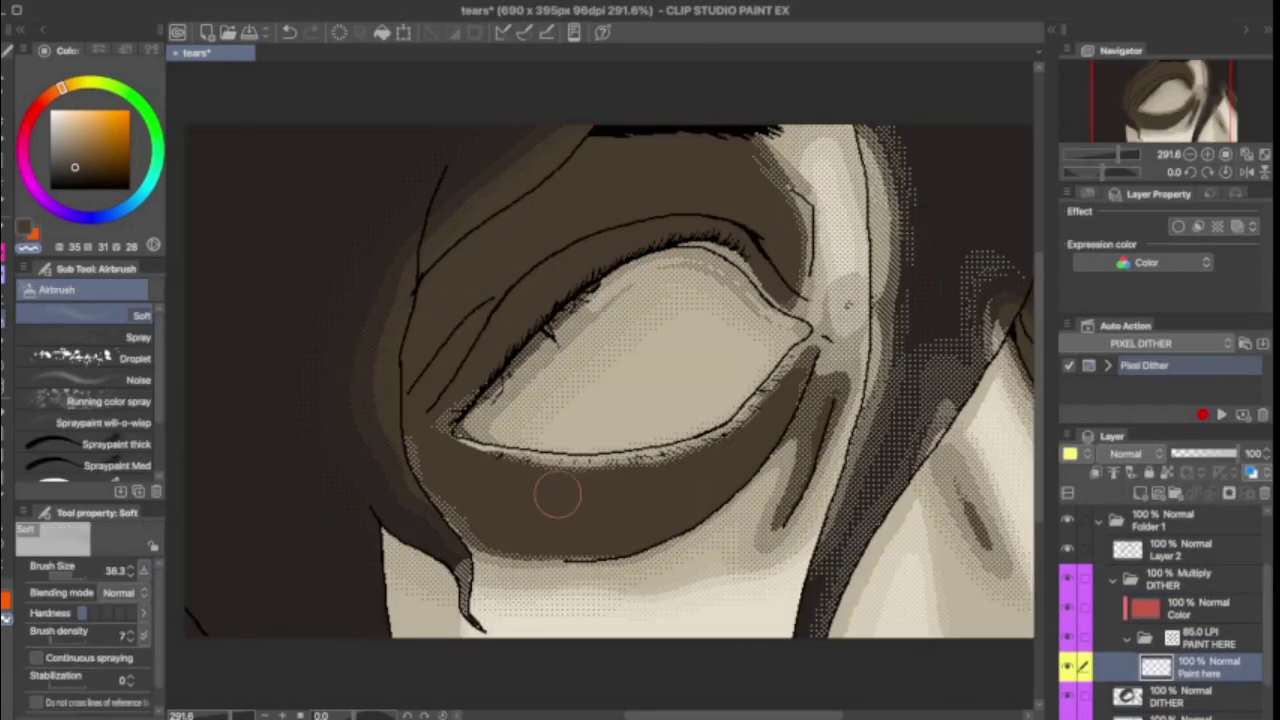
Step: Spray red shading around the eye's outer corner and the outer half of the lower lid with the Noise airbrush at size 93.3
{"action": "left_click_drag", "start_coordinate": [460, 495], "coordinate": [620, 482]}
{"action": "scroll", "coordinate": [729, 456], "scroll_direction": "down", "scroll_amount": 1}
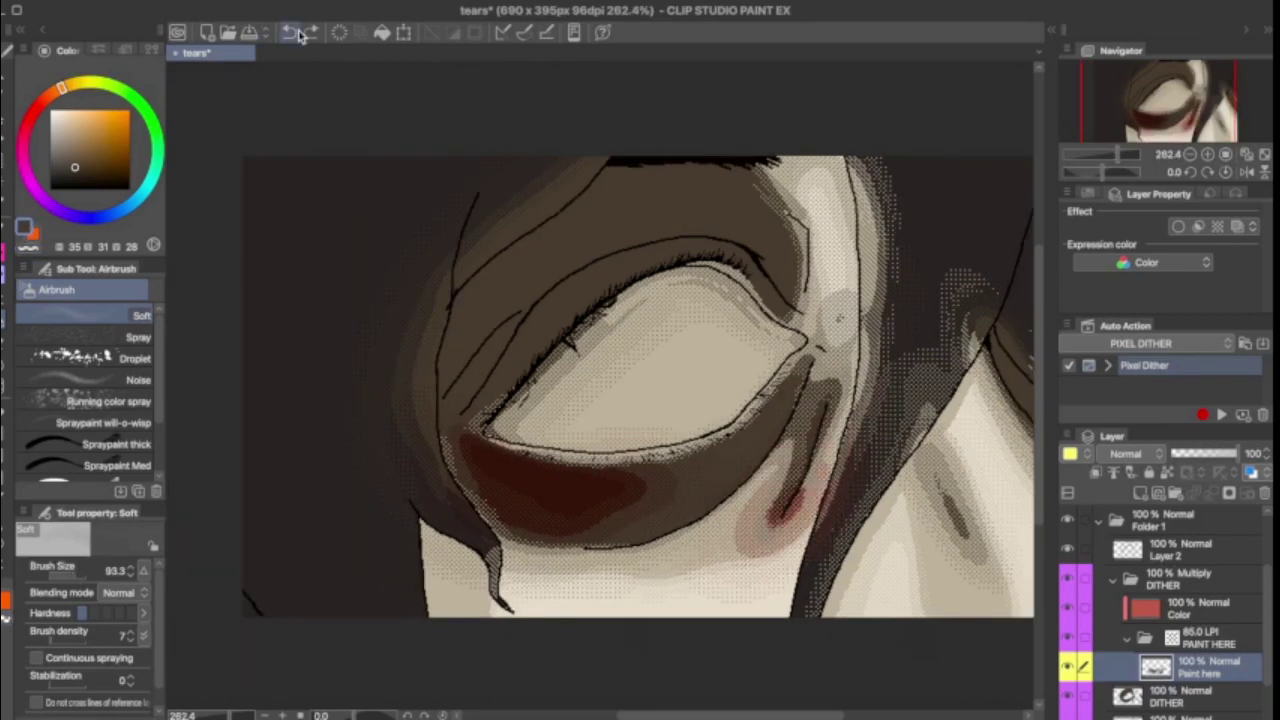
{"action": "left_click", "coordinate": [138, 380]}
{"action": "mouse_move", "coordinate": [640, 530]}
{"action": "left_mouse_down"}
{"action": "mouse_move", "coordinate": [429, 486]}
{"action": "mouse_move", "coordinate": [503, 349]}
{"action": "mouse_move", "coordinate": [460, 360]}
{"action": "mouse_move", "coordinate": [435, 455]}
{"action": "left_mouse_up"}
Step: Spray red noise shading on the Paint here layer over the inner eye socket, the cheek below the eye and the far side of the face
{"action": "left_click", "coordinate": [1130, 453]}
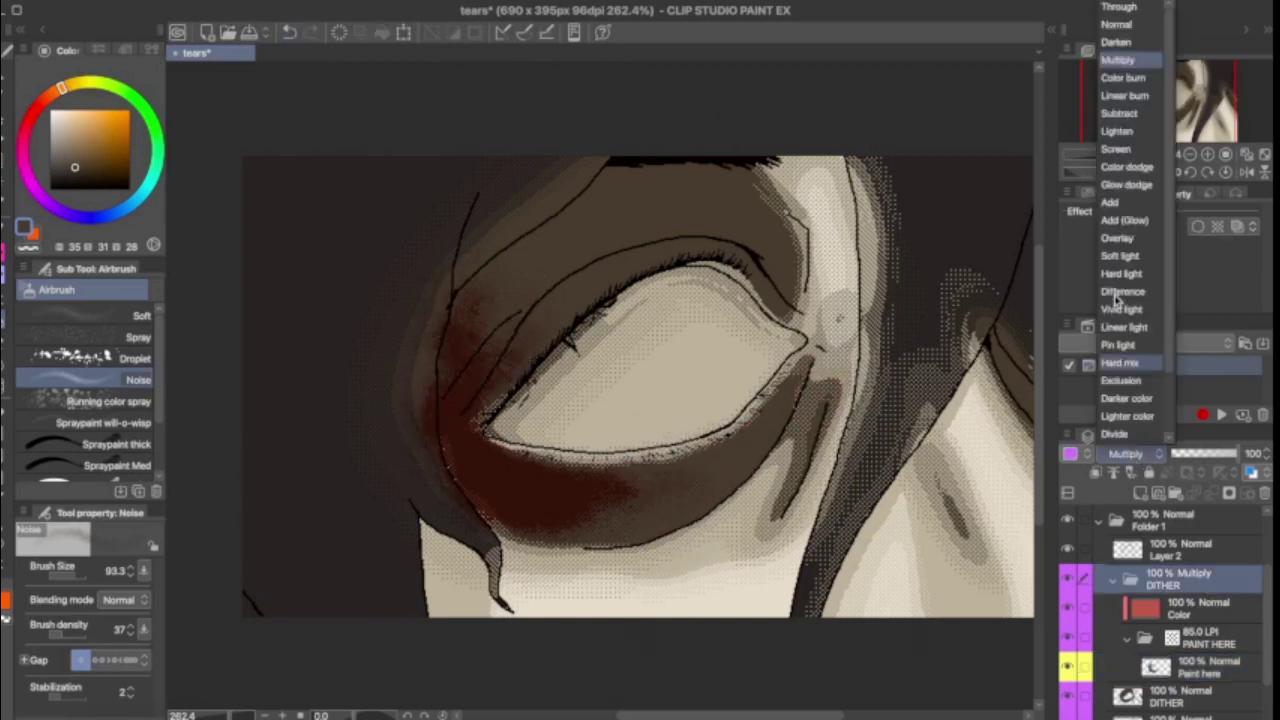
{"action": "left_click", "coordinate": [1180, 576]}
{"action": "left_click", "coordinate": [1208, 667]}
{"action": "mouse_move", "coordinate": [862, 392]}
{"action": "left_mouse_down"}
{"action": "mouse_move", "coordinate": [737, 528]}
{"action": "mouse_move", "coordinate": [520, 615]}
{"action": "left_mouse_up"}
{"action": "mouse_move", "coordinate": [790, 180]}
{"action": "left_mouse_down"}
{"action": "mouse_move", "coordinate": [708, 134]}
{"action": "mouse_move", "coordinate": [766, 229]}
{"action": "mouse_move", "coordinate": [686, 200]}
{"action": "mouse_move", "coordinate": [785, 230]}
{"action": "left_mouse_up"}
{"action": "mouse_move", "coordinate": [778, 515]}
{"action": "left_mouse_down"}
{"action": "mouse_move", "coordinate": [828, 564]}
{"action": "mouse_move", "coordinate": [600, 539]}
{"action": "mouse_move", "coordinate": [443, 643]}
{"action": "left_mouse_up"}
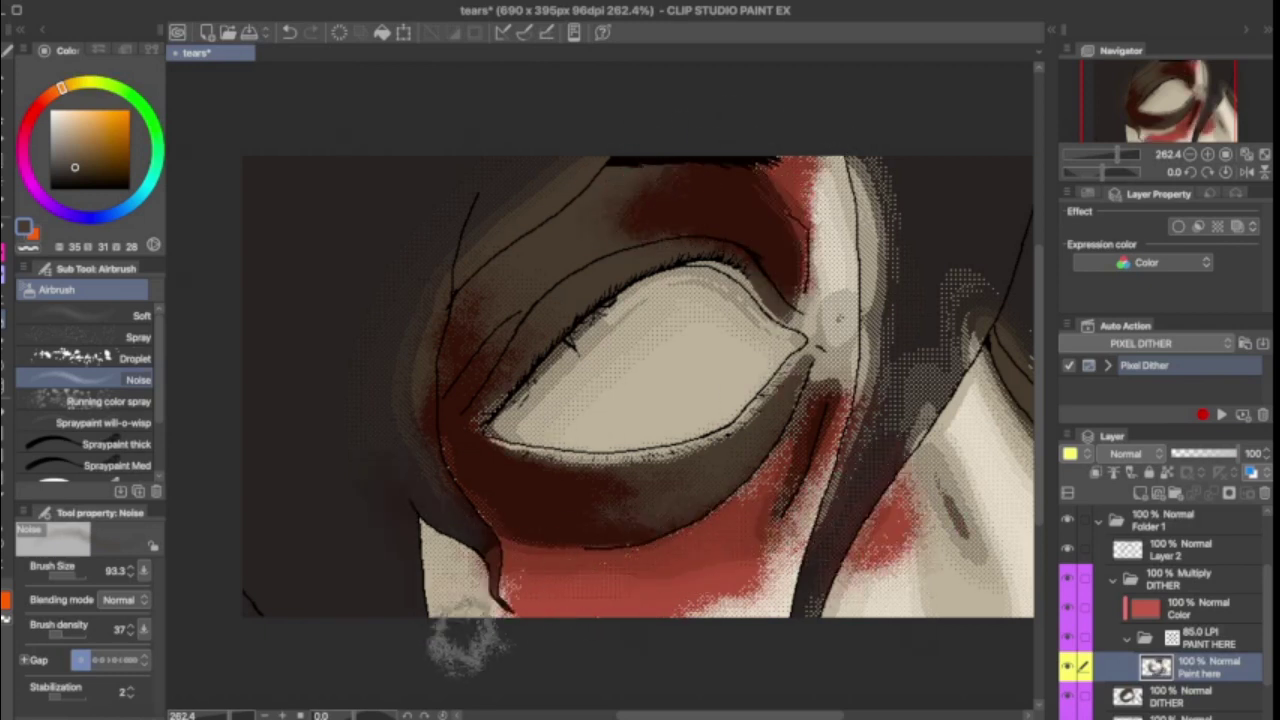
{"action": "scroll", "coordinate": [565, 529], "scroll_direction": "down", "scroll_amount": 1}
{"action": "left_click_drag", "start_coordinate": [905, 500], "coordinate": [877, 378]}
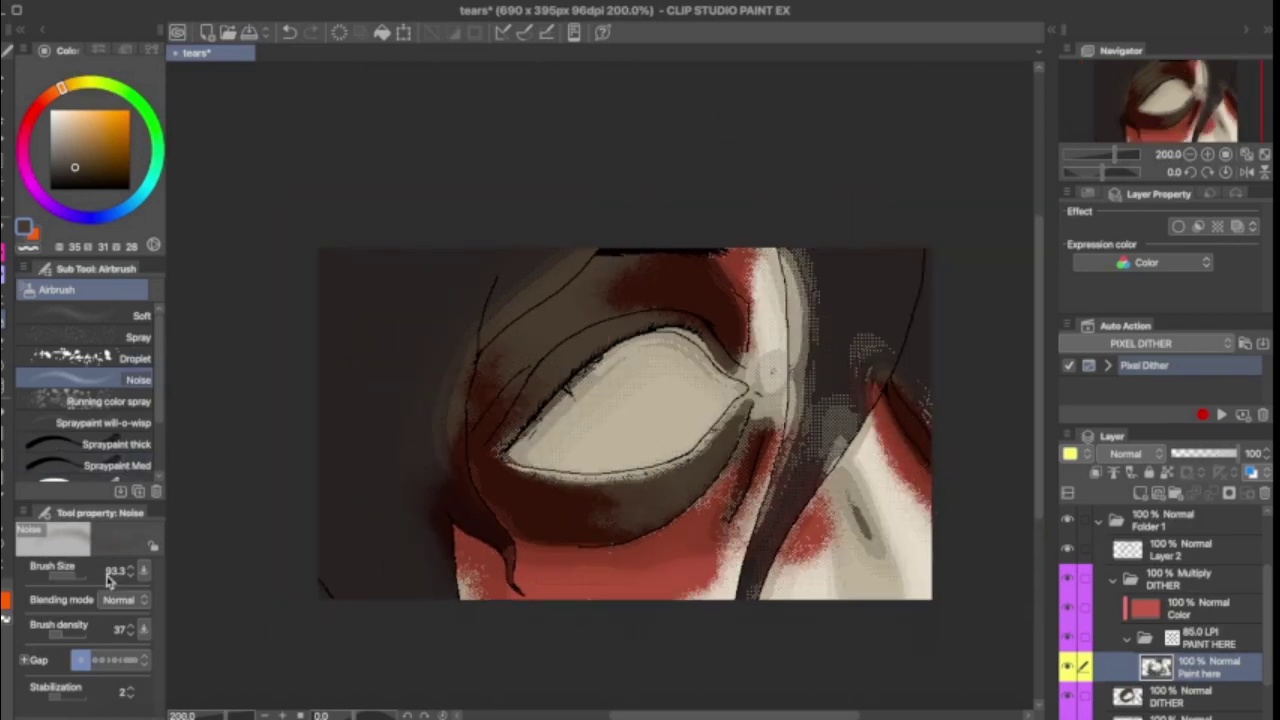
Step: Soften the lower edge of the red cheek shading with the Soft airbrush at size 189.2
{"action": "left_click", "coordinate": [100, 315]}
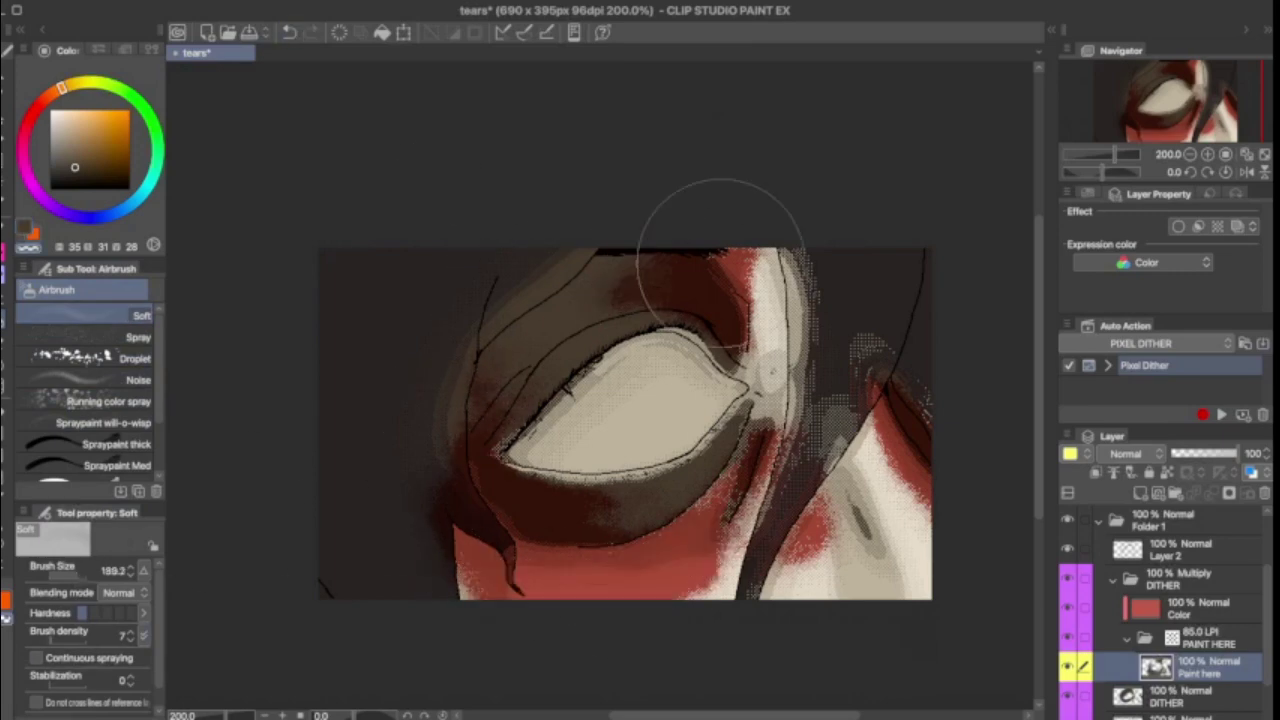
{"action": "scroll", "coordinate": [694, 610], "scroll_direction": "up", "scroll_amount": 2}
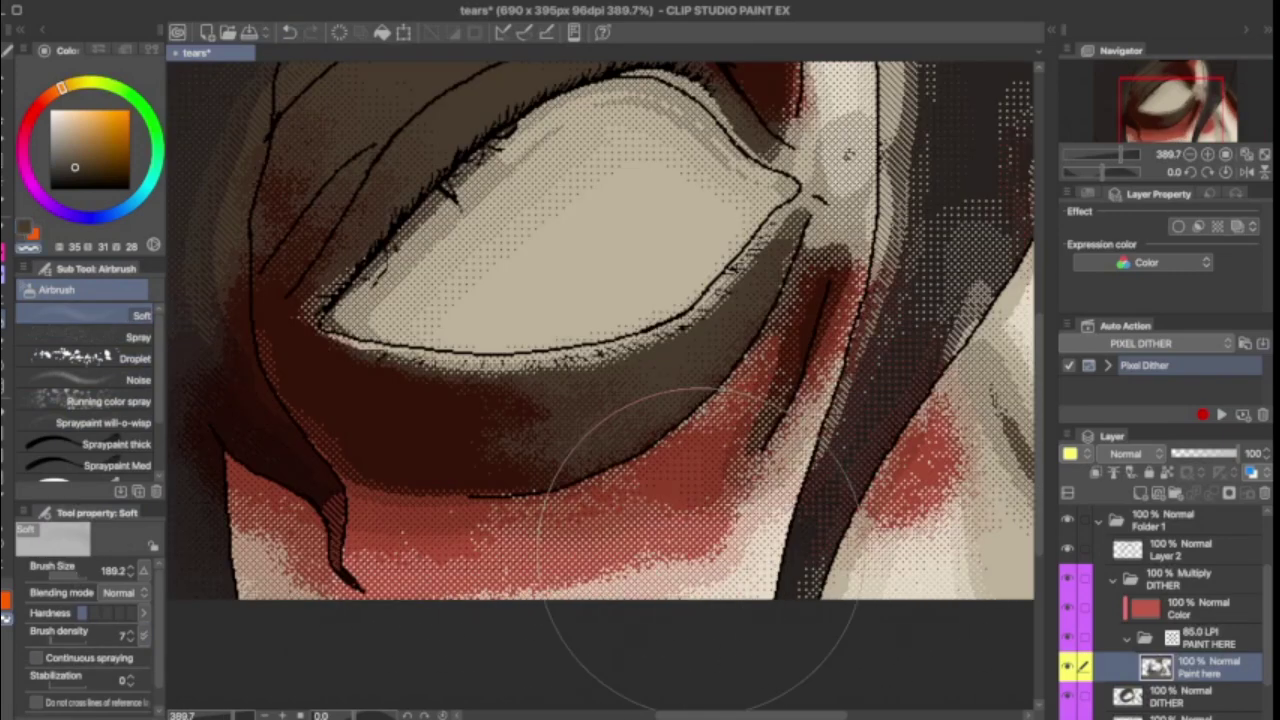
{"action": "scroll", "coordinate": [700, 550], "scroll_direction": "down", "scroll_amount": 2}
Step: Adjust the red Color layer to hue -3, saturation -31 and luminosity 48
{"action": "right_click", "coordinate": [254, 443]}
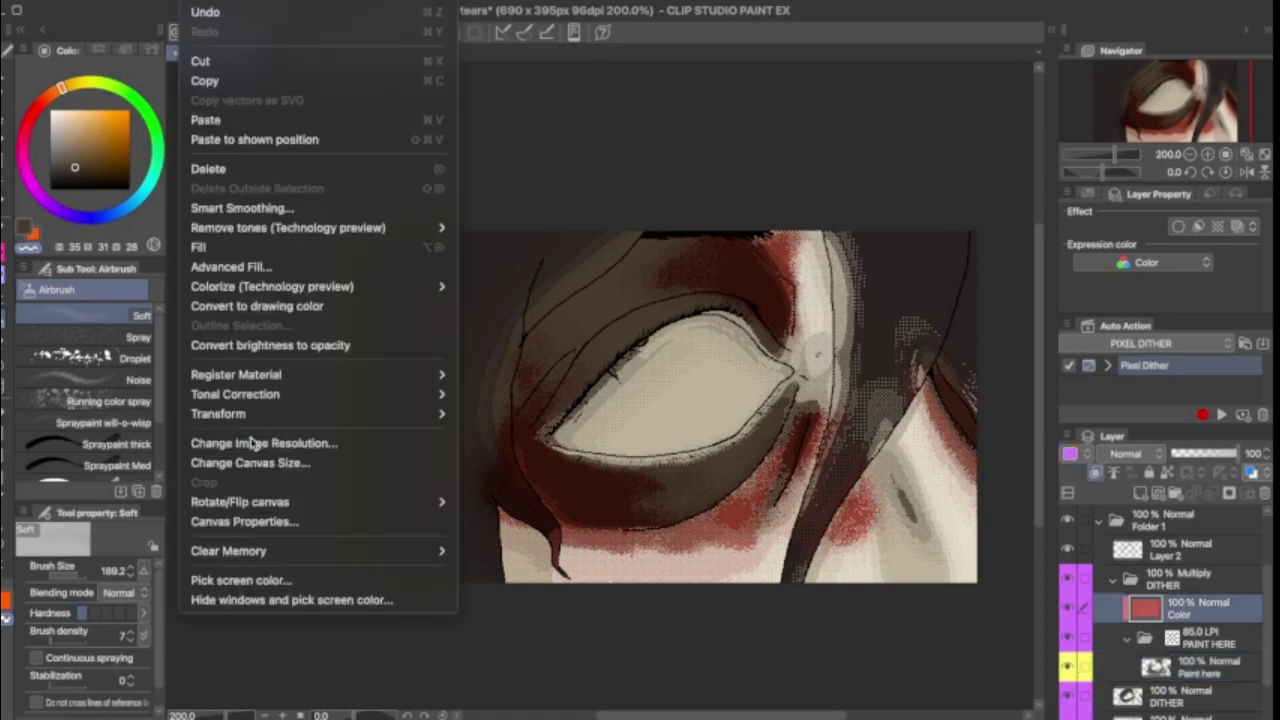
{"action": "left_click", "coordinate": [540, 454]}
{"action": "left_click_drag", "start_coordinate": [1024, 430], "coordinate": [1019, 430]}
{"action": "left_click_drag", "start_coordinate": [1024, 476], "coordinate": [973, 476]}
{"action": "left_click", "coordinate": [1107, 520]}
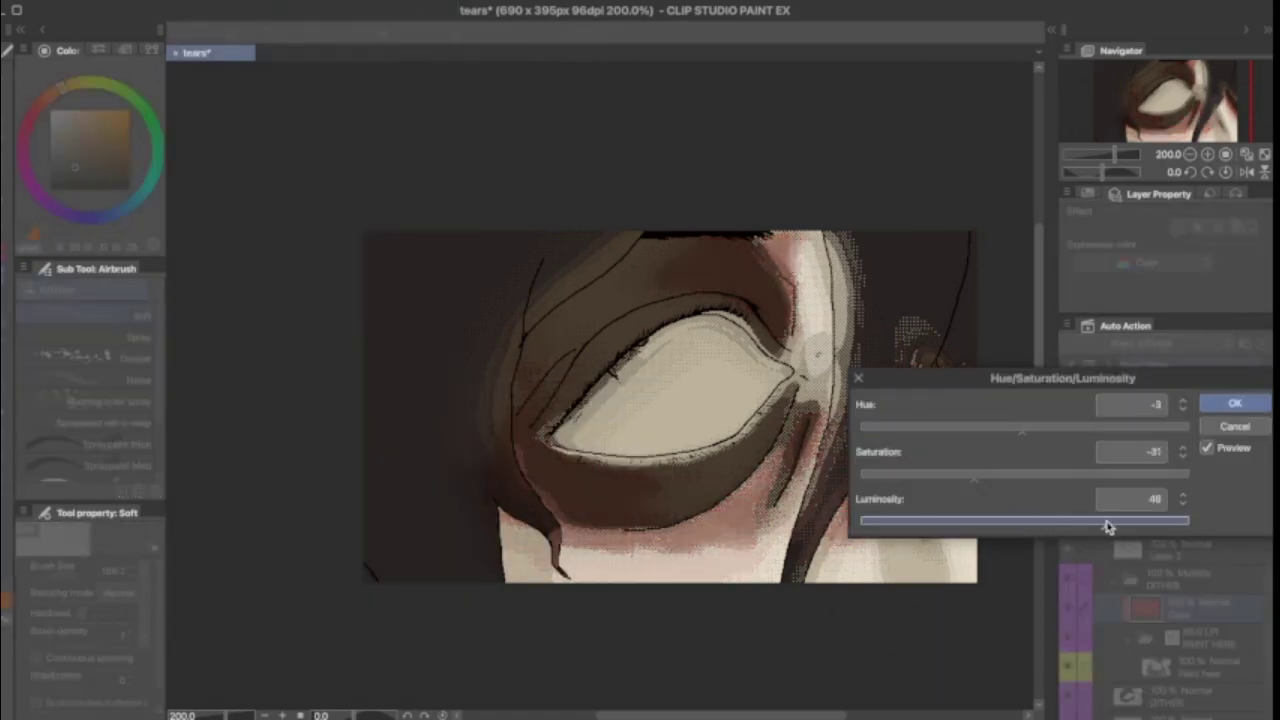
{"action": "left_click", "coordinate": [1233, 405]}
Step: Draw red accent strokes along the upper lid crease and outer folds on the Paint here layer with the Da Boi Pixel pen at size 3.0
{"action": "scroll", "coordinate": [670, 370], "scroll_direction": "up", "scroll_amount": 2}
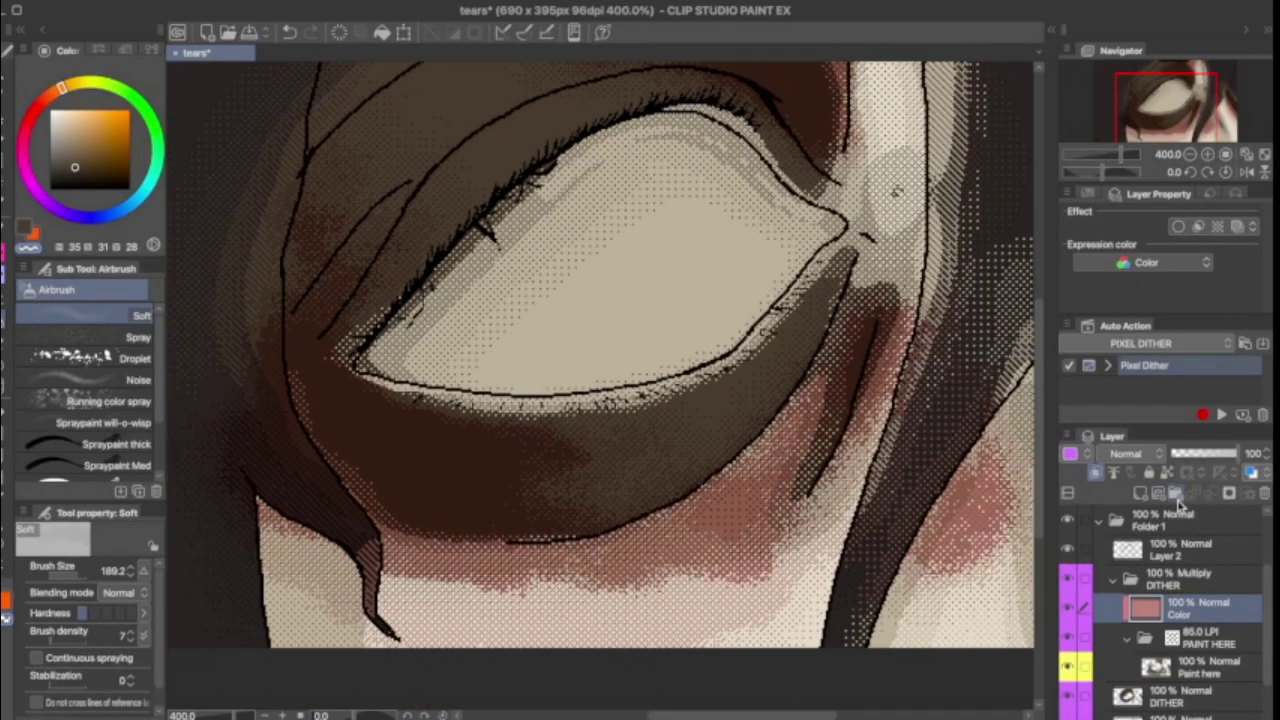
{"action": "scroll", "coordinate": [600, 400], "scroll_direction": "down", "scroll_amount": 2}
{"action": "left_click", "coordinate": [1190, 667]}
{"action": "key", "text": "p"}
{"action": "scroll", "coordinate": [100, 400], "scroll_direction": "down", "scroll_amount": 2}
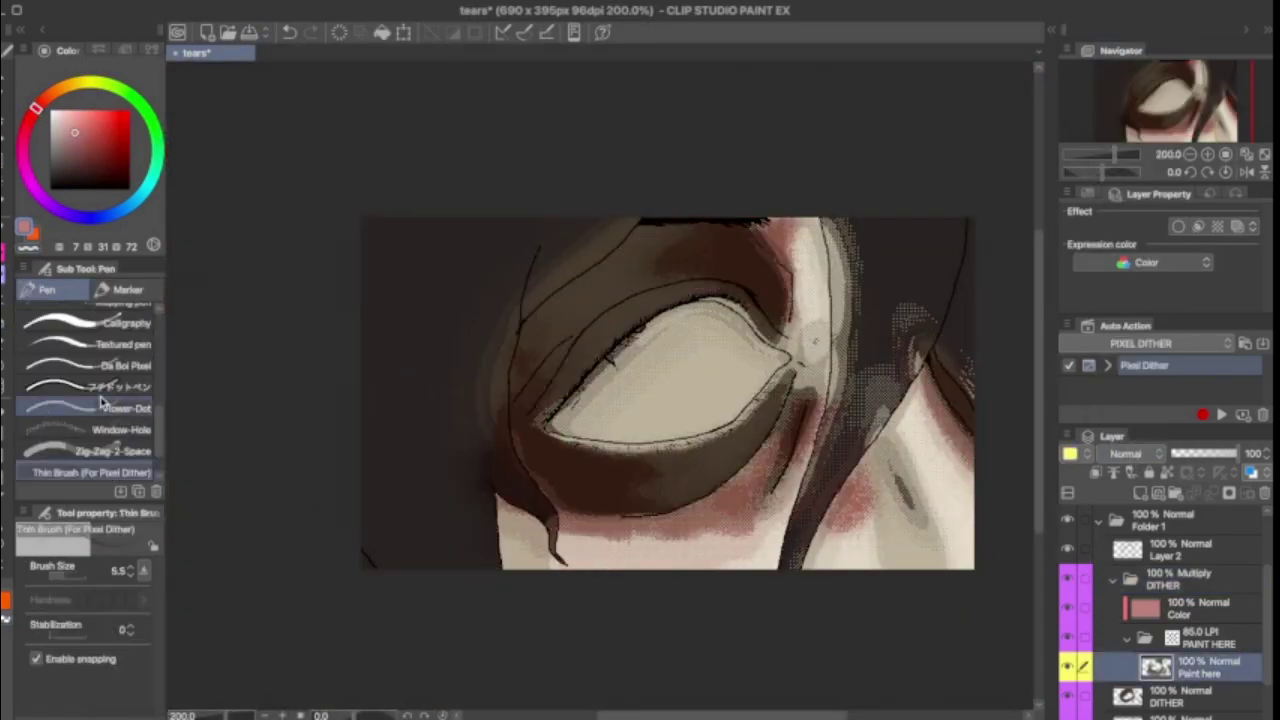
{"action": "left_click", "coordinate": [93, 366]}
{"action": "scroll", "coordinate": [675, 265], "scroll_direction": "up", "scroll_amount": 5}
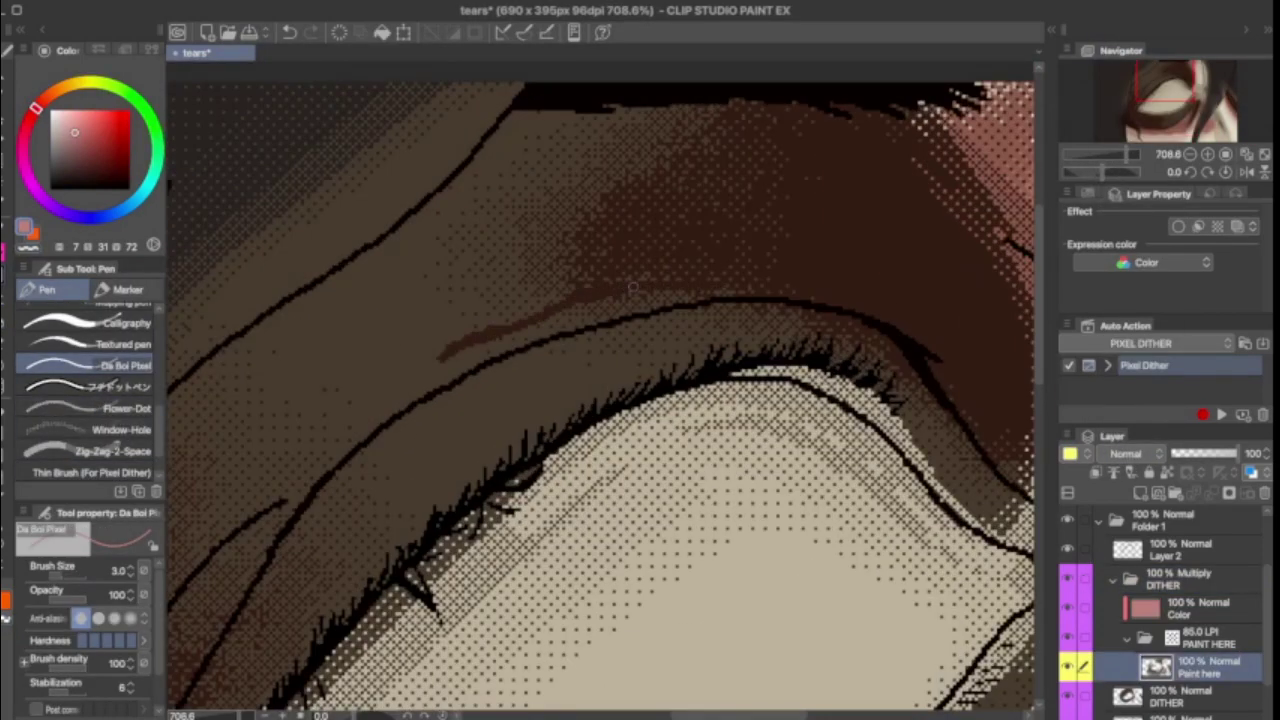
{"action": "left_click_drag", "start_coordinate": [722, 297], "coordinate": [866, 306]}
{"action": "scroll", "coordinate": [866, 306], "scroll_direction": "down", "scroll_amount": 4}
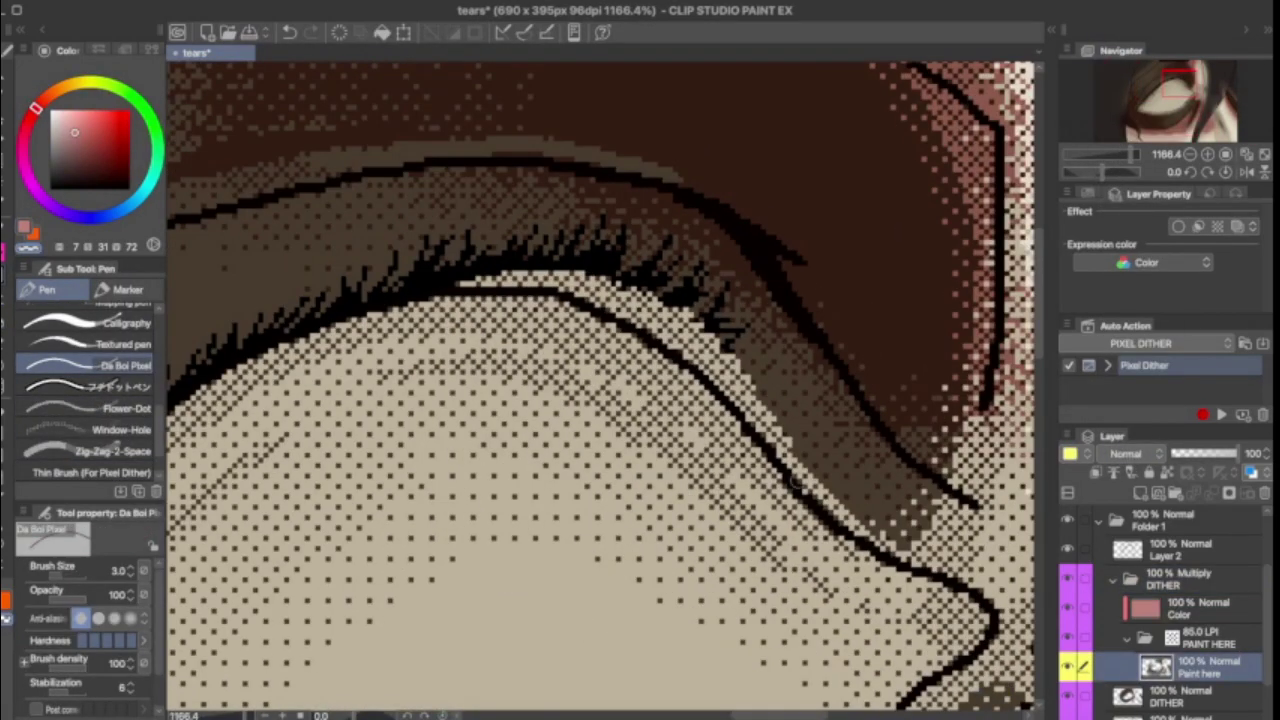
{"action": "scroll", "coordinate": [487, 489], "scroll_direction": "up", "scroll_amount": 4}
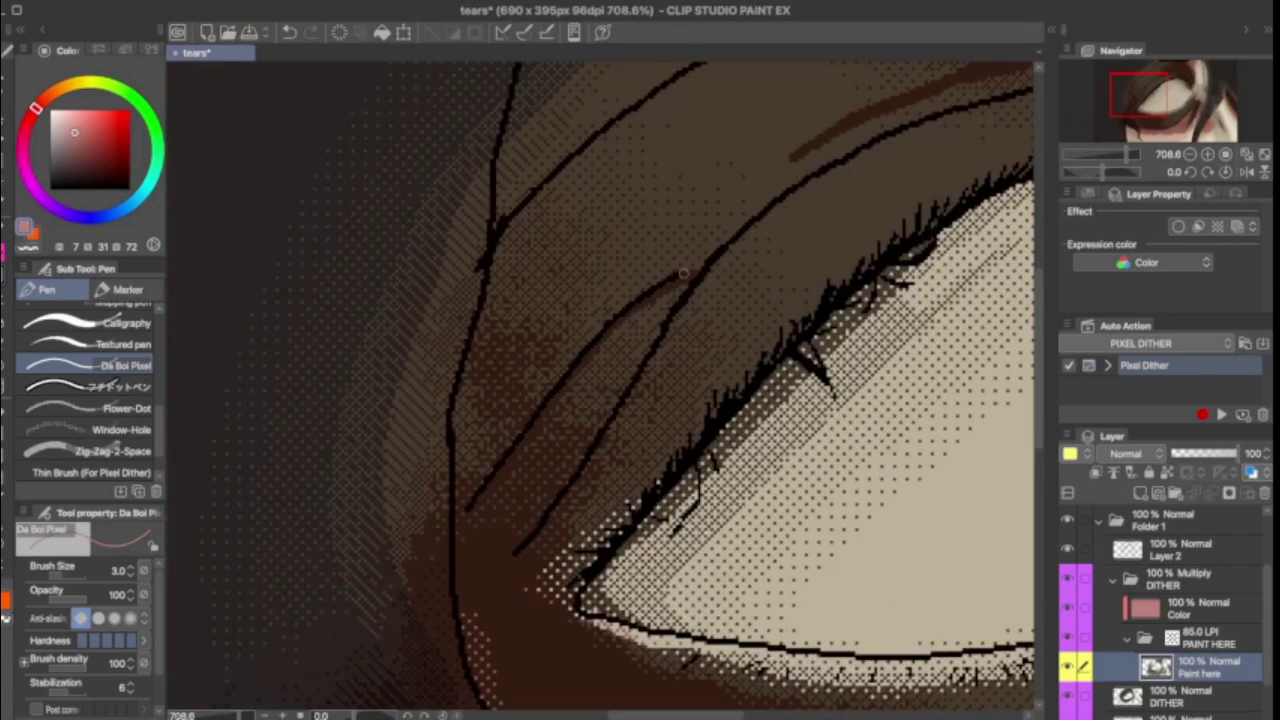
{"action": "scroll", "coordinate": [764, 284], "scroll_direction": "down", "scroll_amount": 3}
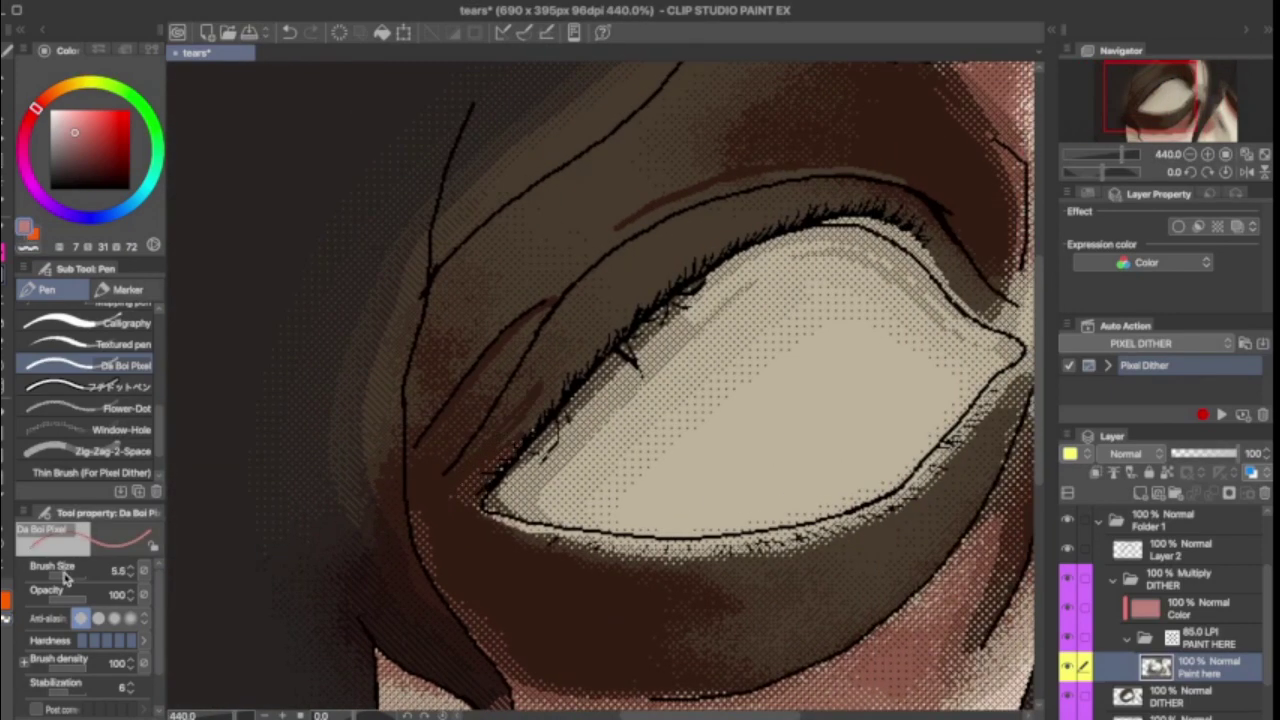
Step: Fill the upper lid between crease and lashes and outline the lower lid's inner end in red at brush size 5.5
{"action": "mouse_move", "coordinate": [500, 440]}
{"action": "left_mouse_down"}
{"action": "mouse_move", "coordinate": [594, 367]}
{"action": "mouse_move", "coordinate": [600, 320]}
{"action": "mouse_move", "coordinate": [745, 228]}
{"action": "left_mouse_up"}
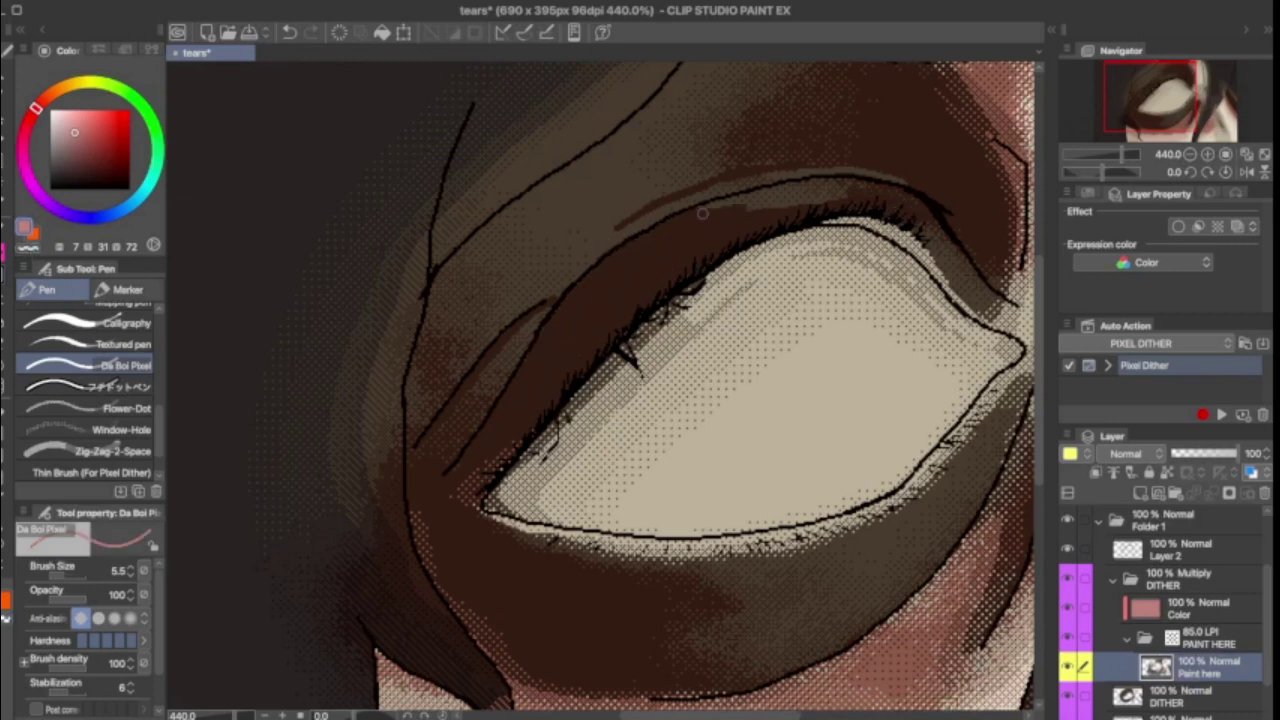
{"action": "scroll", "coordinate": [930, 450], "scroll_direction": "up", "scroll_amount": 3}
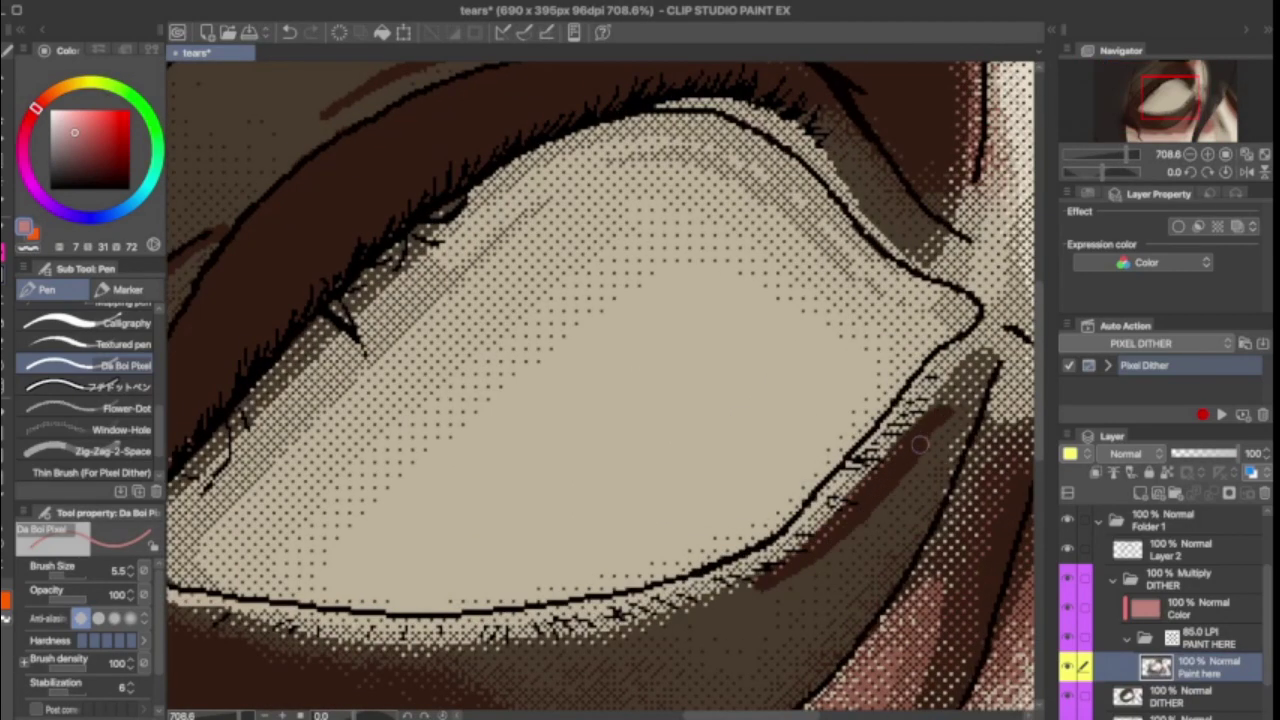
{"action": "scroll", "coordinate": [929, 401], "scroll_direction": "down", "scroll_amount": 1}
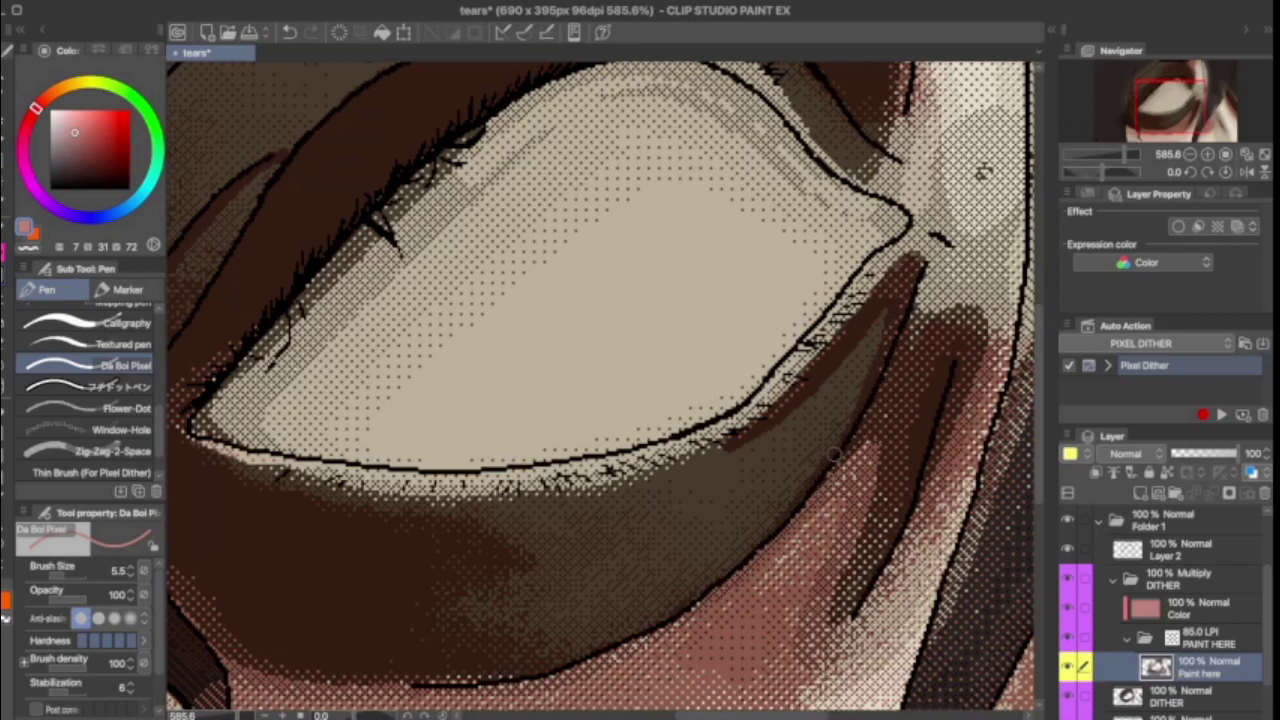
{"action": "scroll", "coordinate": [638, 631], "scroll_direction": "down", "scroll_amount": 2}
{"action": "scroll", "coordinate": [825, 396], "scroll_direction": "up", "scroll_amount": 3}
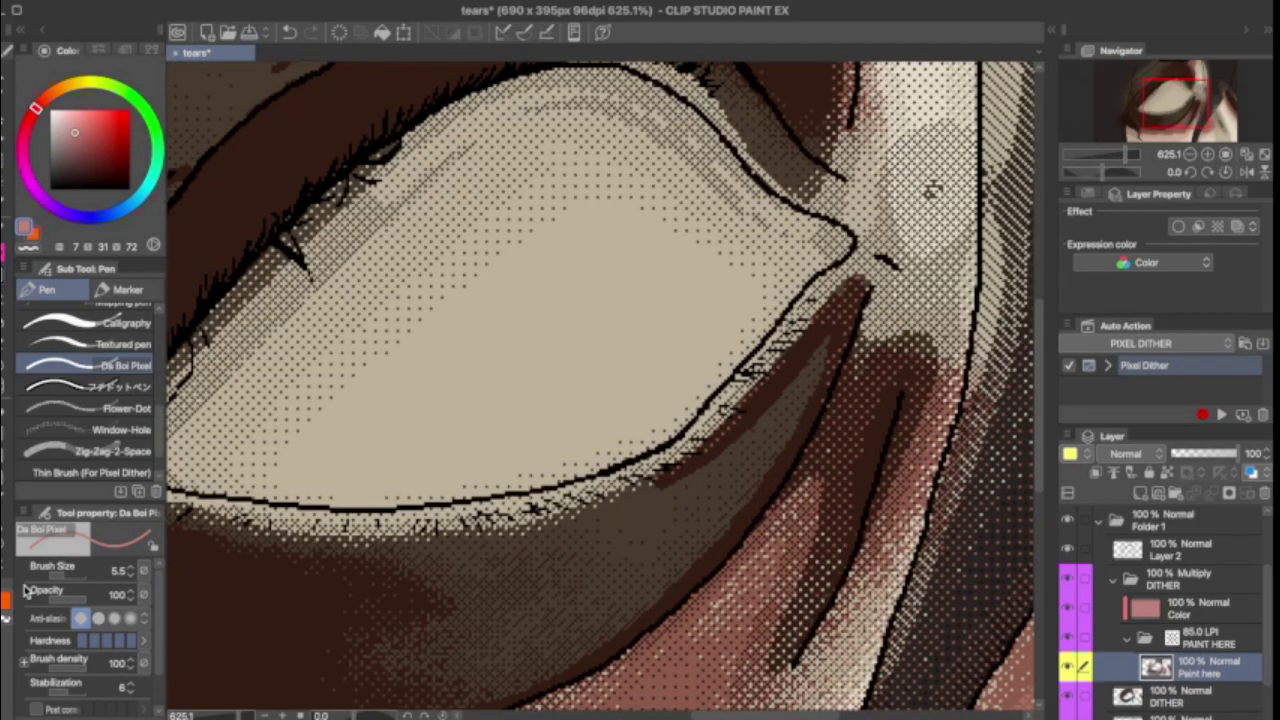
Step: Draw thin red wrinkle lines across the inner under-eye area and the cheek at brush size 1.7
{"action": "scroll", "coordinate": [932, 190], "scroll_direction": "down", "scroll_amount": 3}
{"action": "scroll", "coordinate": [849, 223], "scroll_direction": "up", "scroll_amount": 2}
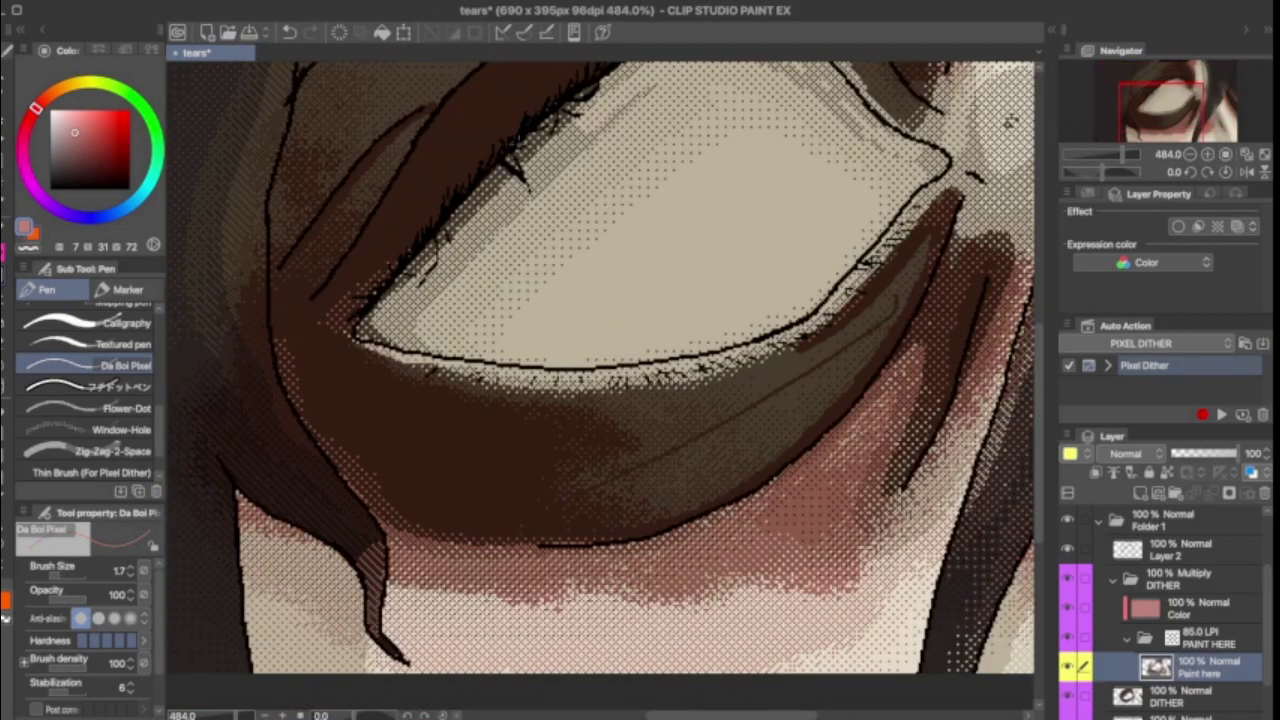
{"action": "scroll", "coordinate": [568, 488], "scroll_direction": "down", "scroll_amount": 2}
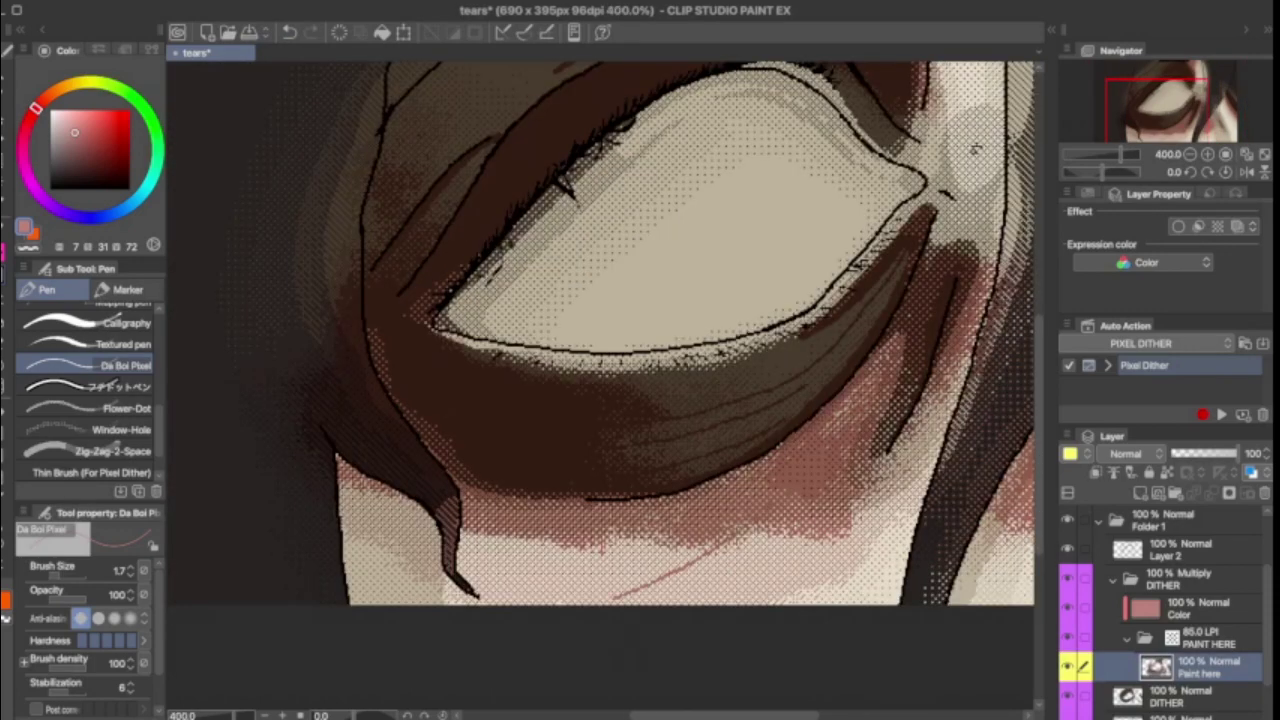
{"action": "scroll", "coordinate": [600, 330], "scroll_direction": "up", "scroll_amount": 1}
Step: Spray a red patch on the nose bridge beside the inner eye corner with the Noise airbrush at size 22.7
{"action": "left_click", "coordinate": [12, 349]}
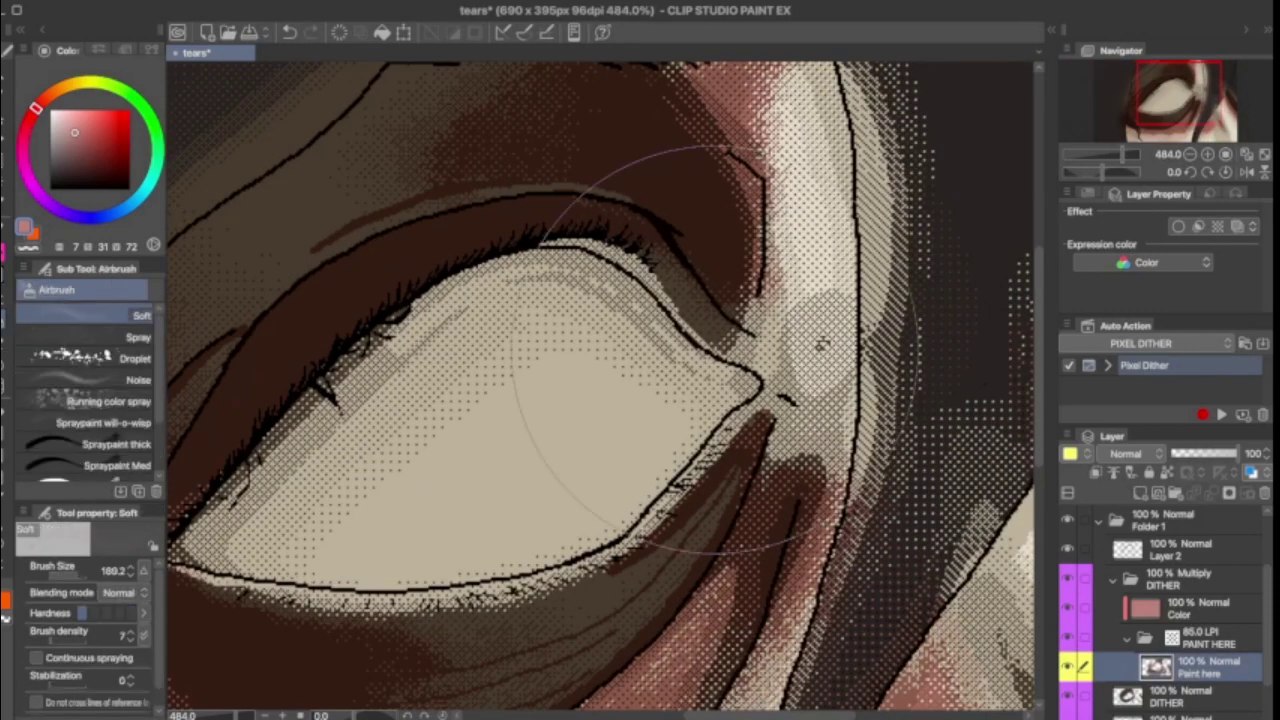
{"action": "mouse_move", "coordinate": [820, 344]}
{"action": "left_mouse_down"}
{"action": "mouse_move", "coordinate": [800, 420]}
{"action": "mouse_move", "coordinate": [770, 330]}
{"action": "left_mouse_up"}
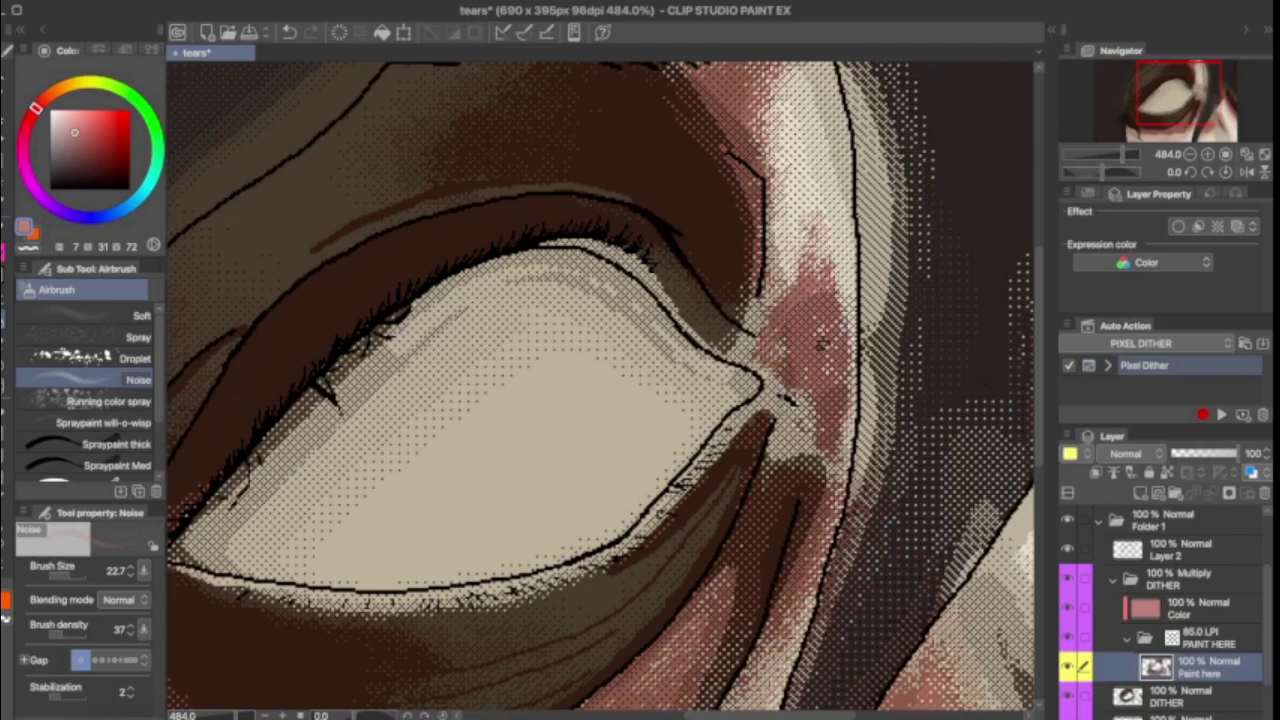
{"action": "scroll", "coordinate": [657, 371], "scroll_direction": "down", "scroll_amount": 3}
Step: Merge the red DITHER group into a single Multiply layer
{"action": "key", "text": "p"}
{"action": "scroll", "coordinate": [576, 410], "scroll_direction": "down", "scroll_amount": 2}
{"action": "left_click", "coordinate": [1066, 605]}
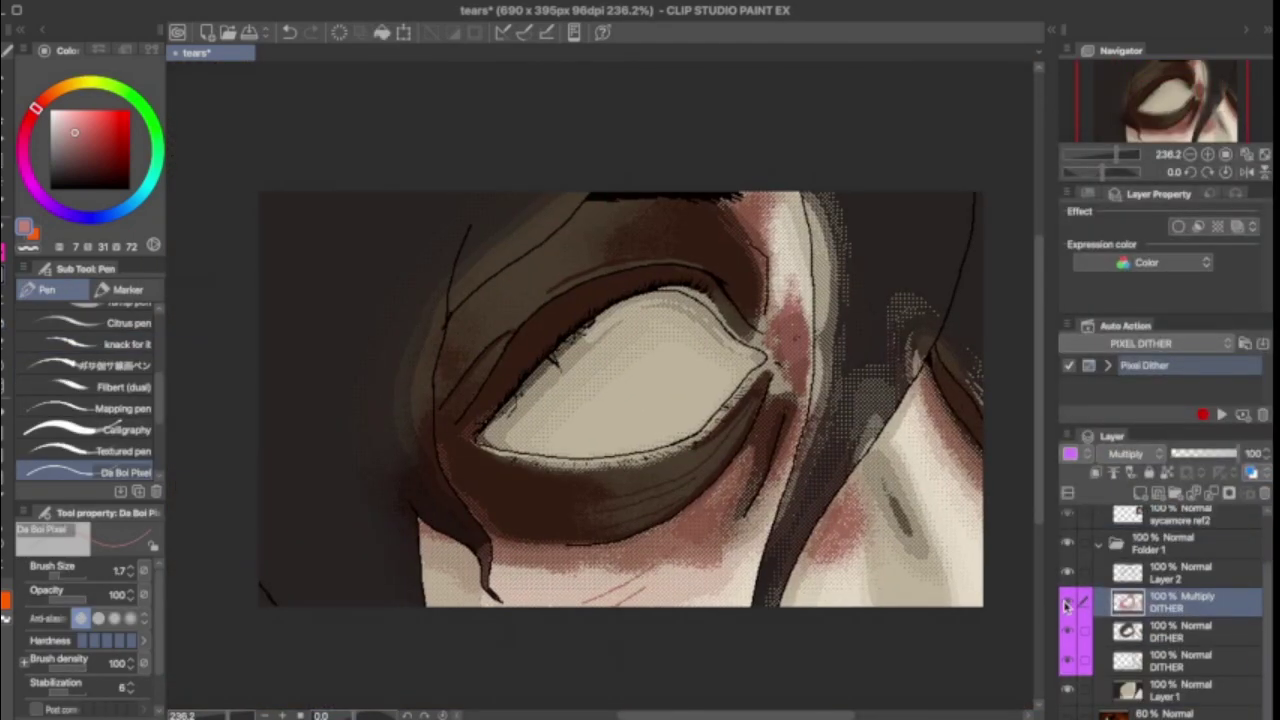
{"action": "key", "text": "ctrl+e"}
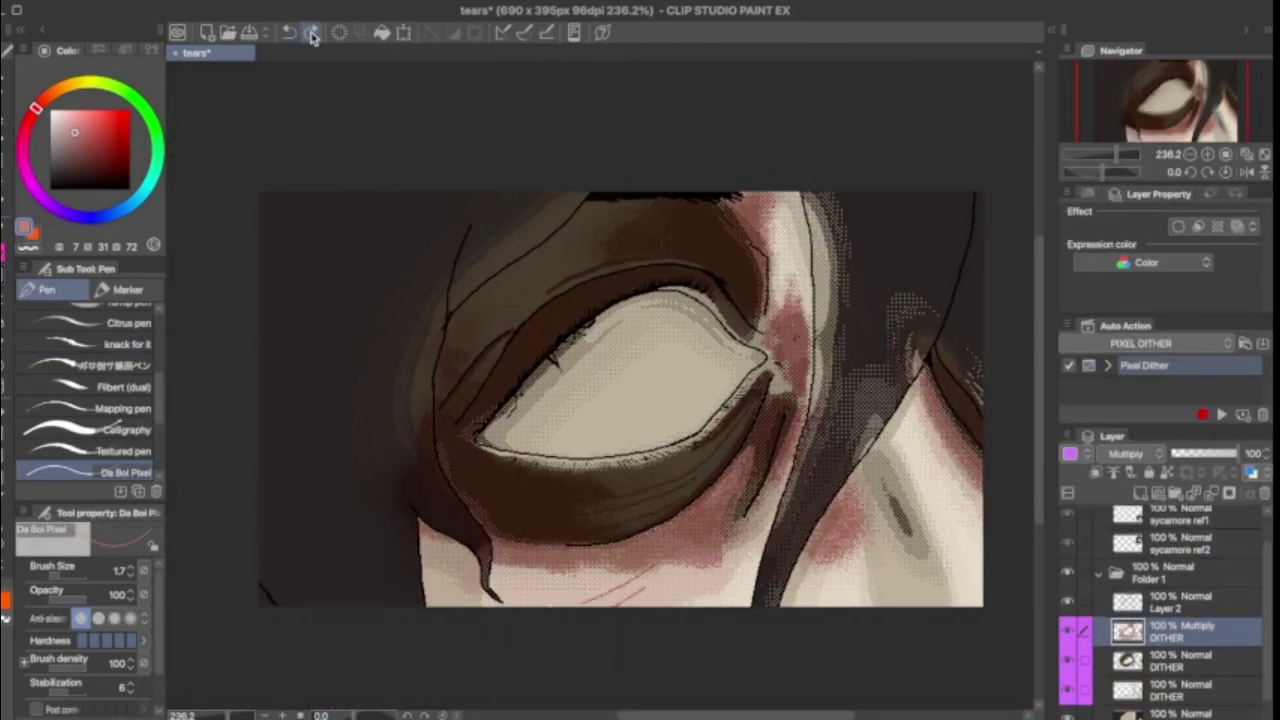
Step: Combine copies of the red Multiply and brown DITHER layers into one Normal layer and hide the originals
{"action": "key", "text": "ctrl+z"}
{"action": "key", "text": "ctrl+z"}
{"action": "key", "text": "ctrl+z"}
{"action": "key", "text": "ctrl+z"}
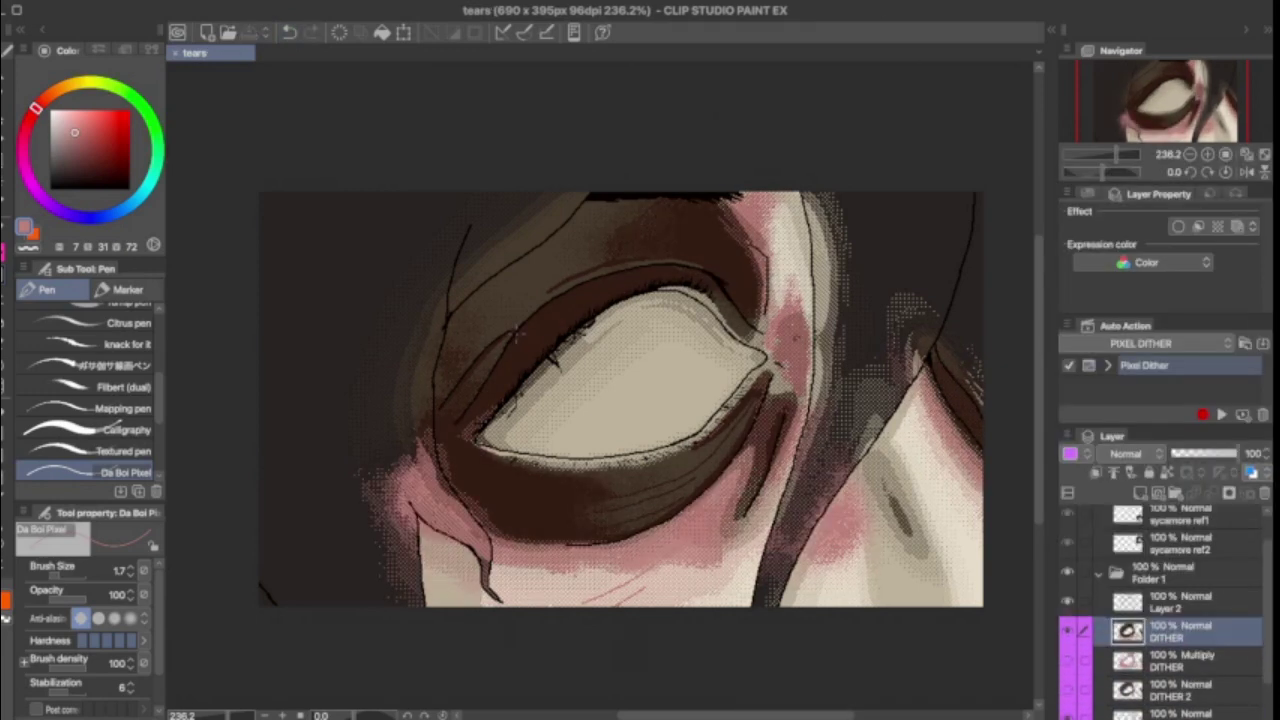
{"action": "key", "text": "ctrl+z"}
{"action": "key", "text": "ctrl+z"}
{"action": "scroll", "coordinate": [386, 420], "scroll_direction": "up", "scroll_amount": 5}
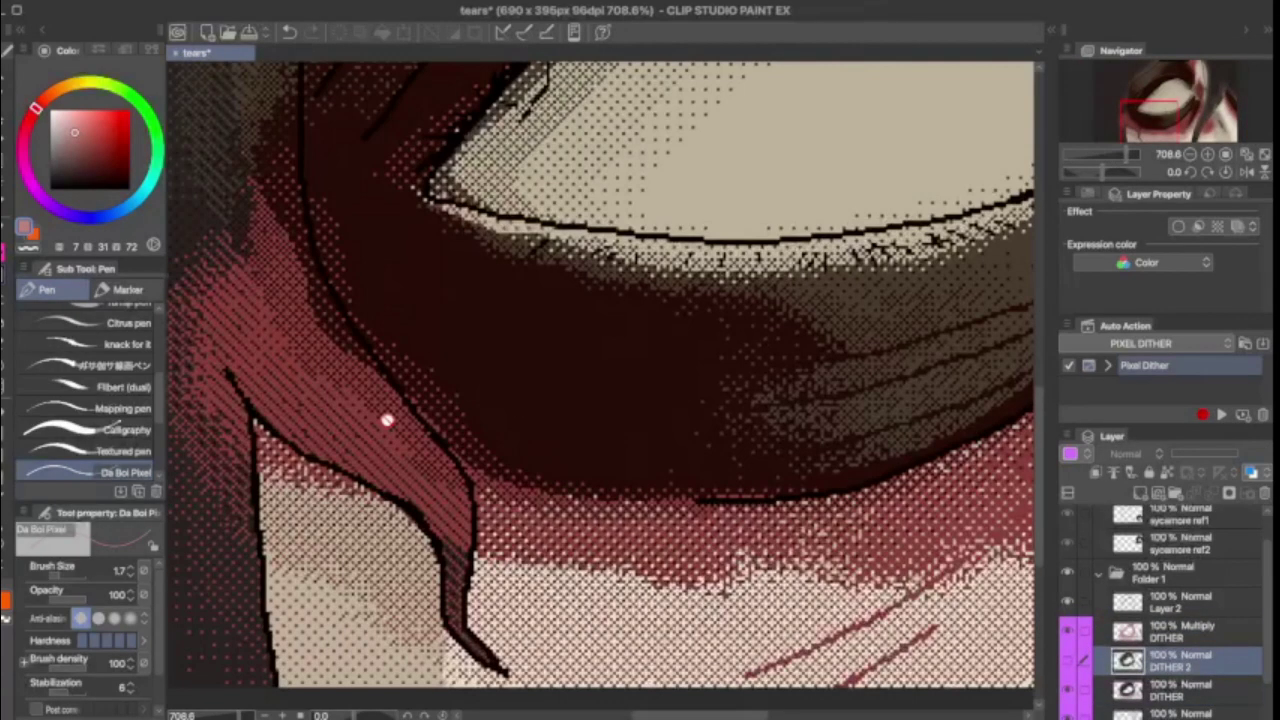
{"action": "scroll", "coordinate": [386, 420], "scroll_direction": "down", "scroll_amount": 4}
{"action": "left_click", "coordinate": [1180, 689]}
{"action": "scroll", "coordinate": [1190, 645], "scroll_direction": "down", "scroll_amount": 2}
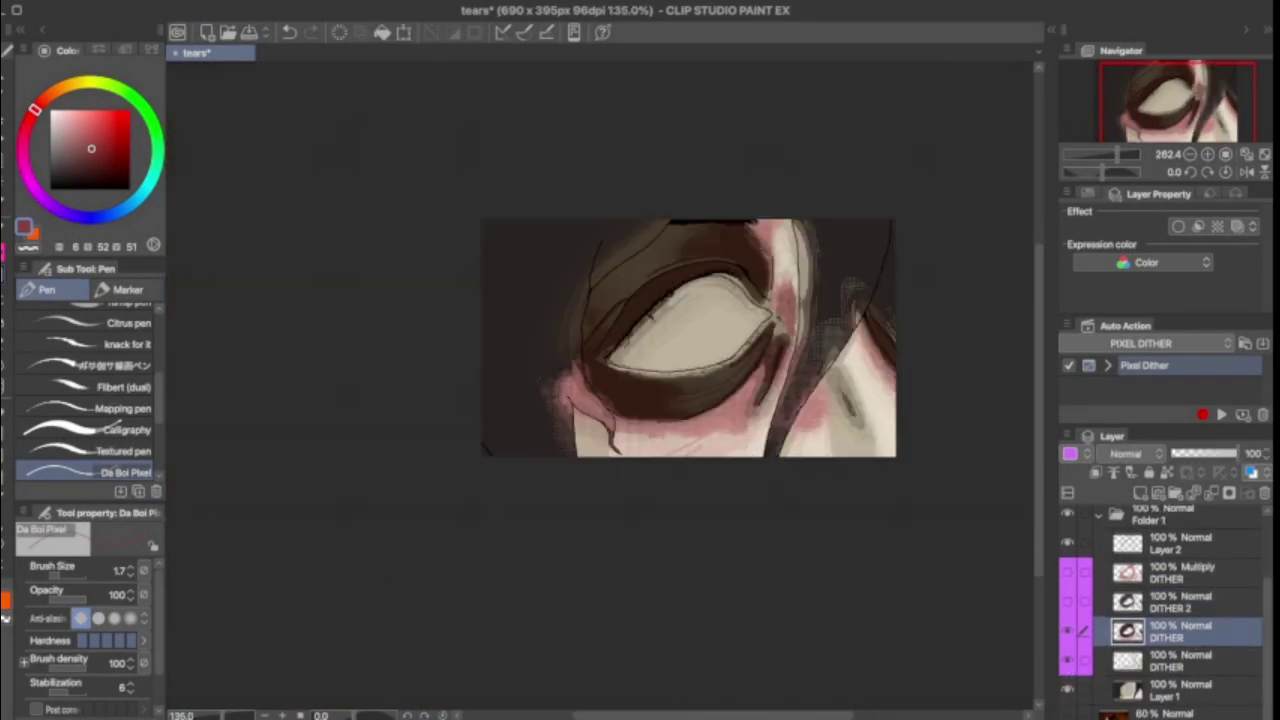
Step: Duplicate the lowest DITHER layer as a backup and group it with the hidden originals in a hidden folder
{"action": "right_click", "coordinate": [1192, 640]}
{"action": "left_click", "coordinate": [1150, 294]}
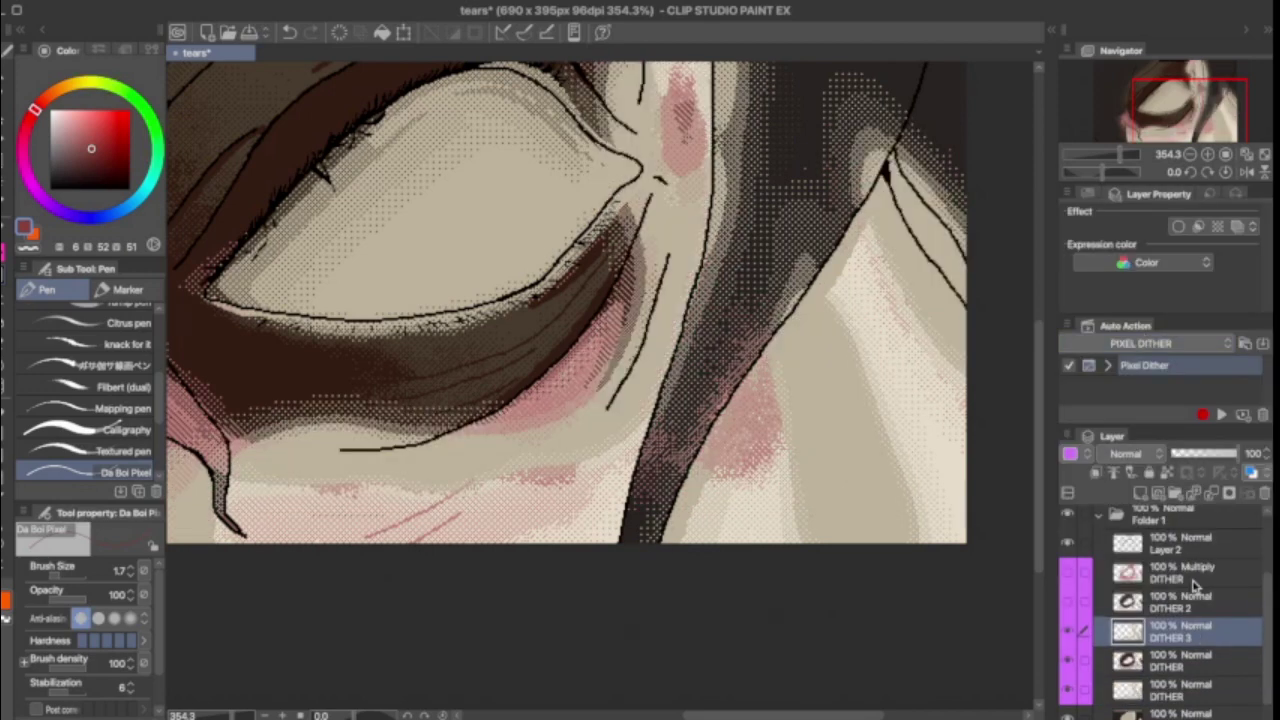
{"action": "left_click", "coordinate": [1130, 600]}
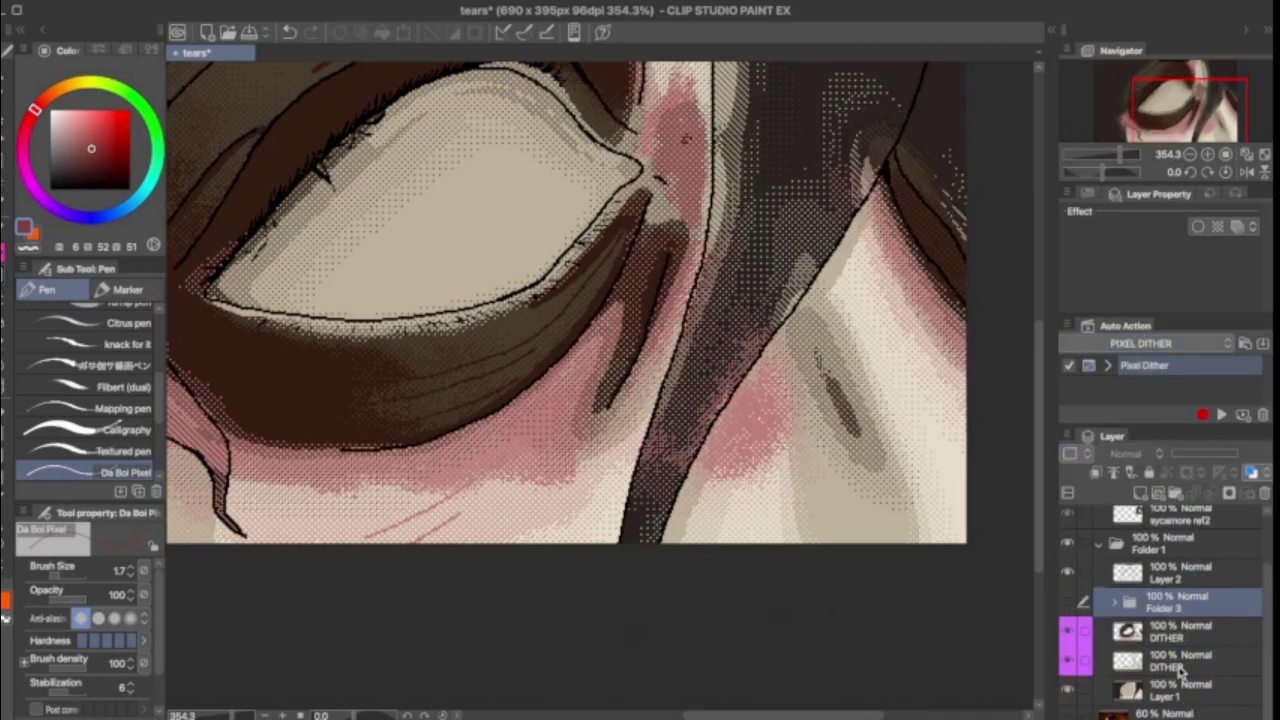
{"action": "key", "text": "ctrl+minus"}
{"action": "key", "text": "ctrl+minus"}
Step: Merge the two remaining DITHER layers above Layer 1 into one and hide the merged layer
{"action": "left_click", "coordinate": [1130, 630]}
{"action": "scroll", "coordinate": [600, 350], "scroll_direction": "up", "scroll_amount": 3}
{"action": "scroll", "coordinate": [600, 350], "scroll_direction": "down", "scroll_amount": 2}
{"action": "left_click", "coordinate": [40, 234]}
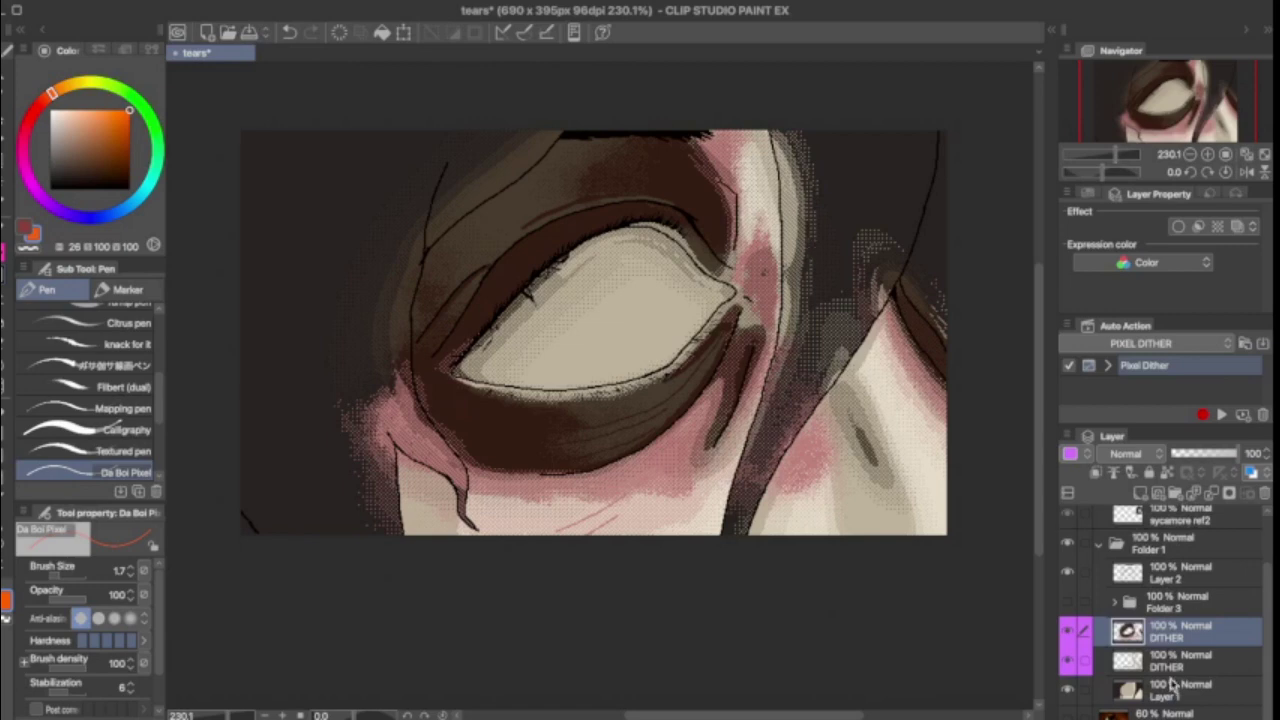
{"action": "right_click", "coordinate": [1175, 683]}
{"action": "left_click", "coordinate": [1170, 571]}
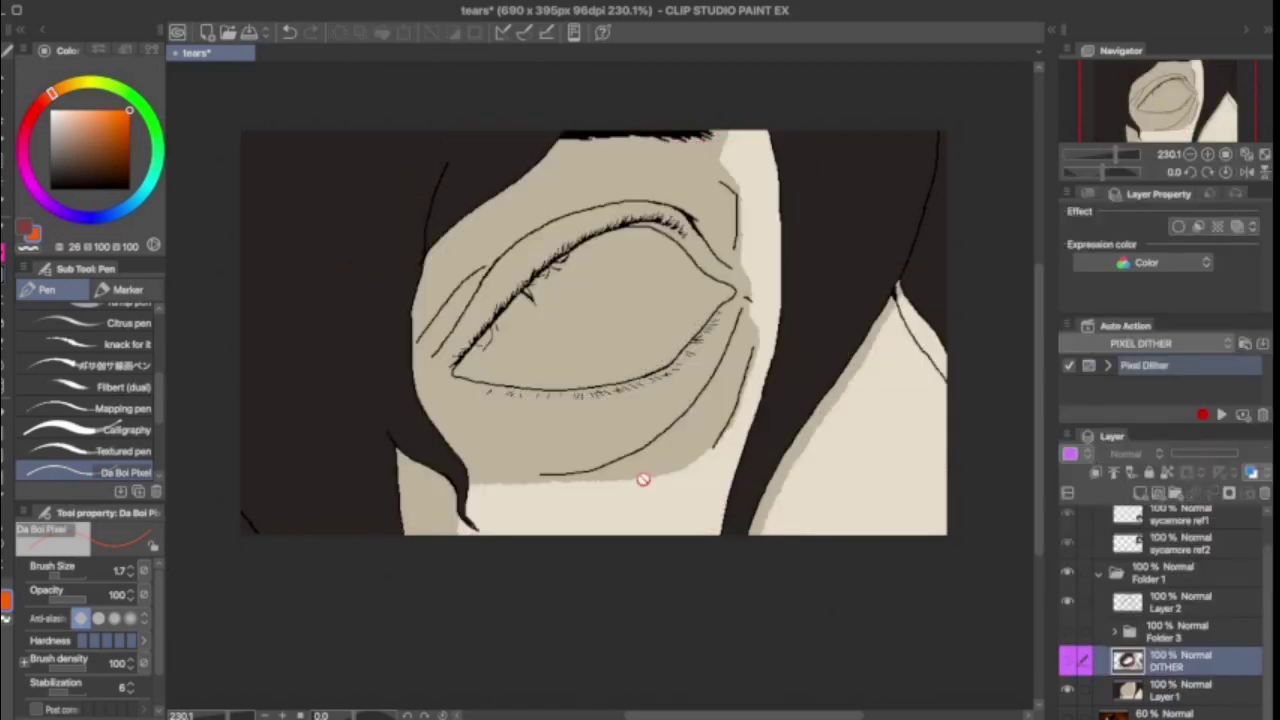
Step: Auto-select the dark hair areas with reference to all layers and clear the dithering inside them from the merged DITHER layer
{"action": "key", "text": "w"}
{"action": "left_click", "coordinate": [643, 477]}
{"action": "scroll", "coordinate": [366, 334], "scroll_direction": "up", "scroll_amount": 3}
{"action": "scroll", "coordinate": [743, 251], "scroll_direction": "down", "scroll_amount": 3}
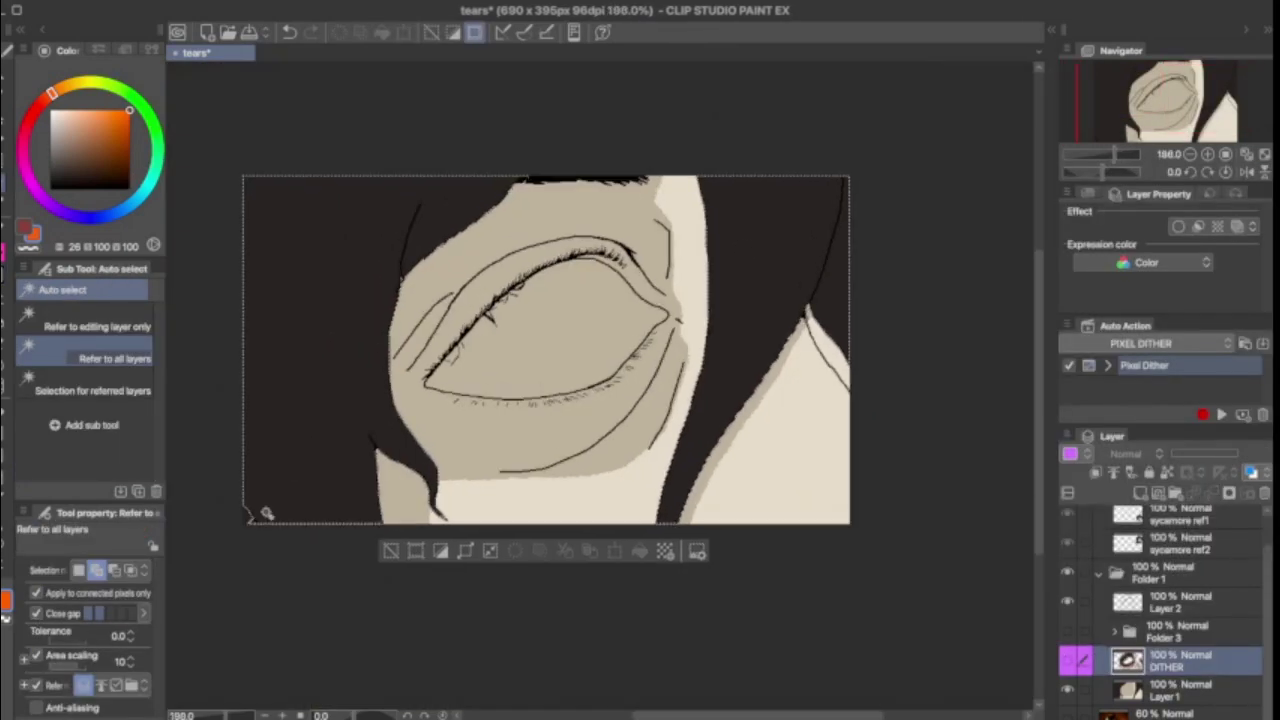
{"action": "scroll", "coordinate": [263, 514], "scroll_direction": "up", "scroll_amount": 8}
{"action": "key", "text": "ctrl+0"}
{"action": "left_click", "coordinate": [716, 549]}
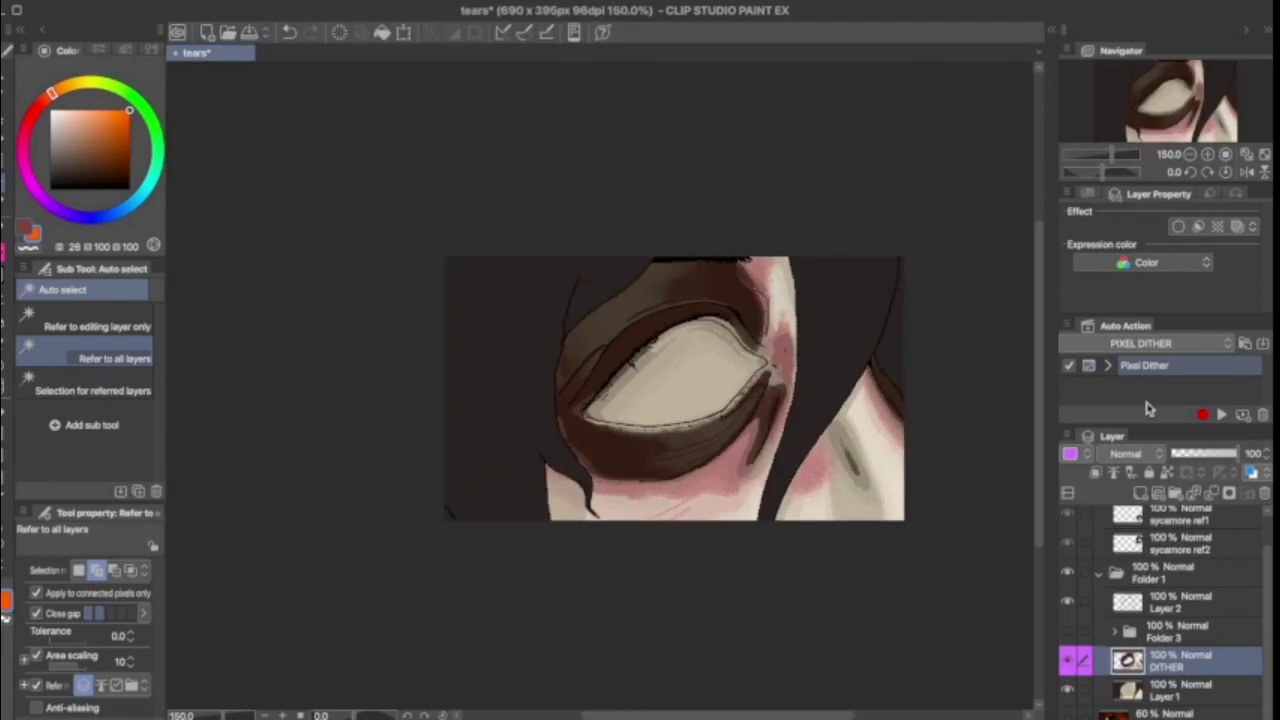
Step: Fill the dithered gap between the dark brown socket shading and the crease line above the inner eye corner, using the 3 px pixel pen
{"action": "scroll", "coordinate": [640, 380], "scroll_direction": "up", "scroll_amount": 3}
{"action": "key", "text": "p"}
{"action": "scroll", "coordinate": [543, 273], "scroll_direction": "up", "scroll_amount": 3}
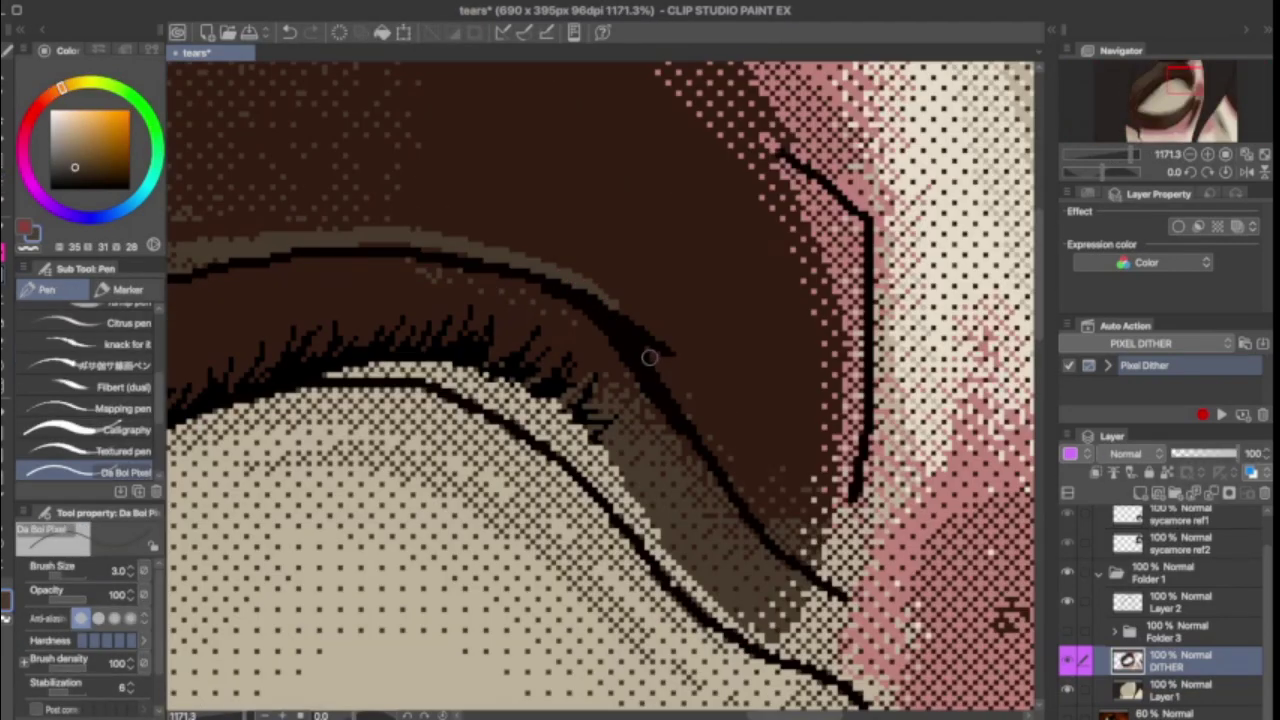
{"action": "scroll", "coordinate": [649, 357], "scroll_direction": "down", "scroll_amount": 6}
{"action": "scroll", "coordinate": [490, 537], "scroll_direction": "up", "scroll_amount": 4}
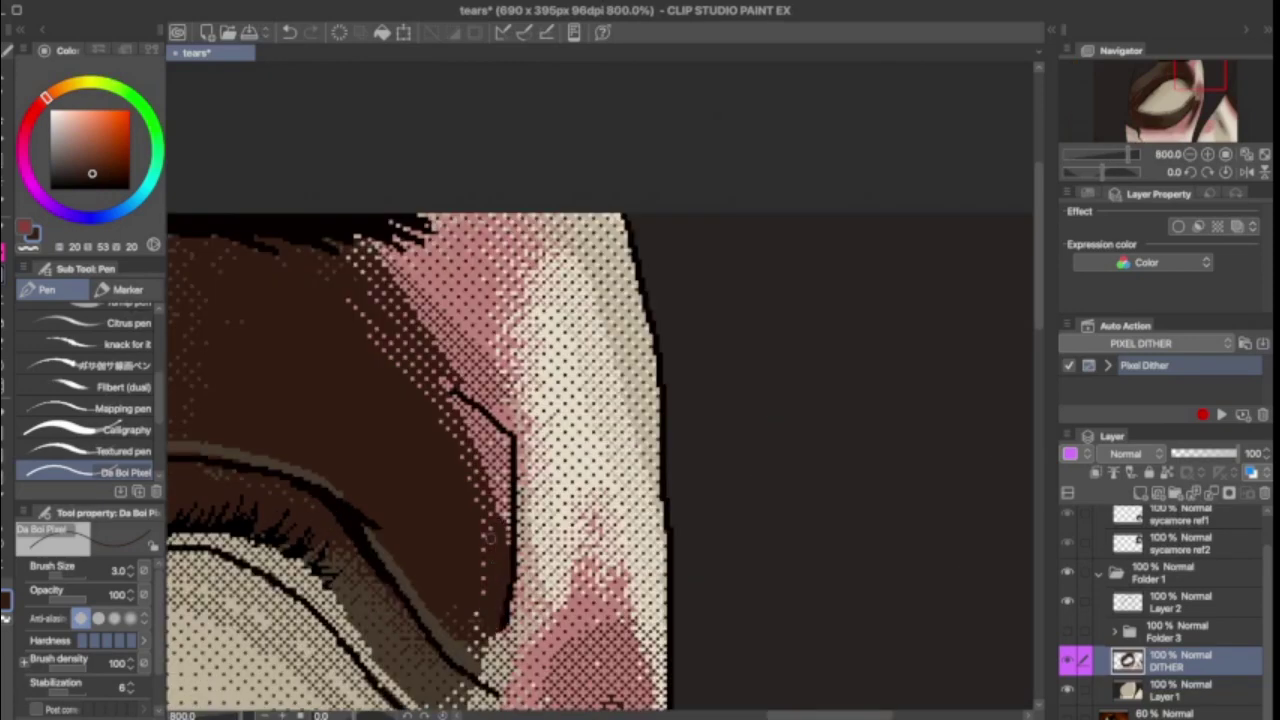
{"action": "scroll", "coordinate": [671, 586], "scroll_direction": "down", "scroll_amount": 4}
{"action": "scroll", "coordinate": [531, 677], "scroll_direction": "up", "scroll_amount": 2}
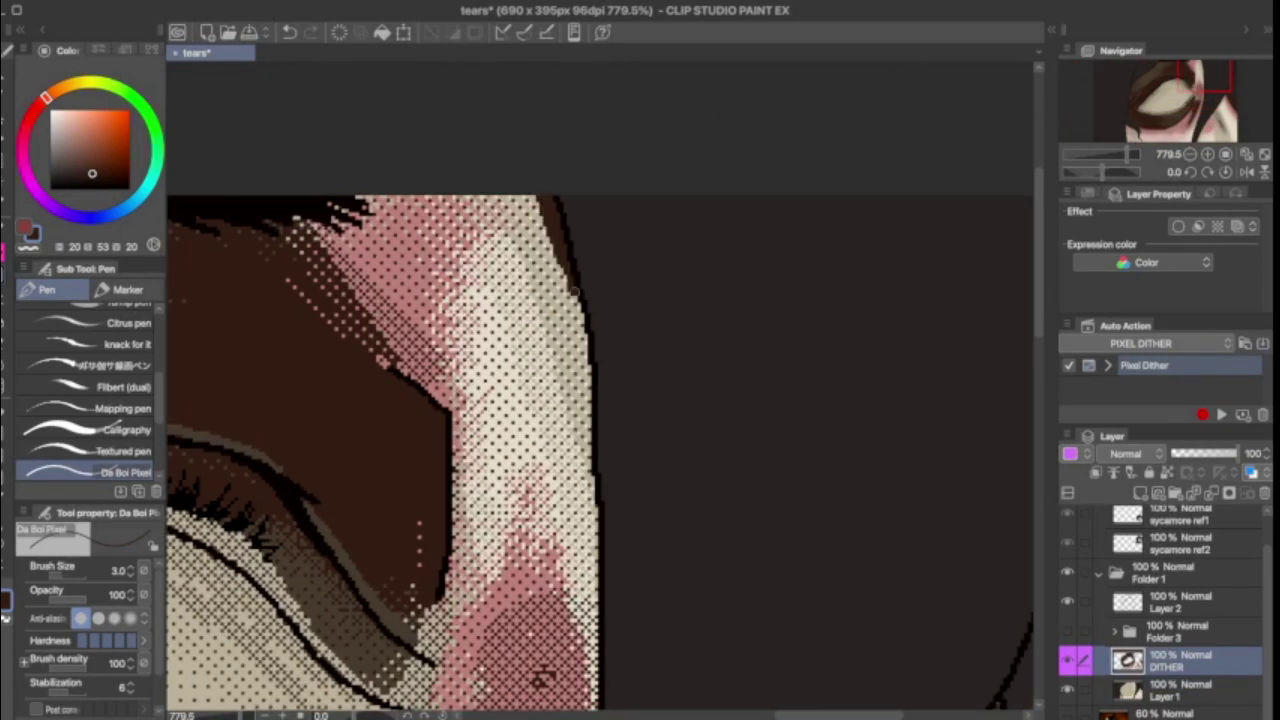
Step: Draw a dark brown fold below the lower eyelid and dark brown shadows along the edges of the hair strand beside the nose
{"action": "scroll", "coordinate": [632, 549], "scroll_direction": "down", "scroll_amount": 5}
{"action": "scroll", "coordinate": [632, 549], "scroll_direction": "up", "scroll_amount": 2}
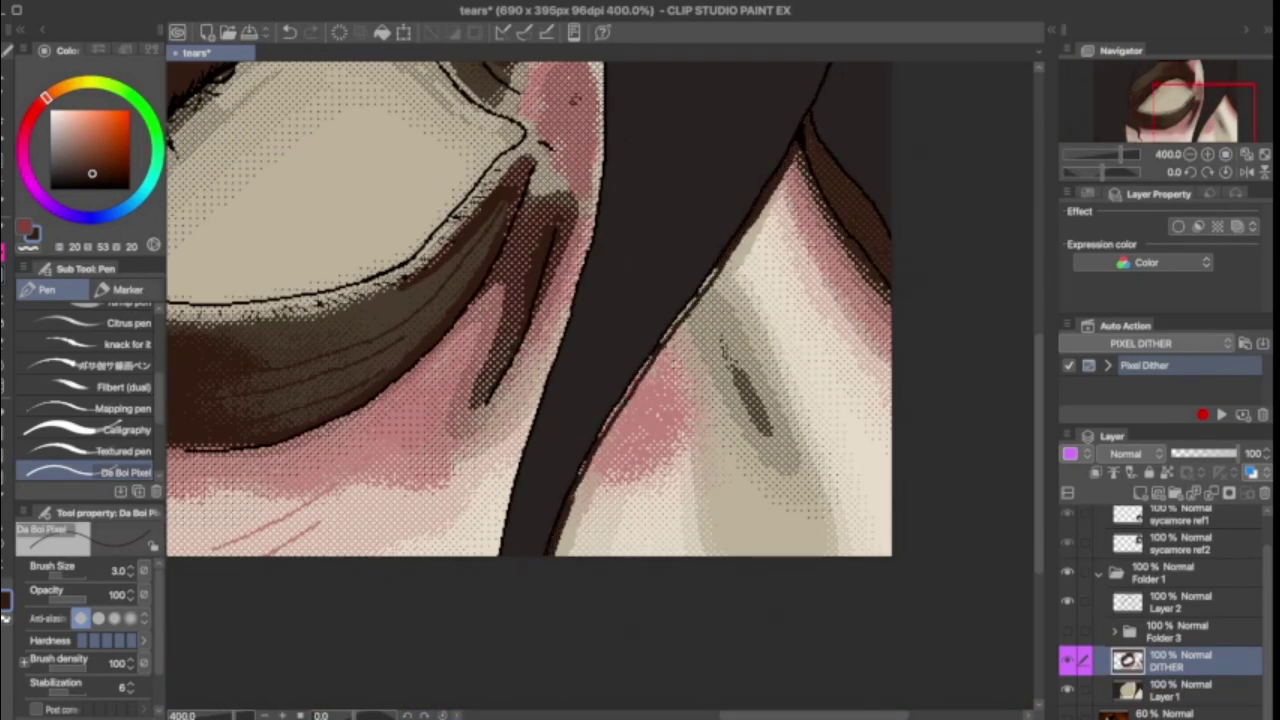
{"action": "scroll", "coordinate": [600, 310], "scroll_direction": "down", "scroll_amount": 3}
{"action": "scroll", "coordinate": [600, 310], "scroll_direction": "up", "scroll_amount": 4}
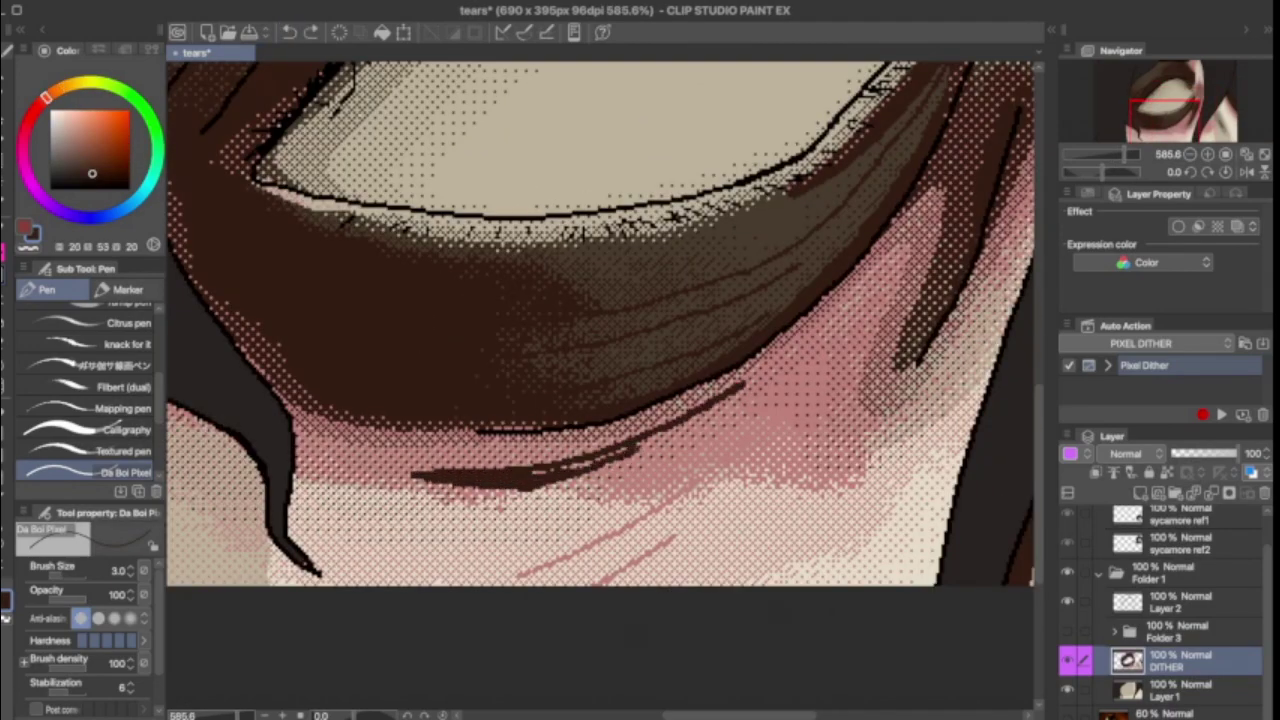
{"action": "scroll", "coordinate": [590, 463], "scroll_direction": "down", "scroll_amount": 3}
{"action": "scroll", "coordinate": [640, 440], "scroll_direction": "up", "scroll_amount": 5}
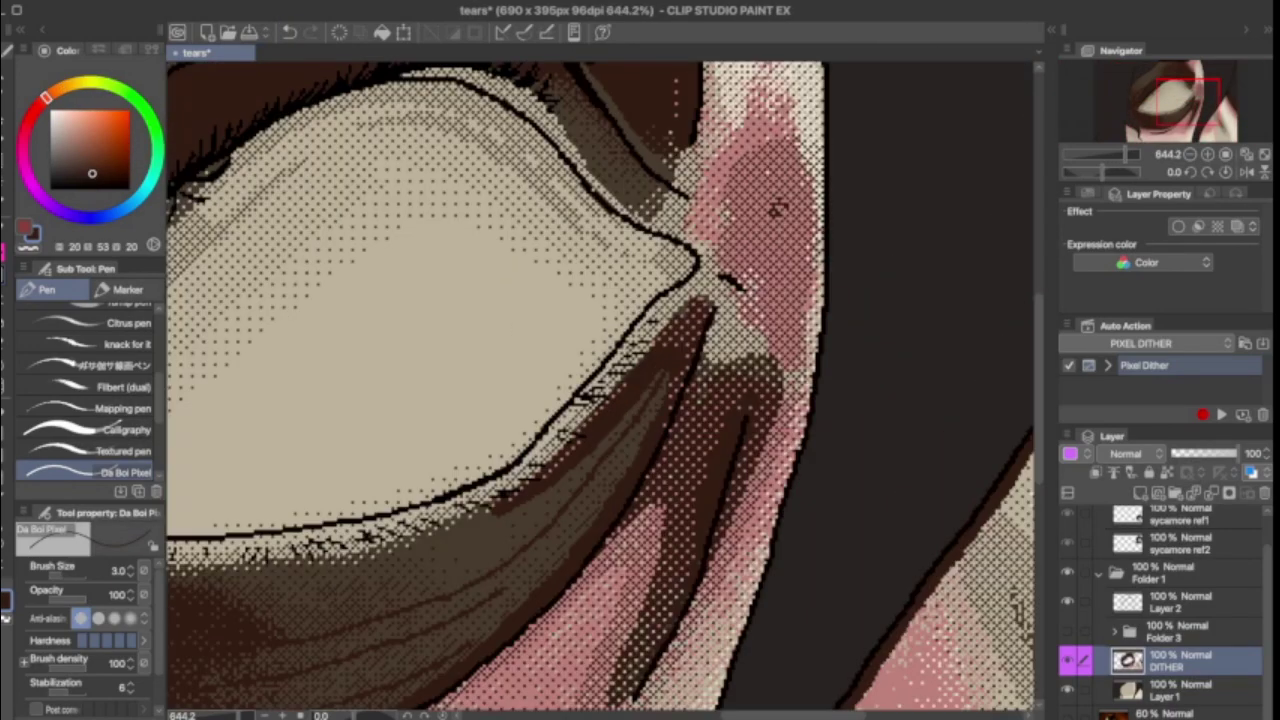
Step: Paint a dark brown shadow on the cheek along the edge of the hair in the image's lower-left area
{"action": "scroll", "coordinate": [680, 416], "scroll_direction": "down", "scroll_amount": 5}
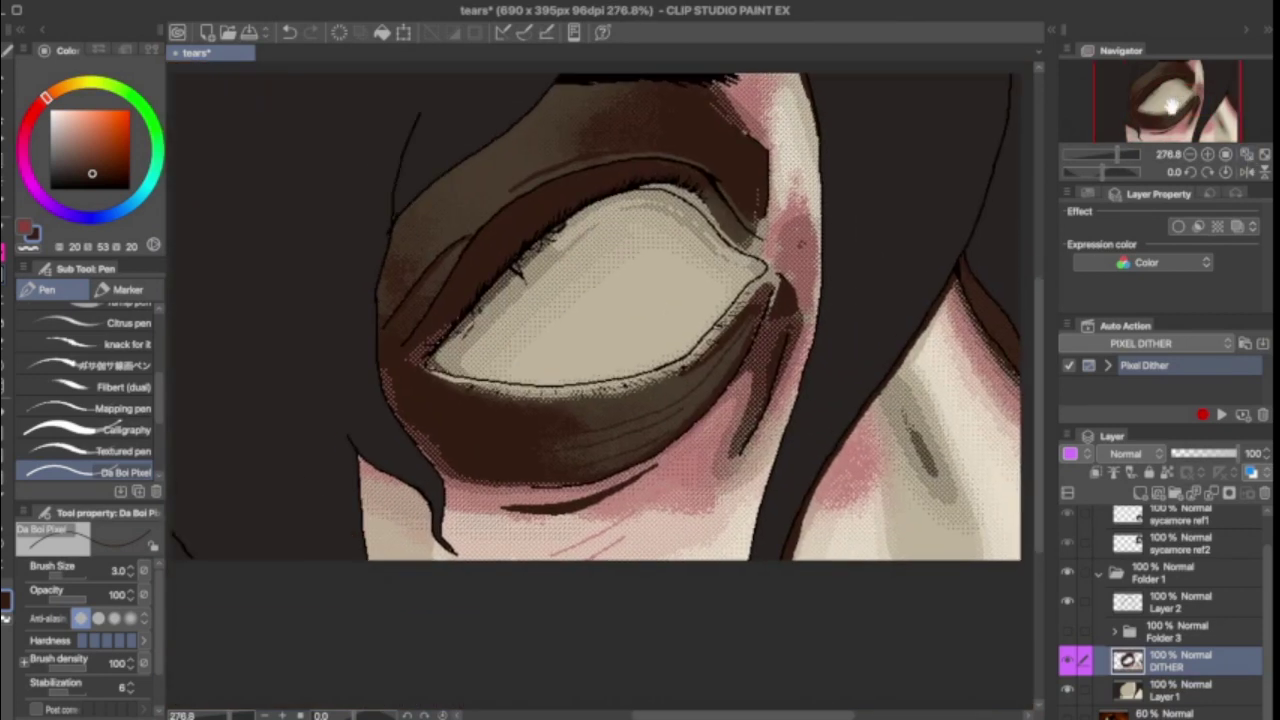
{"action": "left_click_drag", "start_coordinate": [1172, 104], "coordinate": [1161, 116]}
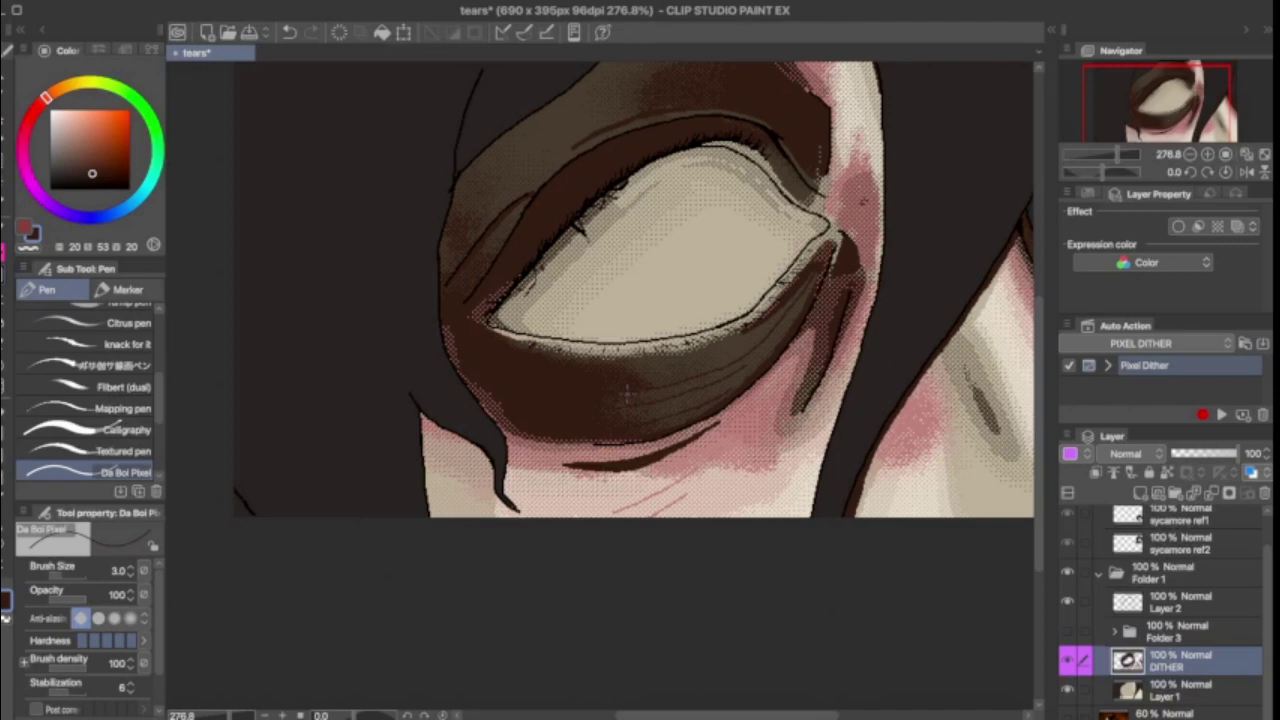
{"action": "scroll", "coordinate": [420, 508], "scroll_direction": "up", "scroll_amount": 3}
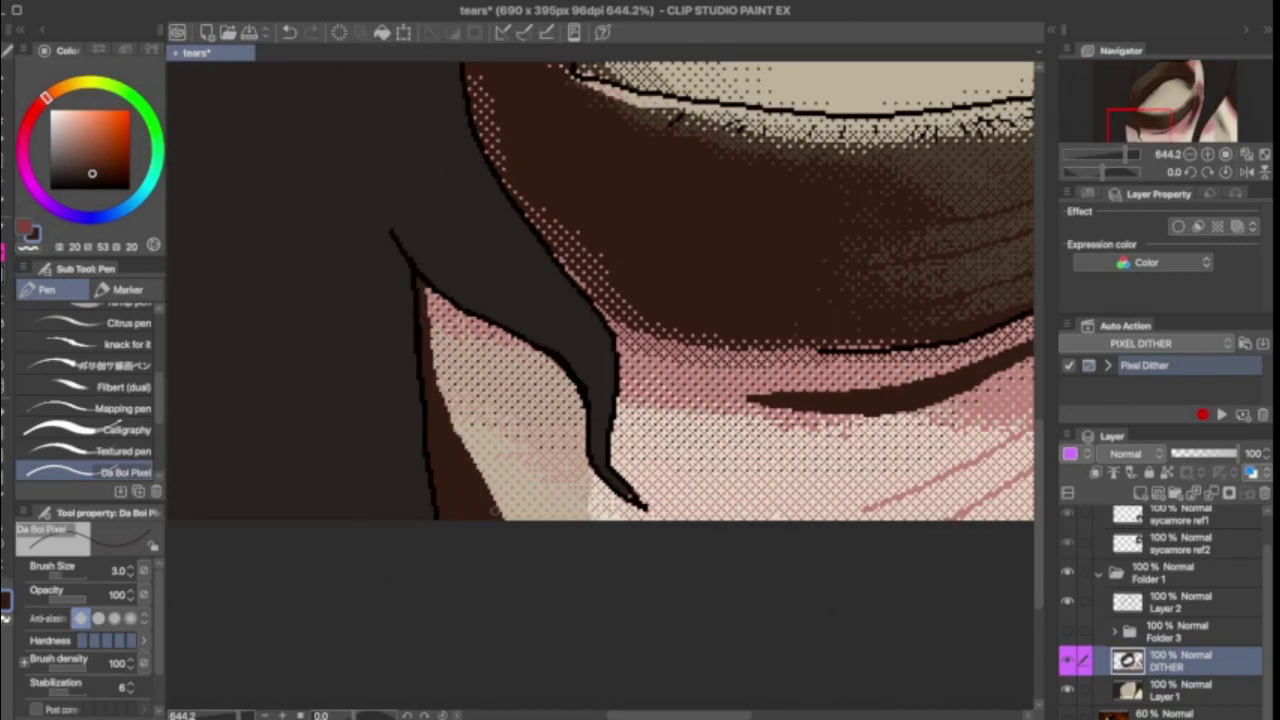
{"action": "scroll", "coordinate": [506, 515], "scroll_direction": "down", "scroll_amount": 5}
{"action": "key", "text": "ctrl+z"}
{"action": "key", "text": "ctrl+z"}
{"action": "key", "text": "ctrl+z"}
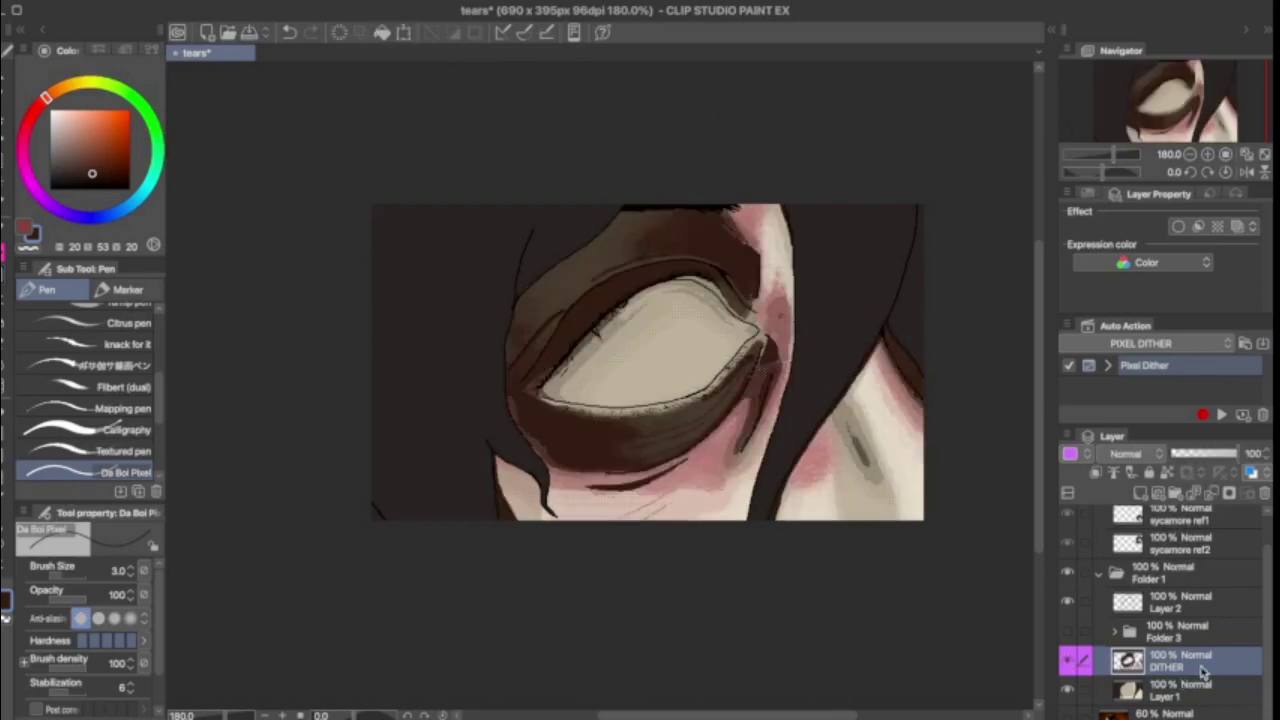
Step: Tint the artwork with a salmon-filled Multiply layer above the DITHER layer and shift that layer's hue by -162 to blue
{"action": "left_click", "coordinate": [1130, 453]}
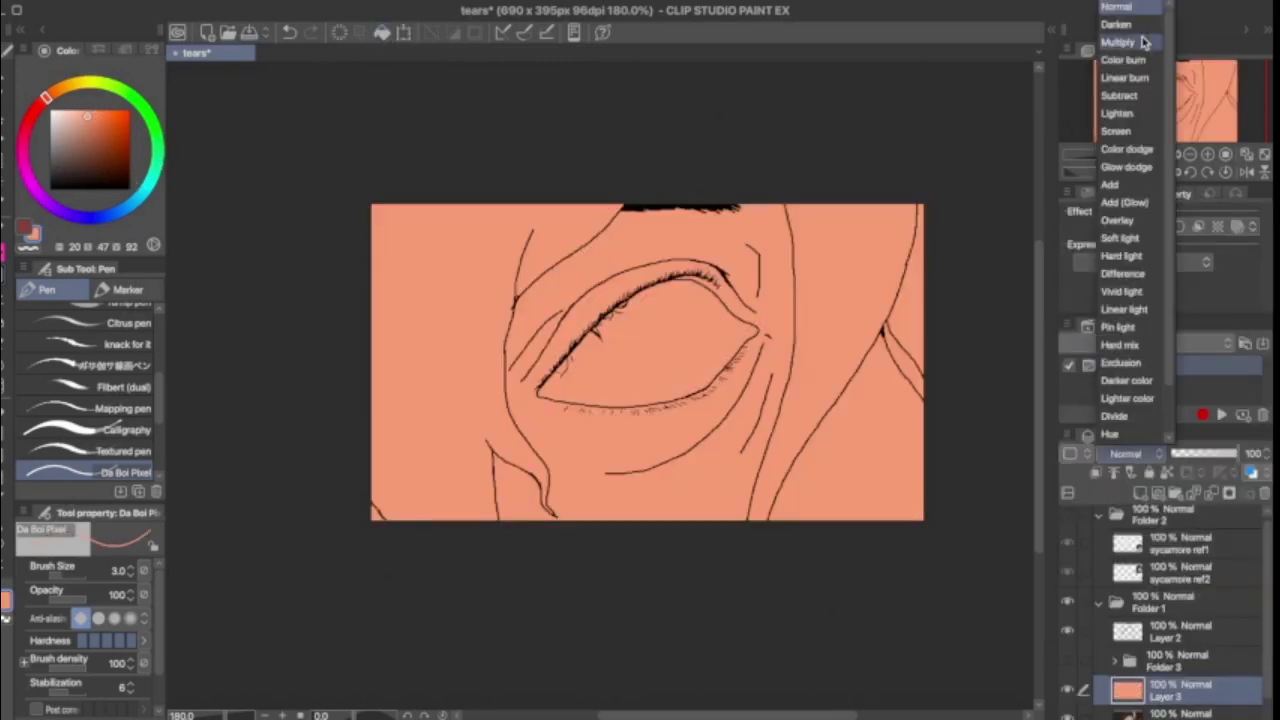
{"action": "left_click", "coordinate": [1115, 43]}
{"action": "key", "text": "ctrl+u"}
{"action": "left_click_drag", "start_coordinate": [1024, 427], "coordinate": [880, 428]}
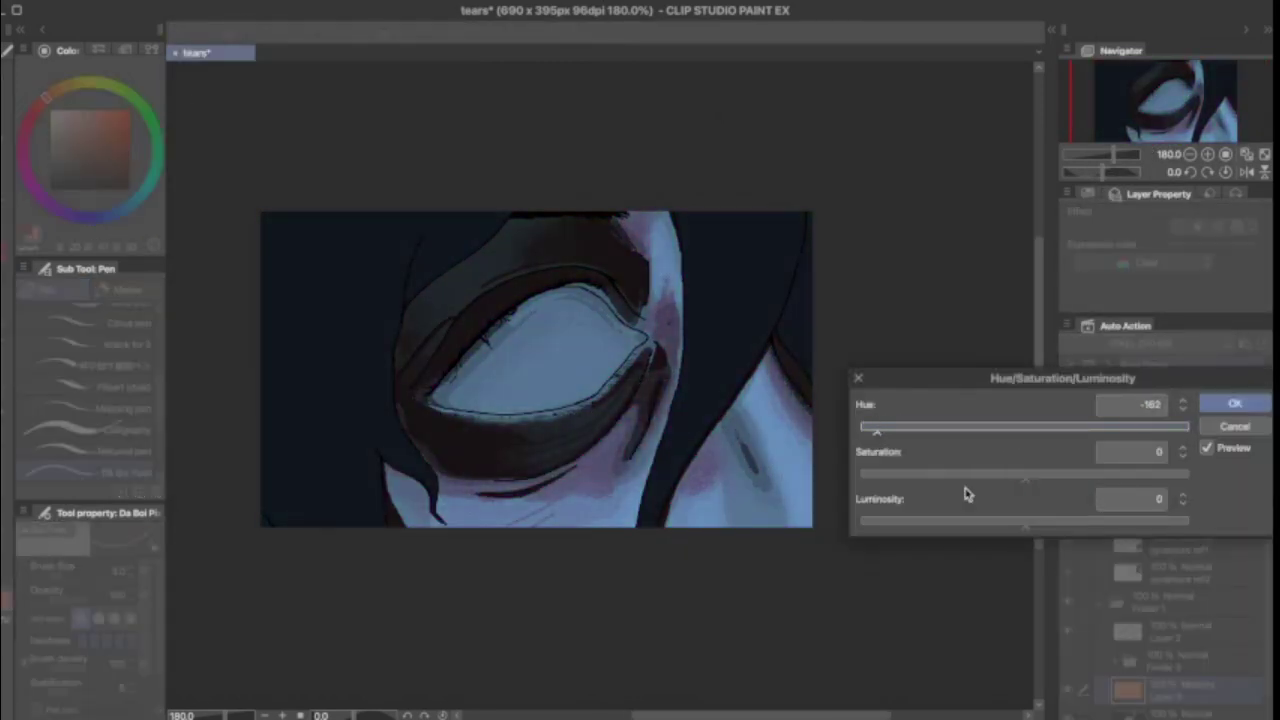
{"action": "left_click", "coordinate": [1234, 426]}
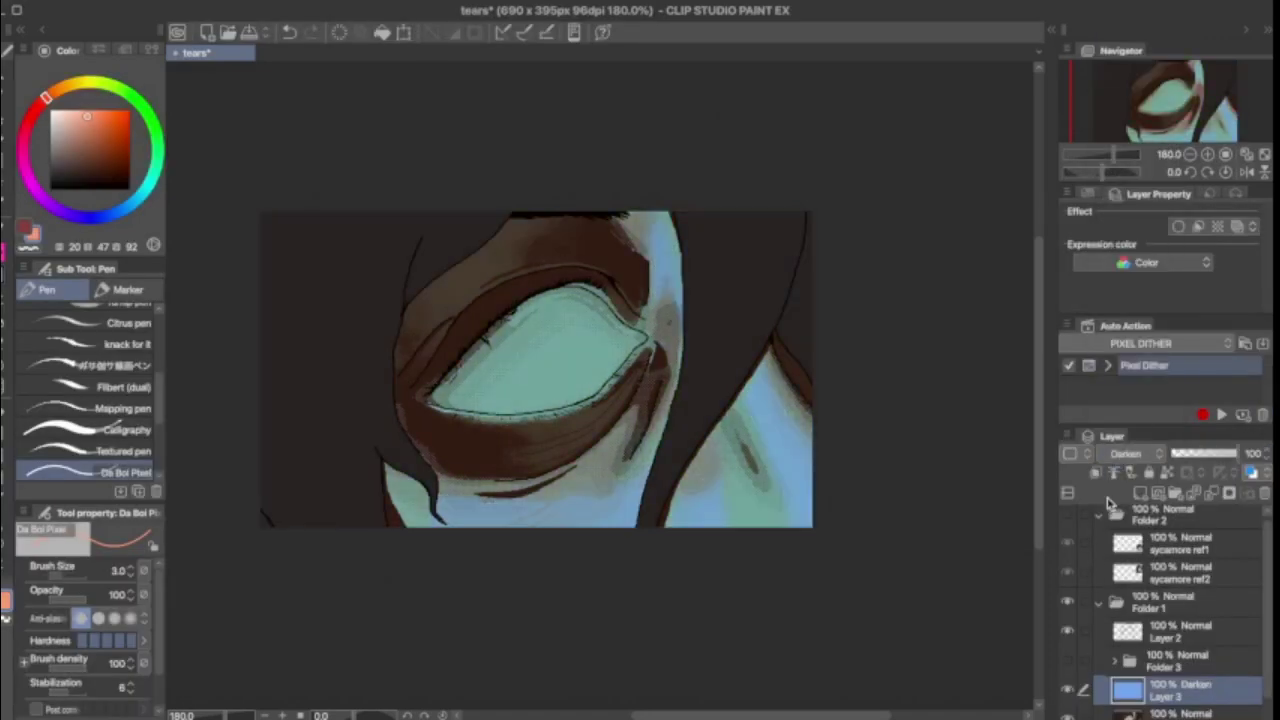
Step: Compare Multiply with Darken on the blue Layer 3 and keep Darken as its blending mode
{"action": "left_click", "coordinate": [1140, 454]}
{"action": "left_click", "coordinate": [1135, 62]}
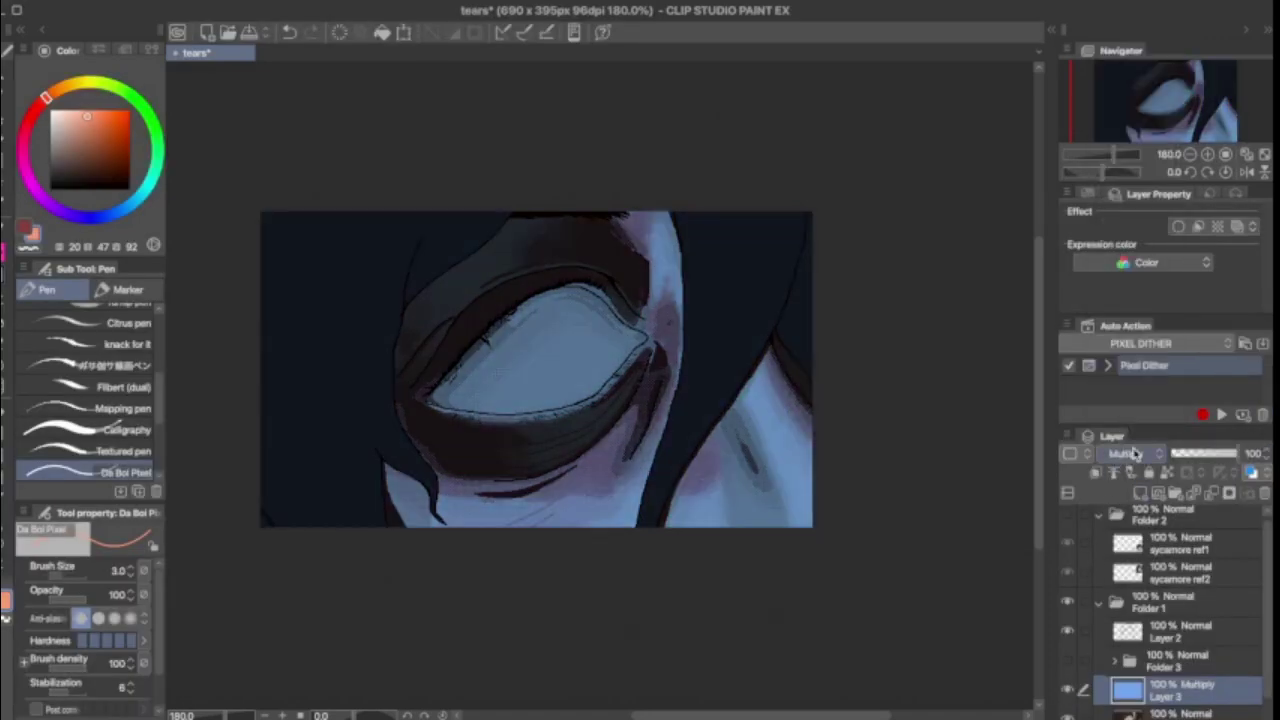
{"action": "left_click", "coordinate": [1130, 454]}
{"action": "left_click", "coordinate": [1116, 24]}
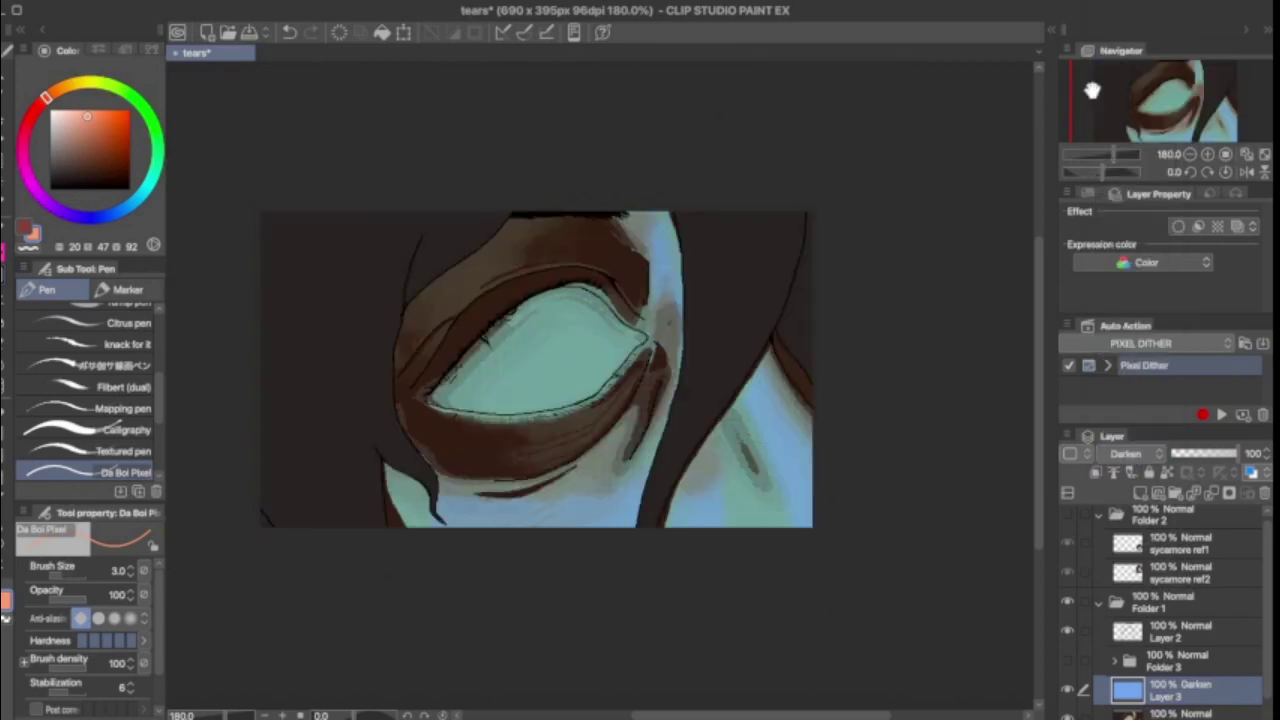
{"action": "scroll", "coordinate": [537, 370], "scroll_direction": "up", "scroll_amount": 1}
{"action": "key", "text": "b"}
{"action": "scroll", "coordinate": [537, 370], "scroll_direction": "up", "scroll_amount": 3}
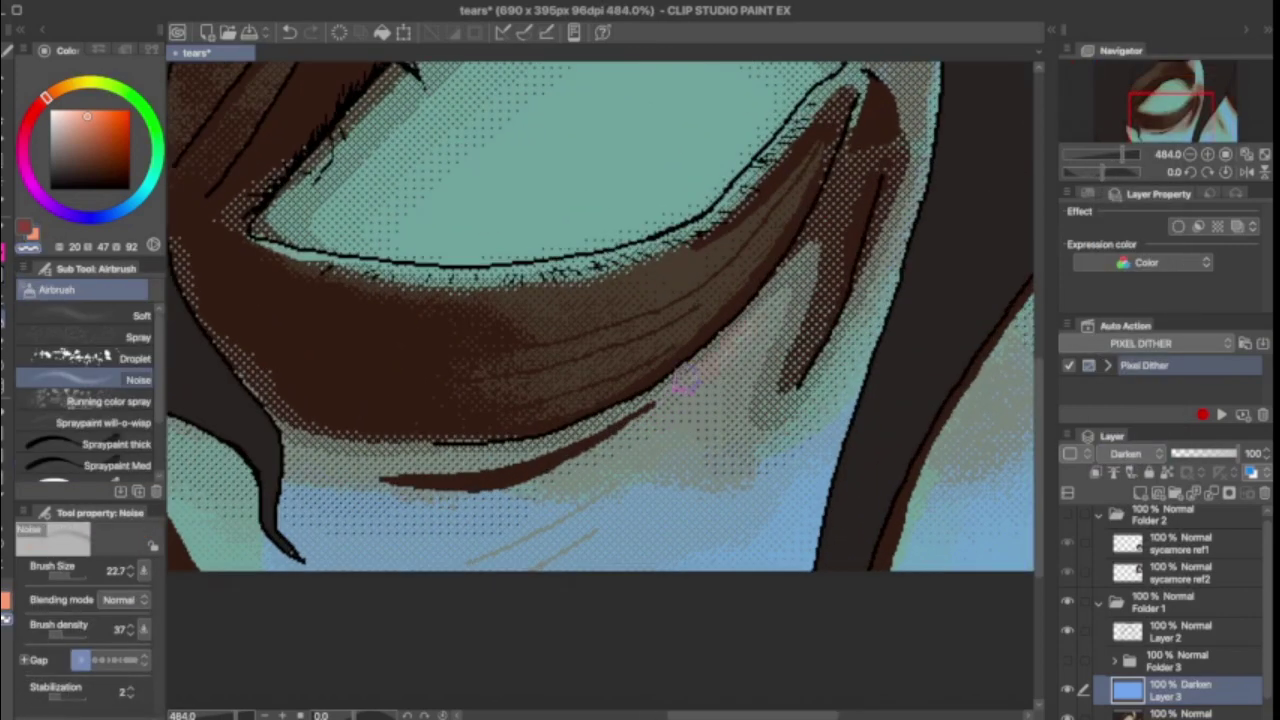
{"action": "scroll", "coordinate": [409, 397], "scroll_direction": "up", "scroll_amount": 4}
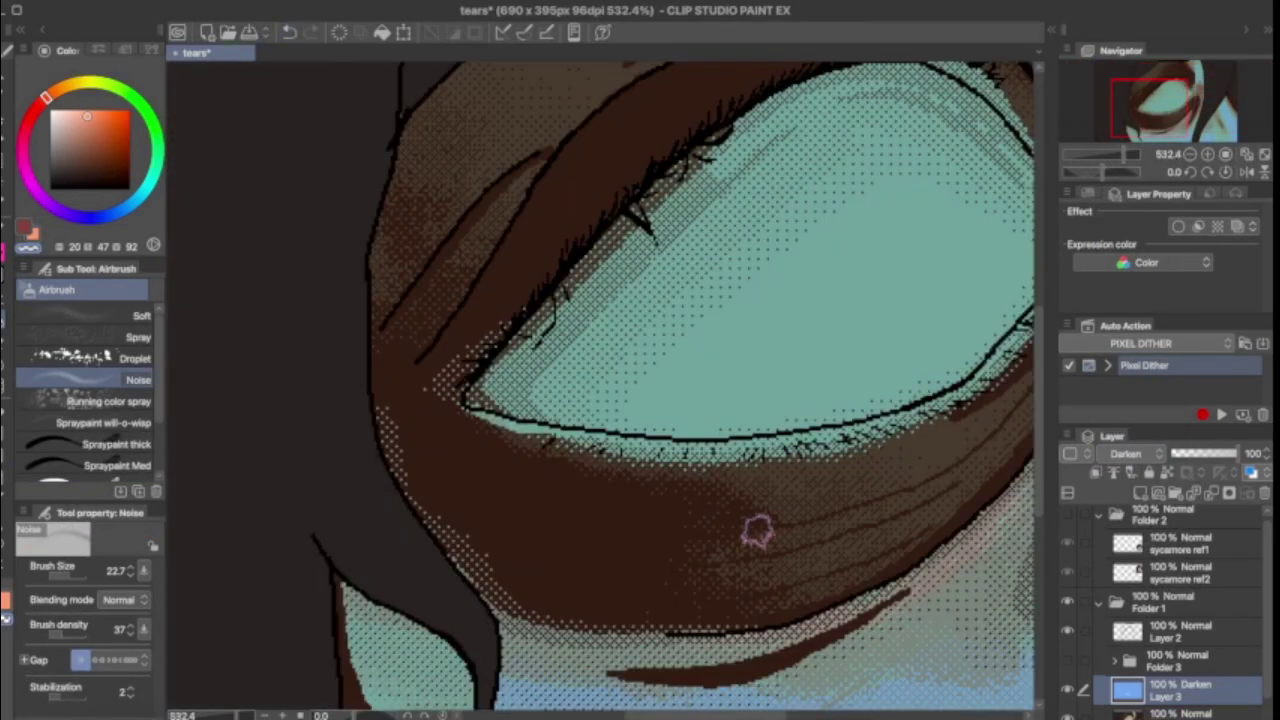
{"action": "scroll", "coordinate": [757, 532], "scroll_direction": "down", "scroll_amount": 4}
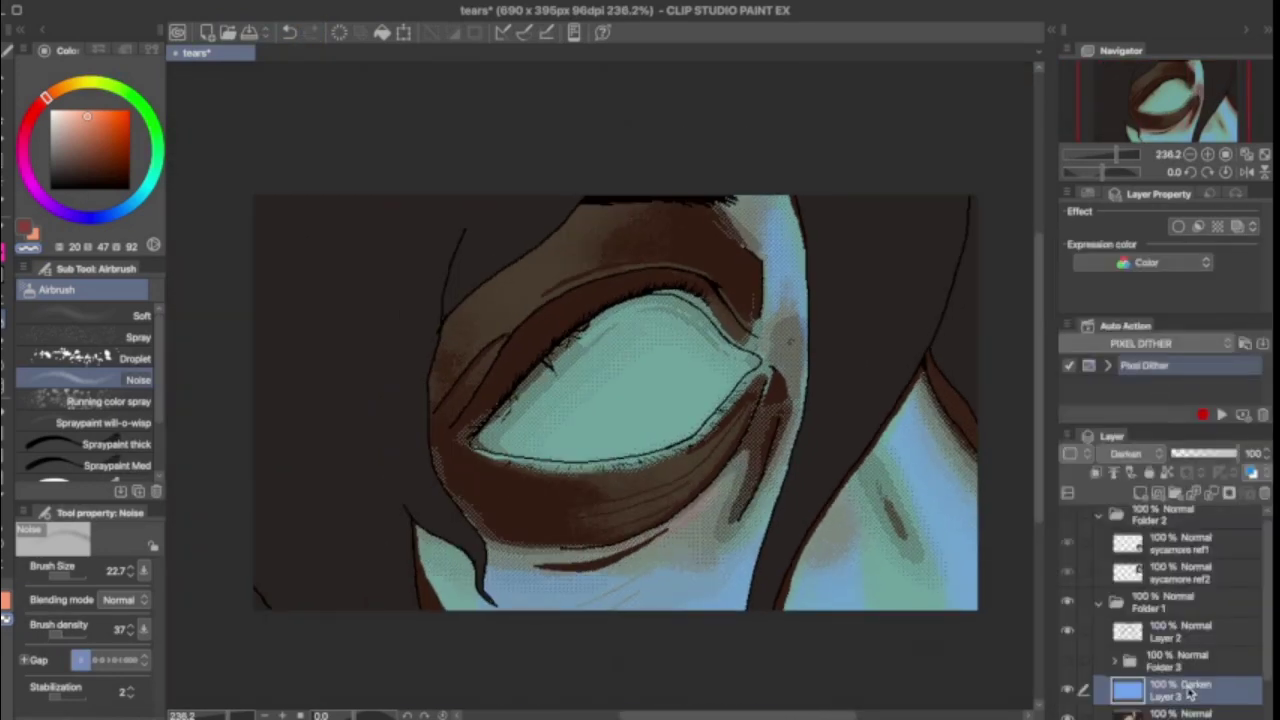
Step: Merge the blue Darken layer into a copy of the artwork, keeping the warm-coloured version as a separate layer below
{"action": "scroll", "coordinate": [1188, 692], "scroll_direction": "down", "scroll_amount": 1}
{"action": "key", "text": "ctrl+z"}
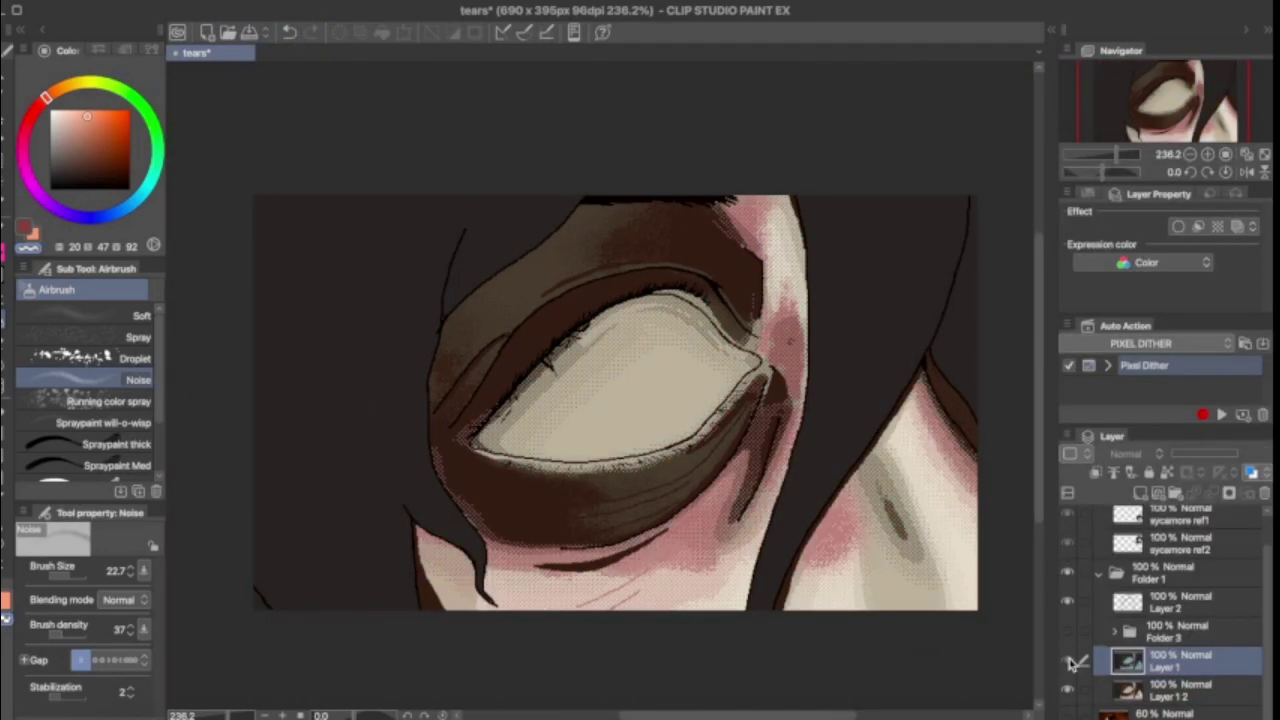
{"action": "key", "text": "ctrl+y"}
Step: Auto-select the eyeball inside the lash and eyelid lines and fill it with flat blue (H 209, S 51, V 73) on Layer 1
{"action": "scroll", "coordinate": [620, 420], "scroll_direction": "up", "scroll_amount": 3}
{"action": "key", "text": "p"}
{"action": "scroll", "coordinate": [620, 430], "scroll_direction": "up", "scroll_amount": 2}
{"action": "mouse_move", "coordinate": [660, 410]}
{"action": "left_mouse_down"}
{"action": "mouse_move", "coordinate": [590, 450]}
{"action": "mouse_move", "coordinate": [530, 330]}
{"action": "left_mouse_up"}
{"action": "scroll", "coordinate": [610, 420], "scroll_direction": "down", "scroll_amount": 3}
{"action": "key", "text": "w"}
{"action": "scroll", "coordinate": [546, 383], "scroll_direction": "up", "scroll_amount": 3}
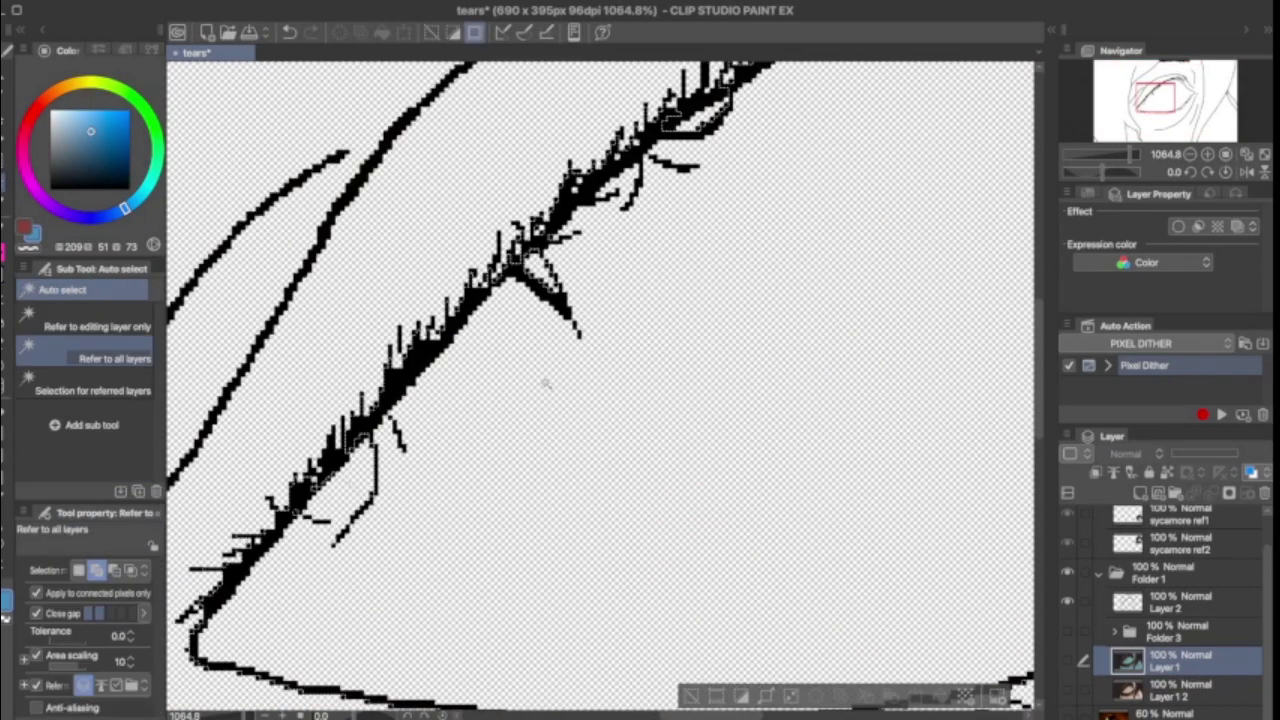
{"action": "scroll", "coordinate": [546, 383], "scroll_direction": "down", "scroll_amount": 3}
{"action": "scroll", "coordinate": [546, 383], "scroll_direction": "up", "scroll_amount": 6}
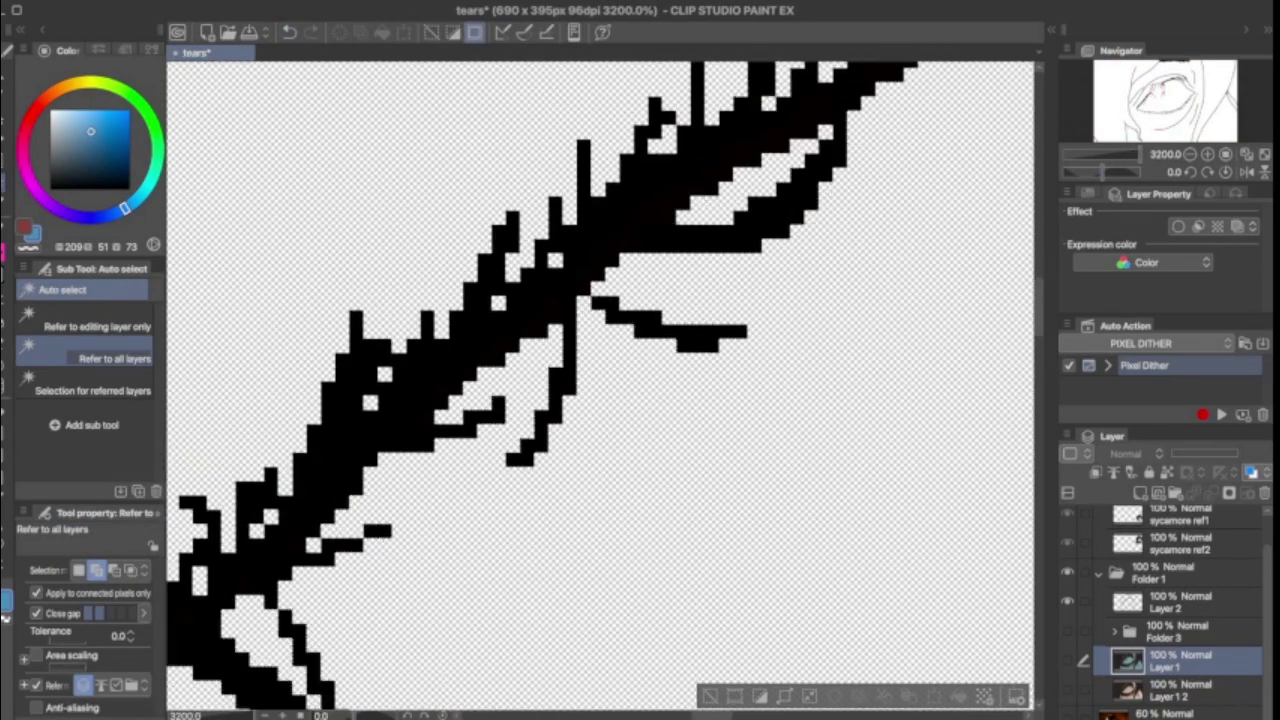
{"action": "scroll", "coordinate": [940, 228], "scroll_direction": "down", "scroll_amount": 4}
{"action": "left_click", "coordinate": [653, 392]}
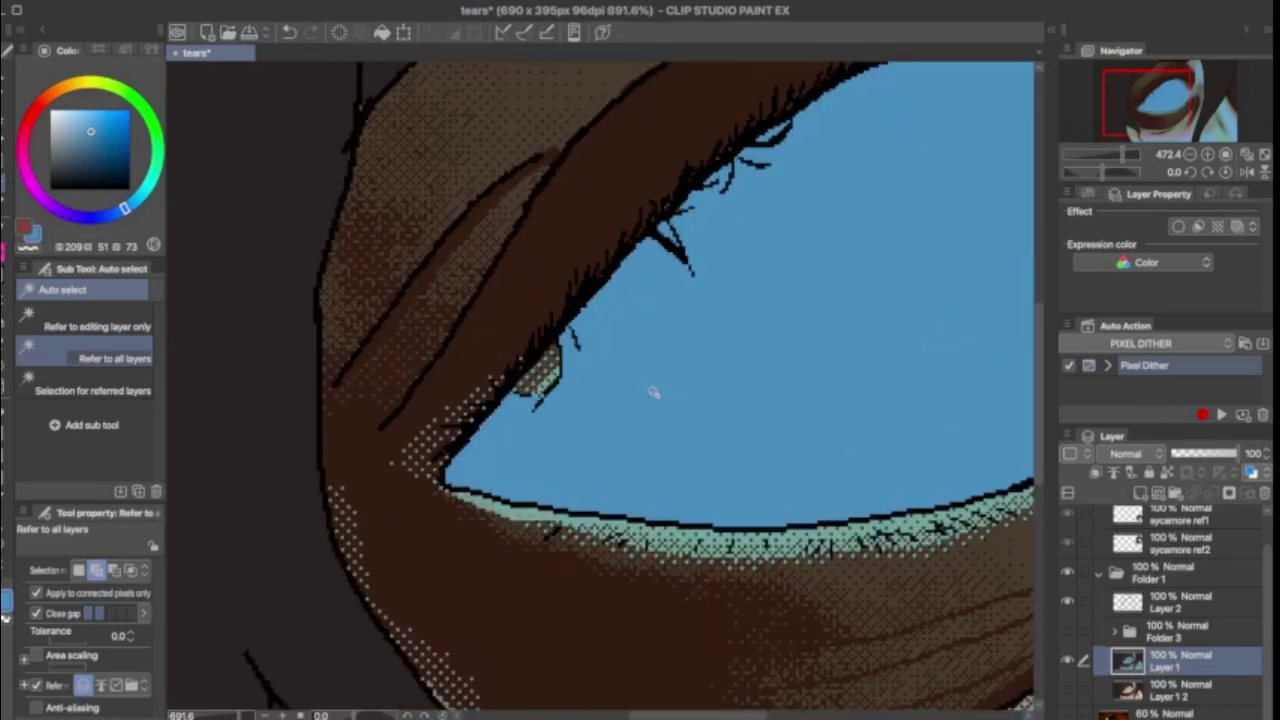
Step: Fill the unpainted gap between the lashes near the outer eye corner with the same blue, using the pixel pen
{"action": "scroll", "coordinate": [800, 415], "scroll_direction": "up", "scroll_amount": 2}
{"action": "key", "text": "p"}
{"action": "left_click_drag", "start_coordinate": [457, 420], "coordinate": [415, 300]}
{"action": "scroll", "coordinate": [415, 300], "scroll_direction": "down", "scroll_amount": 4}
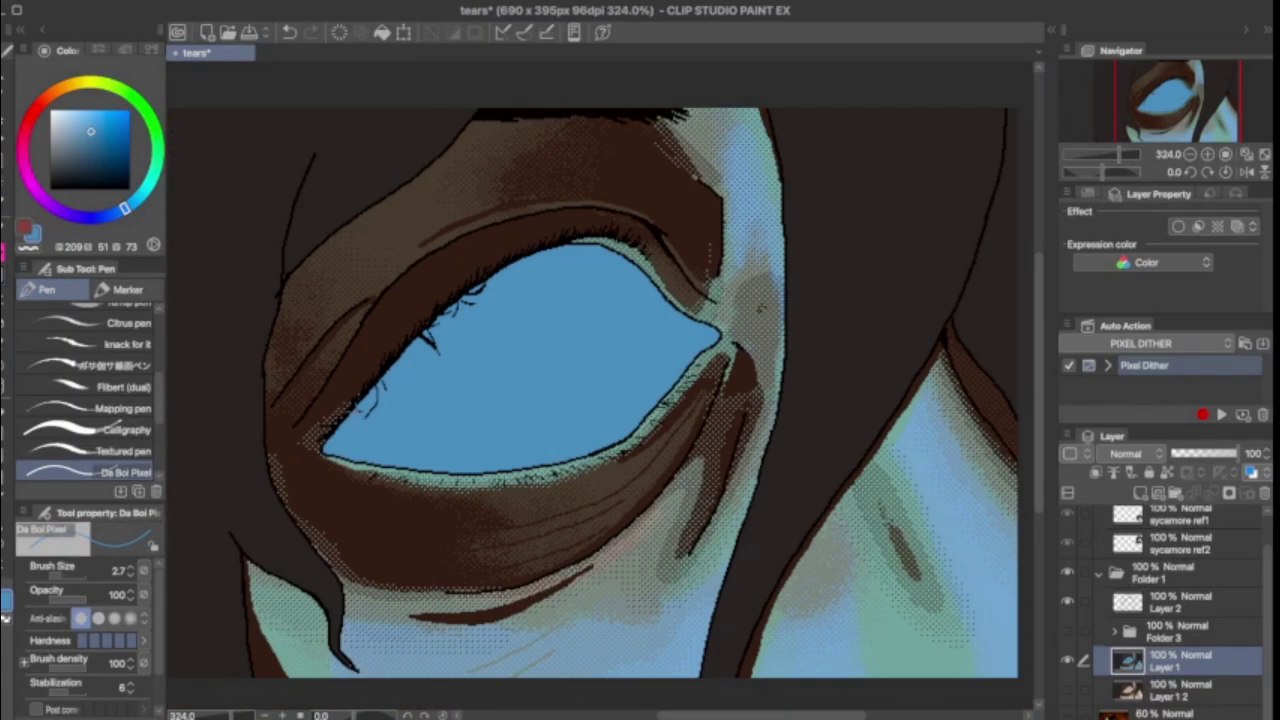
{"action": "scroll", "coordinate": [600, 390], "scroll_direction": "up", "scroll_amount": 5}
{"action": "scroll", "coordinate": [600, 390], "scroll_direction": "down", "scroll_amount": 6}
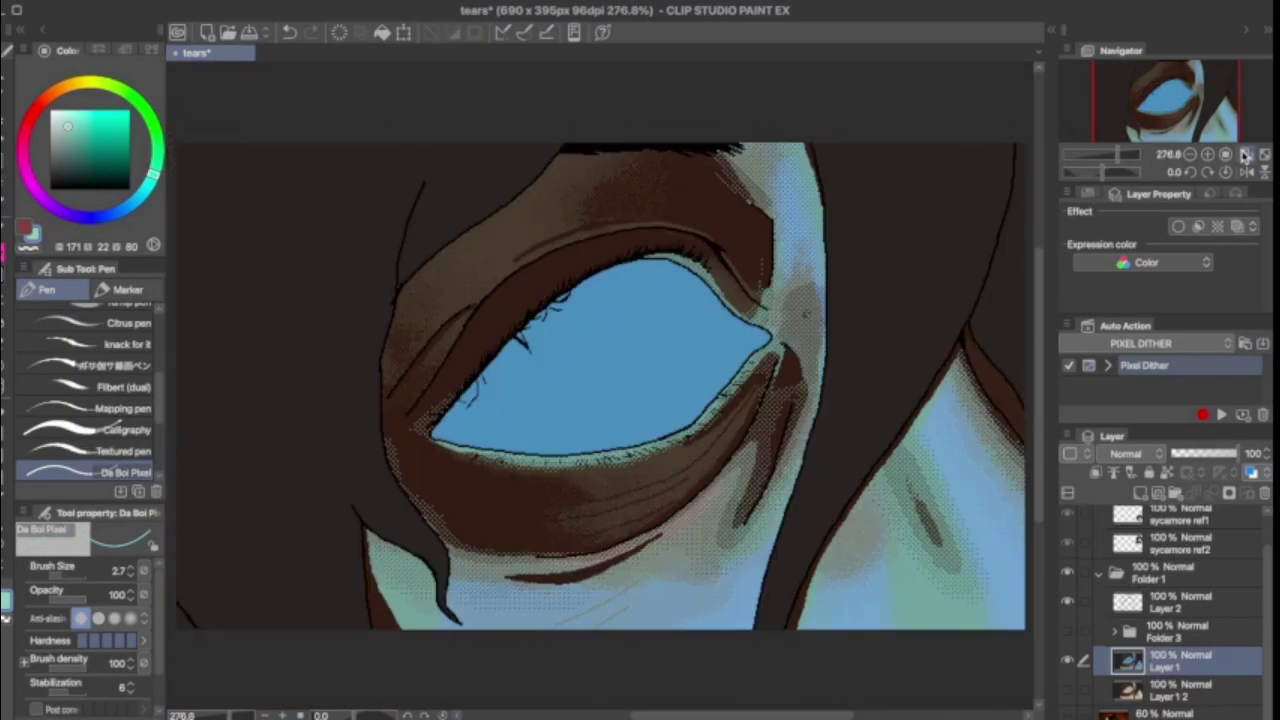
Step: Examine the blue eyeball, lashes and eyelid edges for leftover gaps, both up close and in the full image
{"action": "scroll", "coordinate": [655, 384], "scroll_direction": "up", "scroll_amount": 2}
{"action": "key", "text": "x"}
{"action": "scroll", "coordinate": [655, 384], "scroll_direction": "up", "scroll_amount": 4}
{"action": "scroll", "coordinate": [655, 384], "scroll_direction": "down", "scroll_amount": 4}
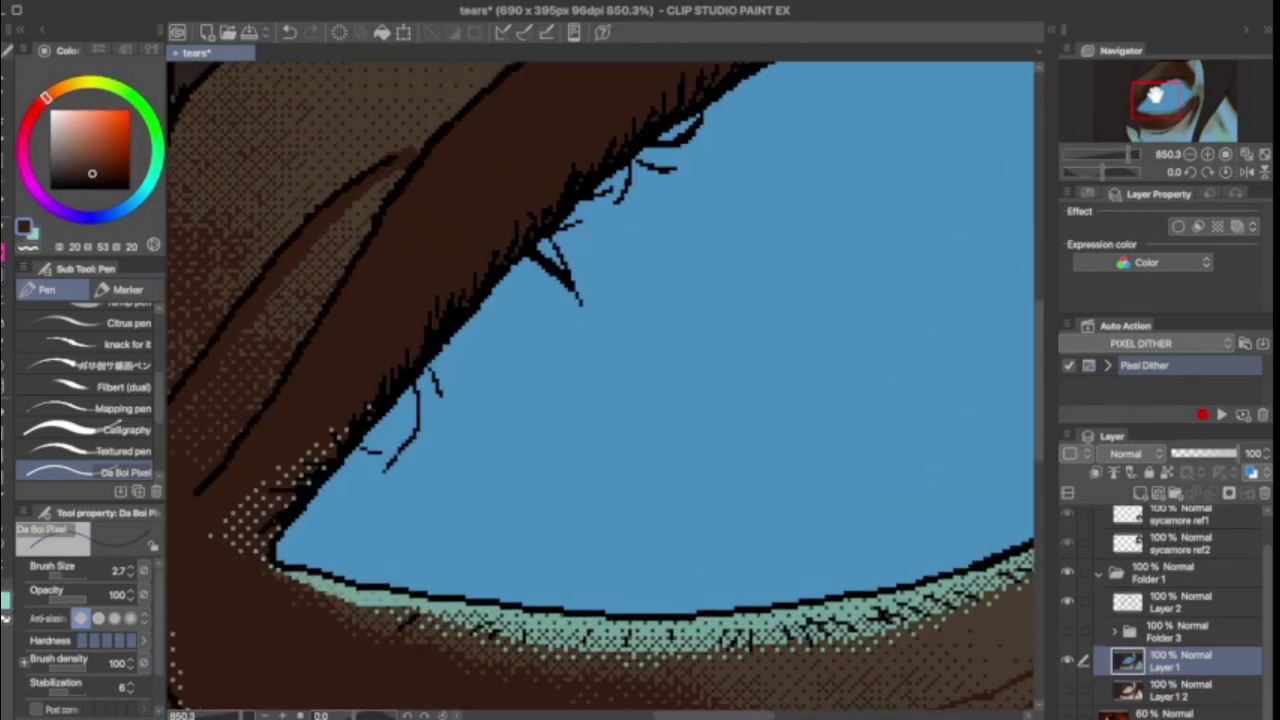
{"action": "scroll", "coordinate": [655, 384], "scroll_direction": "up", "scroll_amount": 1}
{"action": "left_click", "coordinate": [1247, 155]}
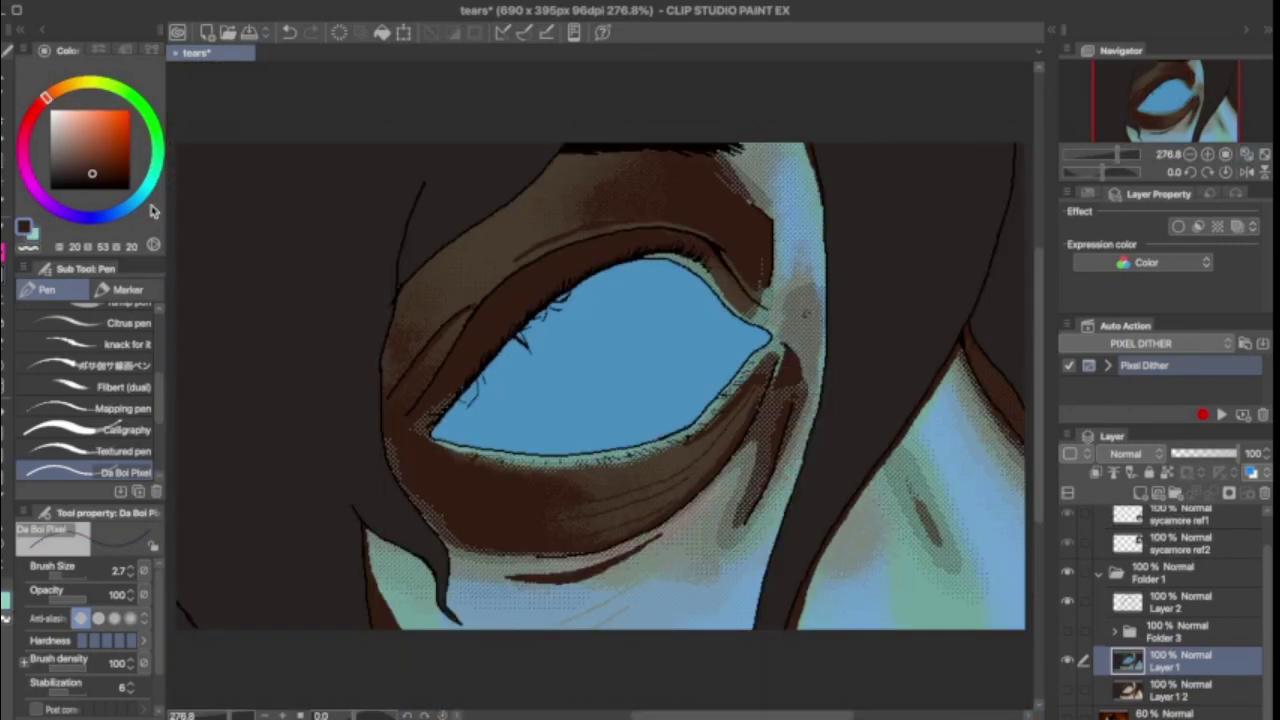
{"action": "scroll", "coordinate": [784, 302], "scroll_direction": "up", "scroll_amount": 5}
{"action": "scroll", "coordinate": [699, 460], "scroll_direction": "down", "scroll_amount": 5}
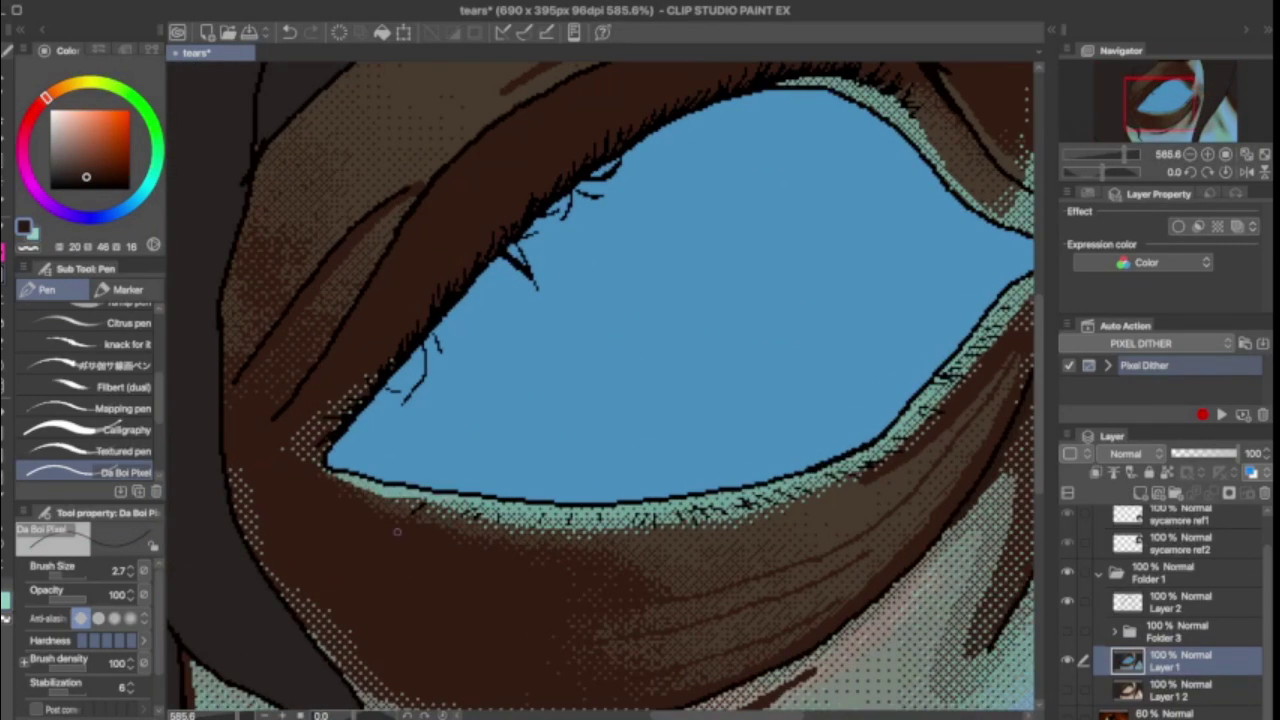
Step: Run the Pixel Dither action in light teal and select the eyeball's blue by color gamut with an error margin of 5.00
{"action": "left_click", "coordinate": [1221, 414]}
{"action": "left_click", "coordinate": [750, 366]}
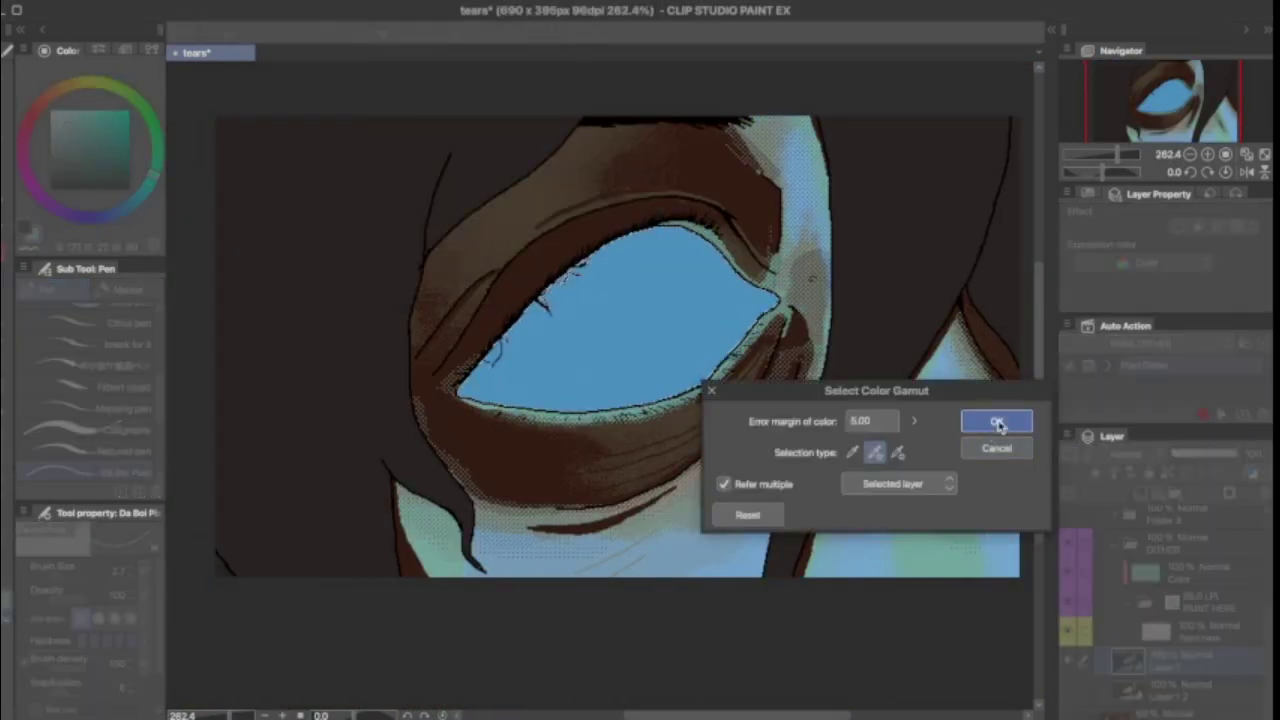
{"action": "left_click", "coordinate": [997, 424]}
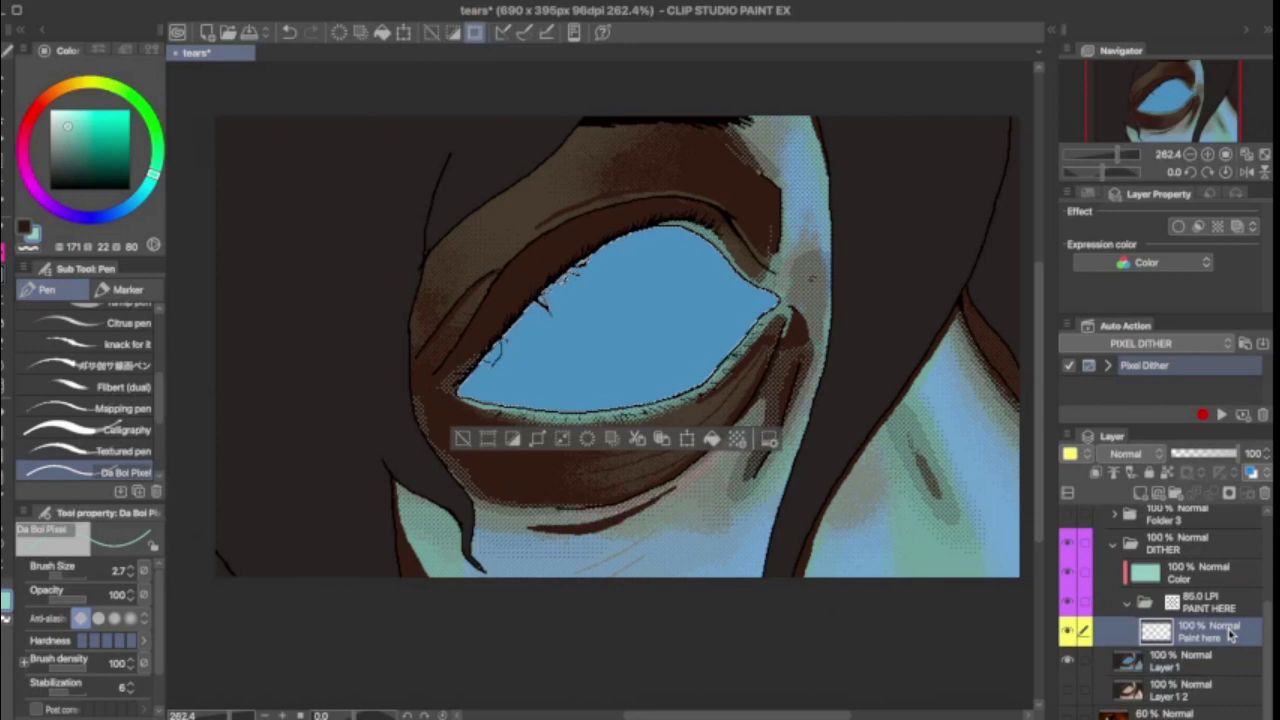
Step: Save the file and spray a dithered light teal glow over the eyeball's lower inner area with the Noise airbrush at size 73.7
{"action": "key", "text": "b"}
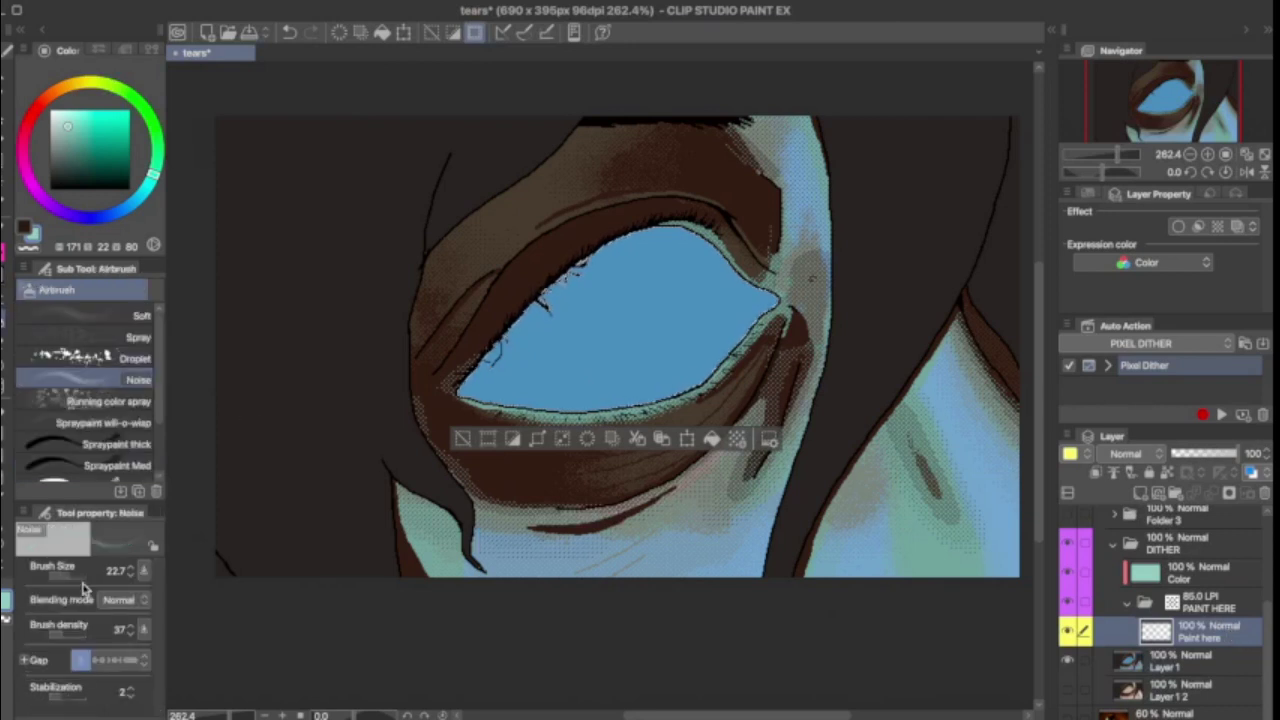
{"action": "key", "text": "ctrl+s"}
{"action": "left_click", "coordinate": [1173, 94]}
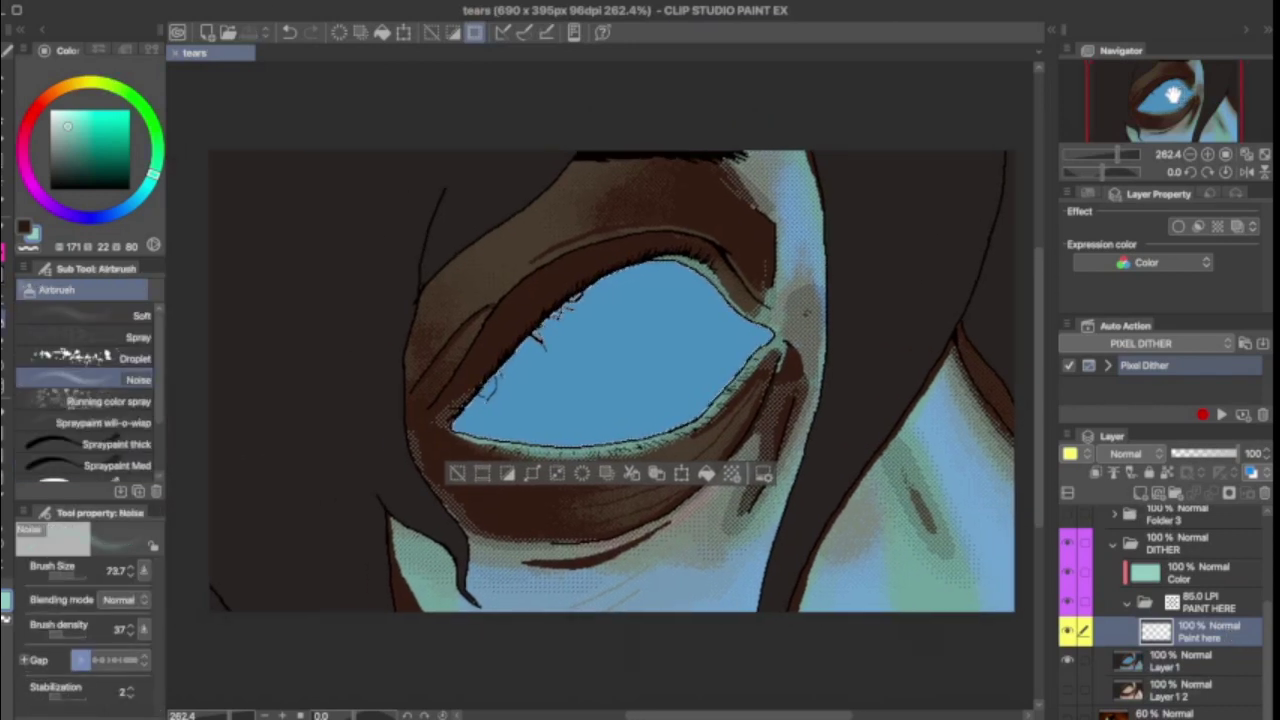
{"action": "scroll", "coordinate": [571, 420], "scroll_direction": "up", "scroll_amount": 2}
{"action": "mouse_move", "coordinate": [571, 420]}
{"action": "left_mouse_down"}
{"action": "mouse_move", "coordinate": [623, 392]}
{"action": "mouse_move", "coordinate": [715, 382]}
{"action": "mouse_move", "coordinate": [538, 354]}
{"action": "mouse_move", "coordinate": [490, 326]}
{"action": "mouse_move", "coordinate": [535, 329]}
{"action": "mouse_move", "coordinate": [636, 396]}
{"action": "mouse_move", "coordinate": [663, 394]}
{"action": "mouse_move", "coordinate": [573, 454]}
{"action": "mouse_move", "coordinate": [800, 305]}
{"action": "left_mouse_up"}
{"action": "scroll", "coordinate": [700, 350], "scroll_direction": "down", "scroll_amount": 2}
Step: Merge the DITHER folder into a single layer and run the Pixel Dither action again in light teal
{"action": "right_click", "coordinate": [1190, 630]}
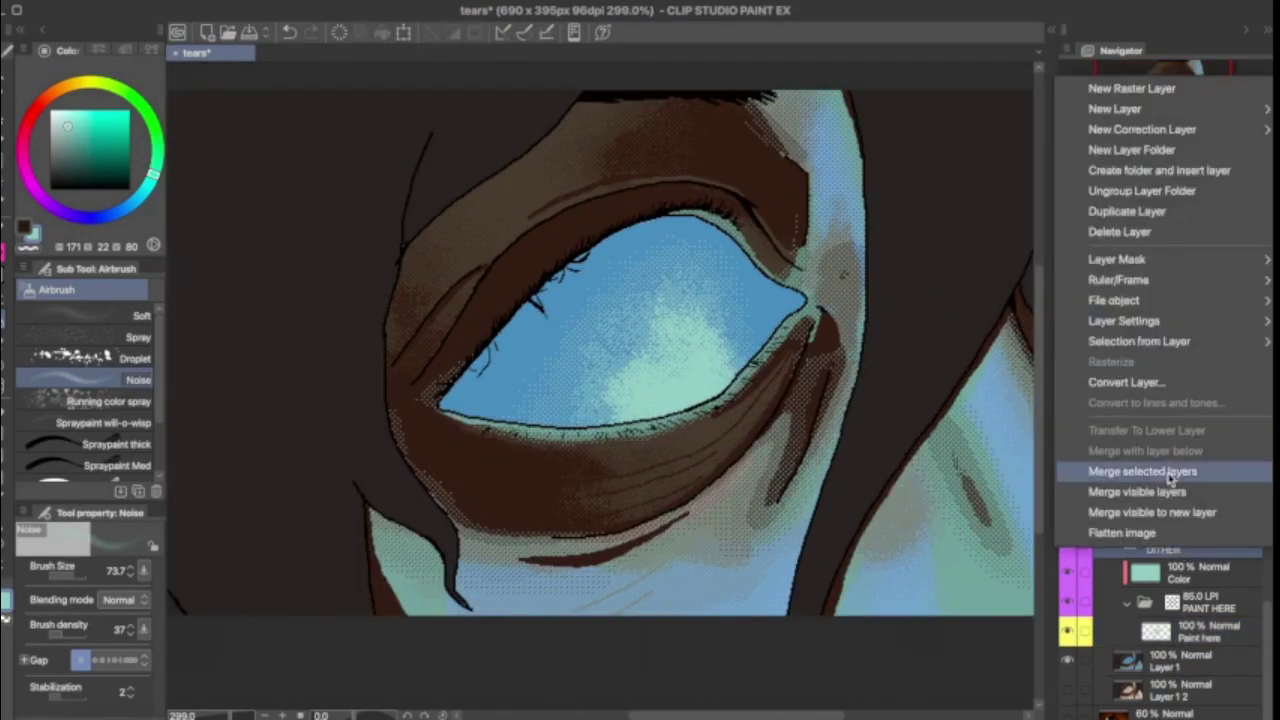
{"action": "left_click", "coordinate": [1168, 470]}
{"action": "key", "text": "p"}
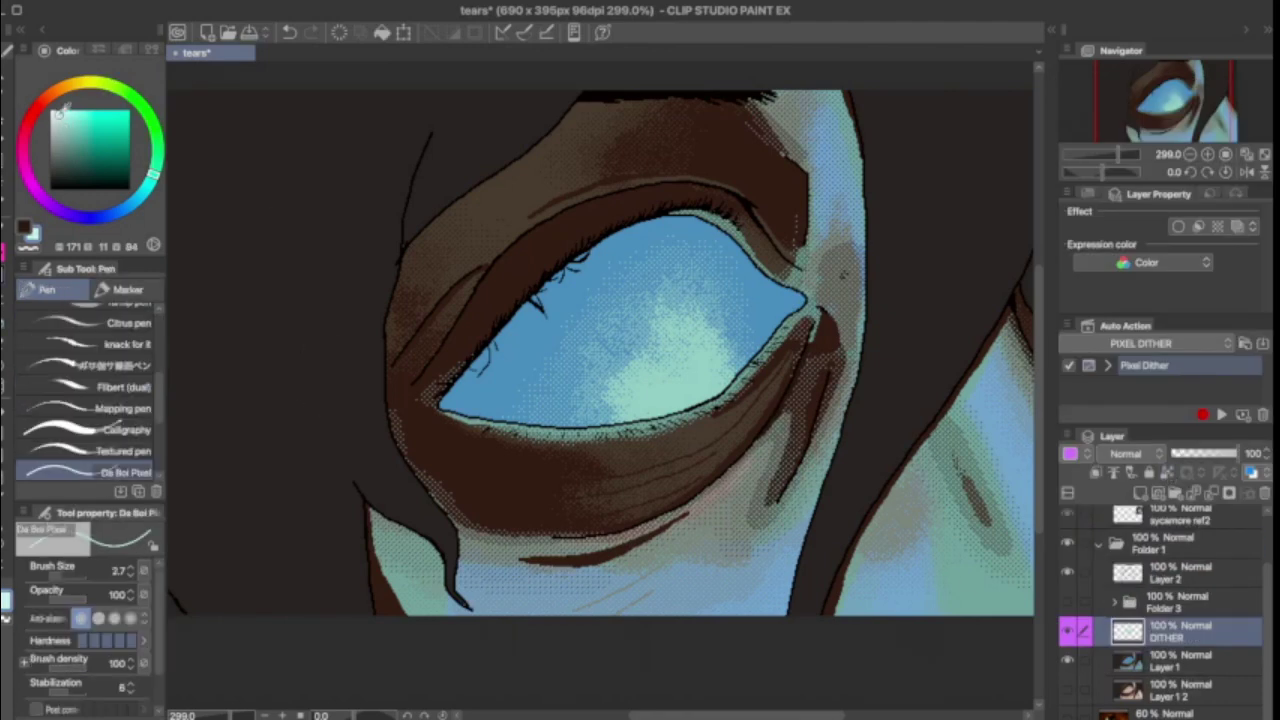
{"action": "left_click", "coordinate": [1223, 415]}
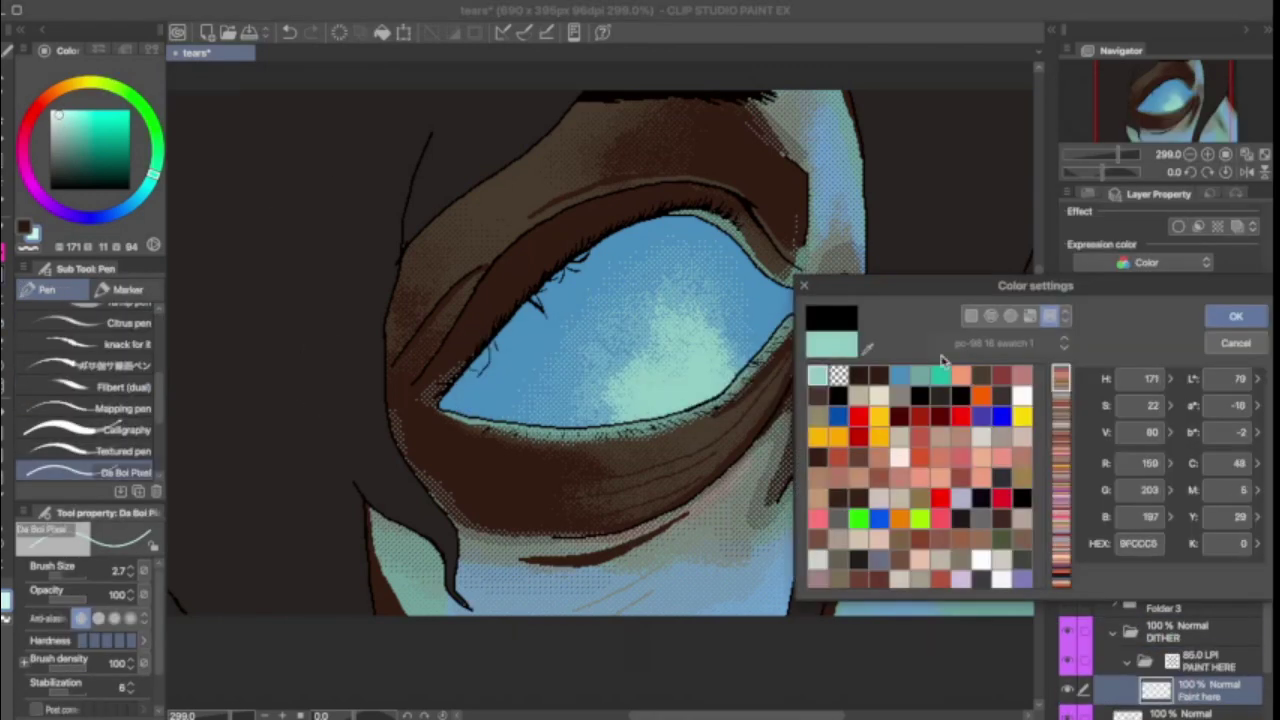
{"action": "left_click", "coordinate": [1238, 317]}
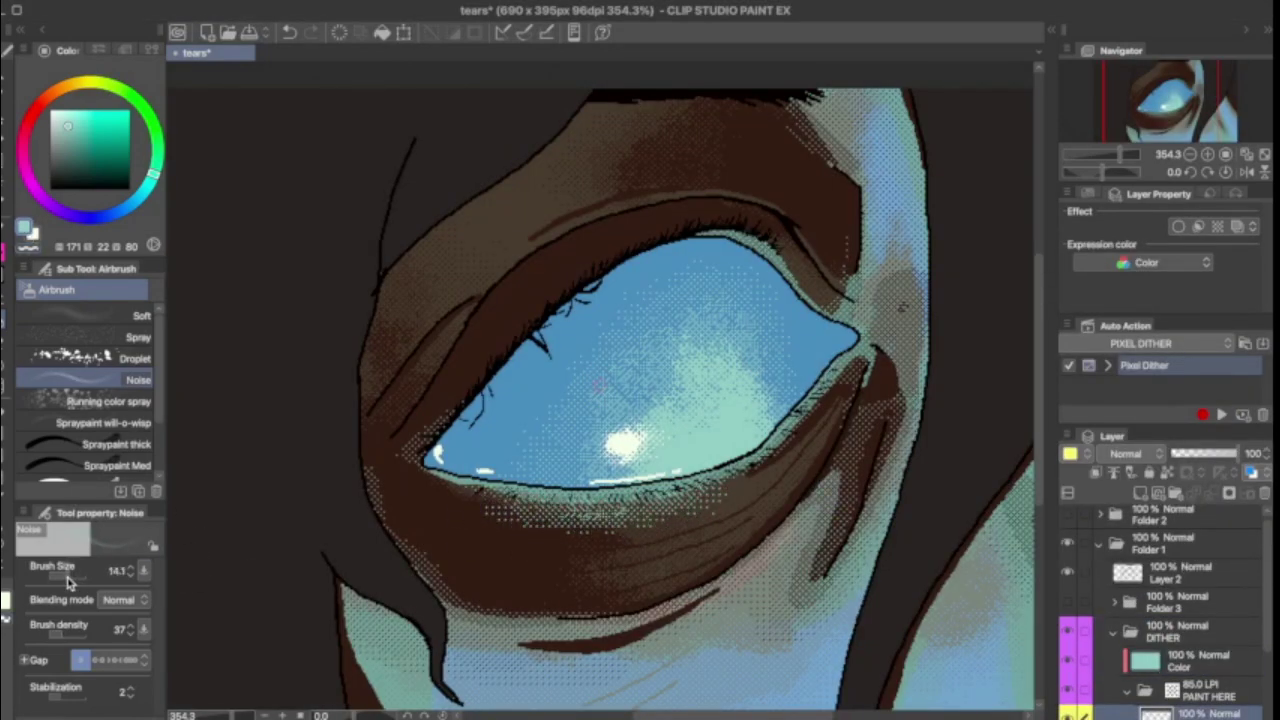
Step: Spray light teal dither on the upper eyelid at brush size 22.7 and over the brow area at size 73.7 with the Noise airbrush
{"action": "scroll", "coordinate": [485, 311], "scroll_direction": "up", "scroll_amount": 2}
{"action": "left_click_drag", "start_coordinate": [579, 376], "coordinate": [599, 341]}
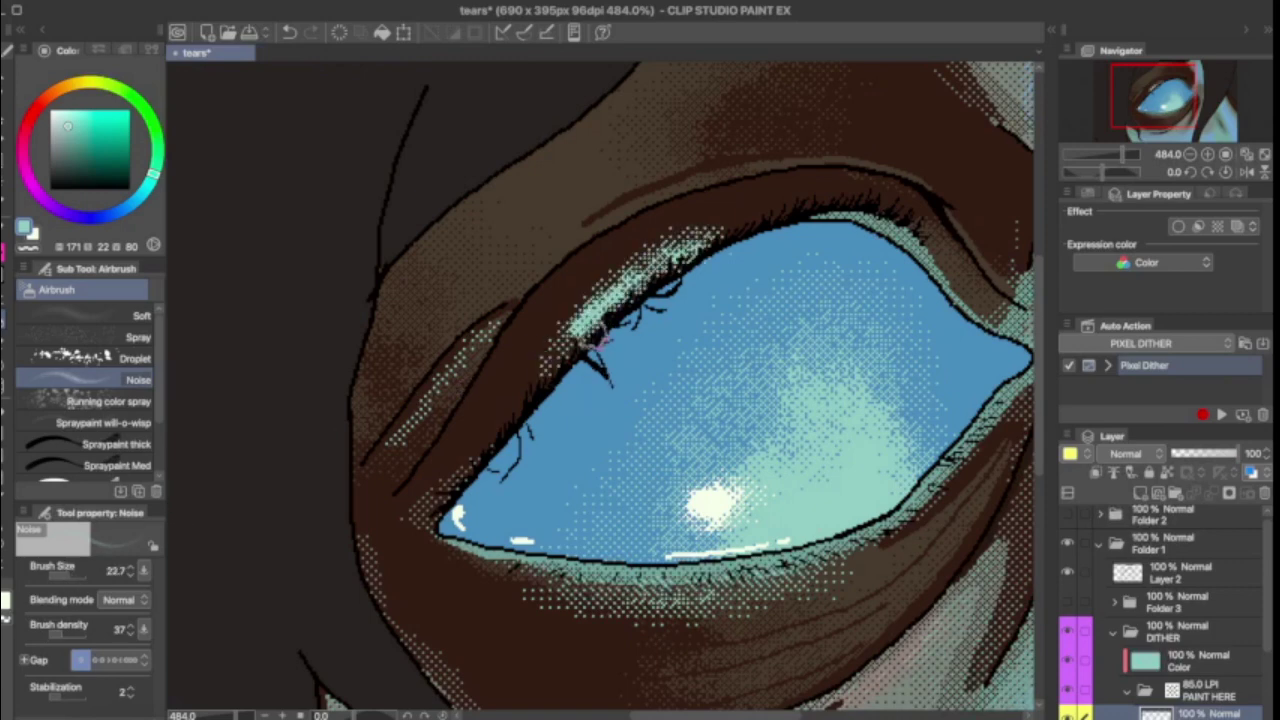
{"action": "scroll", "coordinate": [665, 232], "scroll_direction": "down", "scroll_amount": 3}
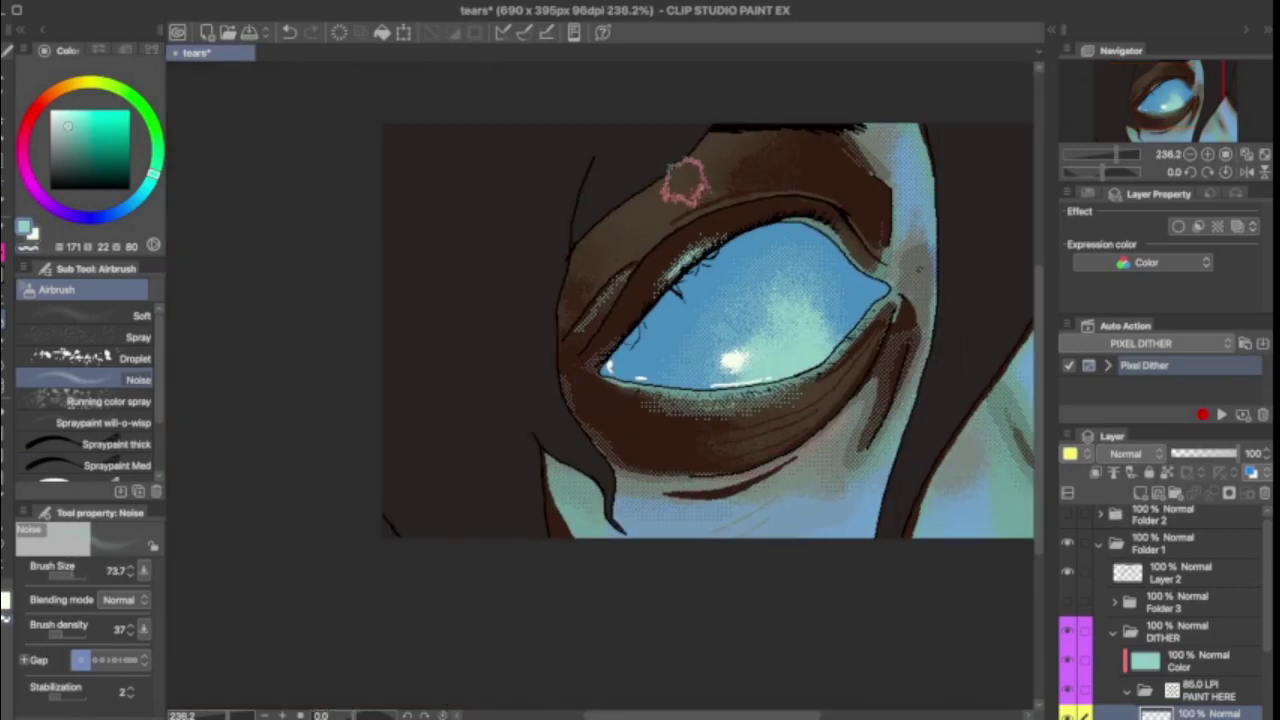
{"action": "left_click_drag", "start_coordinate": [683, 183], "coordinate": [594, 206]}
Step: Spray light teal dither on the lower lid at size 11.2 and draw thin fold highlights there with the Da Boi Pixel pen
{"action": "left_click_drag", "start_coordinate": [68, 578], "coordinate": [60, 578]}
{"action": "scroll", "coordinate": [703, 520], "scroll_direction": "up", "scroll_amount": 3}
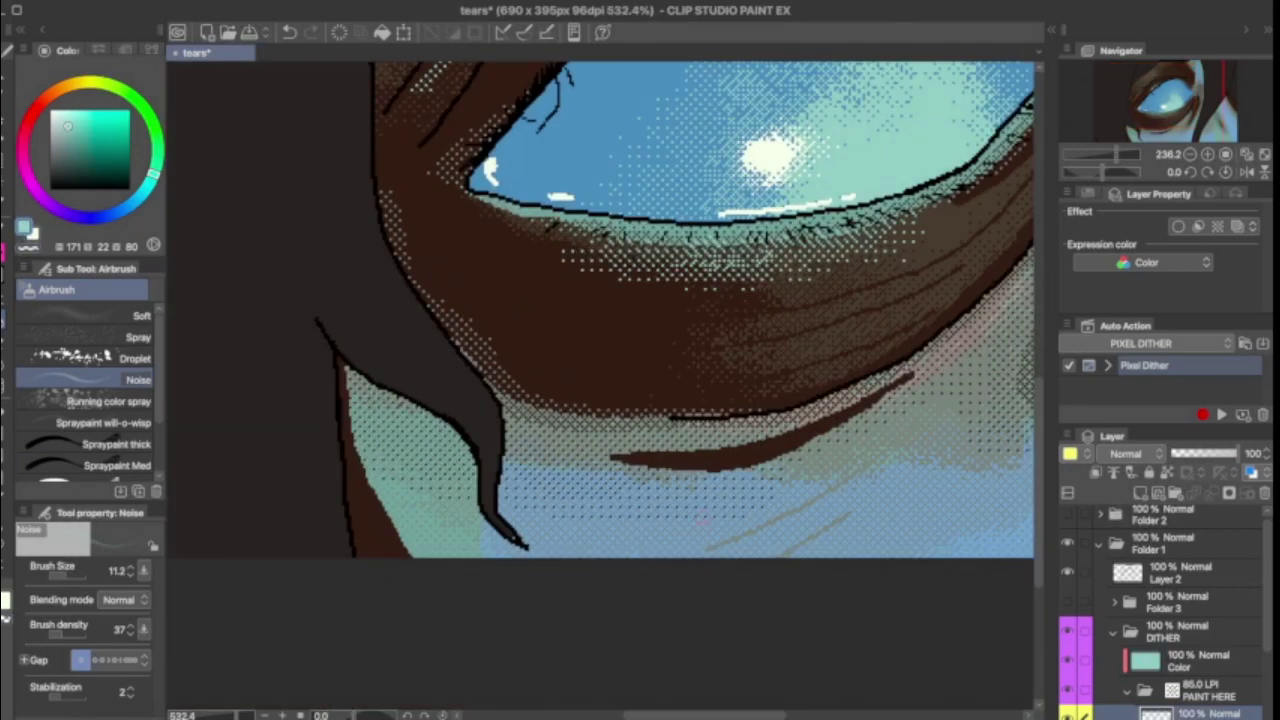
{"action": "key", "text": "p"}
{"action": "scroll", "coordinate": [818, 335], "scroll_direction": "up", "scroll_amount": 1}
{"action": "left_click_drag", "start_coordinate": [750, 347], "coordinate": [845, 322]}
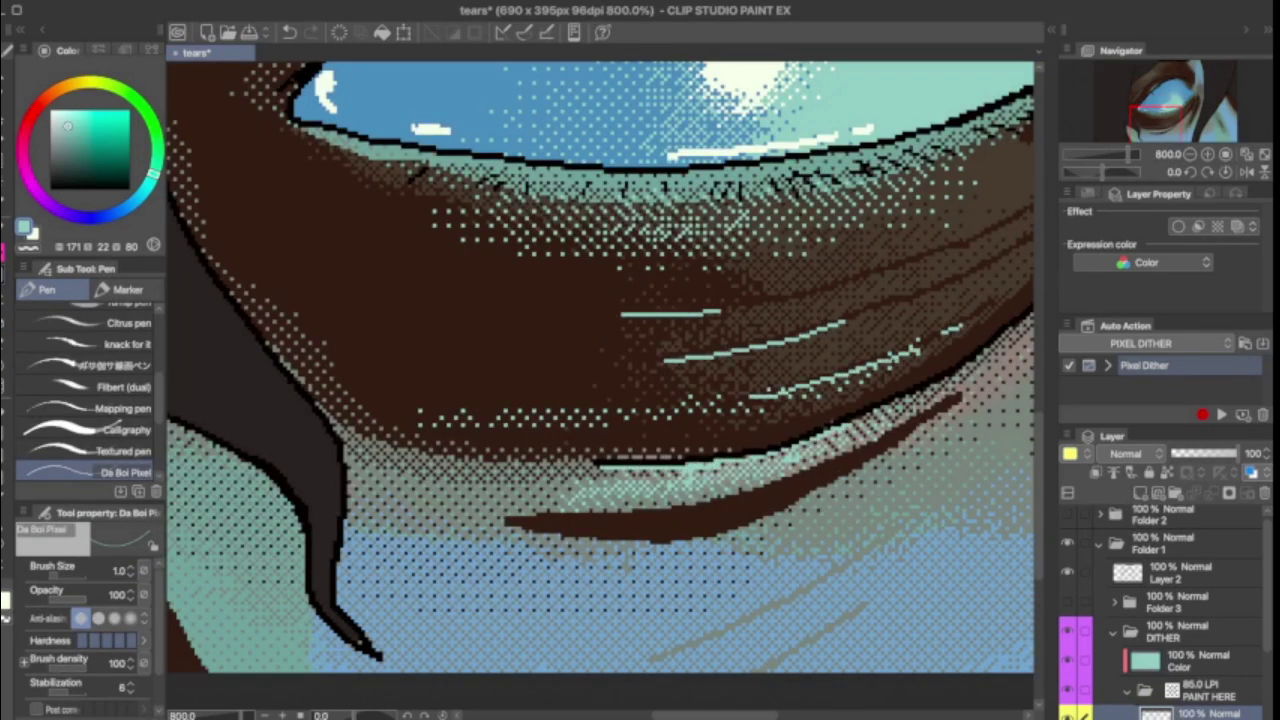
{"action": "scroll", "coordinate": [600, 400], "scroll_direction": "down", "scroll_amount": 5}
Step: Undo the blue recolouring of the dither's Color layer, select the DITHER folder and save the file
{"action": "scroll", "coordinate": [600, 400], "scroll_direction": "up", "scroll_amount": 5}
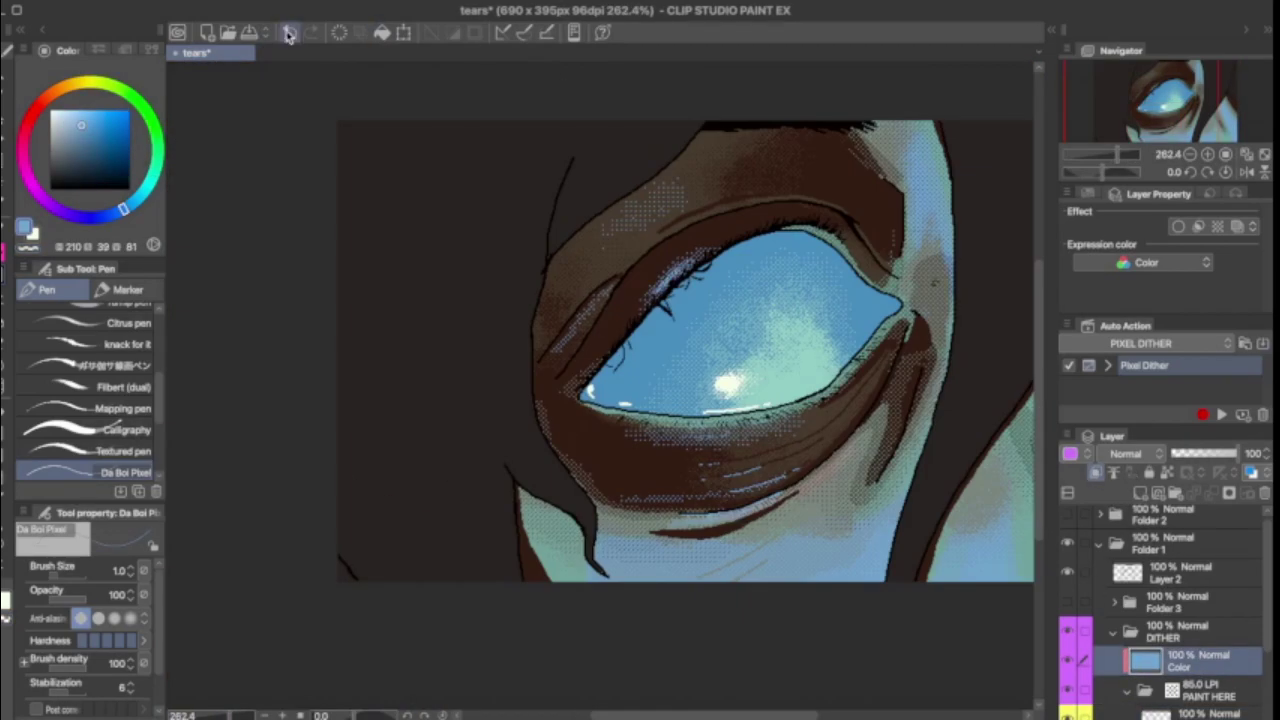
{"action": "left_click", "coordinate": [289, 33]}
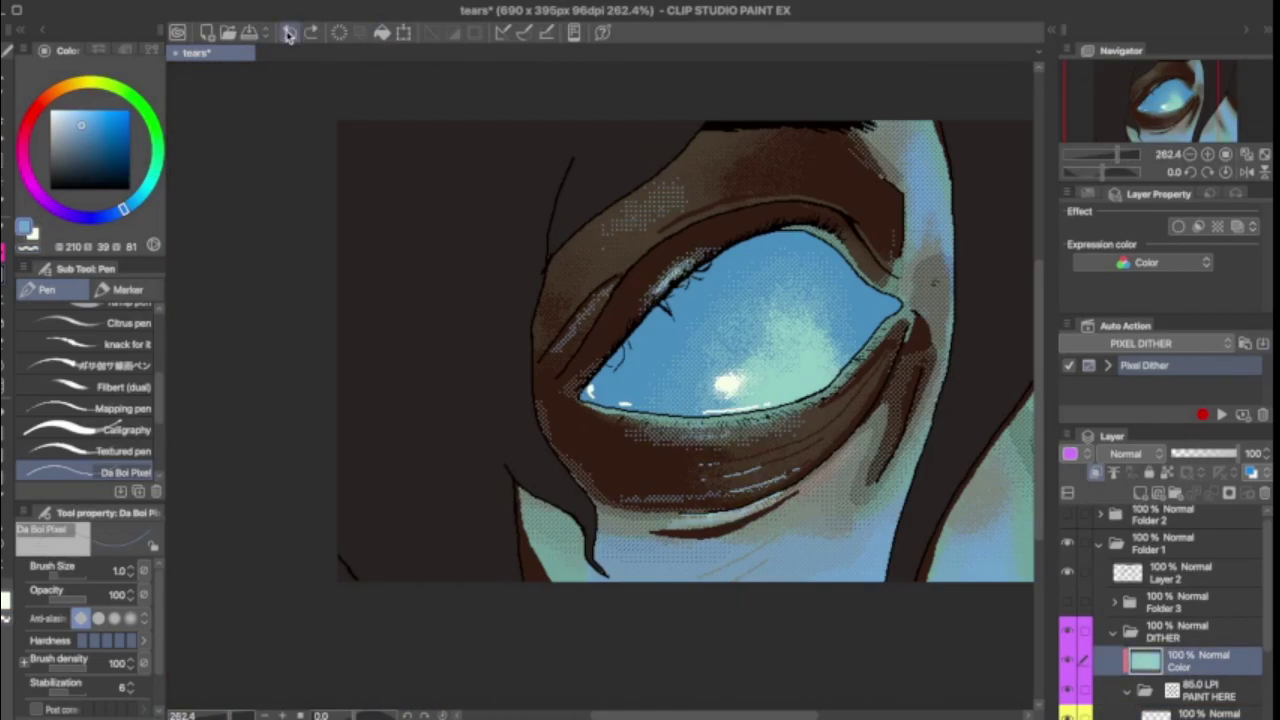
{"action": "left_click", "coordinate": [1197, 637]}
{"action": "scroll", "coordinate": [640, 350], "scroll_direction": "up", "scroll_amount": 5}
{"action": "scroll", "coordinate": [640, 350], "scroll_direction": "down", "scroll_amount": 5}
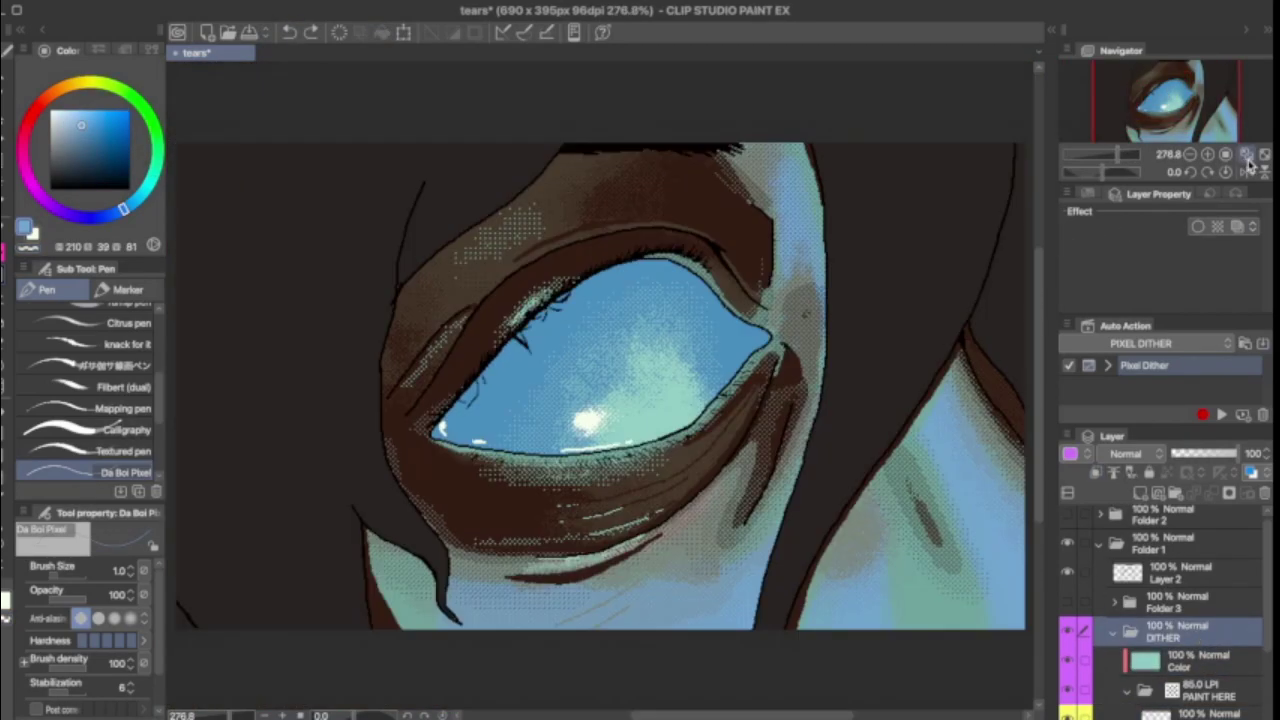
{"action": "key", "text": "b"}
{"action": "key", "text": "ctrl+s"}
Step: Merge the DITHER folder and run the Pixel Dither action again in off-white
{"action": "left_click", "coordinate": [1200, 713]}
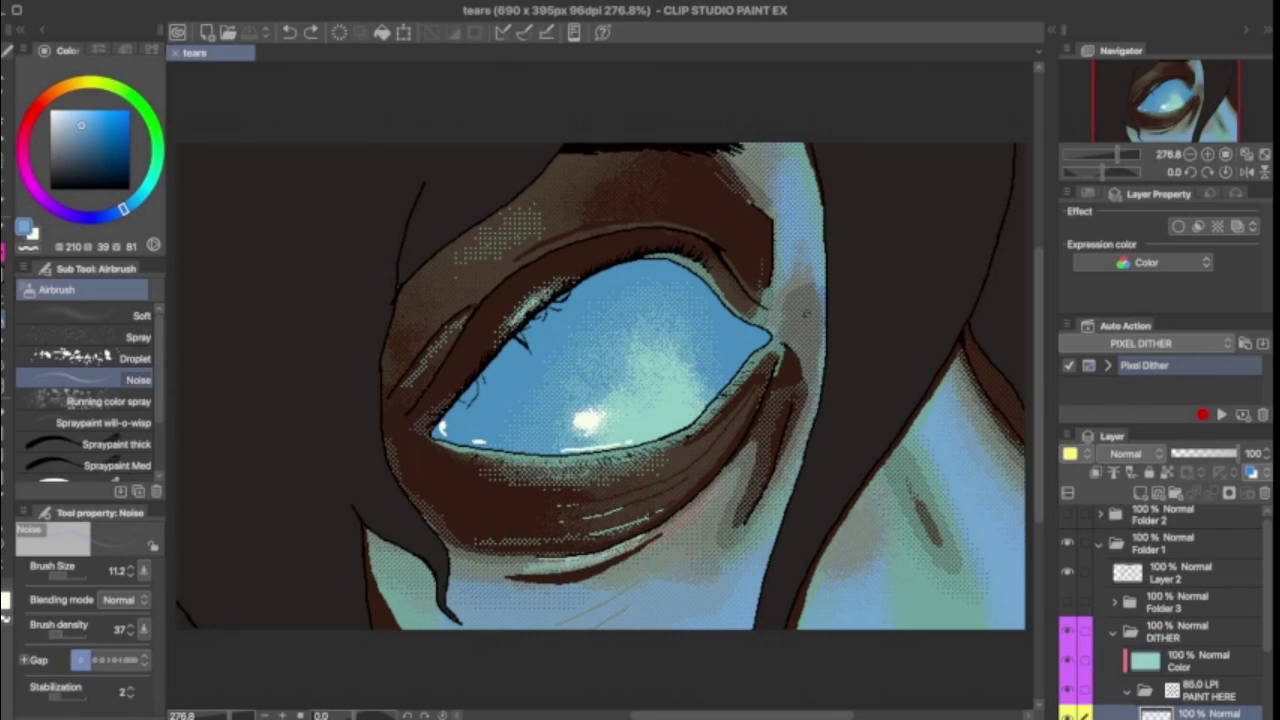
{"action": "right_click", "coordinate": [1170, 630]}
{"action": "left_click", "coordinate": [1175, 545]}
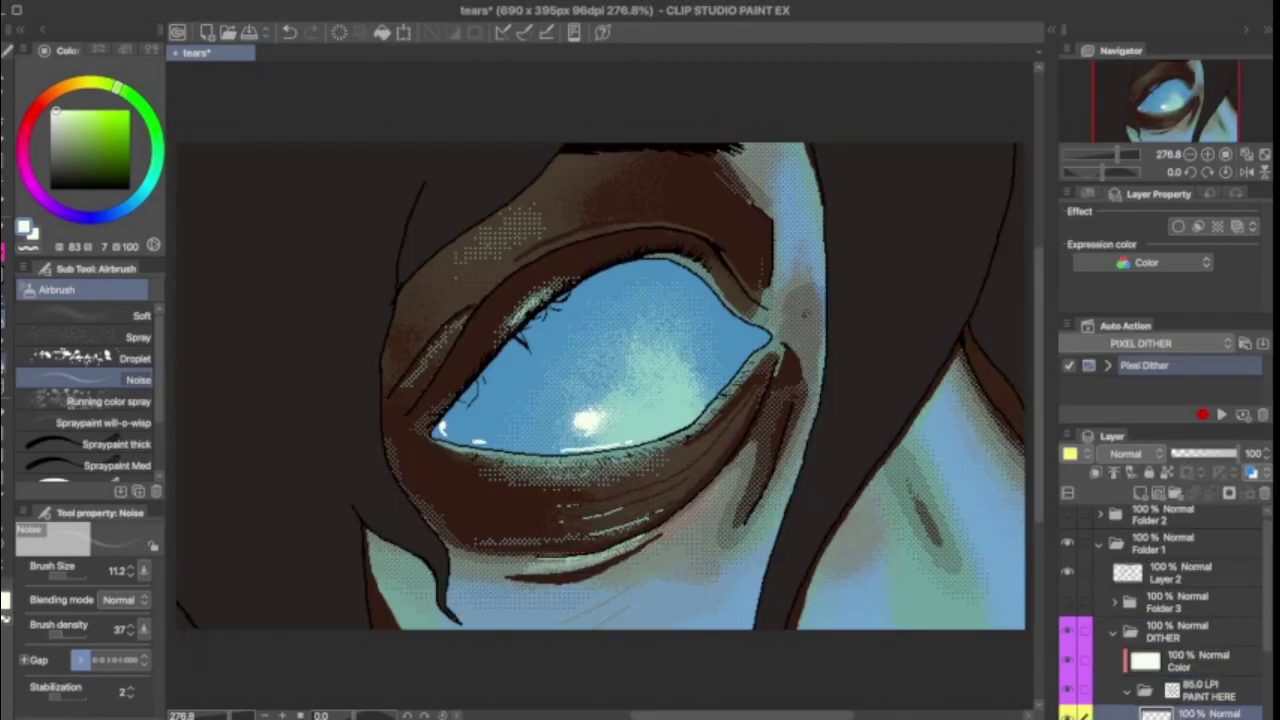
Step: Spray dithered off-white highlights over the cheek and neck with the Noise airbrush at size 58.2
{"action": "key", "text": "bracketright"}
{"action": "mouse_move", "coordinate": [630, 620]}
{"action": "left_mouse_down"}
{"action": "mouse_move", "coordinate": [765, 565]}
{"action": "mouse_move", "coordinate": [690, 600]}
{"action": "left_mouse_up"}
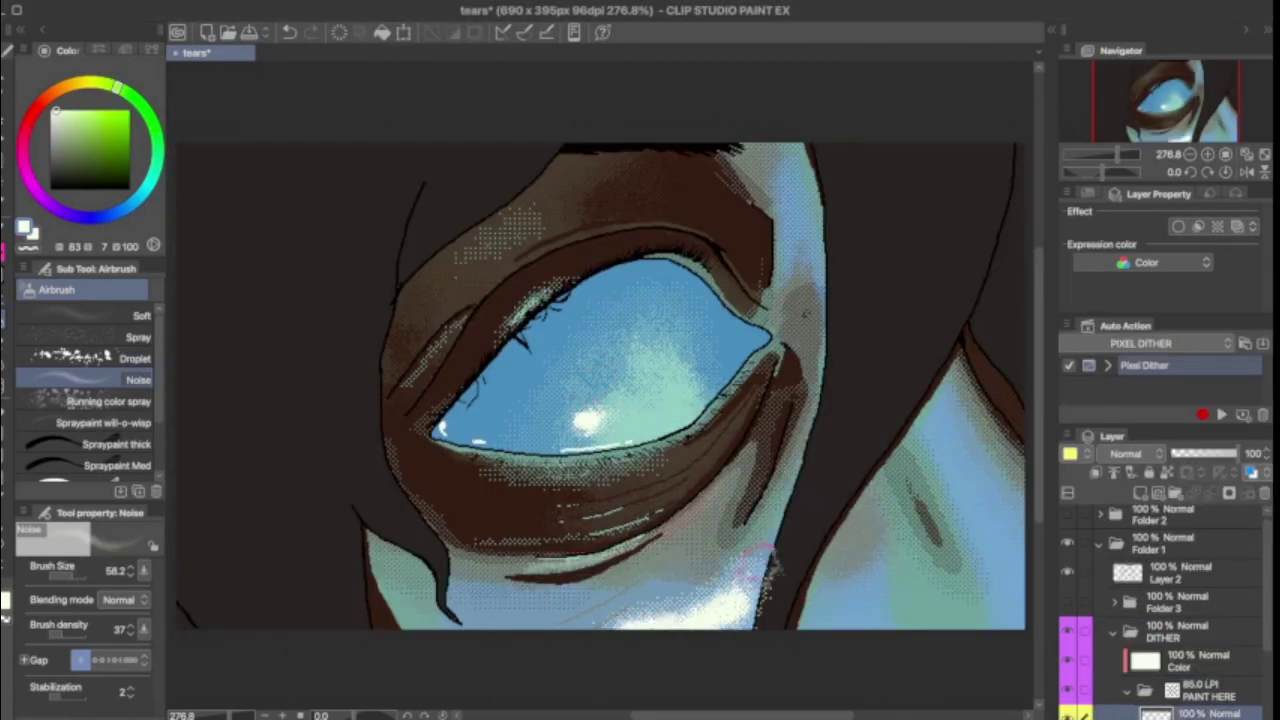
{"action": "scroll", "coordinate": [865, 595], "scroll_direction": "up", "scroll_amount": 3}
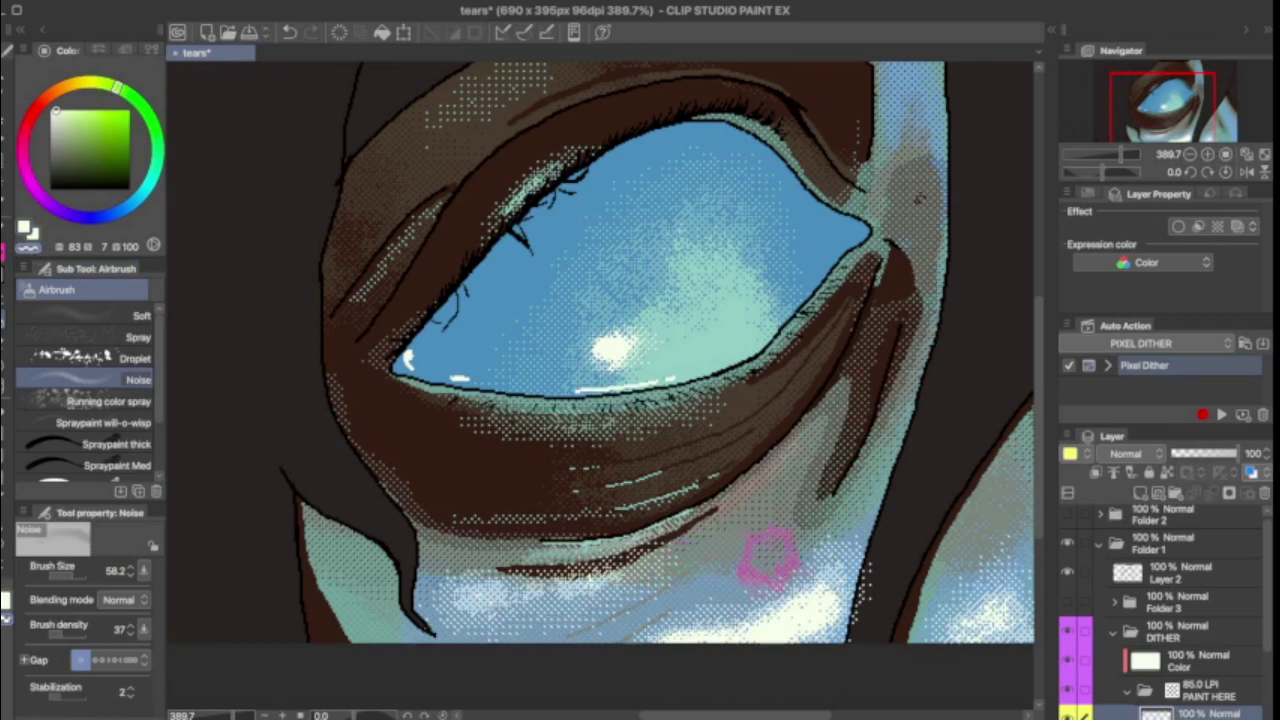
{"action": "scroll", "coordinate": [1205, 133], "scroll_direction": "down", "scroll_amount": 4}
{"action": "key", "text": "p"}
{"action": "scroll", "coordinate": [1205, 133], "scroll_direction": "up", "scroll_amount": 4}
{"action": "scroll", "coordinate": [1205, 133], "scroll_direction": "down", "scroll_amount": 5}
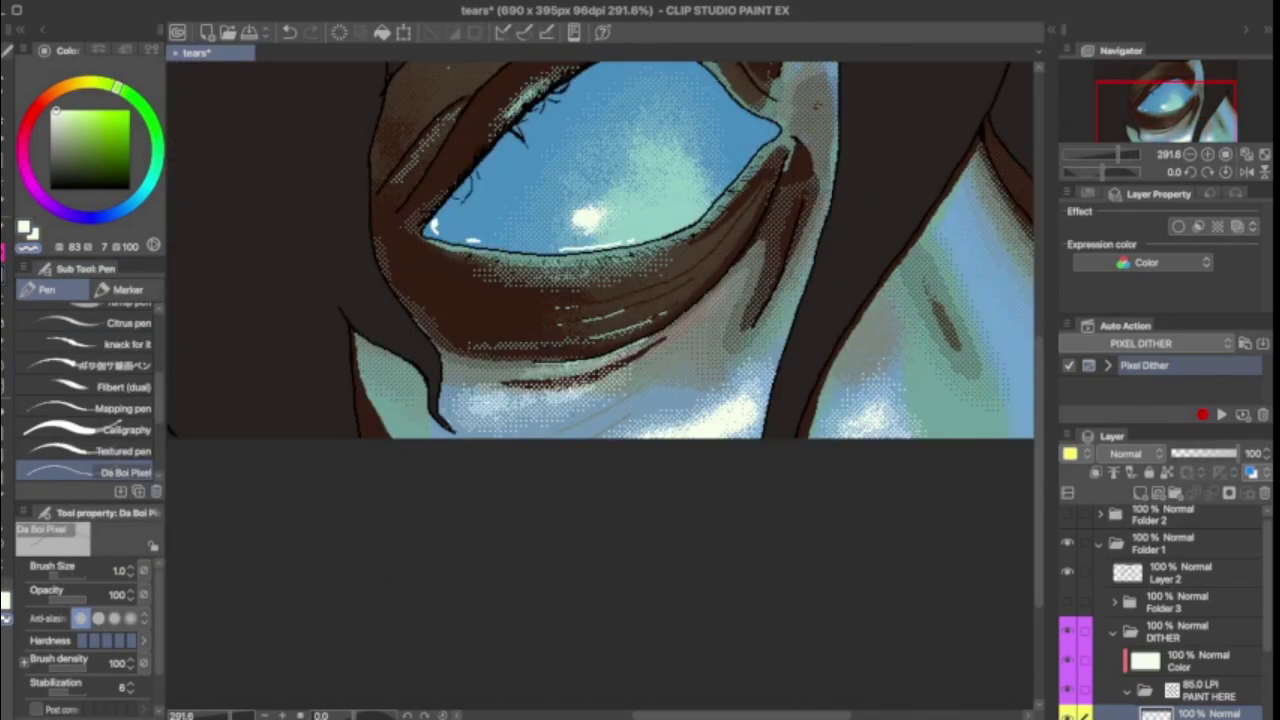
Step: Merge the dithered highlights down into Layer 1 and paint a small light teal highlight beside the eye's right corner
{"action": "right_click", "coordinate": [1170, 632]}
{"action": "left_click", "coordinate": [1060, 551]}
{"action": "right_click", "coordinate": [1069, 631]}
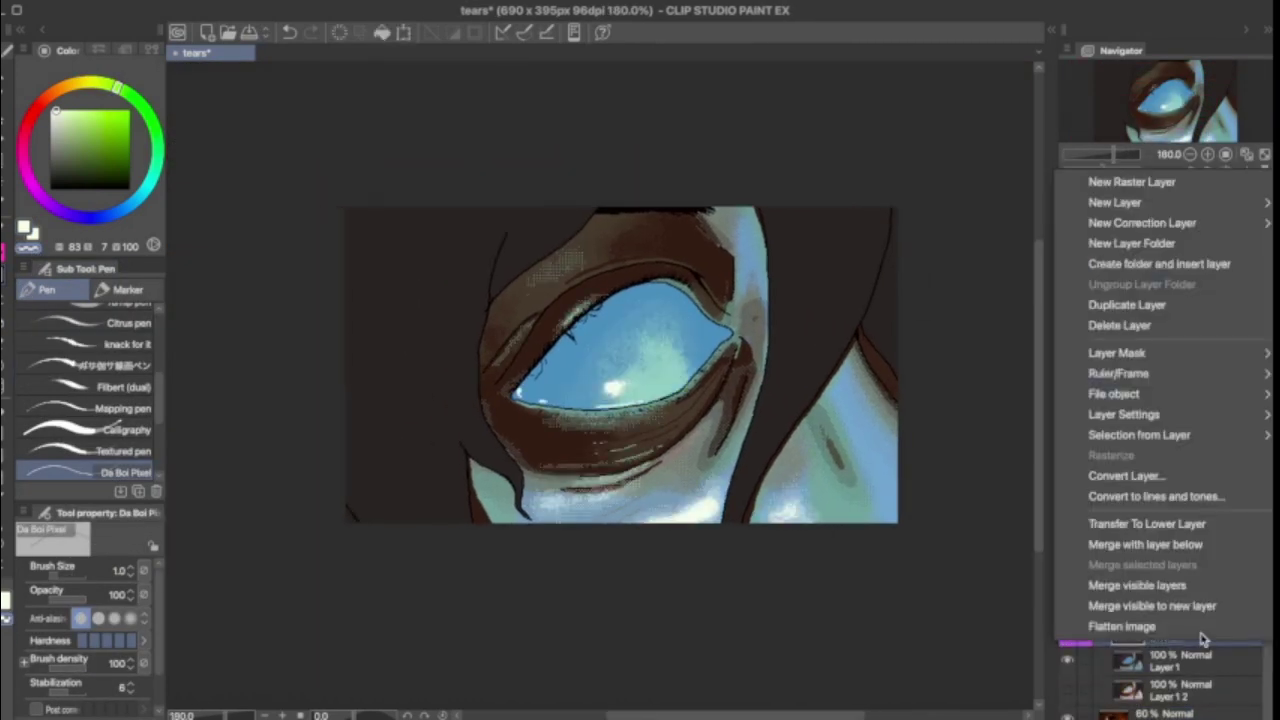
{"action": "left_click", "coordinate": [1180, 545]}
{"action": "scroll", "coordinate": [730, 323], "scroll_direction": "up", "scroll_amount": 5}
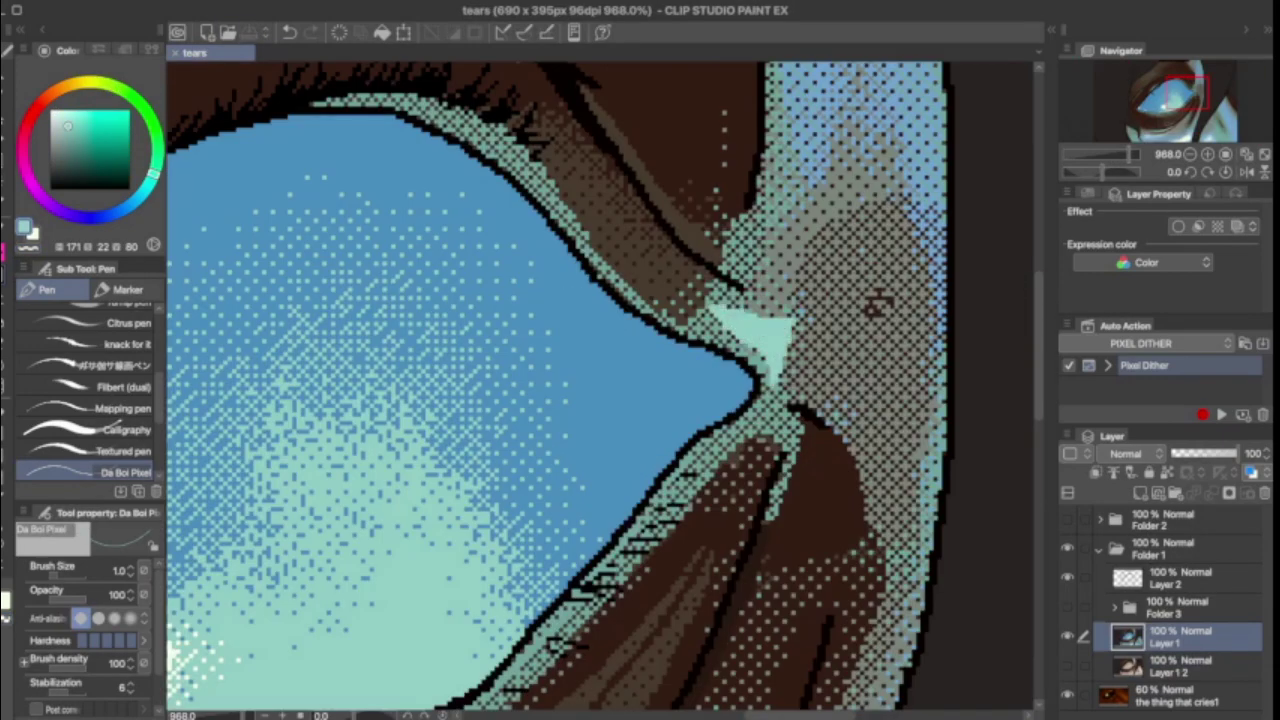
{"action": "scroll", "coordinate": [741, 304], "scroll_direction": "down", "scroll_amount": 5}
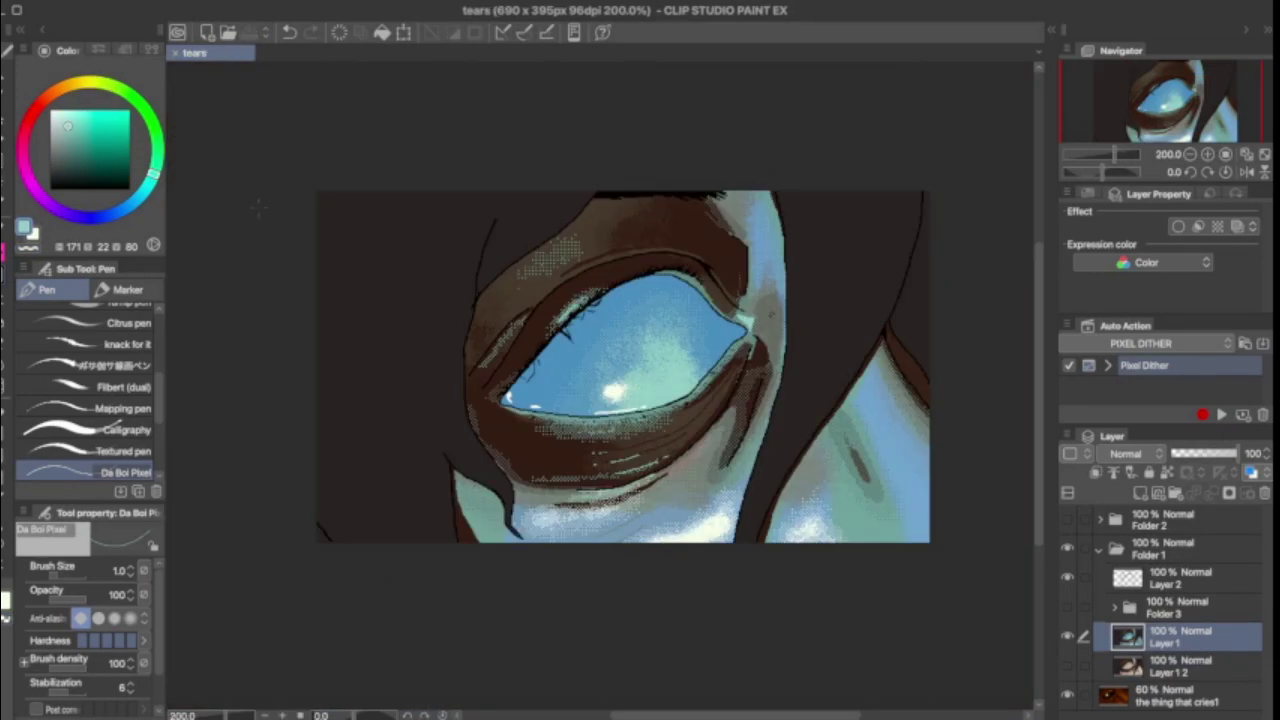
Step: Choose a muted pink and paint the left corner of the eye with the Da Boi Pixel pen
{"action": "left_click_drag", "start_coordinate": [46, 116], "coordinate": [38, 104]}
{"action": "left_click", "coordinate": [72, 130]}
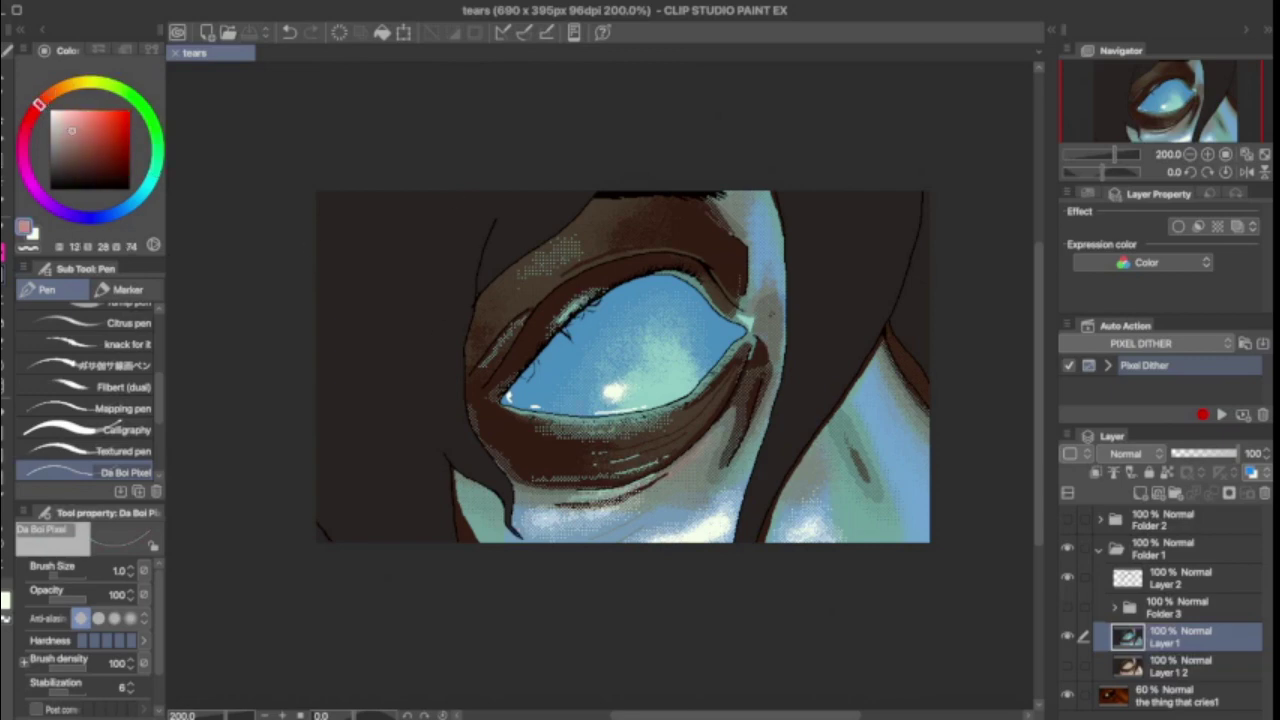
{"action": "scroll", "coordinate": [520, 395], "scroll_direction": "up", "scroll_amount": 6}
{"action": "left_click_drag", "start_coordinate": [440, 400], "coordinate": [490, 465]}
{"action": "scroll", "coordinate": [600, 380], "scroll_direction": "down", "scroll_amount": 5}
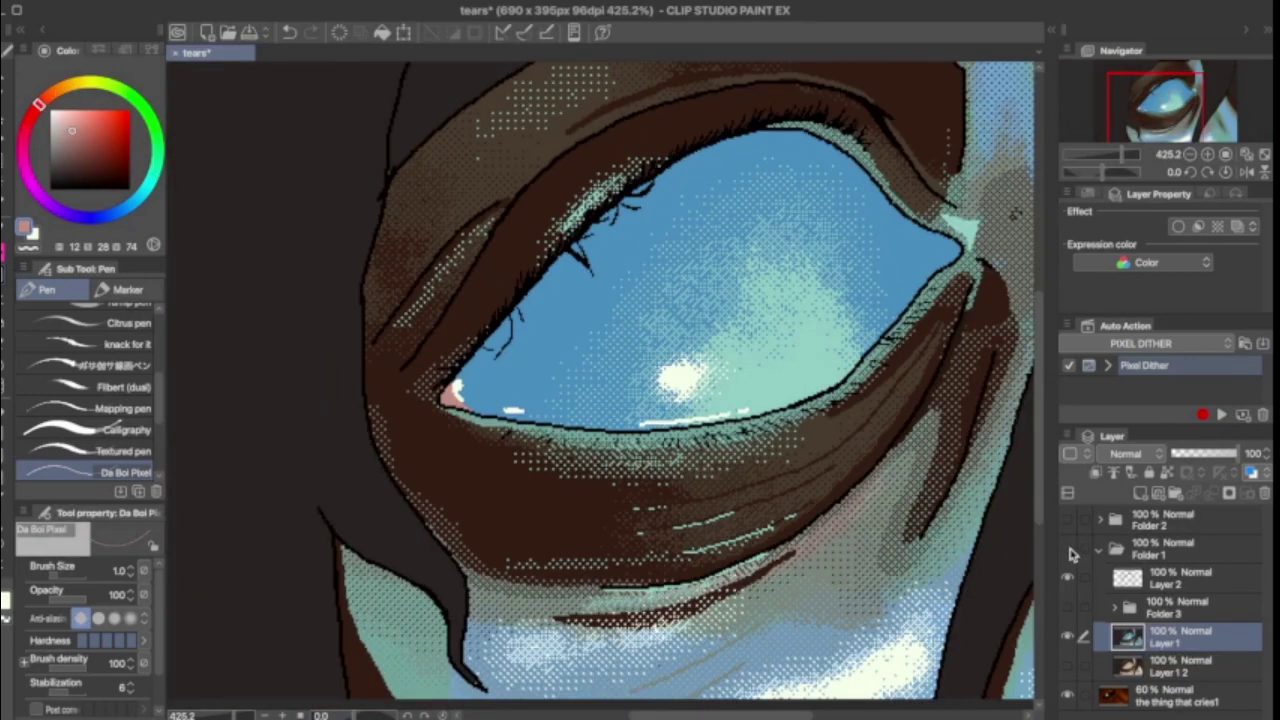
Step: Extend the muted pink waterline along the whole inner edge of the lower eyelid
{"action": "scroll", "coordinate": [600, 380], "scroll_direction": "up", "scroll_amount": 5}
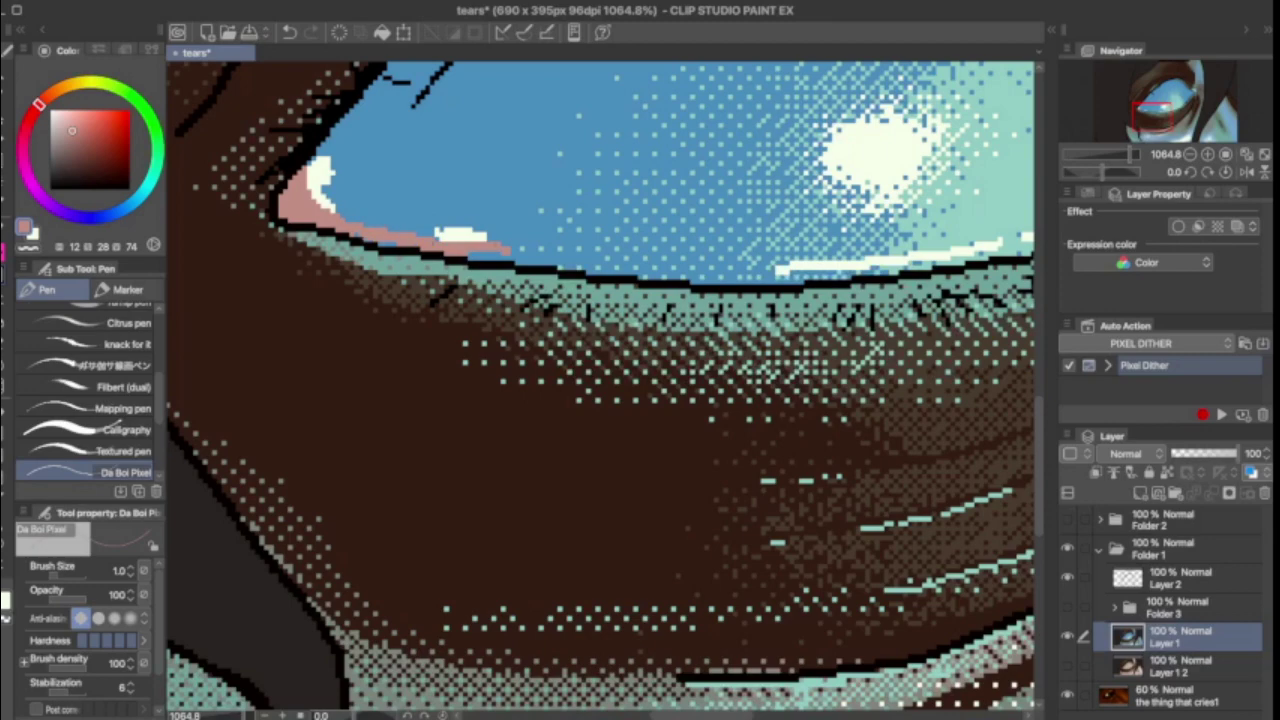
{"action": "scroll", "coordinate": [600, 380], "scroll_direction": "down", "scroll_amount": 3}
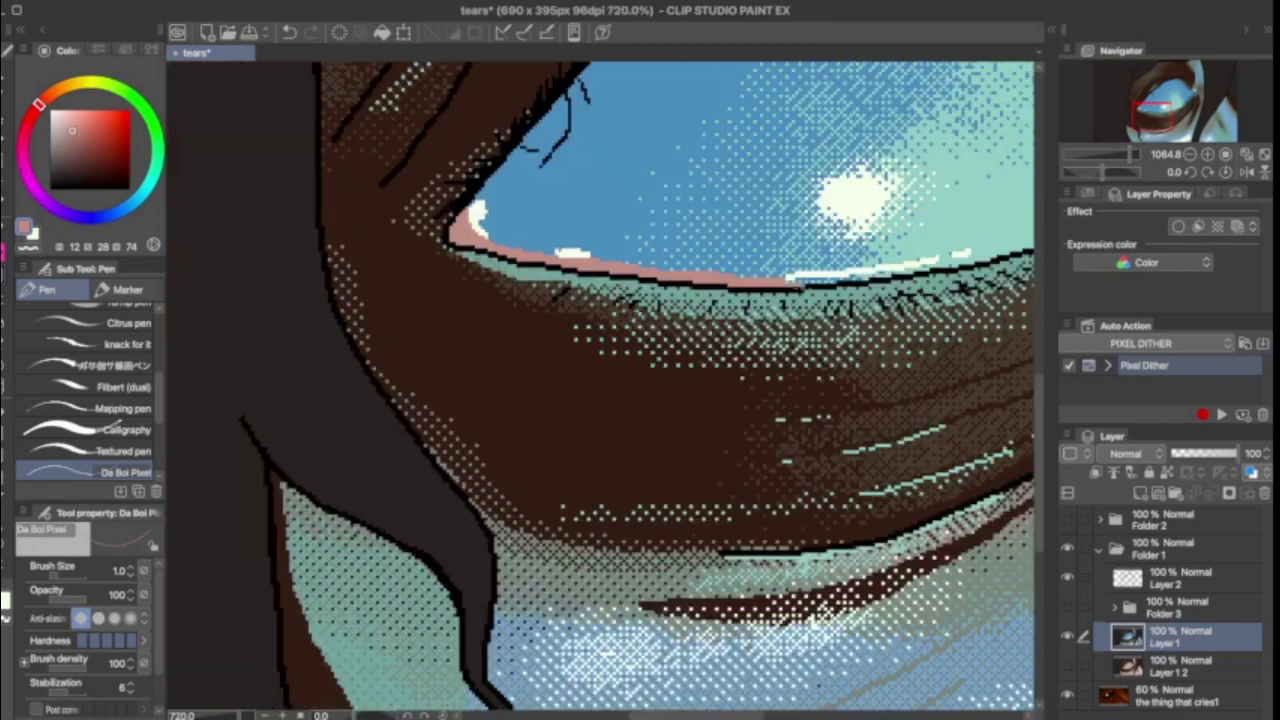
{"action": "scroll", "coordinate": [600, 380], "scroll_direction": "up", "scroll_amount": 4}
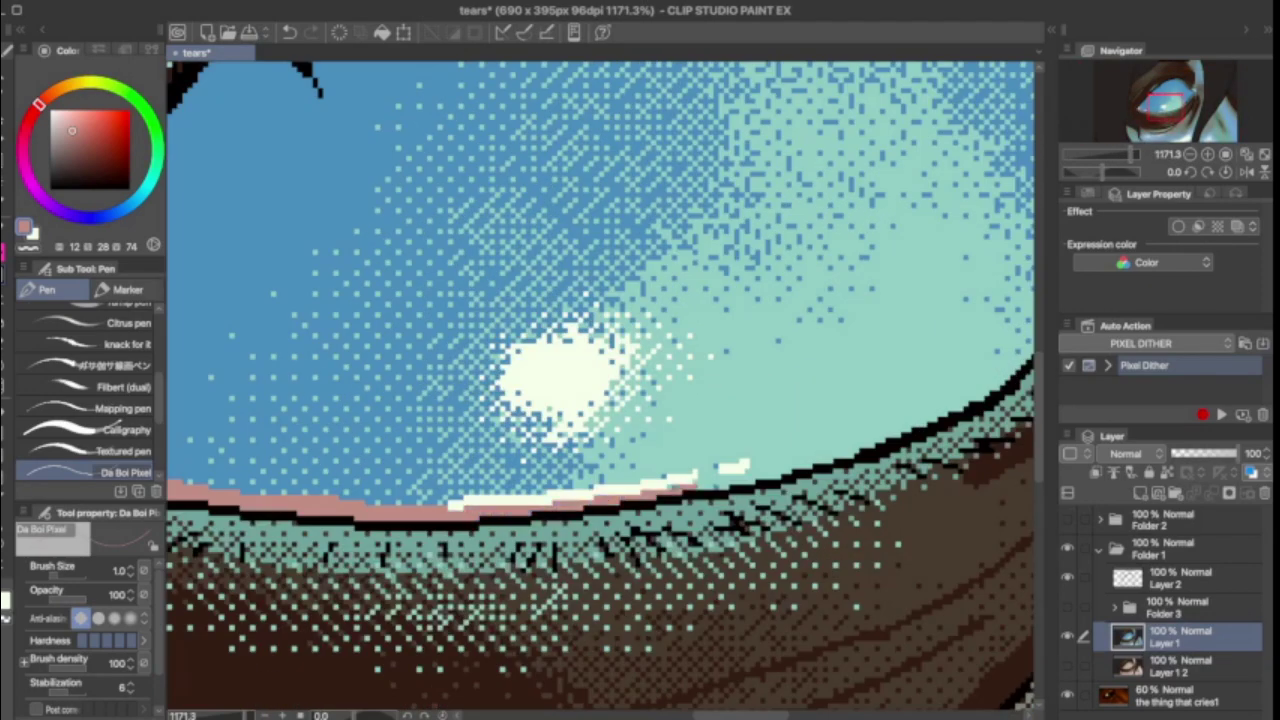
{"action": "mouse_move", "coordinate": [742, 474]}
{"action": "left_mouse_down"}
{"action": "mouse_move", "coordinate": [822, 455]}
{"action": "mouse_move", "coordinate": [988, 394]}
{"action": "left_mouse_up"}
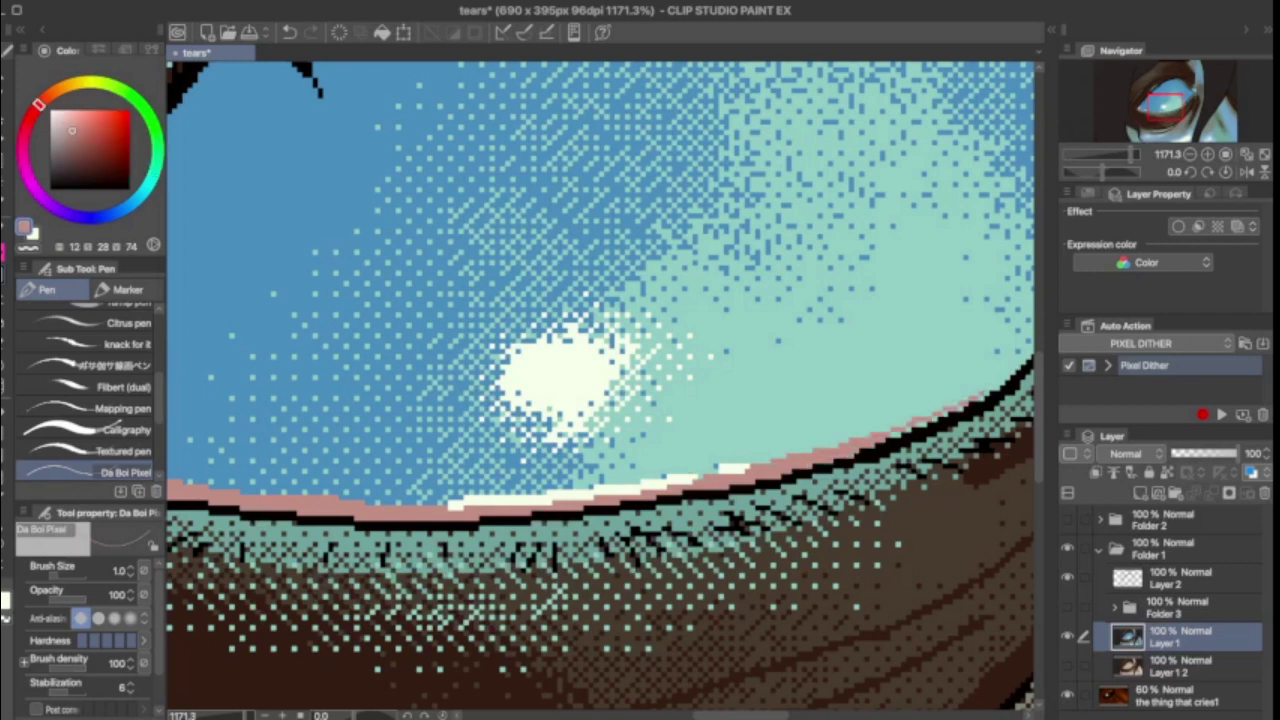
{"action": "scroll", "coordinate": [600, 380], "scroll_direction": "down", "scroll_amount": 5}
Step: Add a black-filled layer above everything in Color blending mode as a greyscale value check, and hide it
{"action": "key", "text": "ctrl+shift+n"}
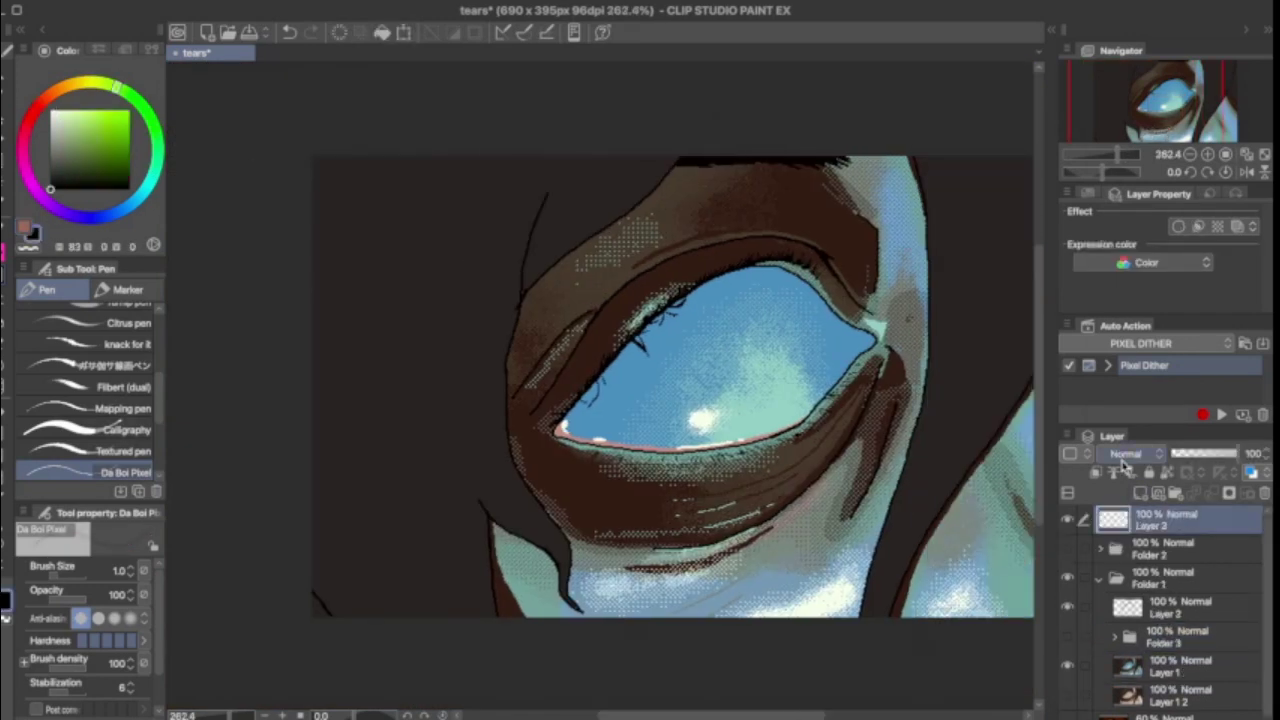
{"action": "left_click", "coordinate": [1130, 453]}
{"action": "left_click", "coordinate": [1120, 340]}
{"action": "left_click_drag", "start_coordinate": [1180, 95], "coordinate": [1200, 95]}
{"action": "scroll", "coordinate": [700, 380], "scroll_direction": "up", "scroll_amount": 5}
{"action": "left_click", "coordinate": [1067, 519]}
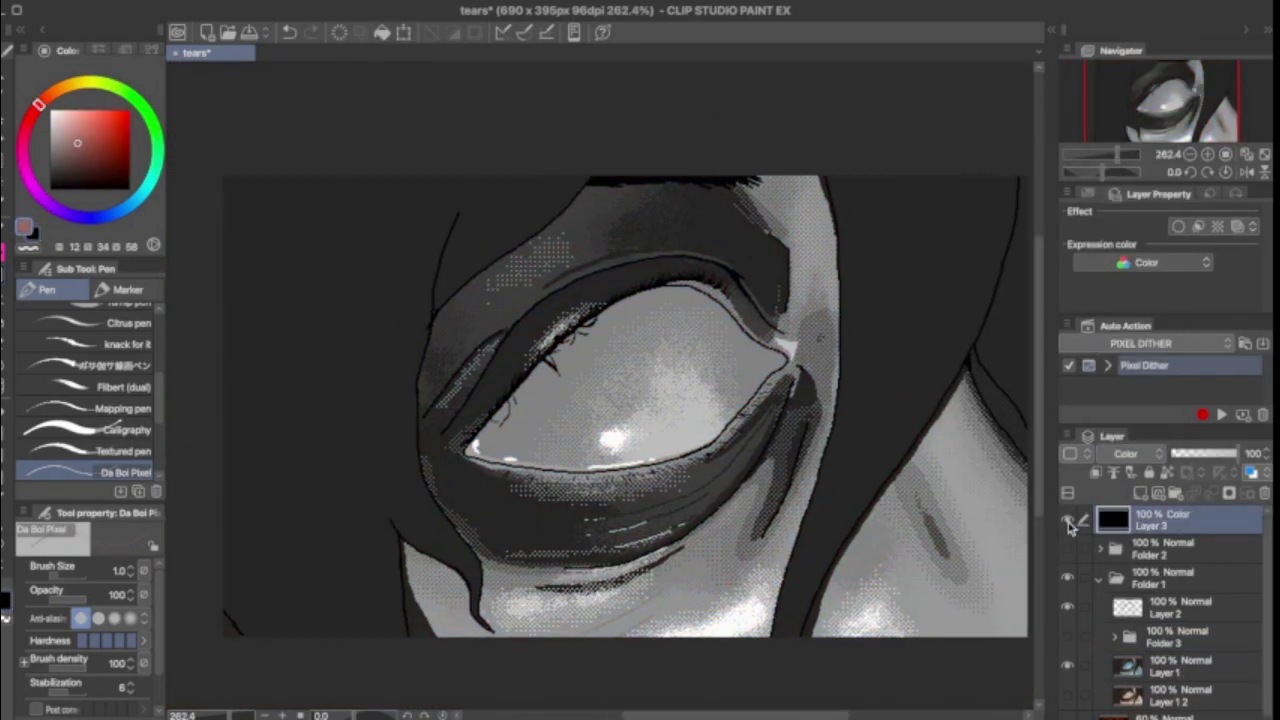
Step: On Layer 1, fill the outlined right corner of the eye with a darker muted pink
{"action": "left_click", "coordinate": [1180, 666]}
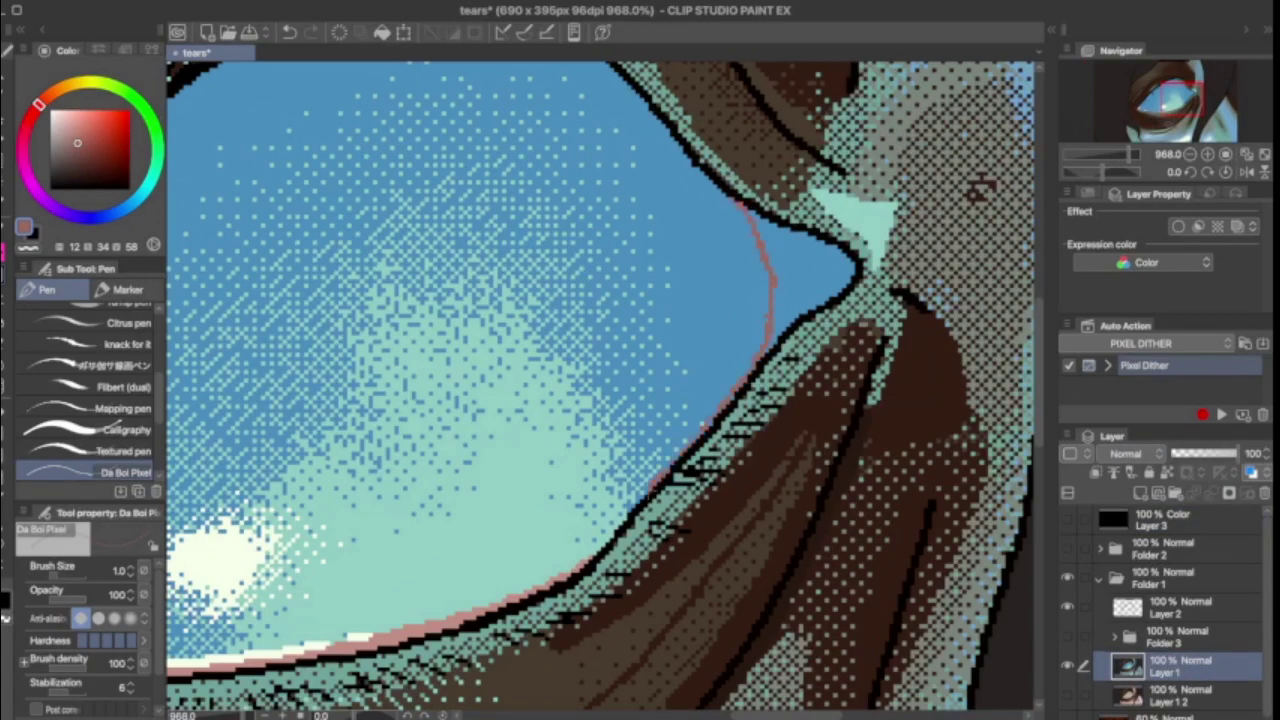
{"action": "key", "text": "g"}
{"action": "left_click", "coordinate": [800, 260]}
{"action": "key", "text": "p"}
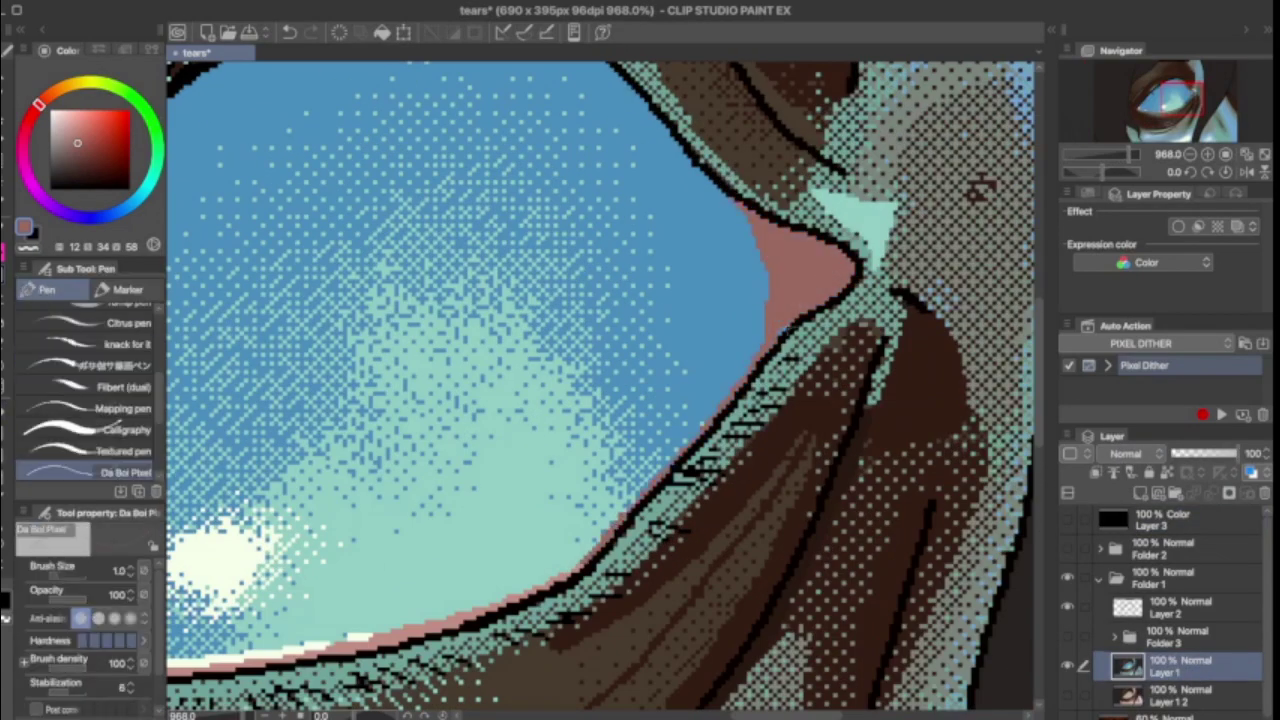
Step: Shade the pink right corner of the eye with lighter pink and add off-white glints
{"action": "scroll", "coordinate": [600, 380], "scroll_direction": "down", "scroll_amount": 3}
{"action": "scroll", "coordinate": [600, 380], "scroll_direction": "up", "scroll_amount": 3}
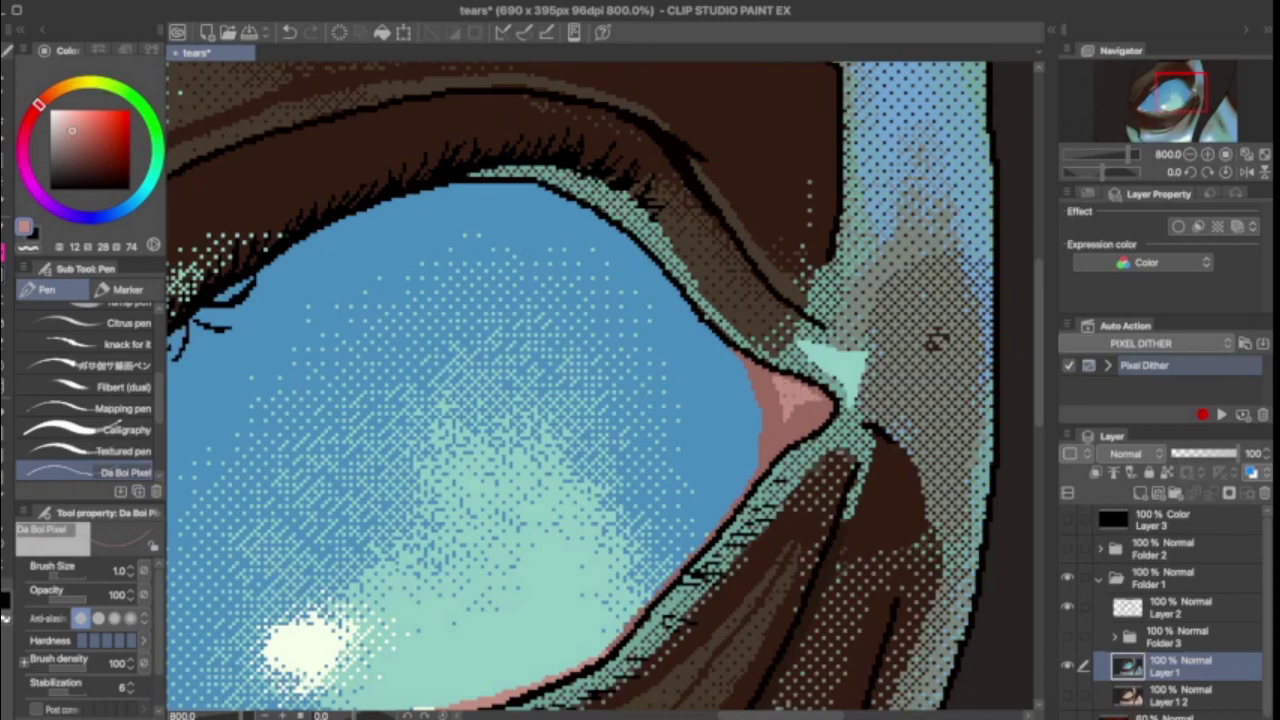
{"action": "scroll", "coordinate": [600, 390], "scroll_direction": "down", "scroll_amount": 5}
{"action": "scroll", "coordinate": [600, 390], "scroll_direction": "up", "scroll_amount": 6}
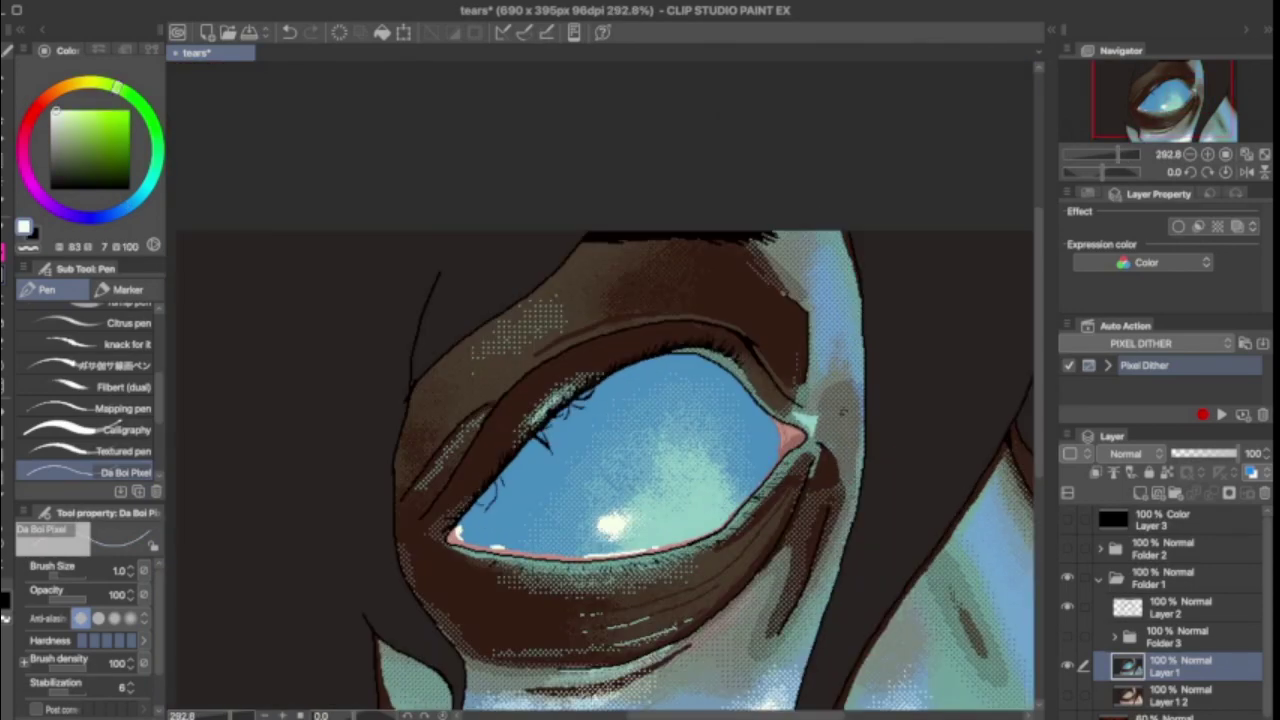
{"action": "scroll", "coordinate": [600, 390], "scroll_direction": "down", "scroll_amount": 2}
{"action": "scroll", "coordinate": [600, 390], "scroll_direction": "up", "scroll_amount": 1}
{"action": "scroll", "coordinate": [600, 390], "scroll_direction": "down", "scroll_amount": 4}
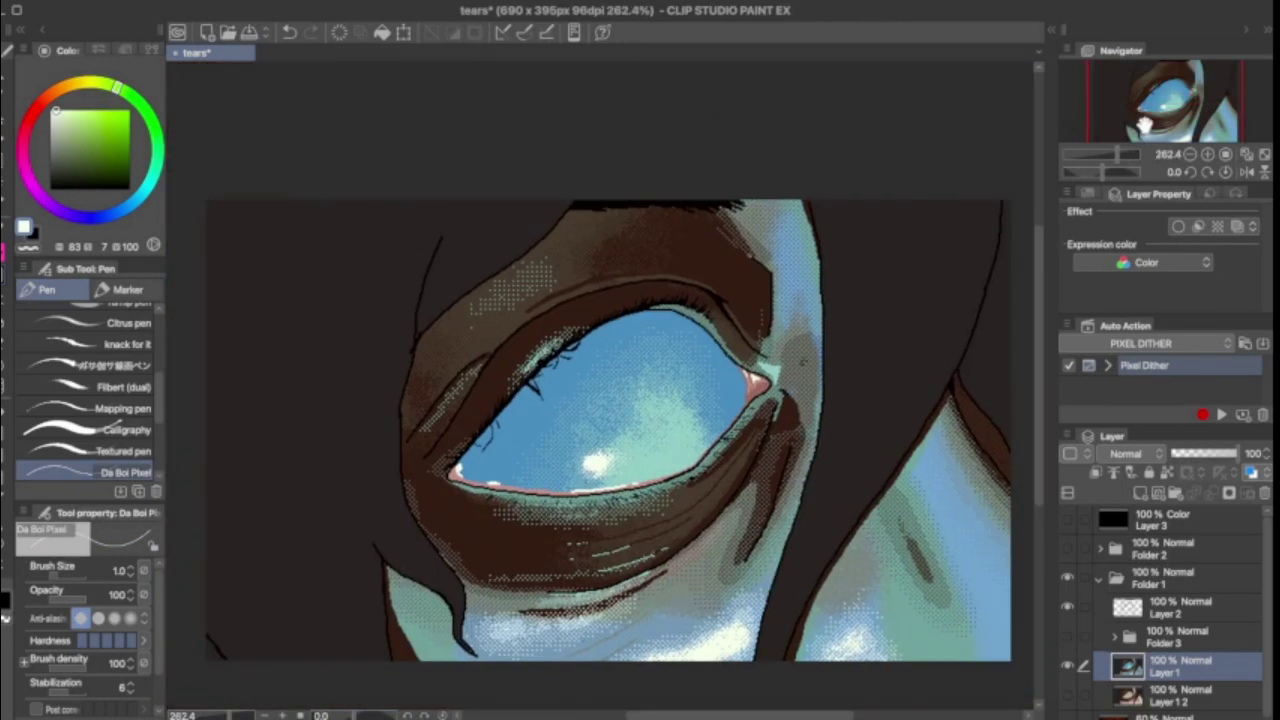
Step: Touch up the eyeball's edges around both corners with the Da Boi Pixel pen, sampling the eyeball blue and outline black
{"action": "left_click", "coordinate": [500, 457], "text": "alt"}
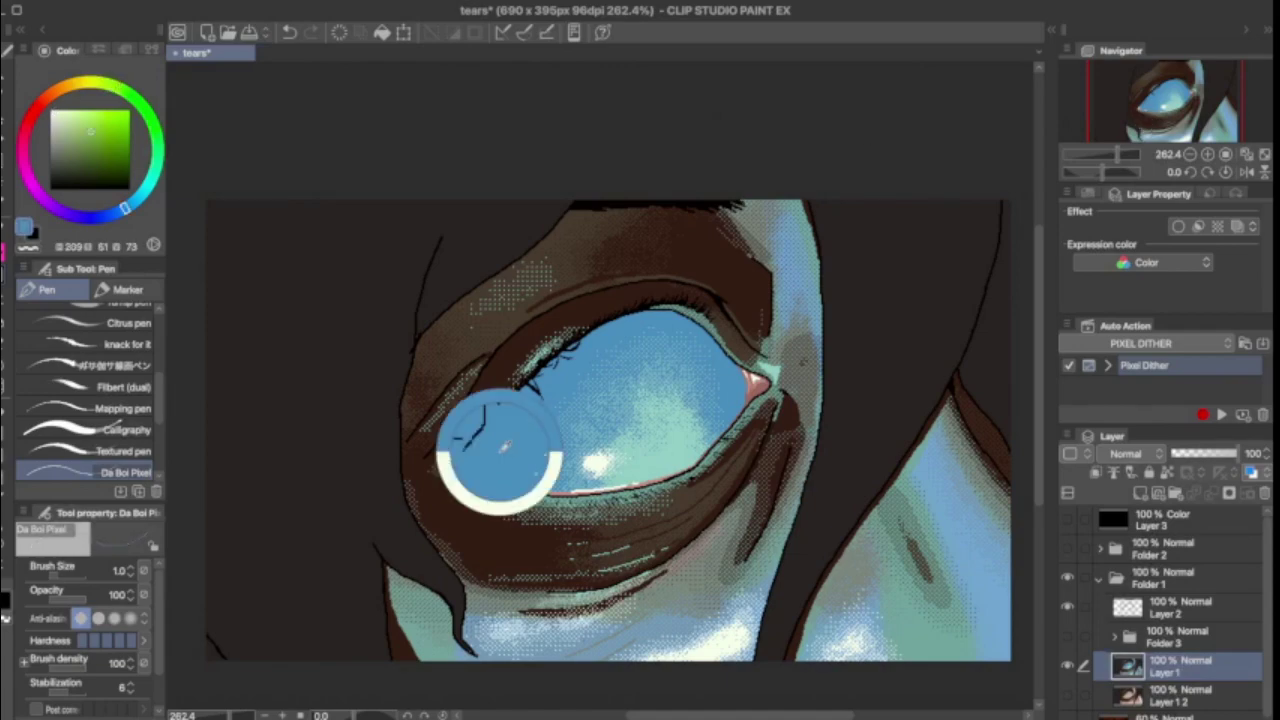
{"action": "scroll", "coordinate": [500, 457], "scroll_direction": "up", "scroll_amount": 4}
{"action": "scroll", "coordinate": [500, 457], "scroll_direction": "down", "scroll_amount": 3}
{"action": "left_click", "coordinate": [628, 172], "text": "alt"}
{"action": "scroll", "coordinate": [628, 172], "scroll_direction": "up", "scroll_amount": 3}
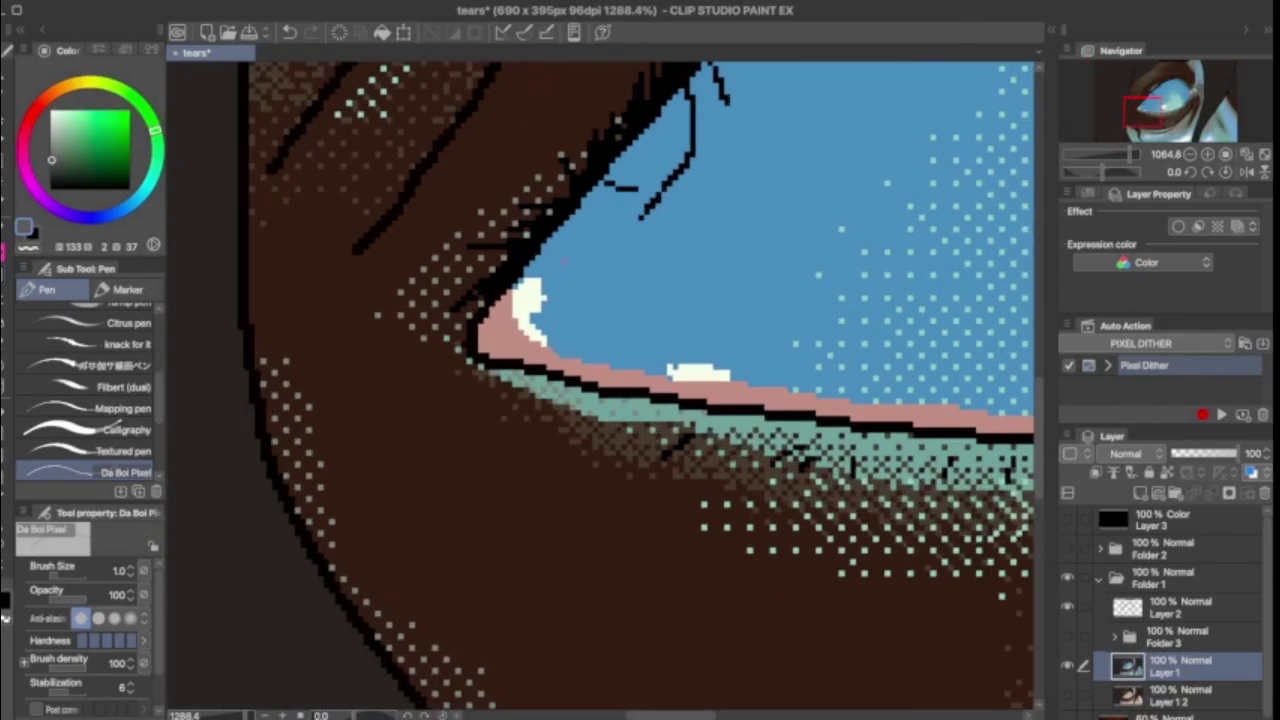
{"action": "scroll", "coordinate": [600, 400], "scroll_direction": "down", "scroll_amount": 3}
{"action": "scroll", "coordinate": [840, 230], "scroll_direction": "up", "scroll_amount": 4}
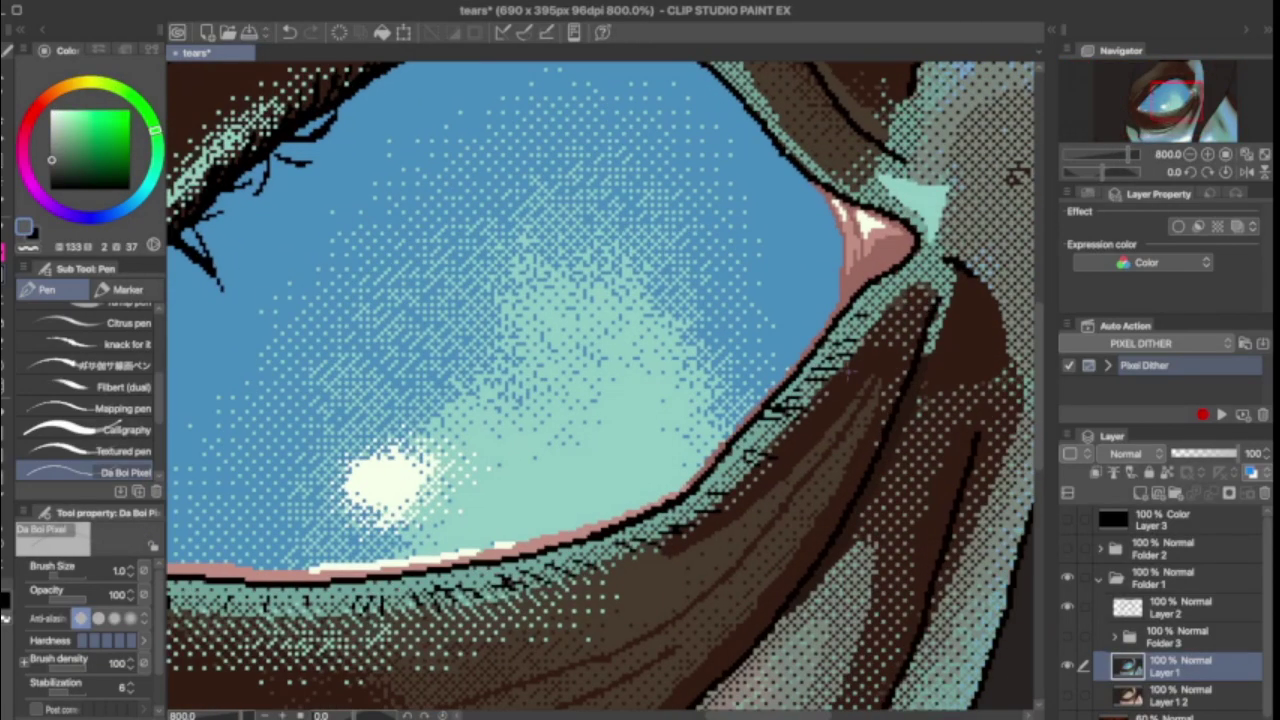
{"action": "left_click_drag", "start_coordinate": [838, 178], "coordinate": [832, 270]}
{"action": "left_click", "coordinate": [836, 200], "text": "alt"}
{"action": "scroll", "coordinate": [830, 300], "scroll_direction": "down", "scroll_amount": 5}
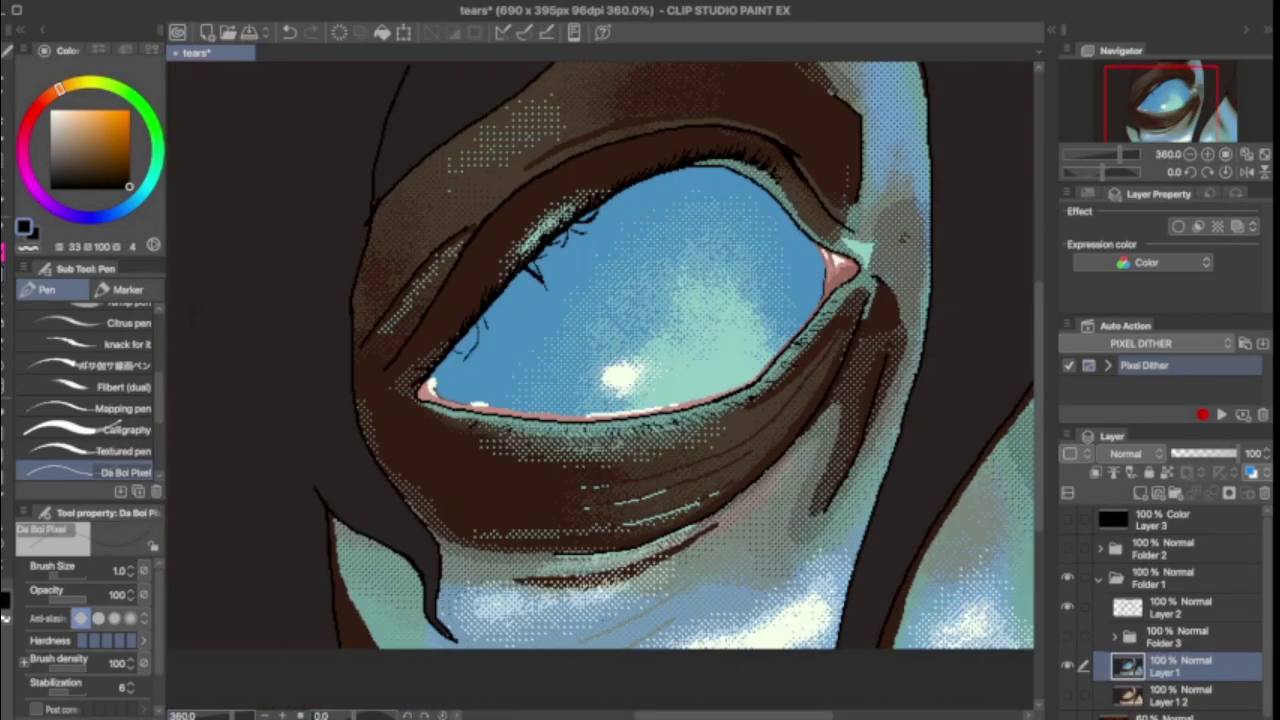
Step: Draw a light teal rim highlight along the vertical edge of the dark eye socket beside the nose, and fit the whole image
{"action": "left_click", "coordinate": [929, 449], "text": "alt"}
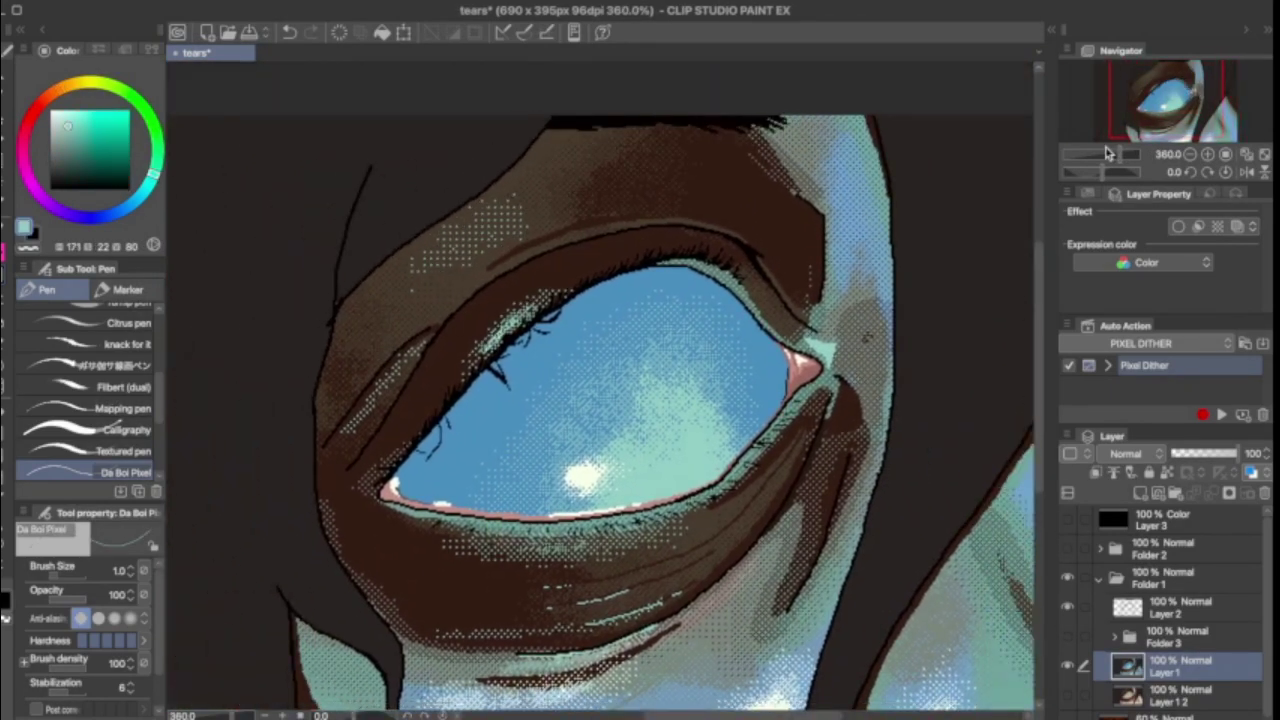
{"action": "scroll", "coordinate": [929, 449], "scroll_direction": "up", "scroll_amount": 3}
{"action": "scroll", "coordinate": [810, 400], "scroll_direction": "up", "scroll_amount": 2}
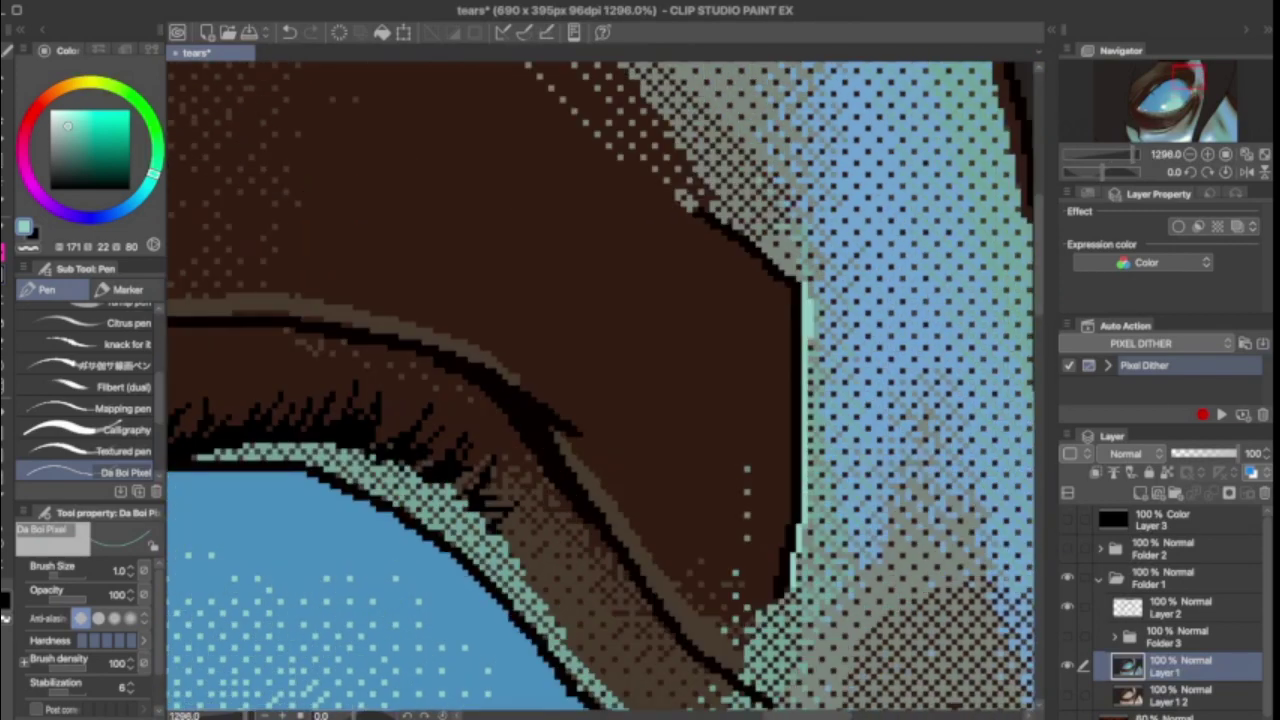
{"action": "left_click_drag", "start_coordinate": [811, 336], "coordinate": [800, 588]}
{"action": "left_click", "coordinate": [1247, 155]}
{"action": "left_click", "coordinate": [1250, 156]}
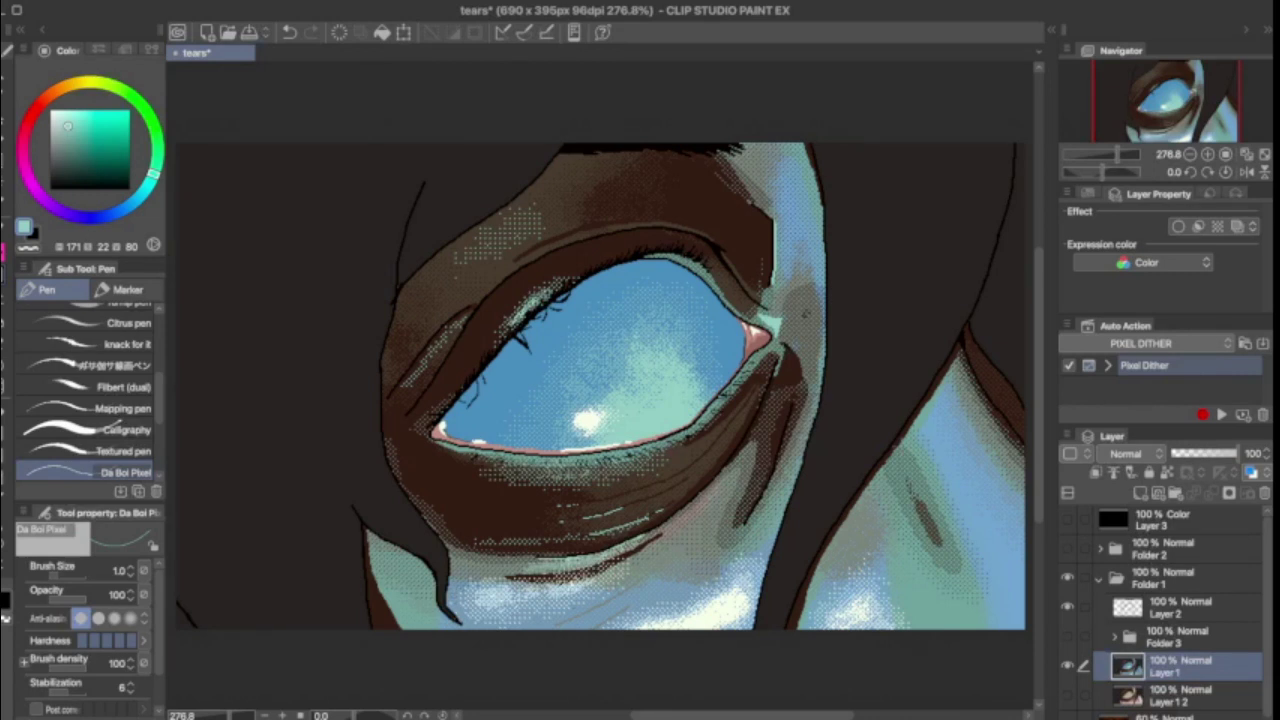
Step: Run the Pixel Dither action with a muted grey-blue and airbrush an oval iris on the eyeball near the inner corner
{"action": "left_click", "coordinate": [114, 212]}
{"action": "left_click", "coordinate": [82, 146]}
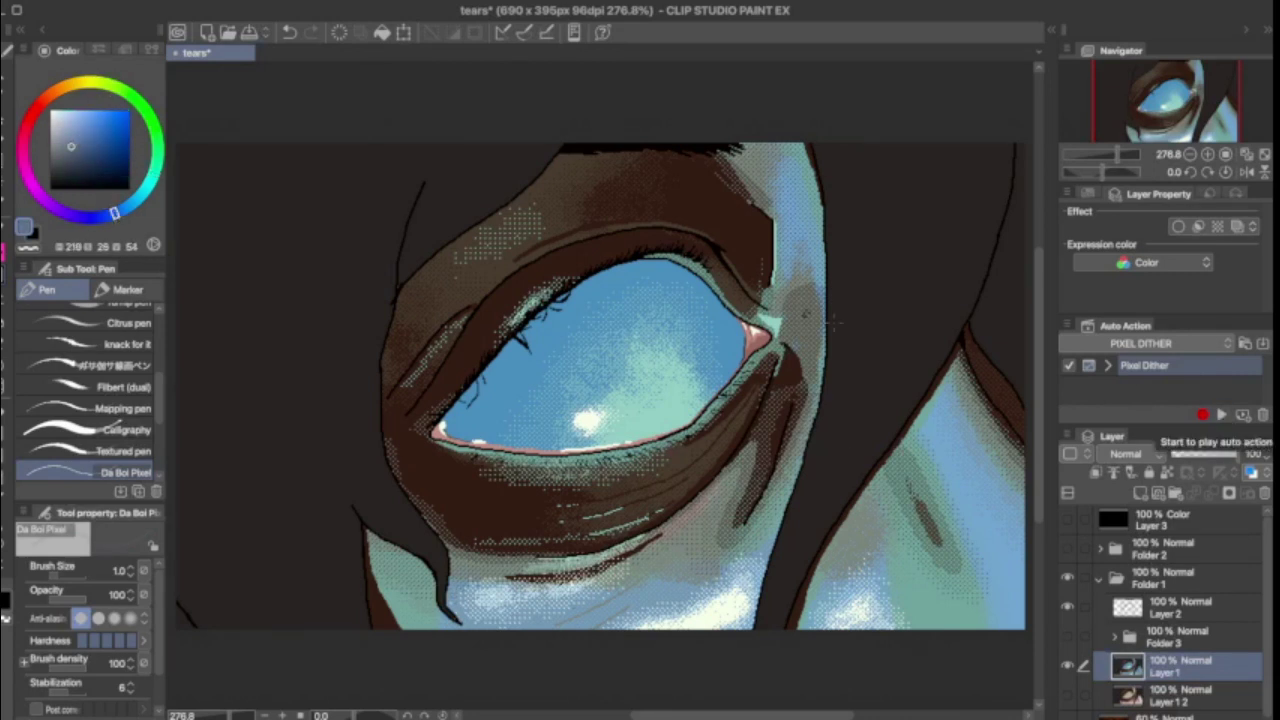
{"action": "left_click", "coordinate": [1221, 414]}
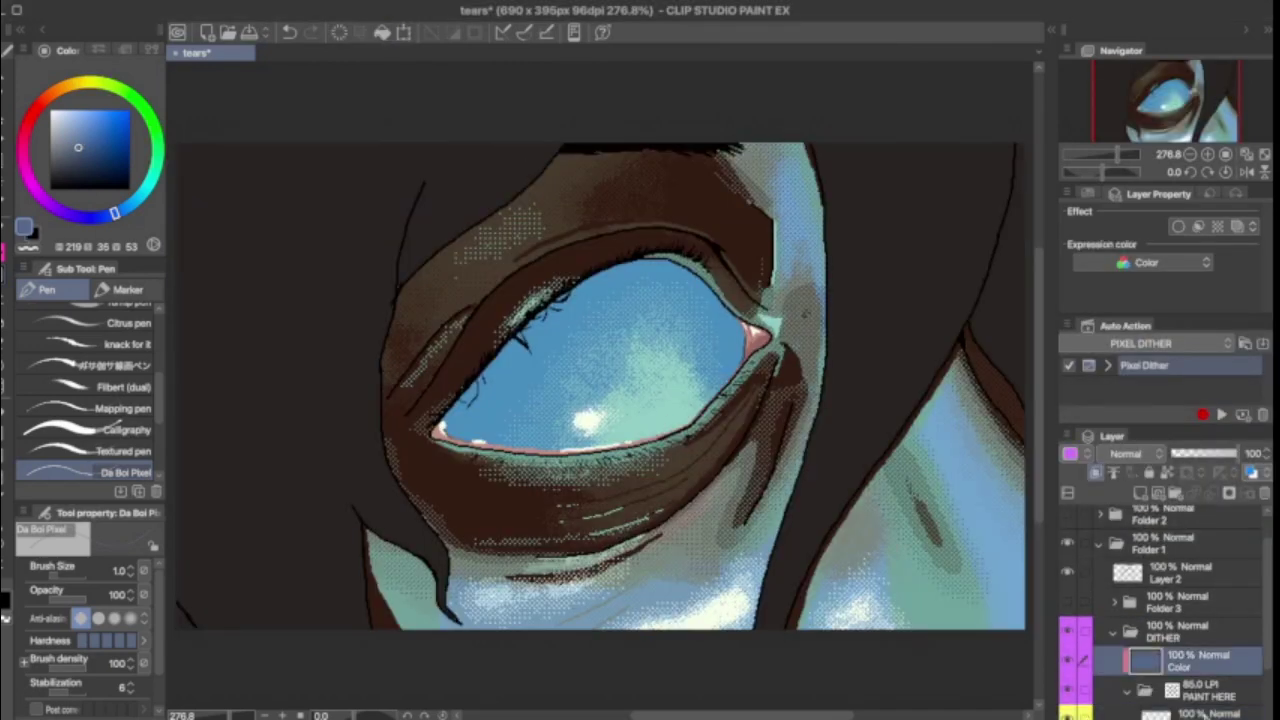
{"action": "key", "text": "b"}
{"action": "scroll", "coordinate": [700, 300], "scroll_direction": "up", "scroll_amount": 3}
{"action": "mouse_move", "coordinate": [650, 290]}
{"action": "left_mouse_down"}
{"action": "mouse_move", "coordinate": [701, 415]}
{"action": "mouse_move", "coordinate": [660, 412]}
{"action": "mouse_move", "coordinate": [683, 305]}
{"action": "mouse_move", "coordinate": [668, 445]}
{"action": "mouse_move", "coordinate": [688, 362]}
{"action": "mouse_move", "coordinate": [640, 400]}
{"action": "left_mouse_up"}
{"action": "scroll", "coordinate": [640, 400], "scroll_direction": "down", "scroll_amount": 4}
{"action": "scroll", "coordinate": [674, 366], "scroll_direction": "up", "scroll_amount": 5}
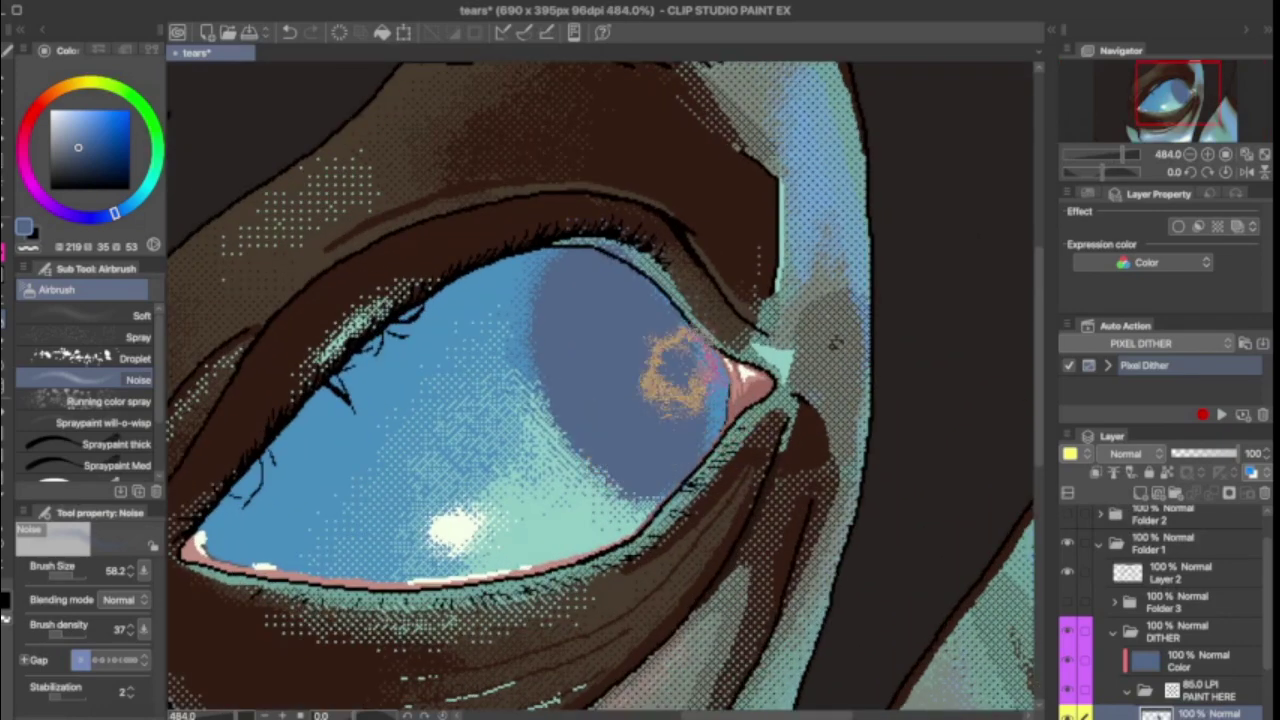
Step: Merge the iris's dither folder into a single layer above Layer 1
{"action": "key", "text": "p"}
{"action": "scroll", "coordinate": [581, 196], "scroll_direction": "up", "scroll_amount": 2}
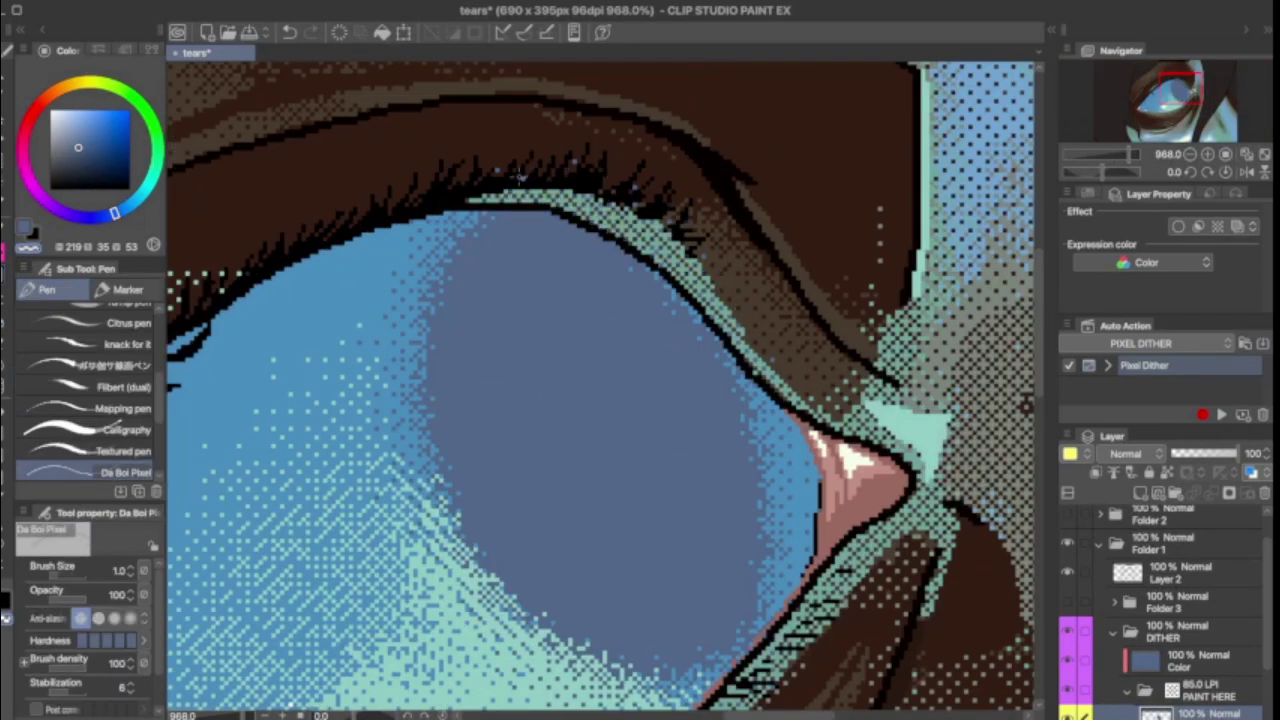
{"action": "scroll", "coordinate": [605, 390], "scroll_direction": "down", "scroll_amount": 1}
{"action": "scroll", "coordinate": [800, 379], "scroll_direction": "down", "scroll_amount": 8}
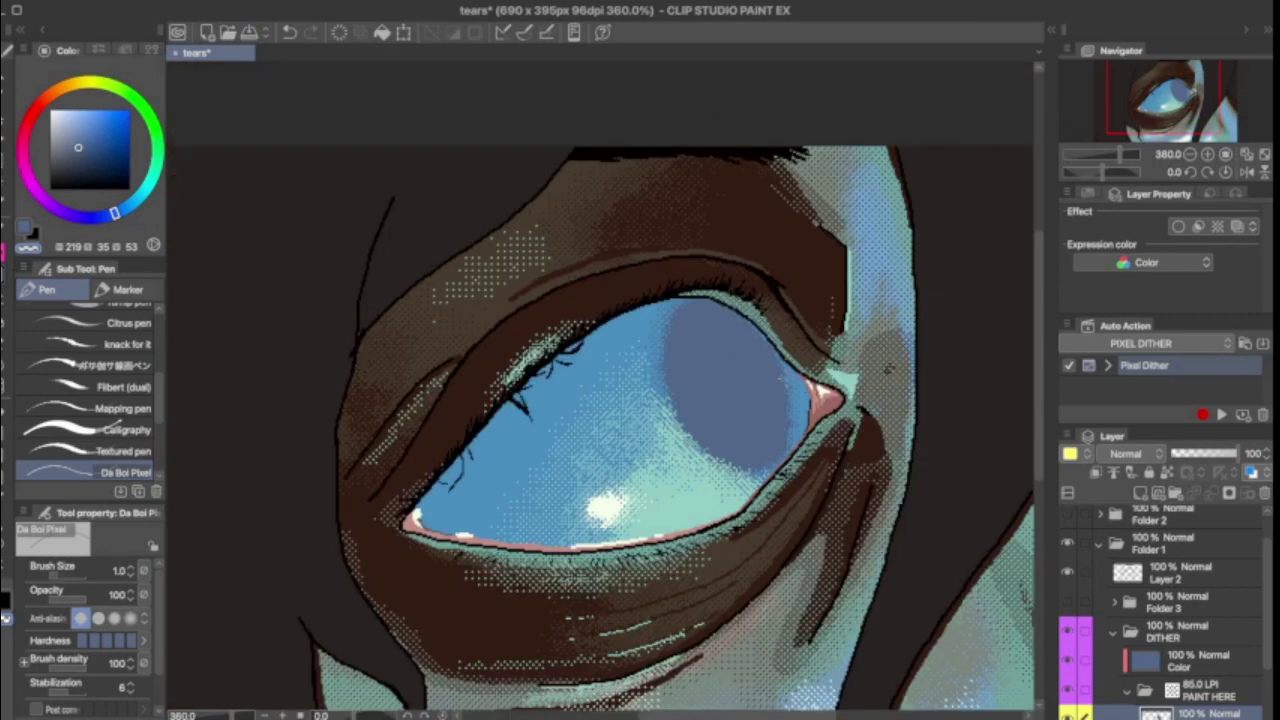
{"action": "scroll", "coordinate": [1183, 600], "scroll_direction": "up", "scroll_amount": 1}
{"action": "left_click", "coordinate": [1200, 665]}
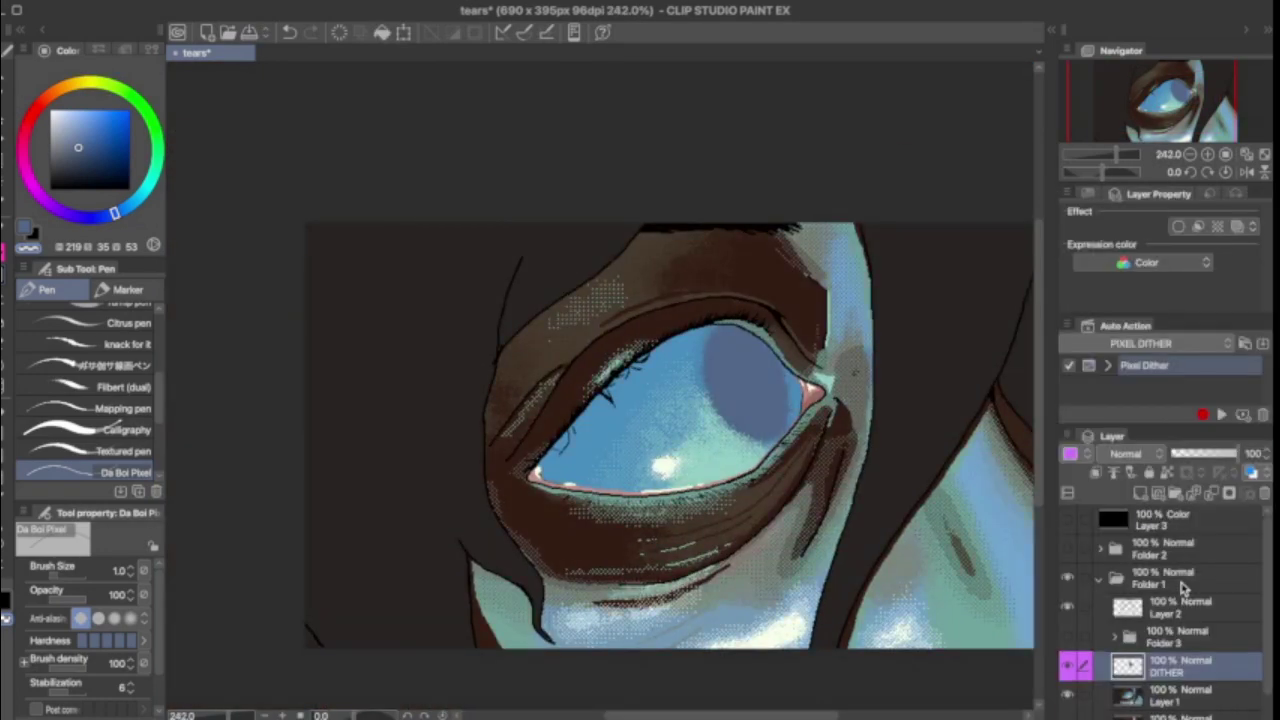
Step: Draw a narrow off-white wedge-shaped glint at the lower edge of the iris with the Da Boi Pixel pen
{"action": "key", "text": "x"}
{"action": "scroll", "coordinate": [746, 437], "scroll_direction": "up", "scroll_amount": 6}
{"action": "scroll", "coordinate": [703, 452], "scroll_direction": "up", "scroll_amount": 1}
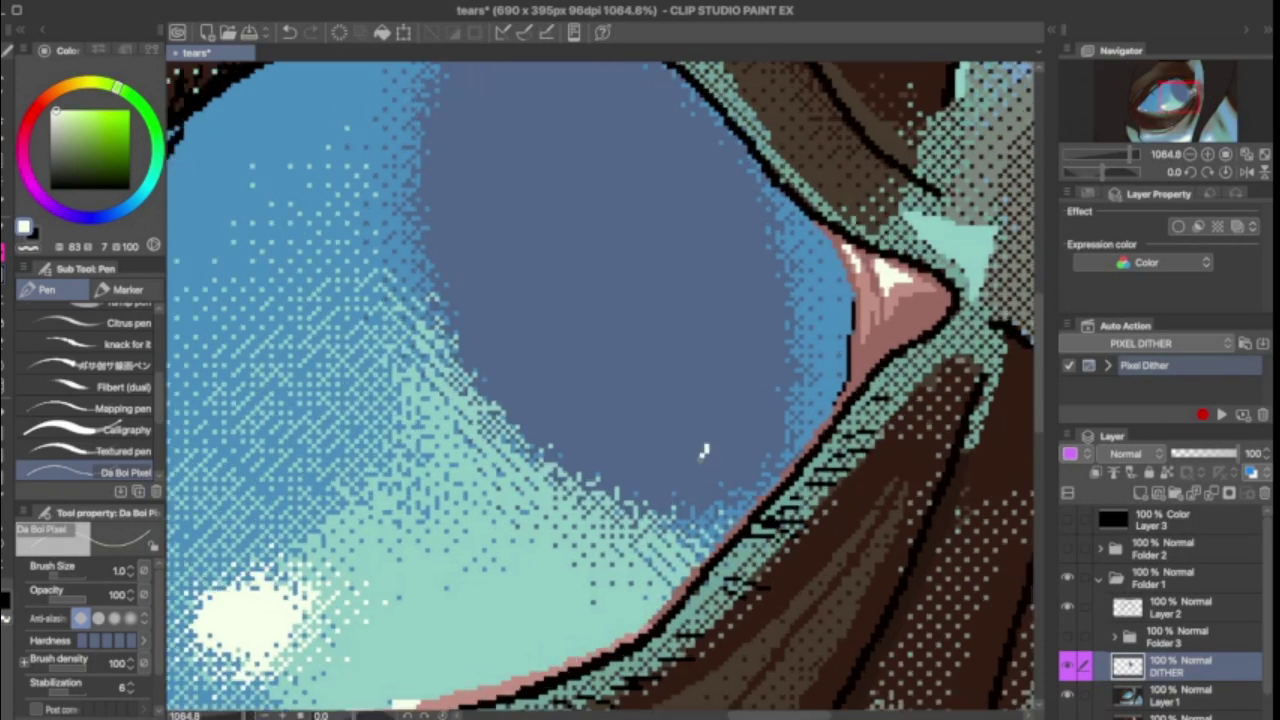
{"action": "scroll", "coordinate": [780, 500], "scroll_direction": "up", "scroll_amount": 1}
Step: Fill the iris glint with a lighter muted blue based on the sampled iris colour
{"action": "left_click", "coordinate": [780, 500], "text": "alt"}
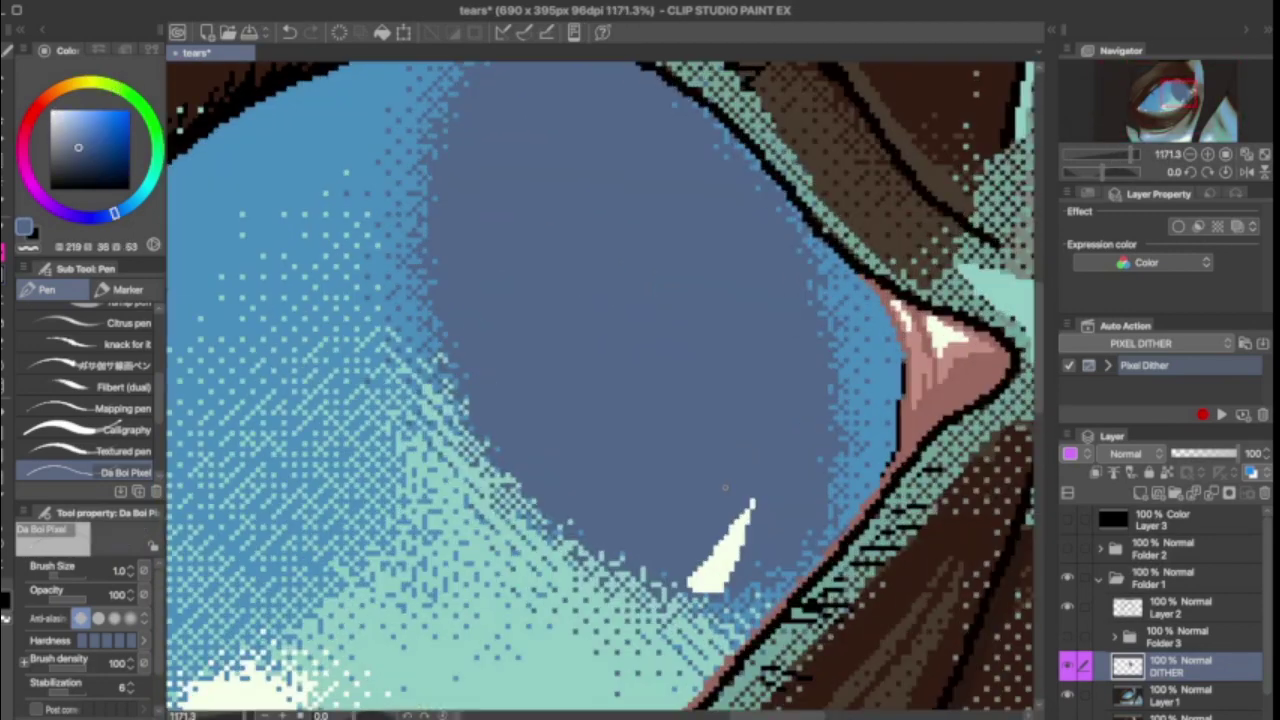
{"action": "key", "text": "g"}
{"action": "scroll", "coordinate": [780, 500], "scroll_direction": "up", "scroll_amount": 1}
{"action": "left_click", "coordinate": [783, 505]}
{"action": "scroll", "coordinate": [886, 536], "scroll_direction": "down", "scroll_amount": 8}
{"action": "scroll", "coordinate": [886, 536], "scroll_direction": "up", "scroll_amount": 8}
{"action": "left_click", "coordinate": [700, 430], "text": "alt"}
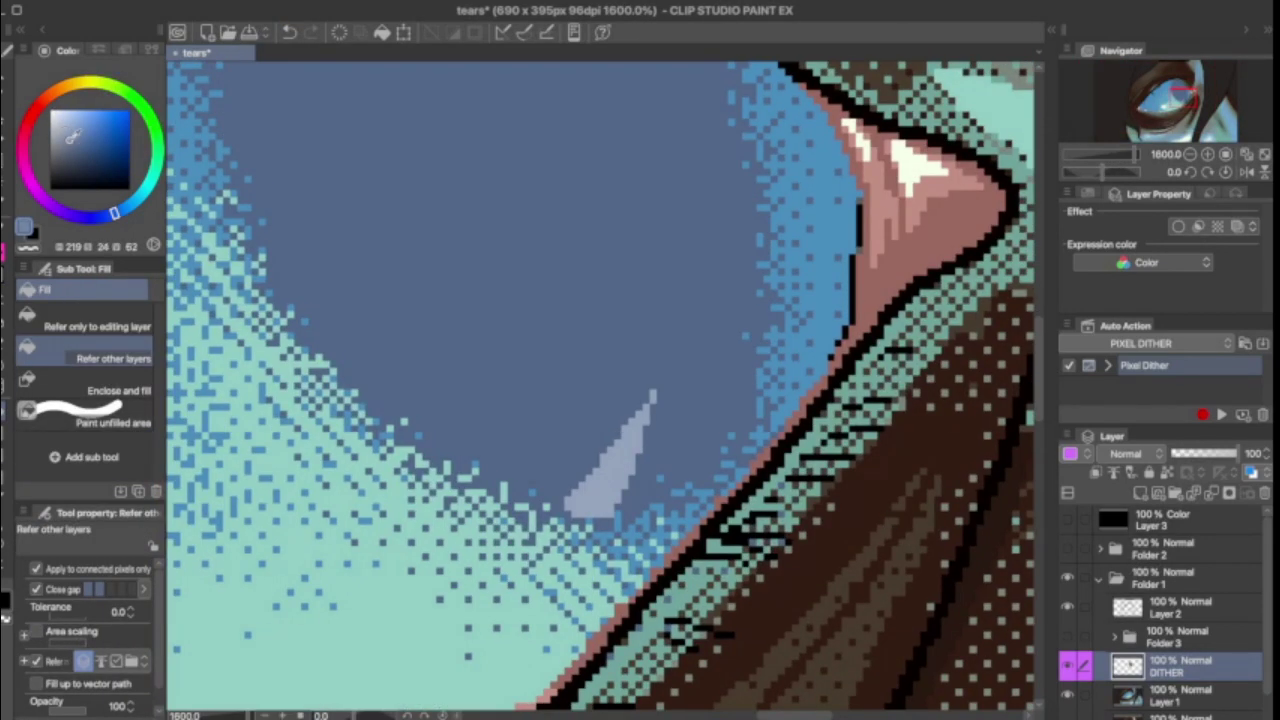
{"action": "left_click", "coordinate": [606, 460]}
{"action": "scroll", "coordinate": [690, 400], "scroll_direction": "down", "scroll_amount": 8}
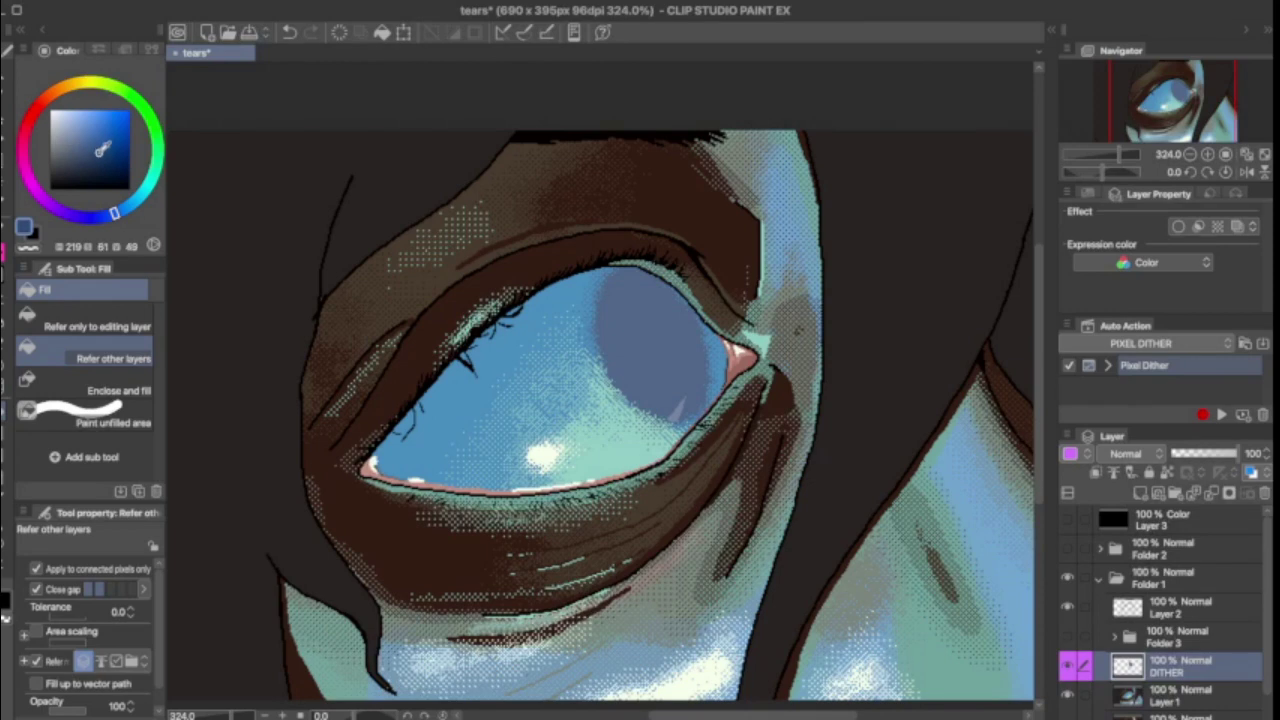
Step: Run Pixel Dither with a grey-brown, airbrush an oval patch in the middle of the iris with the Noise brush, and merge it
{"action": "left_click", "coordinate": [1221, 414]}
{"action": "left_click", "coordinate": [762, 367]}
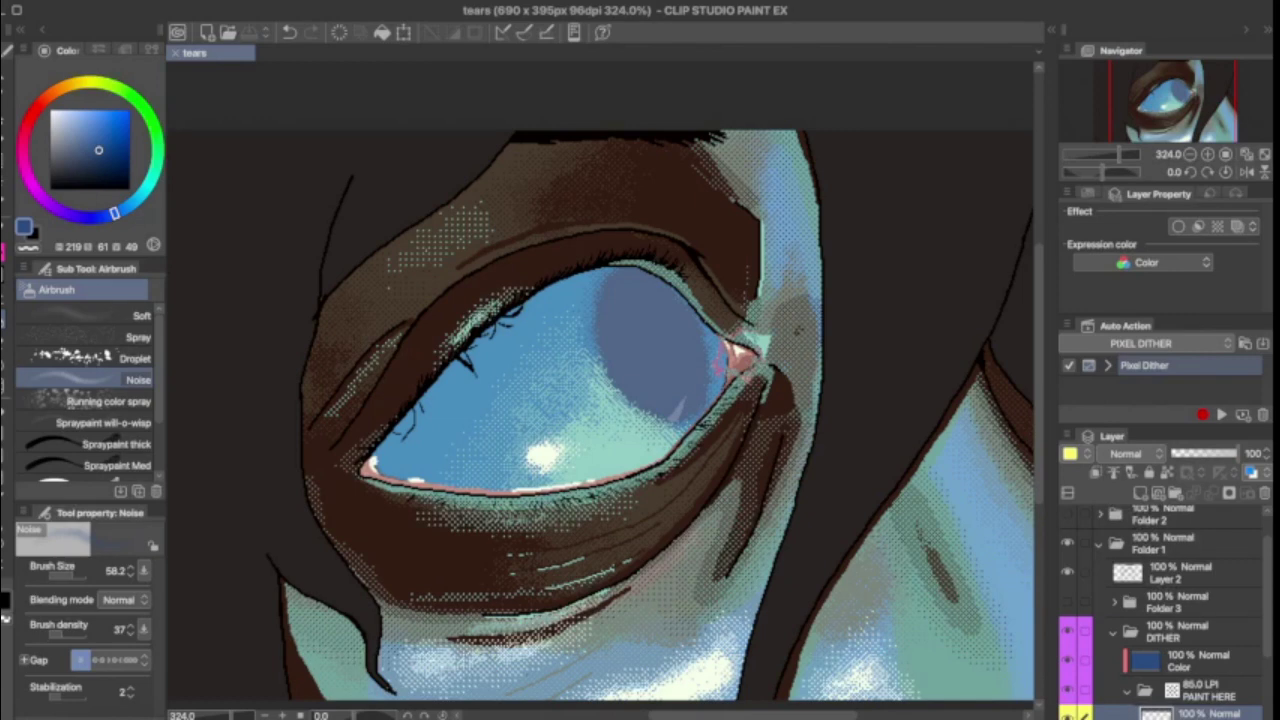
{"action": "scroll", "coordinate": [568, 444], "scroll_direction": "up", "scroll_amount": 5}
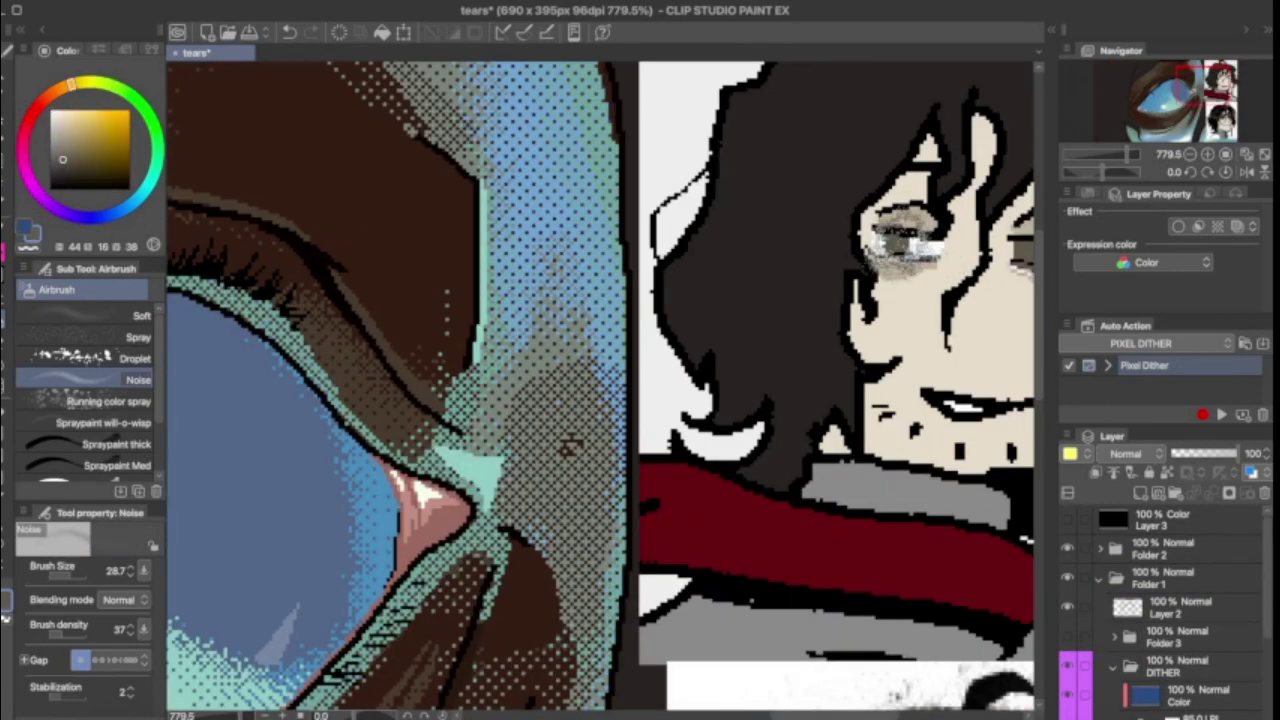
{"action": "scroll", "coordinate": [568, 444], "scroll_direction": "down", "scroll_amount": 5}
{"action": "scroll", "coordinate": [1187, 640], "scroll_direction": "down", "scroll_amount": 3}
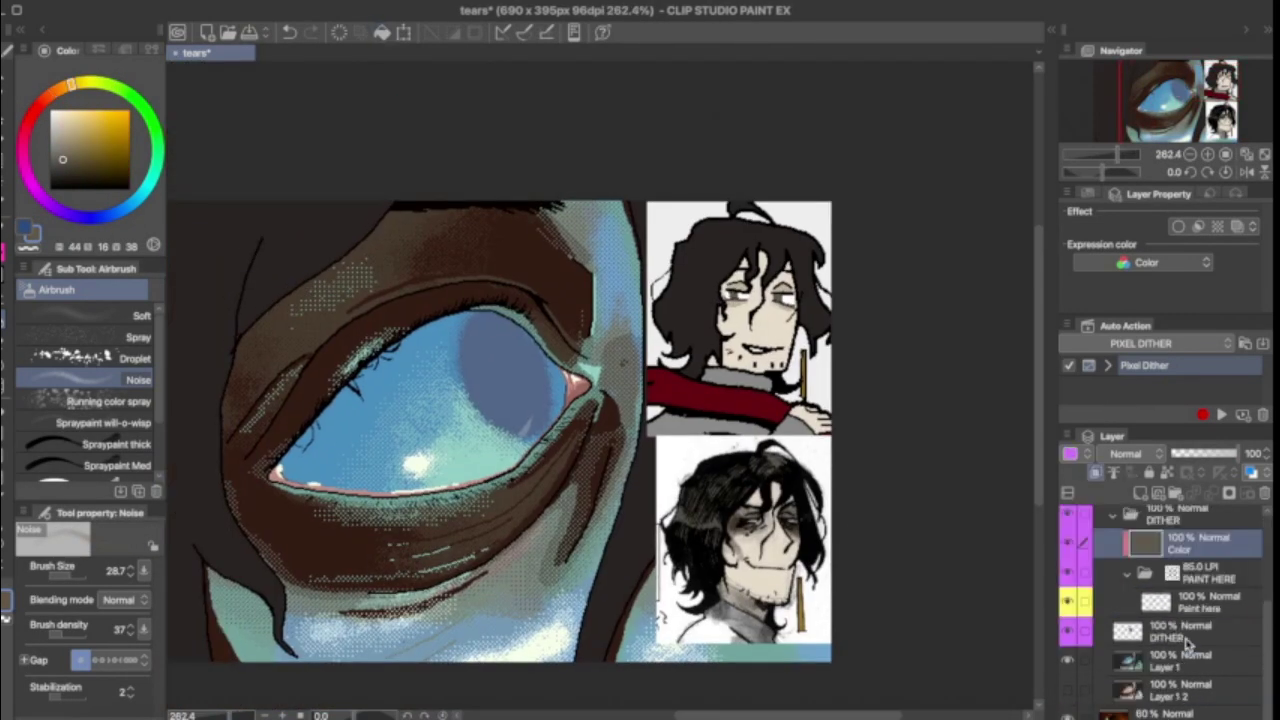
{"action": "left_click", "coordinate": [1195, 600]}
{"action": "scroll", "coordinate": [486, 371], "scroll_direction": "up", "scroll_amount": 3}
{"action": "scroll", "coordinate": [500, 372], "scroll_direction": "down", "scroll_amount": 4}
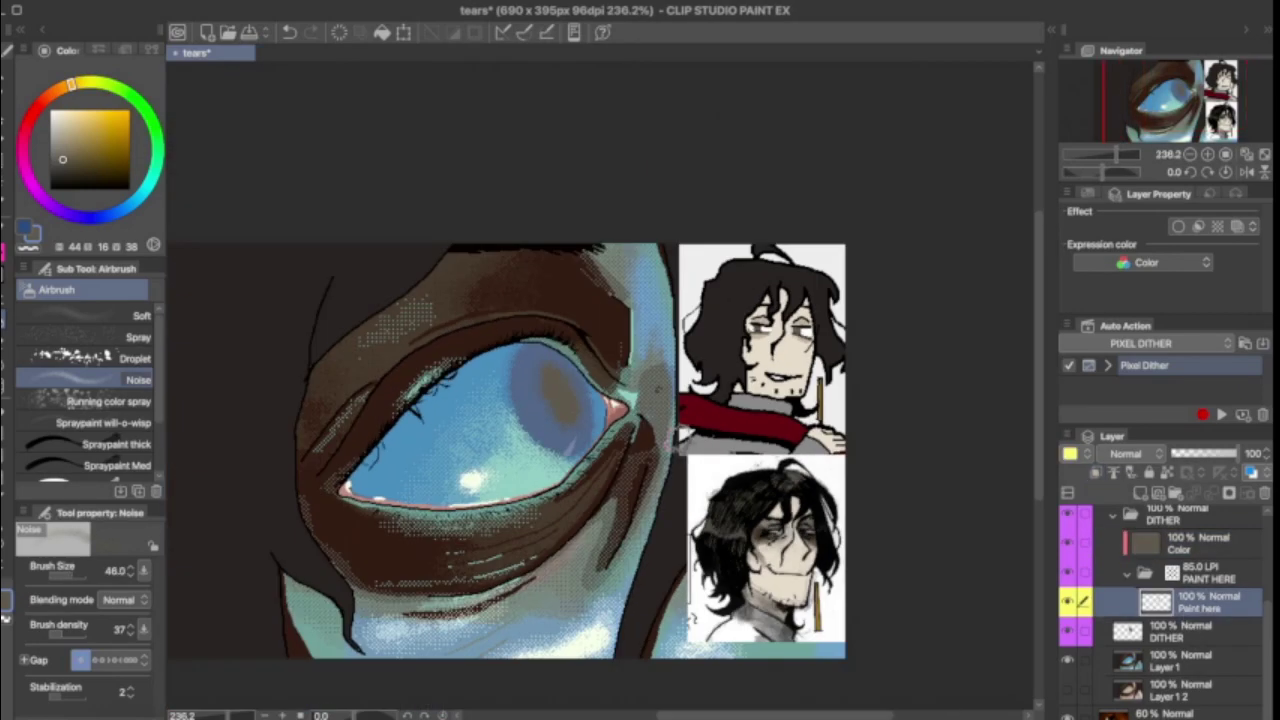
{"action": "scroll", "coordinate": [500, 400], "scroll_direction": "up", "scroll_amount": 3}
{"action": "right_click", "coordinate": [1190, 605]}
{"action": "left_click", "coordinate": [1114, 371]}
Step: Set the dither colour to 314C7E and airbrush a narrow pupil inside the brown patch with the Noise brush at size 22.7
{"action": "key", "text": "Return"}
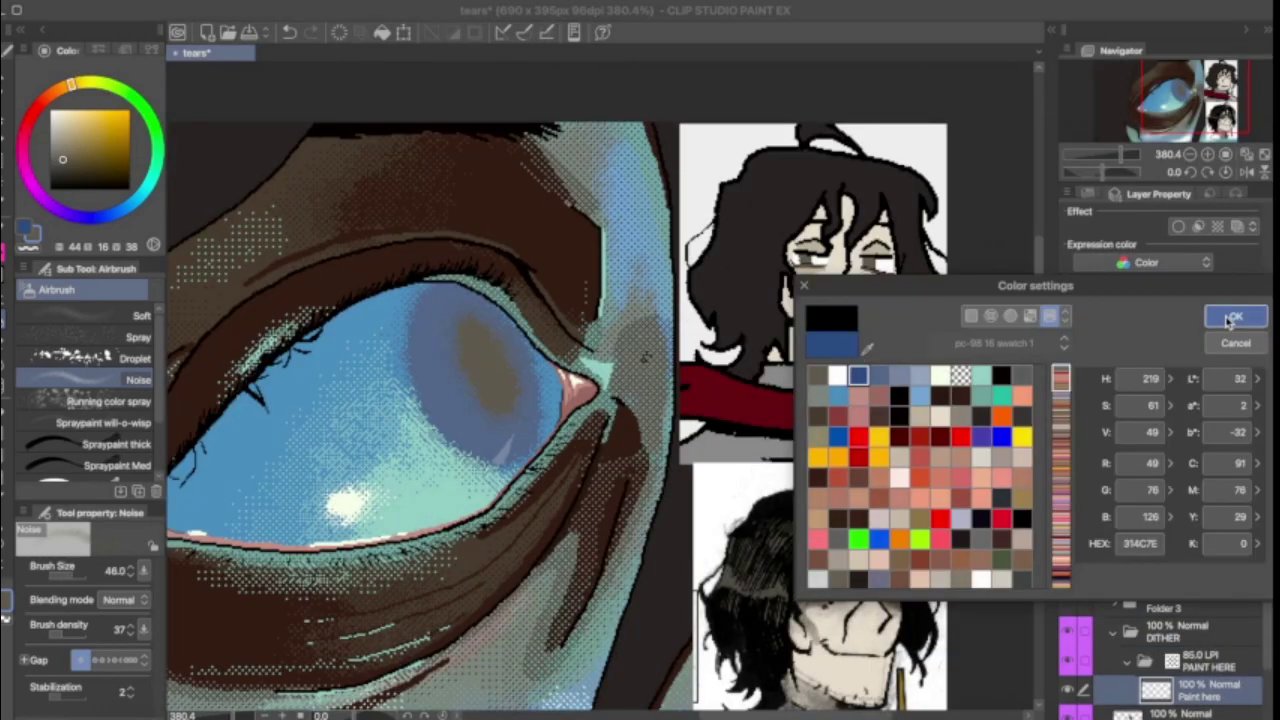
{"action": "left_click", "coordinate": [1233, 317]}
{"action": "scroll", "coordinate": [585, 349], "scroll_direction": "up", "scroll_amount": 3}
{"action": "key", "text": "bracketleft"}
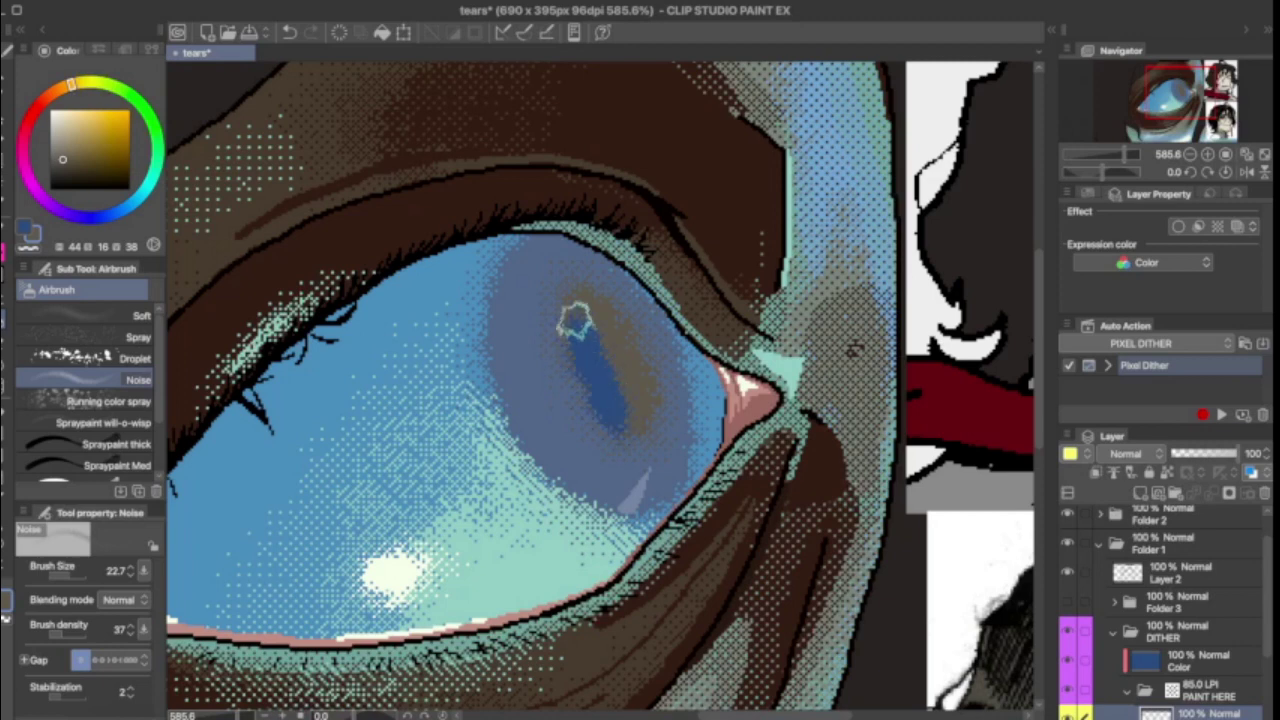
Step: Recolour the pupil's dither Color layer to a darker, muted navy with hue 219, saturation 40 and value 37
{"action": "scroll", "coordinate": [575, 320], "scroll_direction": "down", "scroll_amount": 4}
{"action": "left_click", "coordinate": [640, 350], "text": "alt"}
{"action": "left_click", "coordinate": [640, 350], "text": "ctrl+shift"}
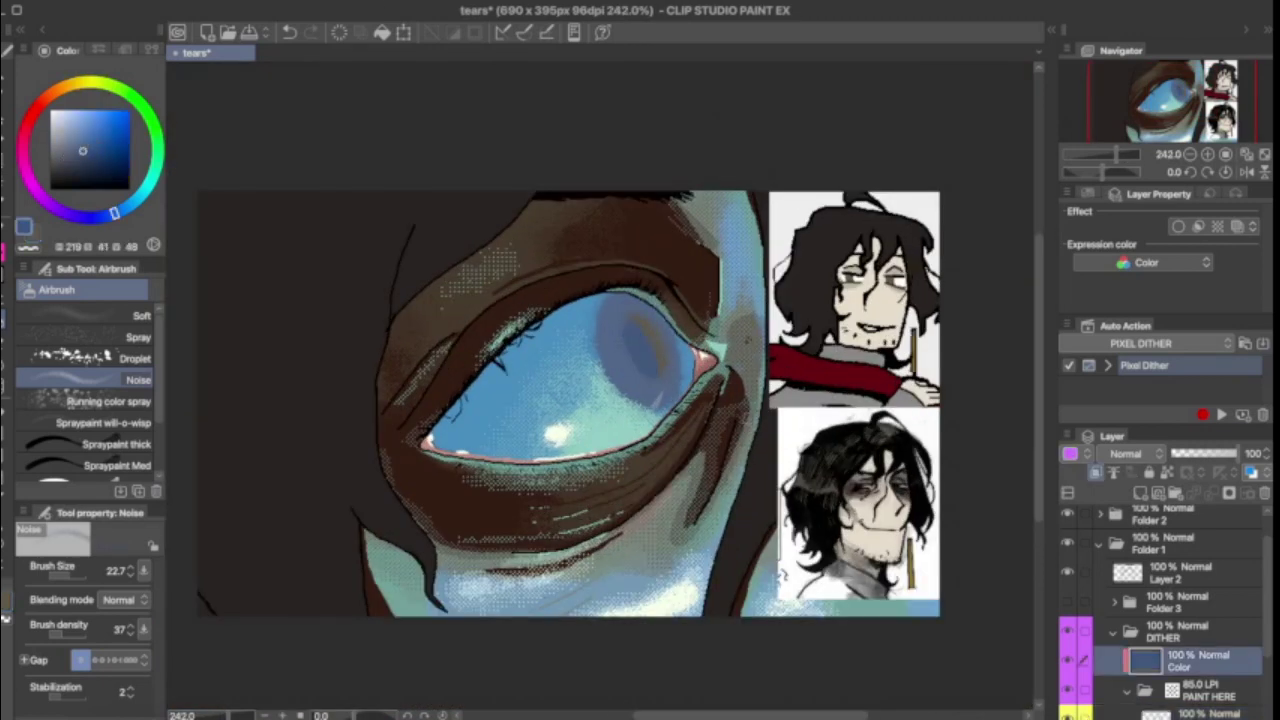
{"action": "left_click", "coordinate": [663, 340], "text": "alt"}
{"action": "scroll", "coordinate": [663, 340], "scroll_direction": "down", "scroll_amount": 2}
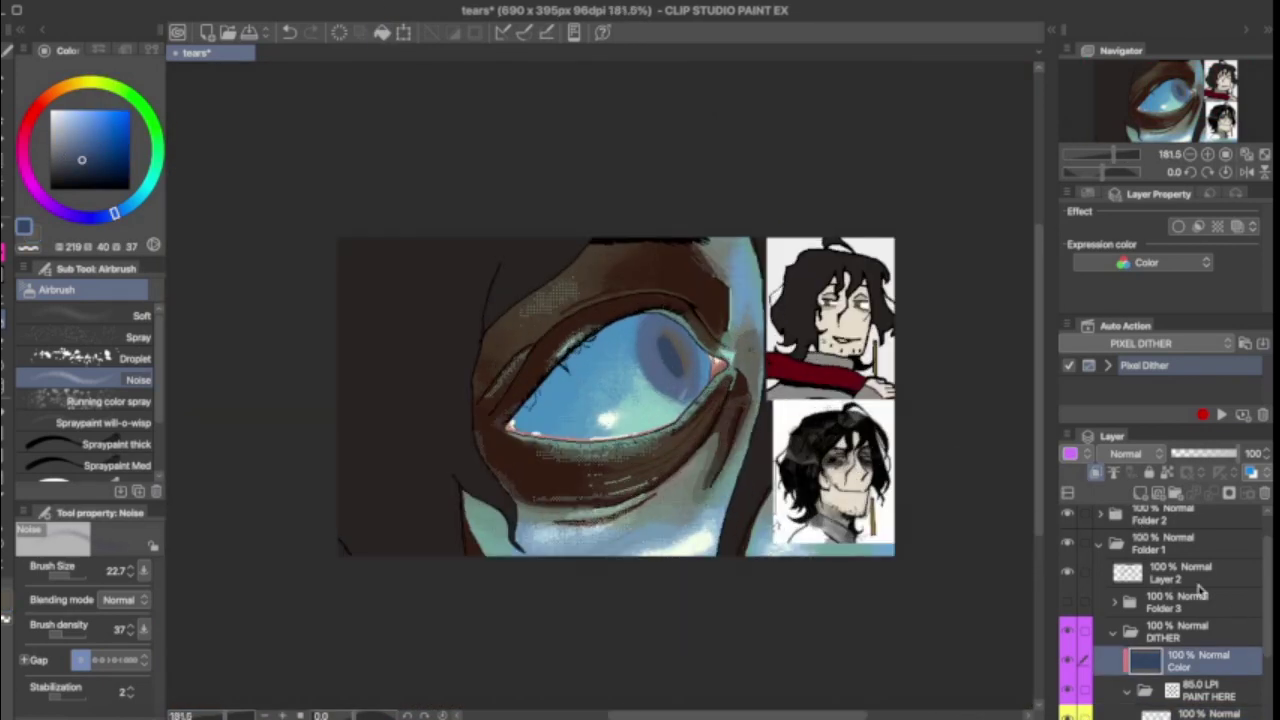
Step: Merge the pupil's dither folder into a single layer, sample the iris brown, and save the file
{"action": "right_click", "coordinate": [1200, 592]}
{"action": "left_click", "coordinate": [1150, 581]}
{"action": "scroll", "coordinate": [671, 343], "scroll_direction": "up", "scroll_amount": 4}
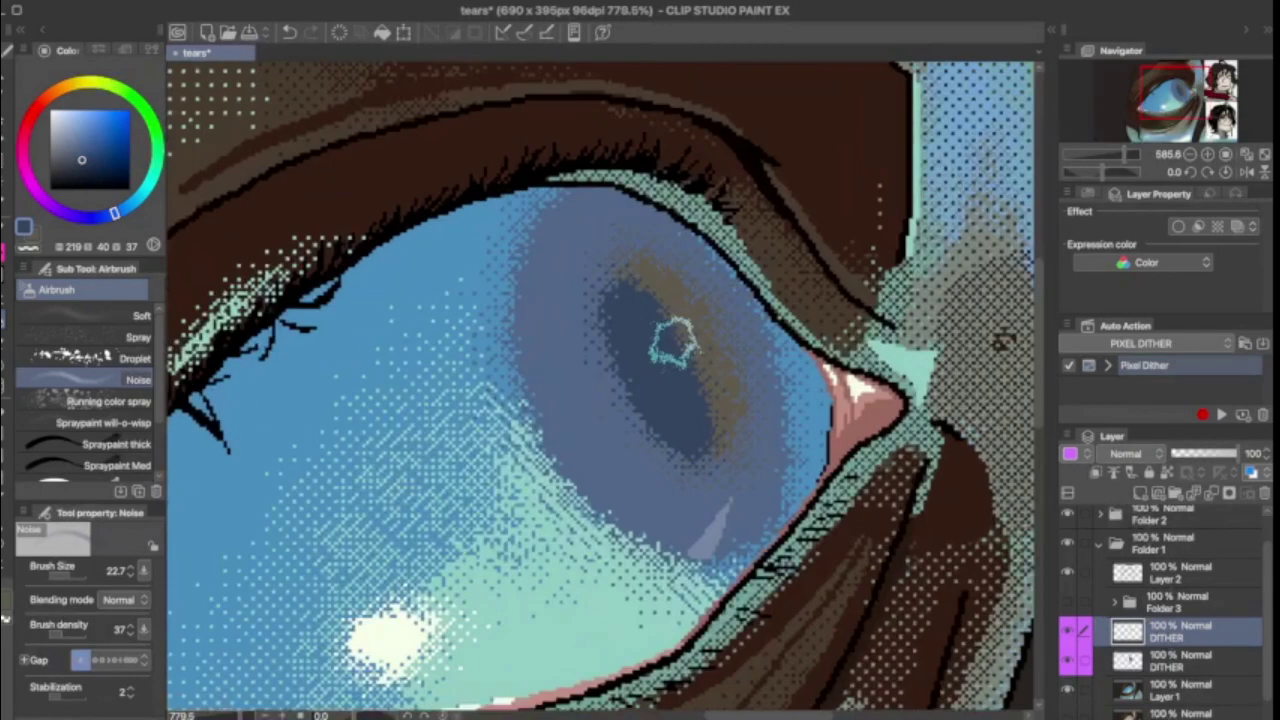
{"action": "left_click", "coordinate": [671, 343], "text": "alt"}
{"action": "scroll", "coordinate": [671, 343], "scroll_direction": "down", "scroll_amount": 3}
{"action": "key", "text": "ctrl+s"}
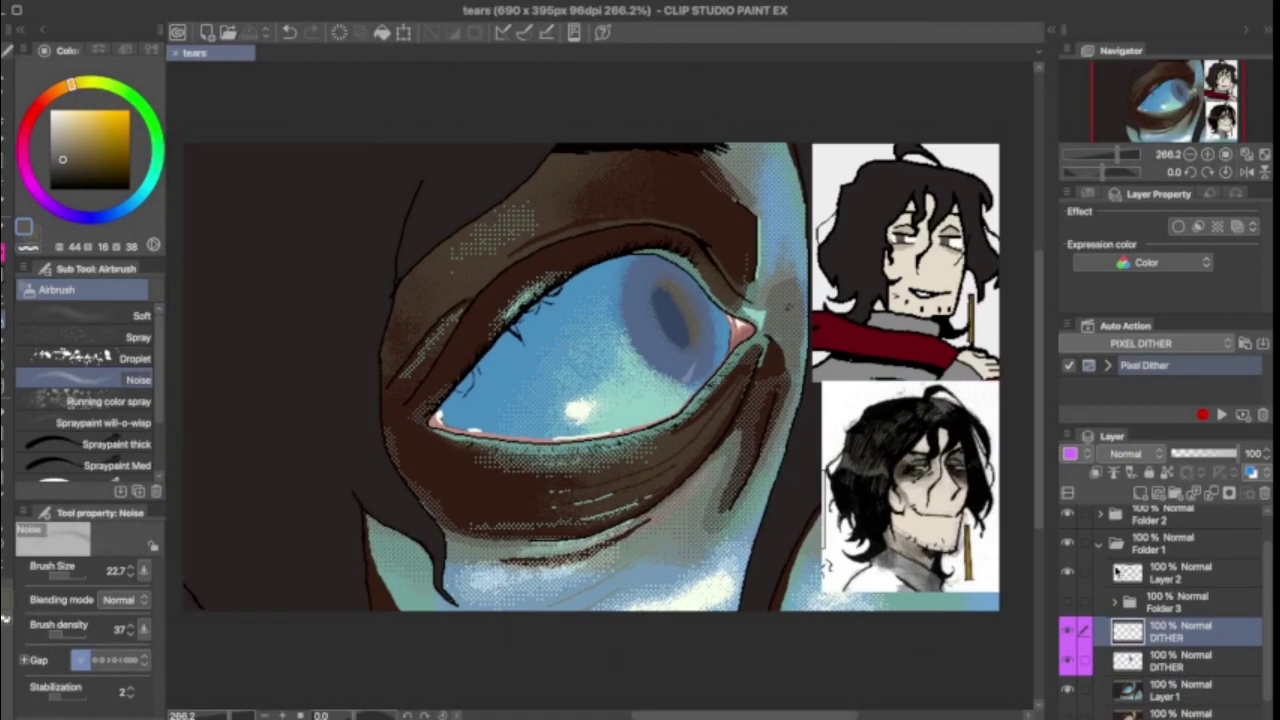
Step: Set the drawing colour to orange (hue 34), and hide the reference images, dither layers and Layer 1 to isolate the line art
{"action": "key", "text": "ctrl+z"}
{"action": "left_click", "coordinate": [104, 122]}
{"action": "left_click", "coordinate": [60, 90]}
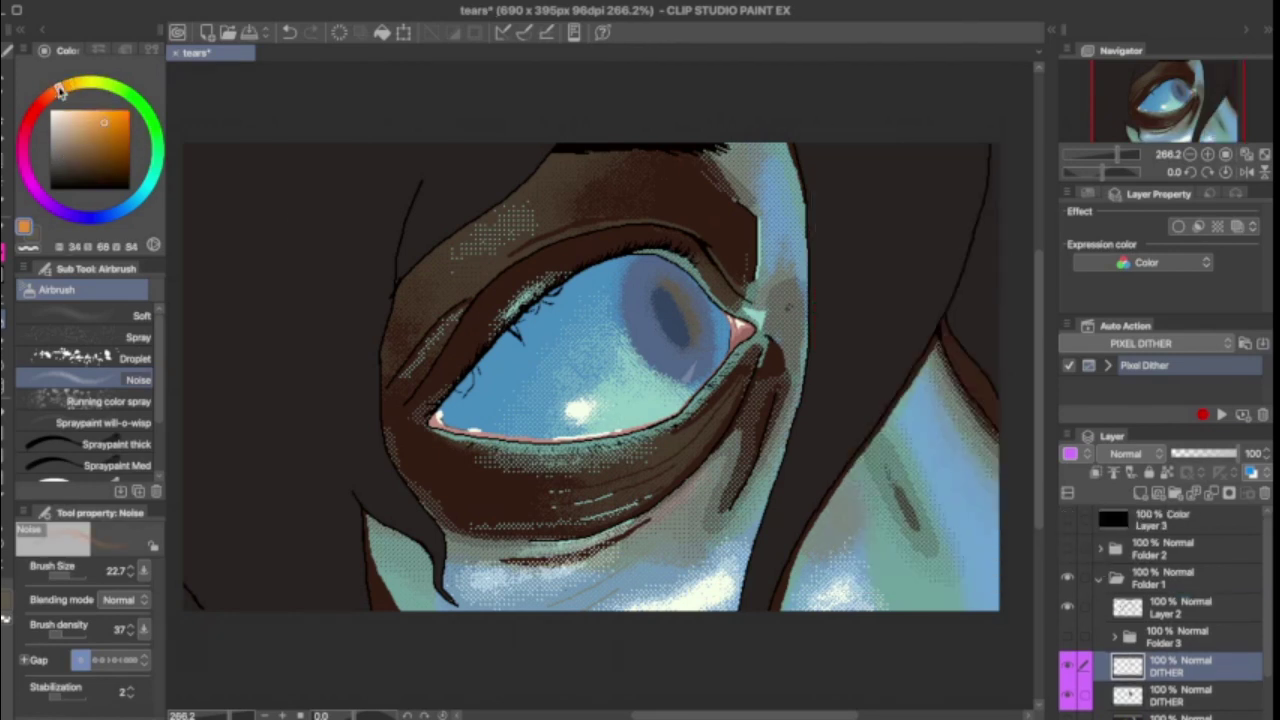
{"action": "left_click", "coordinate": [1067, 665]}
{"action": "left_click", "coordinate": [1067, 695]}
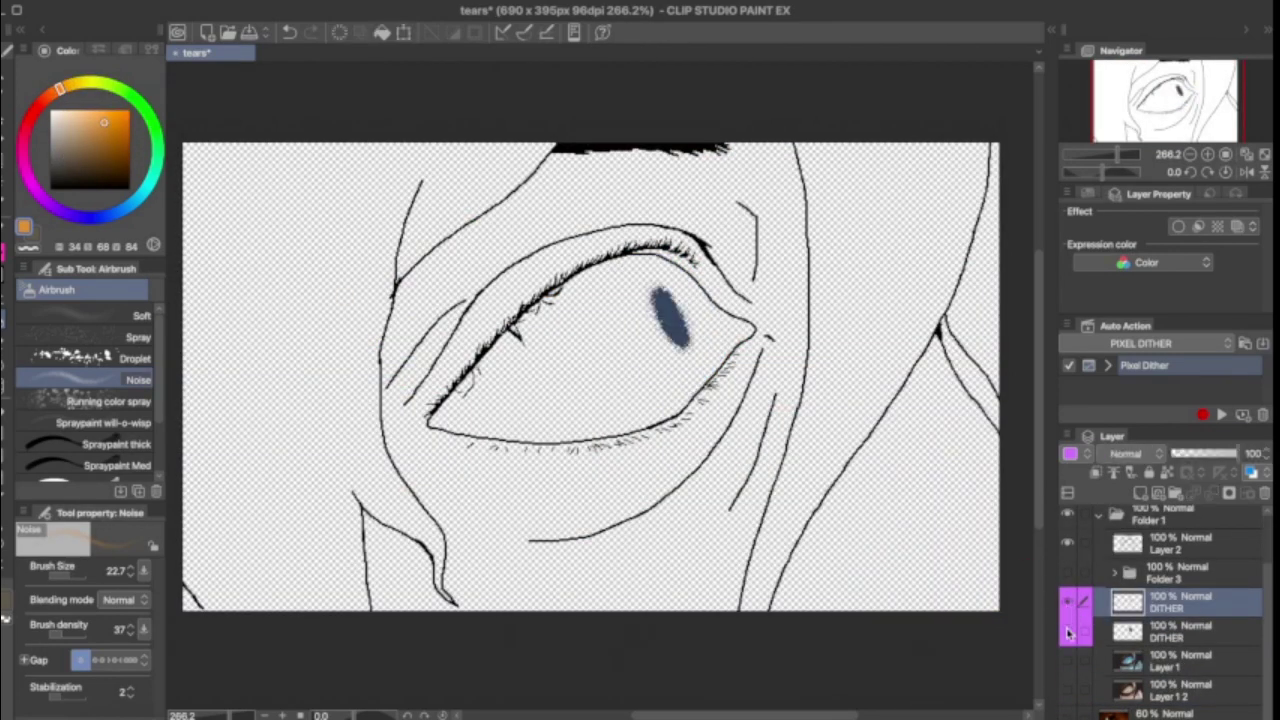
{"action": "scroll", "coordinate": [1067, 638], "scroll_direction": "down", "scroll_amount": 1}
{"action": "left_click", "coordinate": [1067, 638]}
Step: Run Pixel Dither in orange, auto-select the eyeball area inside the line art, and show the painted layers again
{"action": "left_click", "coordinate": [1221, 414]}
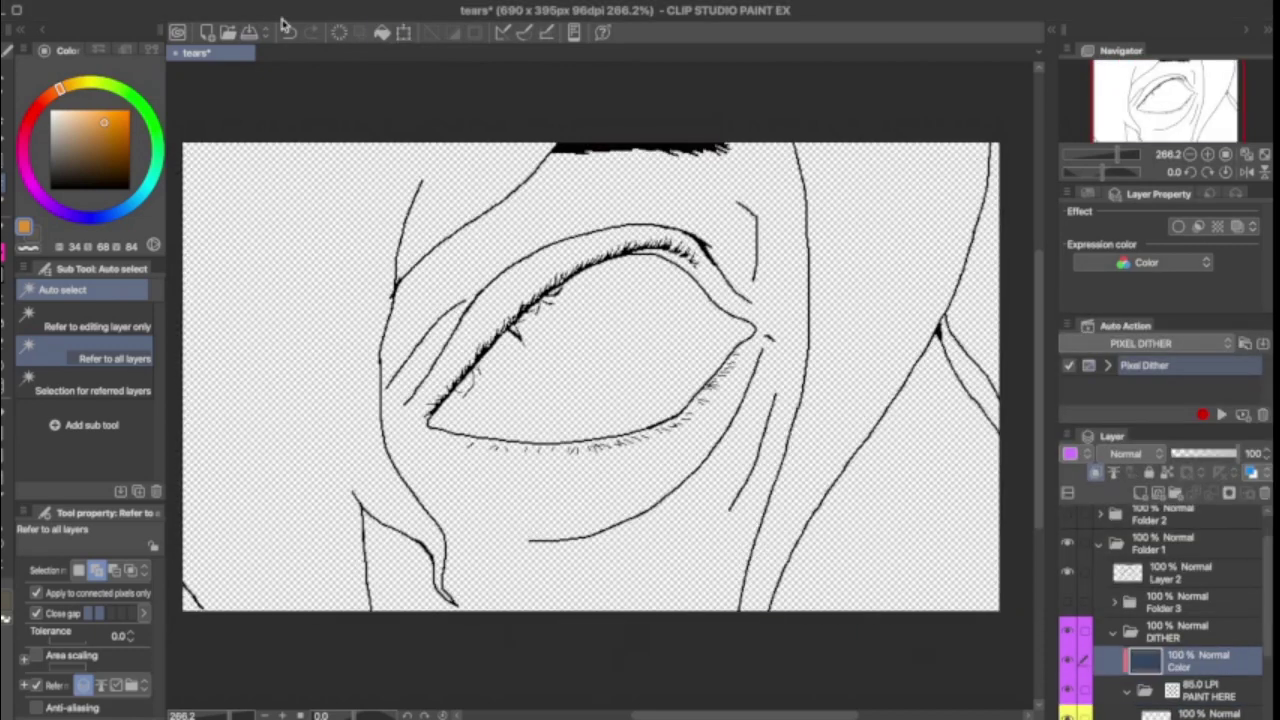
{"action": "scroll", "coordinate": [615, 355], "scroll_direction": "up", "scroll_amount": 10}
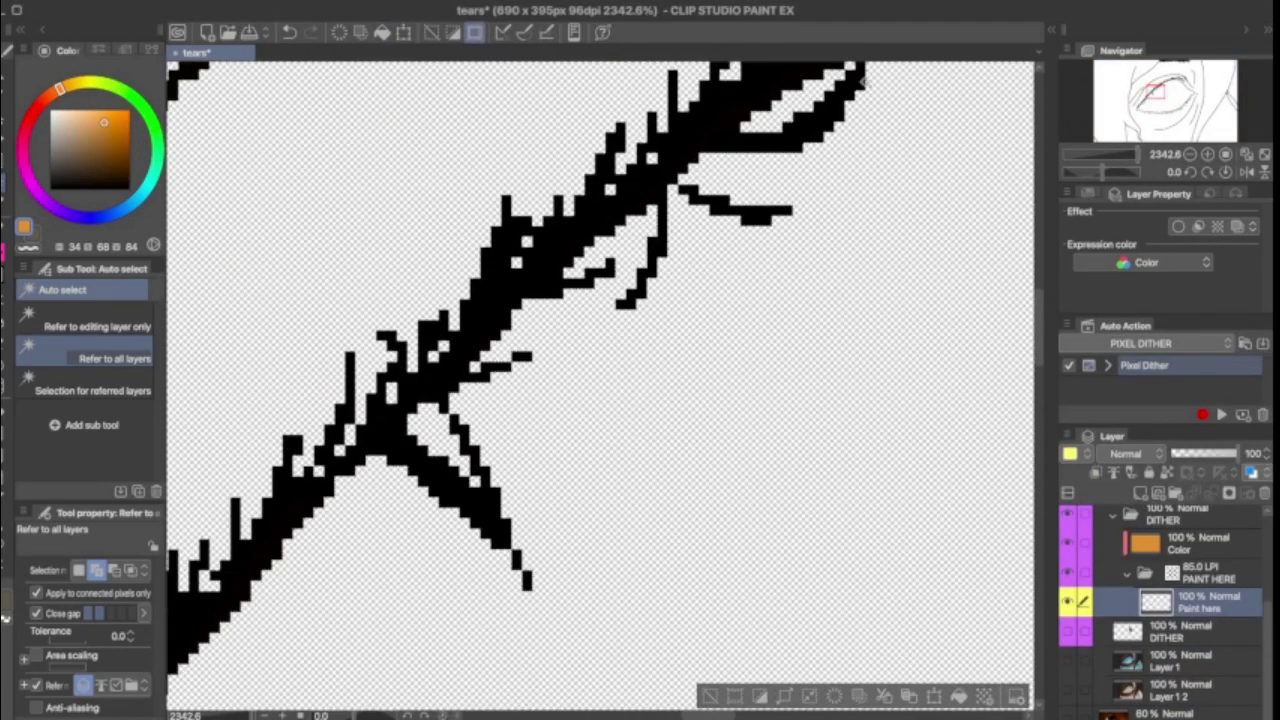
{"action": "scroll", "coordinate": [615, 355], "scroll_direction": "down", "scroll_amount": 5}
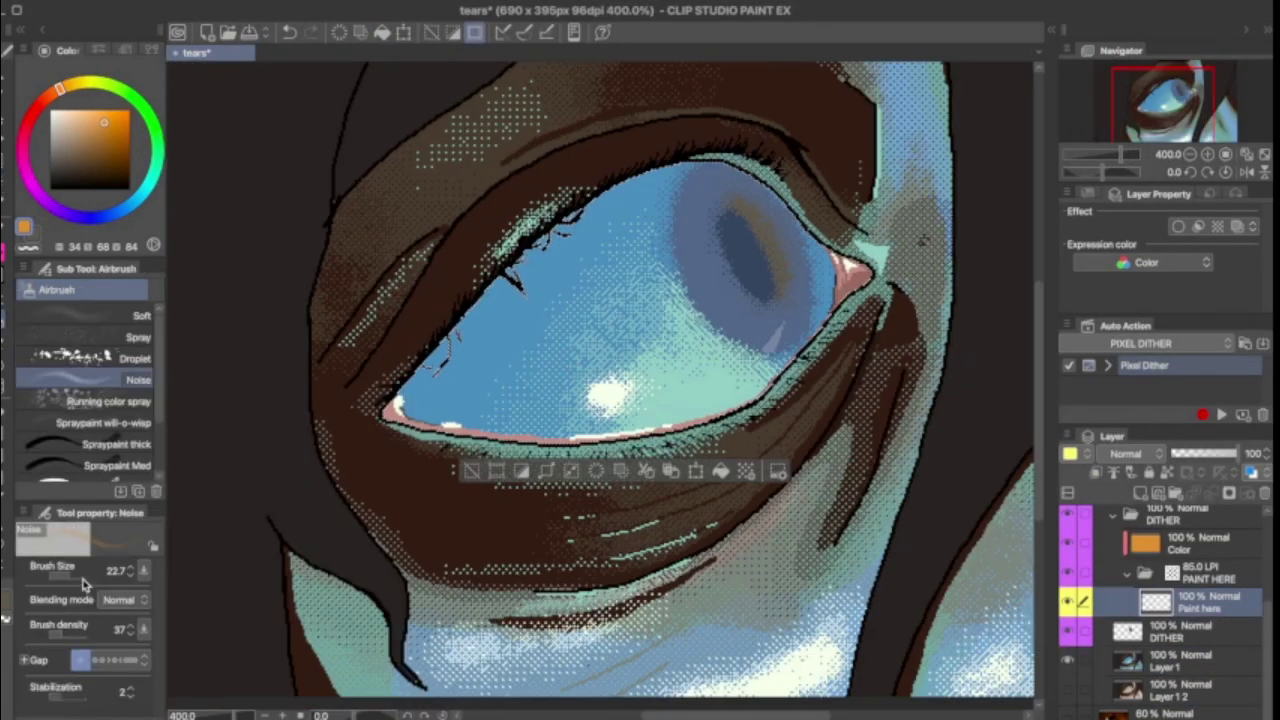
Step: Airbrush orange dithering over the outer corner of the selected eyeball with the Noise brush at size 58.2
{"action": "left_click", "coordinate": [85, 585]}
{"action": "mouse_move", "coordinate": [409, 386]}
{"action": "left_mouse_down"}
{"action": "mouse_move", "coordinate": [546, 326]}
{"action": "mouse_move", "coordinate": [484, 336]}
{"action": "mouse_move", "coordinate": [540, 395]}
{"action": "left_mouse_up"}
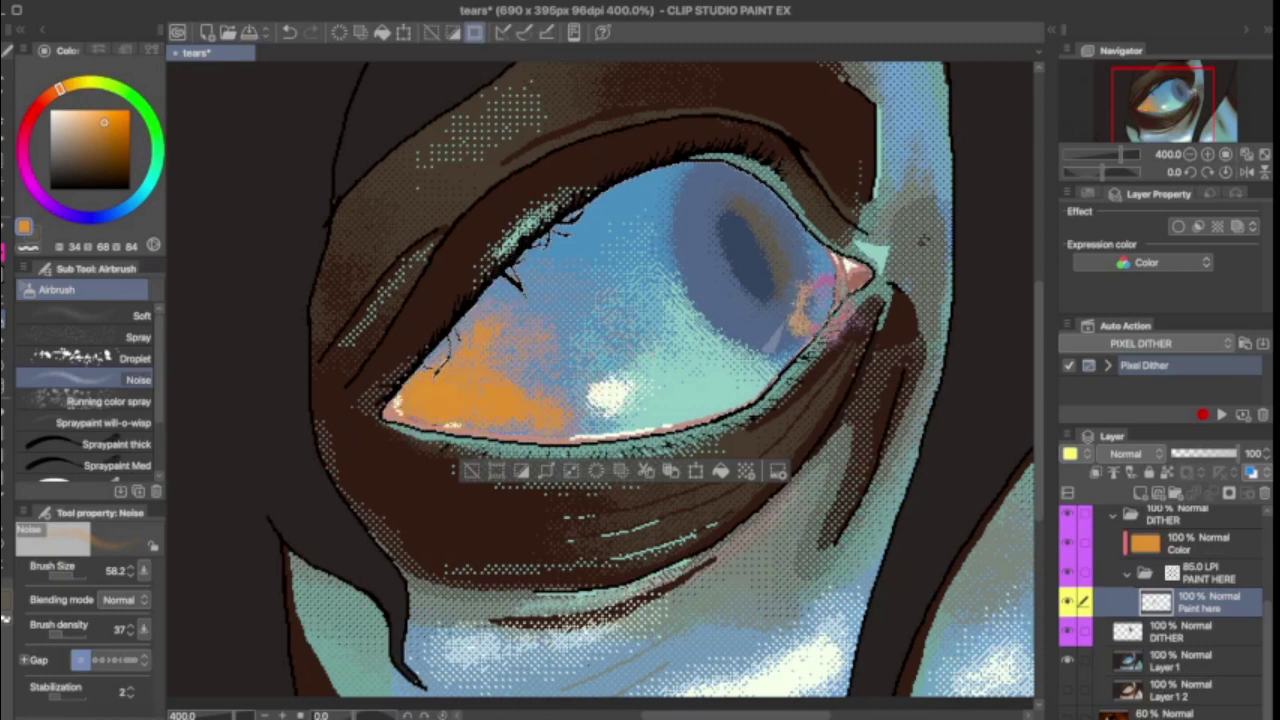
{"action": "scroll", "coordinate": [540, 395], "scroll_direction": "down", "scroll_amount": 2}
{"action": "scroll", "coordinate": [1165, 560], "scroll_direction": "up", "scroll_amount": 2}
Step: Tone the orange dither's Color layer down to a muted reddish brown with a tonal correction
{"action": "left_click", "coordinate": [1175, 568]}
{"action": "left_click", "coordinate": [1130, 453]}
{"action": "key", "text": "Escape"}
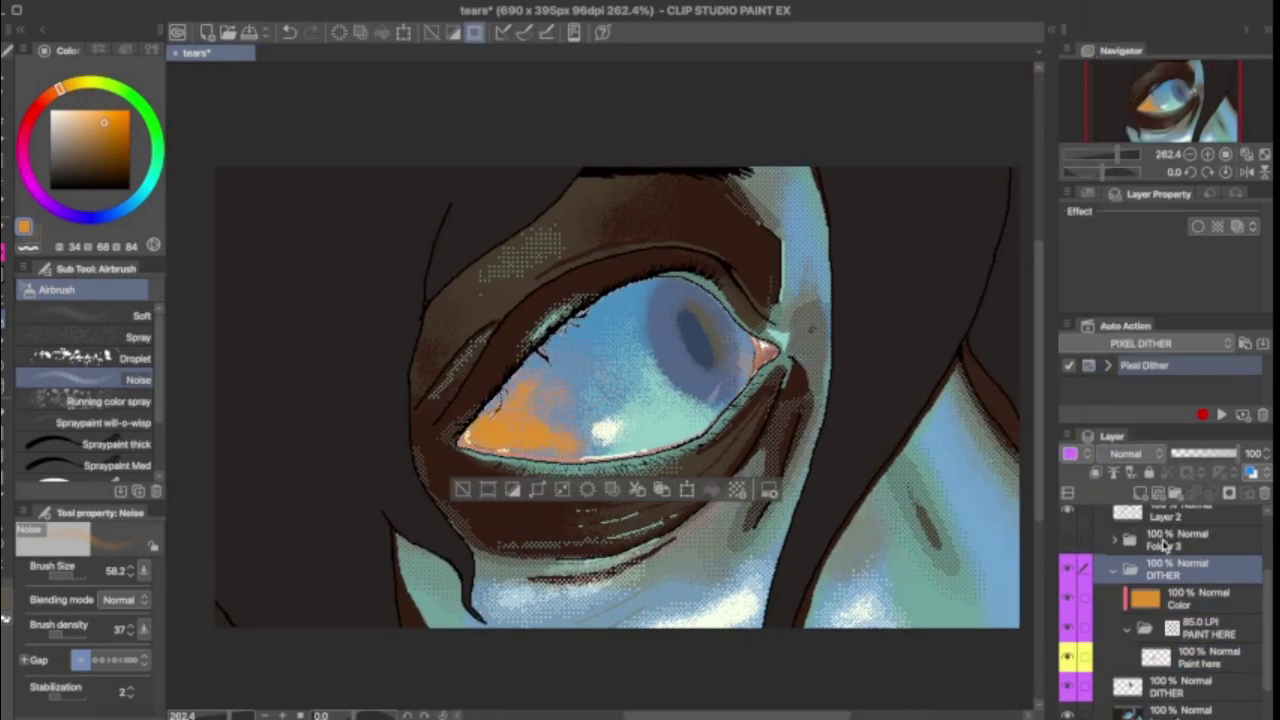
{"action": "left_click", "coordinate": [1190, 597]}
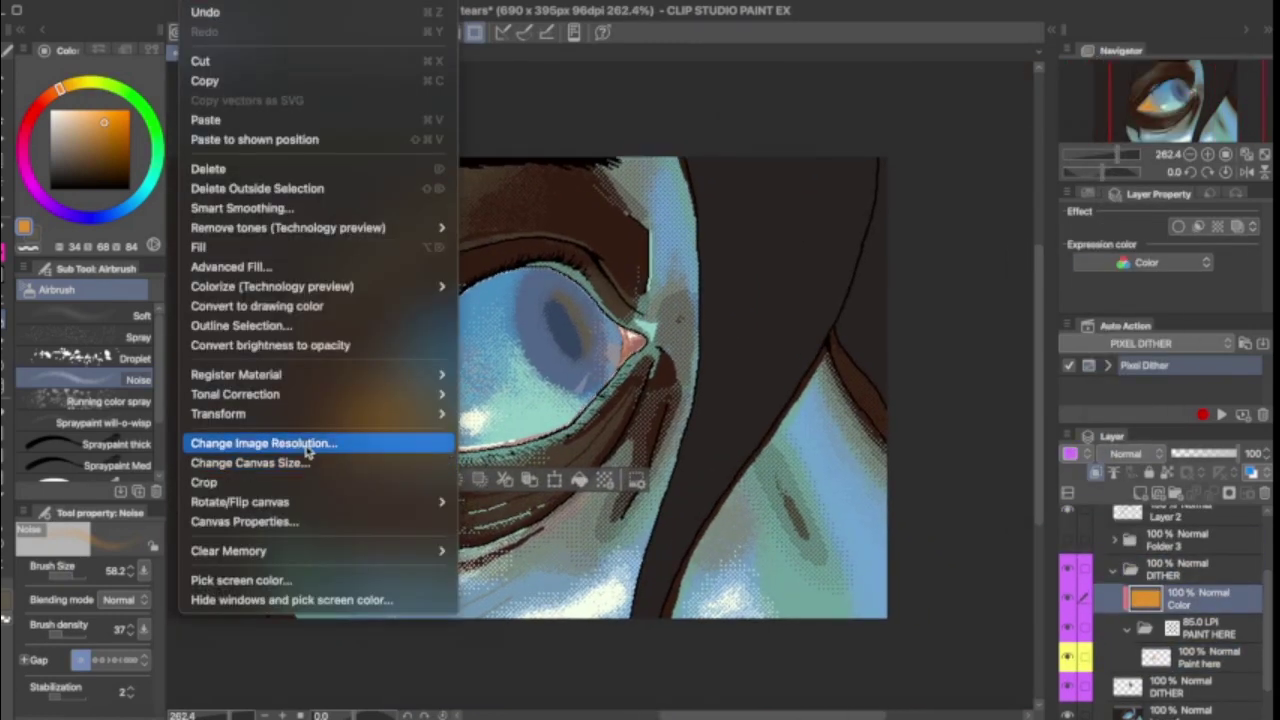
{"action": "left_click", "coordinate": [530, 464]}
{"action": "left_click_drag", "start_coordinate": [1025, 427], "coordinate": [985, 432]}
{"action": "left_click_drag", "start_coordinate": [1025, 476], "coordinate": [955, 478]}
{"action": "left_click_drag", "start_coordinate": [985, 427], "coordinate": [1020, 430]}
{"action": "mouse_move", "coordinate": [1030, 522]}
{"action": "left_mouse_down"}
{"action": "mouse_move", "coordinate": [1046, 523]}
{"action": "mouse_move", "coordinate": [1018, 523]}
{"action": "left_mouse_up"}
{"action": "left_click", "coordinate": [1235, 403]}
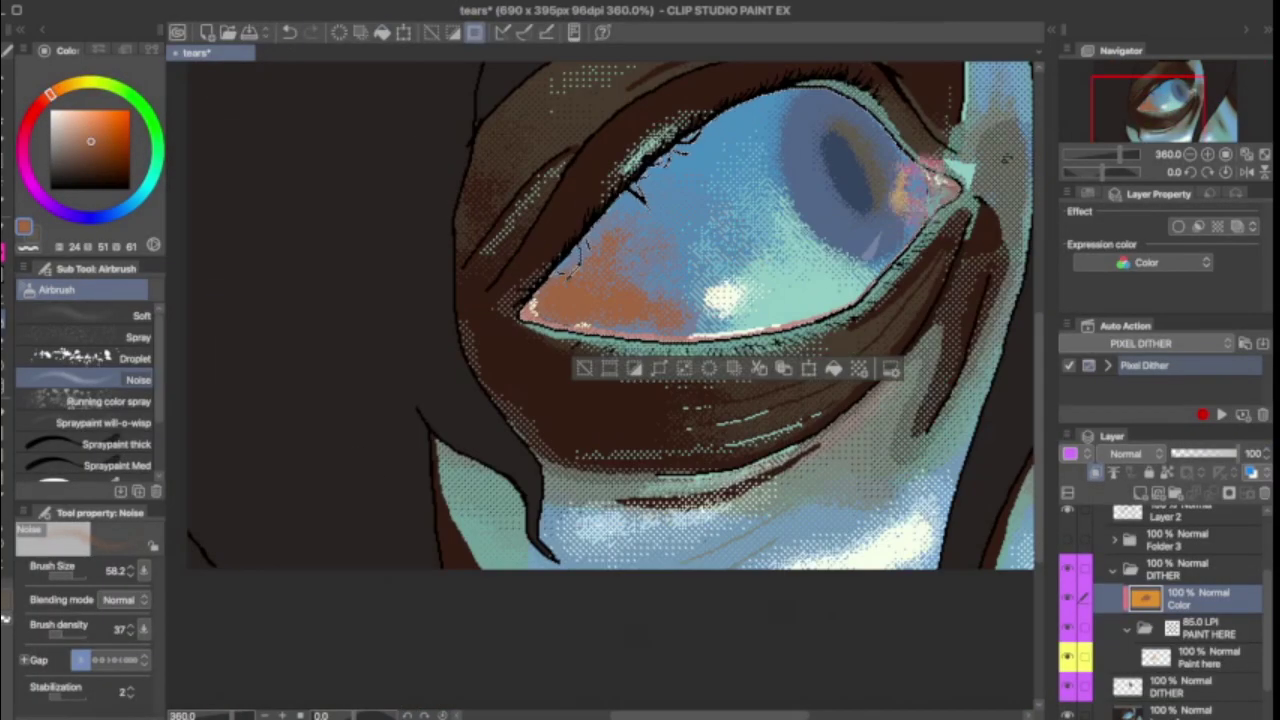
Step: Break the reddish dither into softer patches, add sparse dots beside the inner eye corner, and merge the dither folder
{"action": "left_click", "coordinate": [1200, 657]}
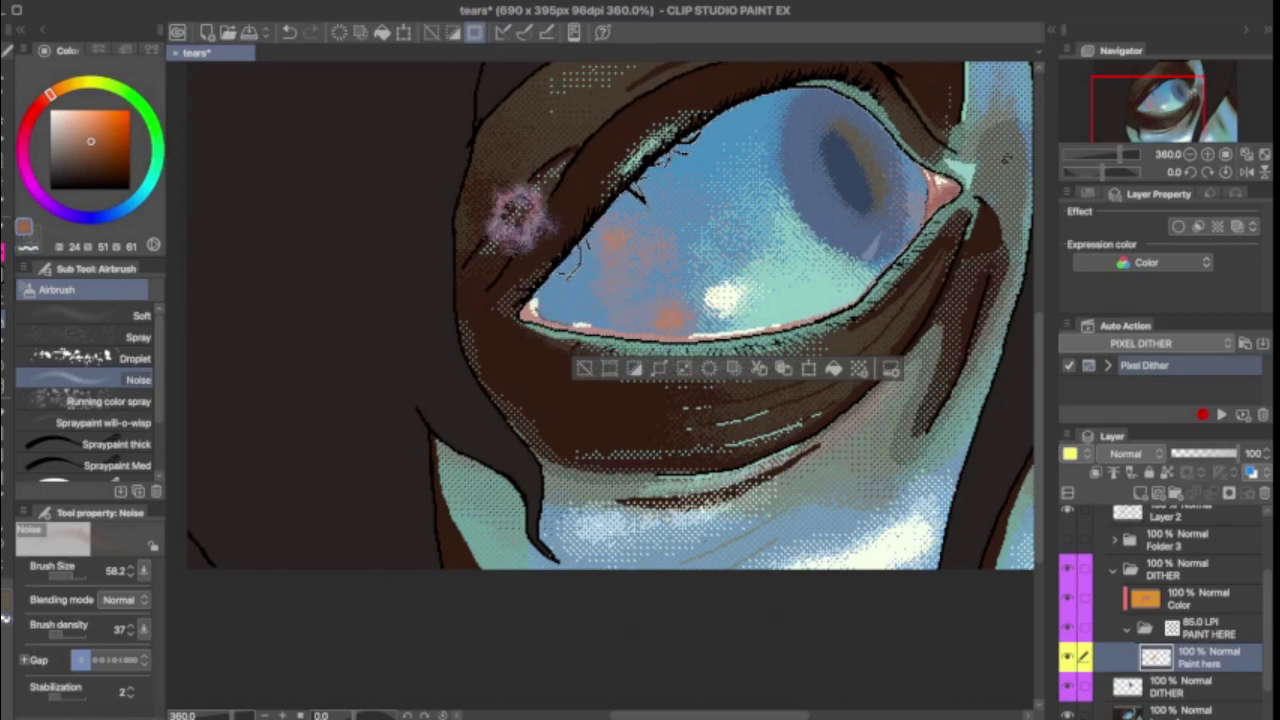
{"action": "scroll", "coordinate": [950, 242], "scroll_direction": "down", "scroll_amount": 3}
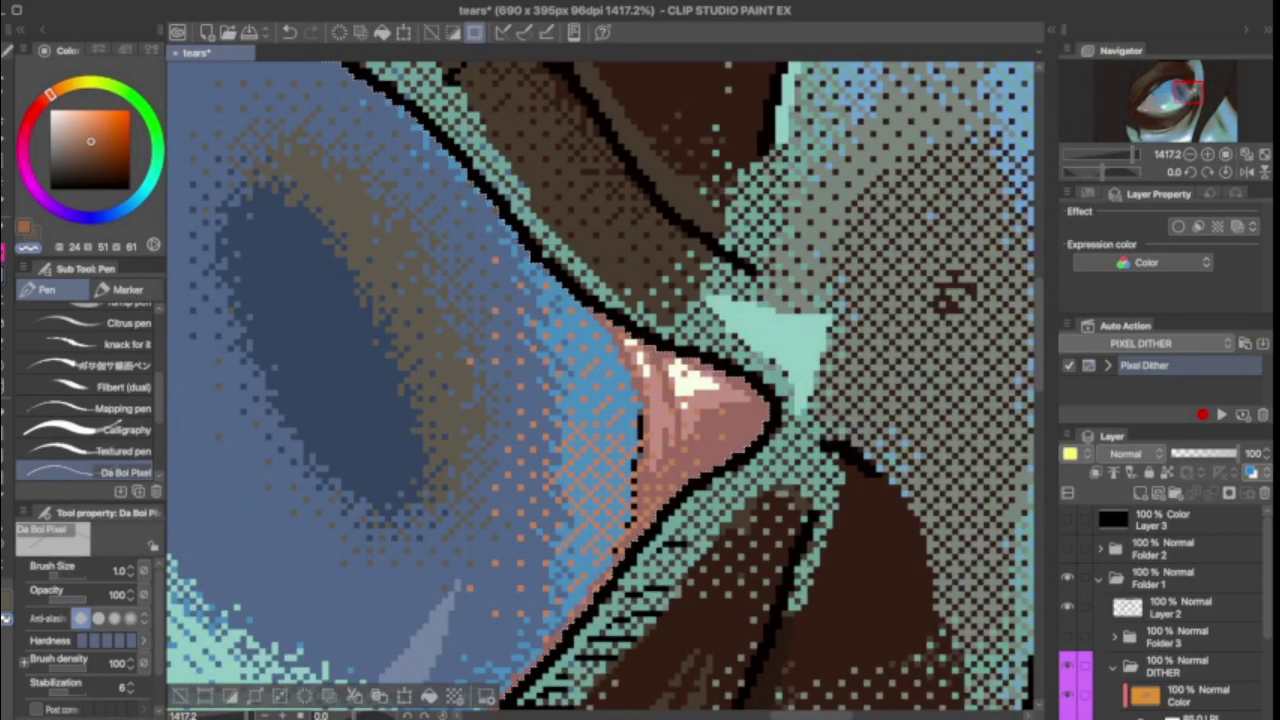
{"action": "left_click", "coordinate": [1252, 156]}
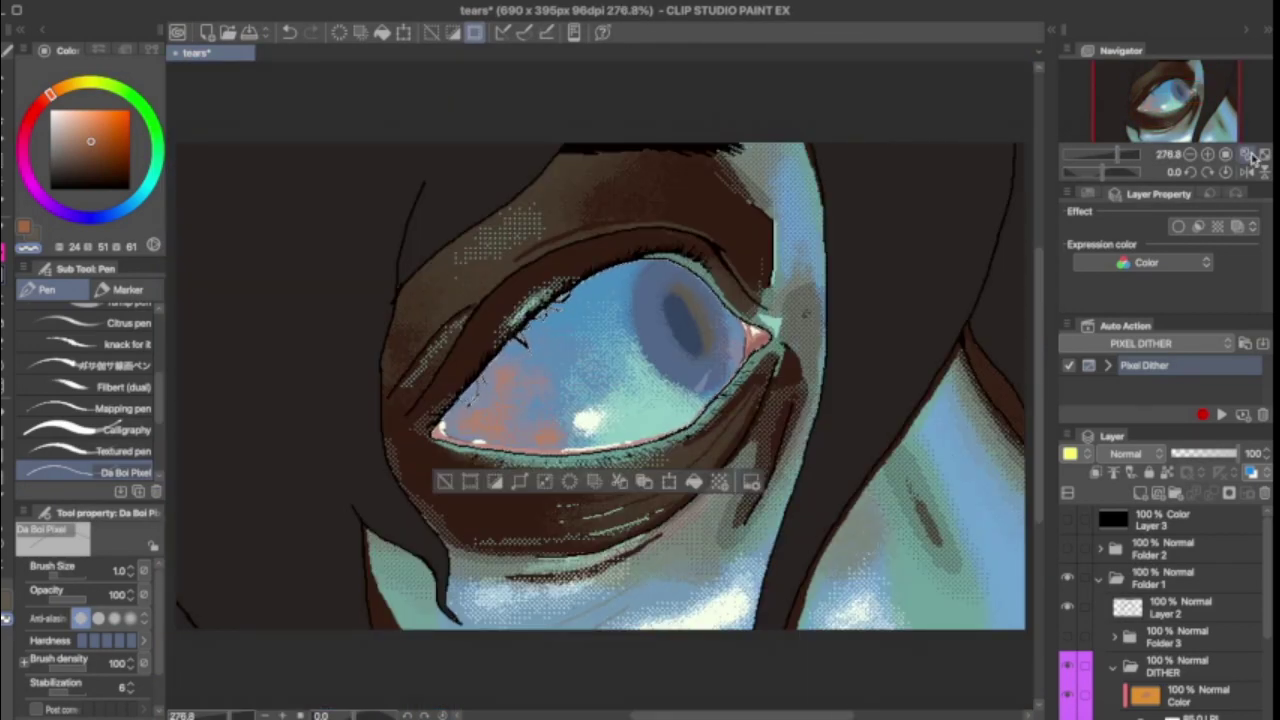
{"action": "right_click", "coordinate": [1188, 592]}
{"action": "left_click", "coordinate": [1188, 592]}
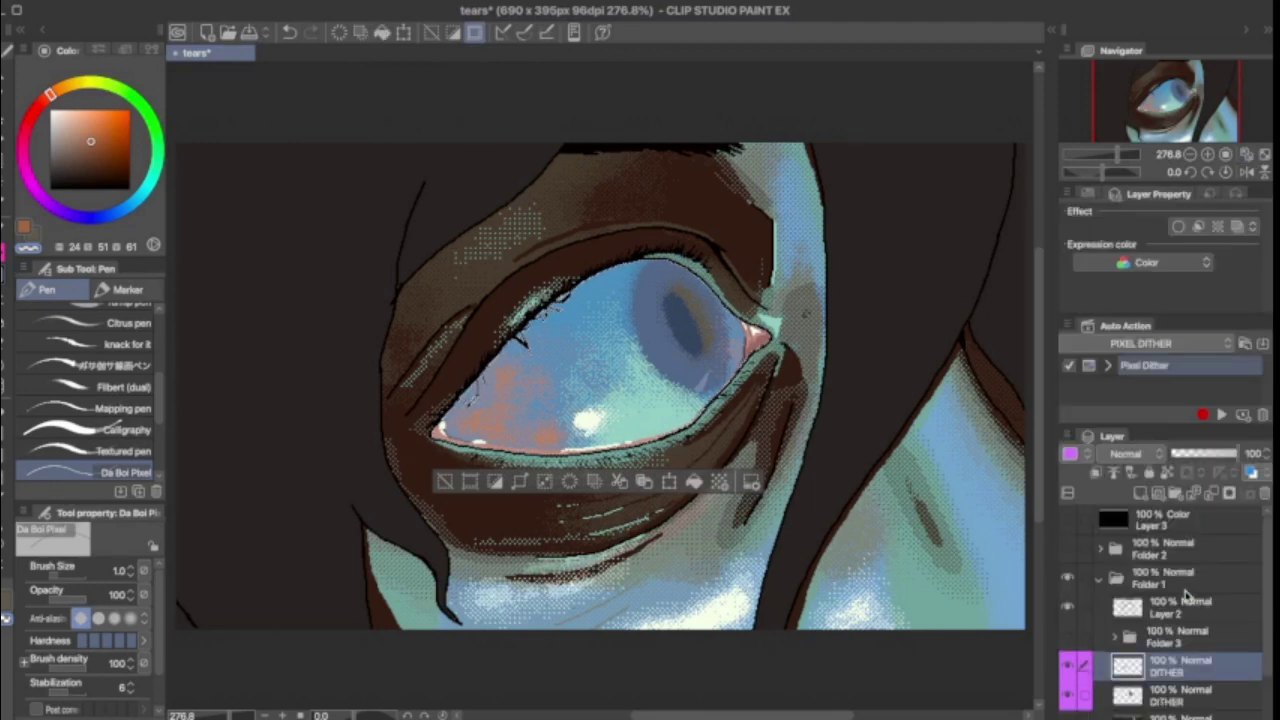
Step: Run Pixel Dither in a deeper reddish brown (19, 72, 52) and select its paint layer for airbrushing
{"action": "left_click", "coordinate": [88, 133]}
{"action": "scroll", "coordinate": [106, 138], "scroll_direction": "up", "scroll_amount": 3}
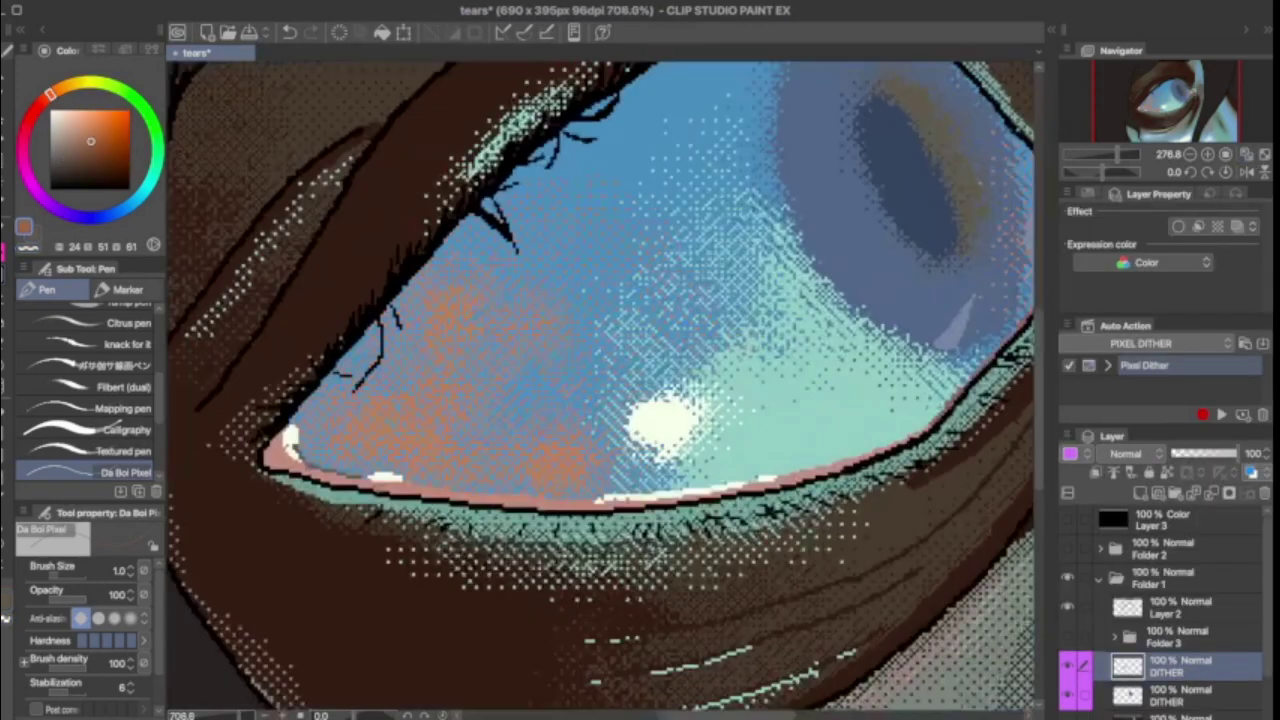
{"action": "scroll", "coordinate": [106, 138], "scroll_direction": "down", "scroll_amount": 5}
{"action": "left_click", "coordinate": [1223, 414]}
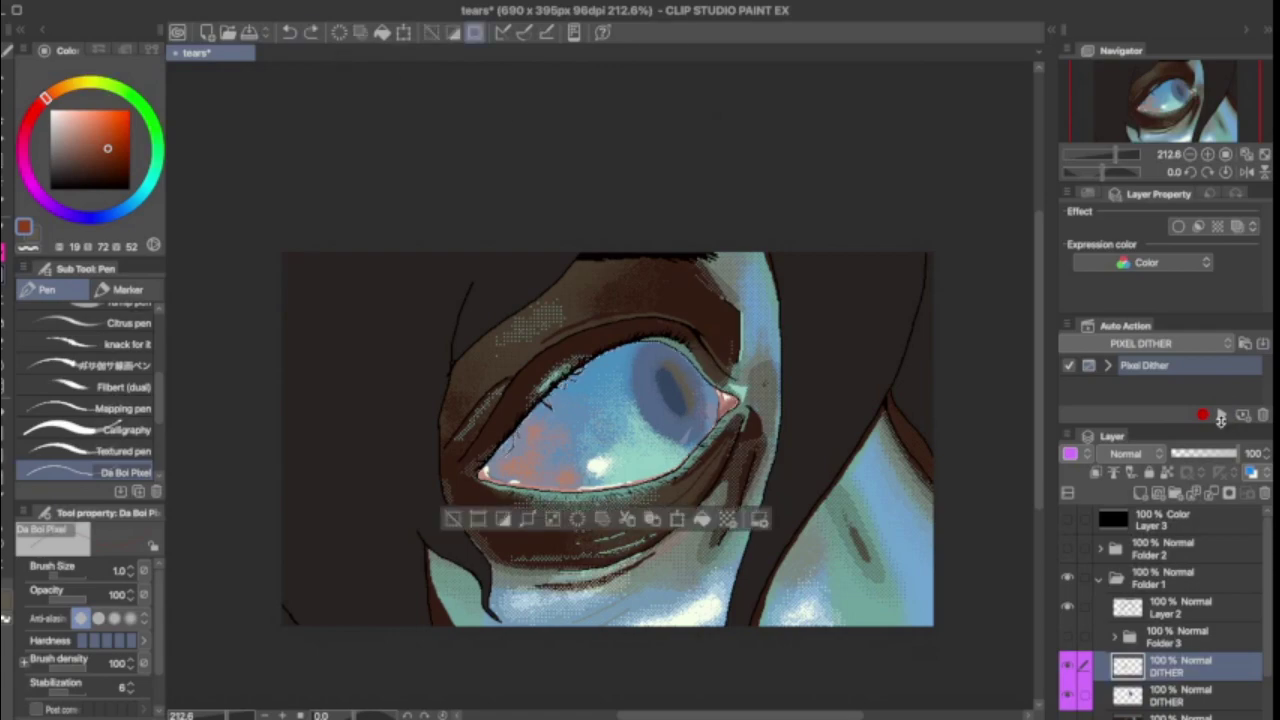
{"action": "left_click", "coordinate": [1200, 712]}
{"action": "key", "text": "b"}
Step: Airbrush reddish brown dither into the outer and inner eyeball corners with the Noise brush at size 58.2, and set the paint layer to 75% opacity
{"action": "scroll", "coordinate": [560, 450], "scroll_direction": "up", "scroll_amount": 5}
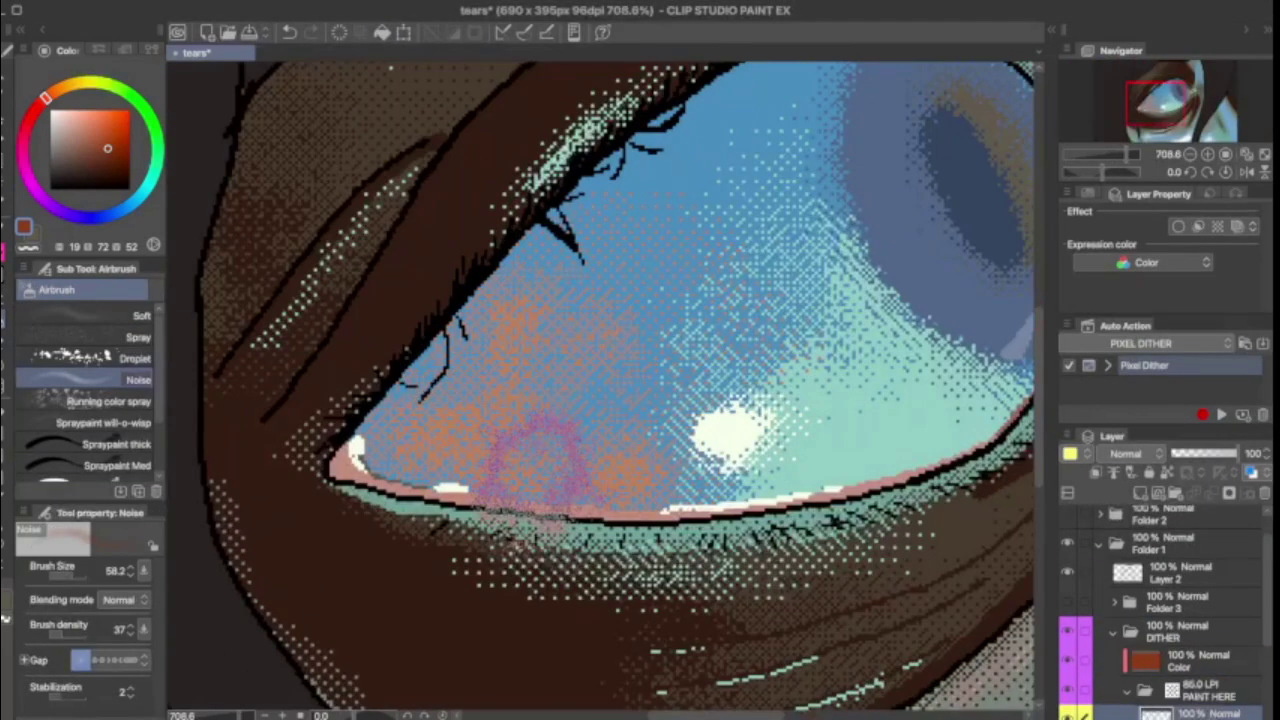
{"action": "mouse_move", "coordinate": [560, 480]}
{"action": "left_mouse_down"}
{"action": "mouse_move", "coordinate": [627, 281]}
{"action": "mouse_move", "coordinate": [387, 431]}
{"action": "mouse_move", "coordinate": [372, 461]}
{"action": "mouse_move", "coordinate": [428, 286]}
{"action": "left_mouse_up"}
{"action": "scroll", "coordinate": [635, 434], "scroll_direction": "down", "scroll_amount": 5}
{"action": "scroll", "coordinate": [636, 432], "scroll_direction": "up", "scroll_amount": 5}
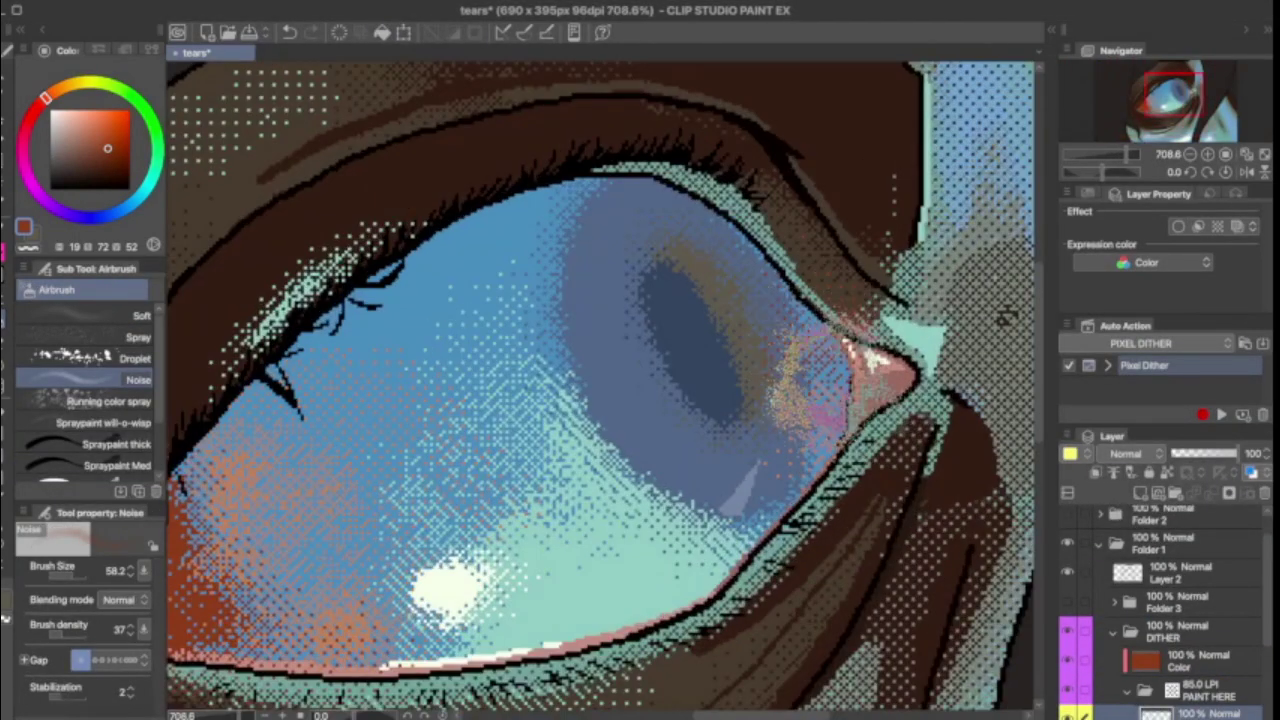
{"action": "scroll", "coordinate": [636, 432], "scroll_direction": "down", "scroll_amount": 4}
{"action": "scroll", "coordinate": [900, 420], "scroll_direction": "up", "scroll_amount": 3}
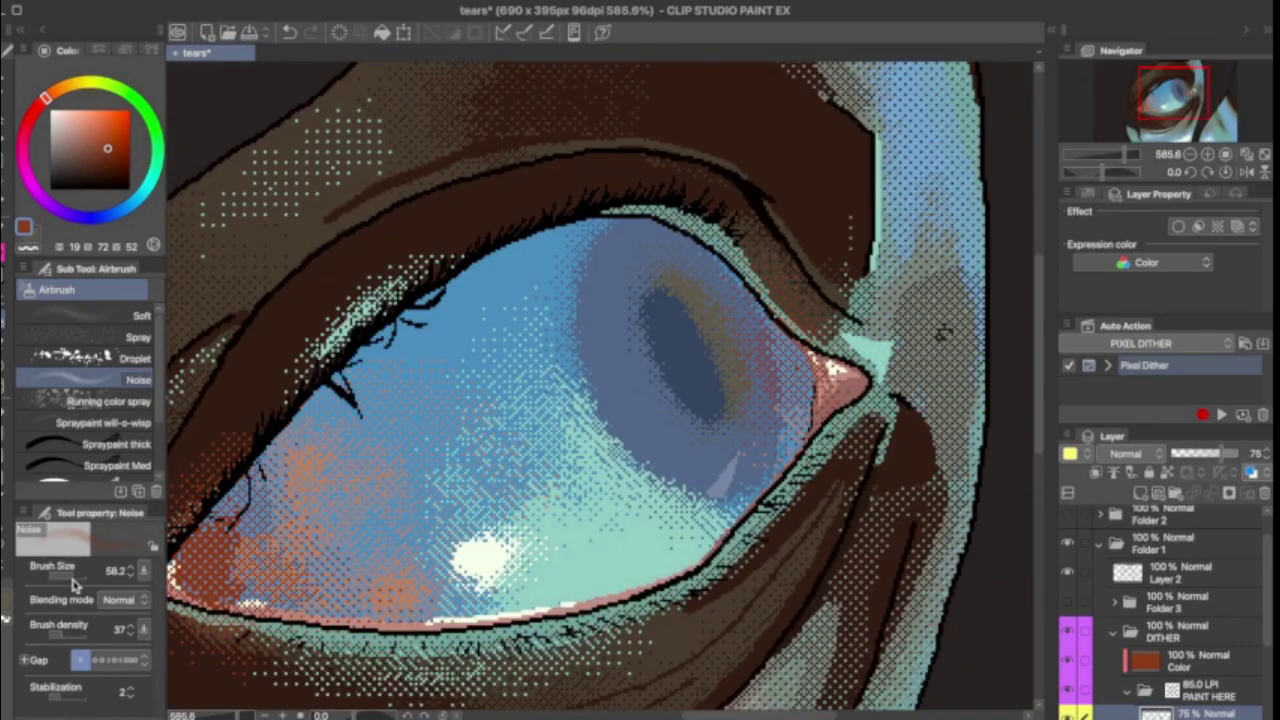
Step: Clean up the reddish brown dither at both eye corners with transparent Da Boi Pixel strokes at sizes 5.5 and 1.1
{"action": "scroll", "coordinate": [942, 335], "scroll_direction": "up", "scroll_amount": 1}
{"action": "key", "text": "p"}
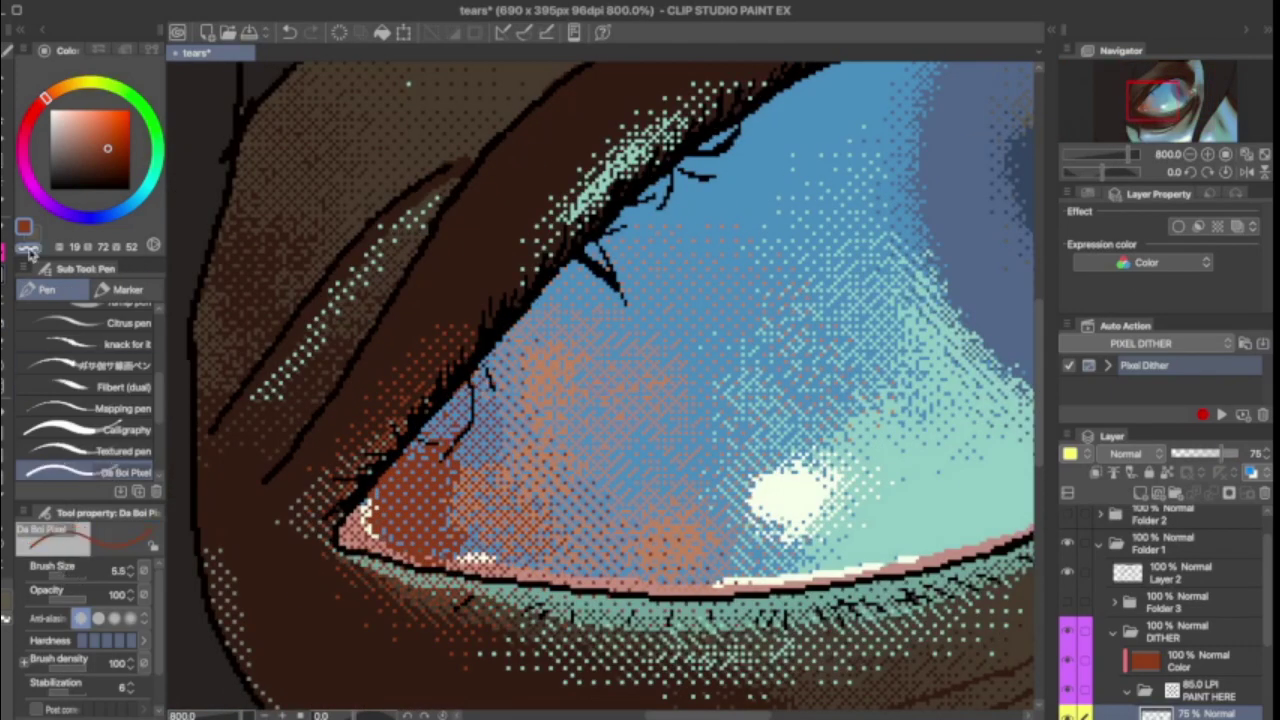
{"action": "mouse_move", "coordinate": [400, 420]}
{"action": "left_mouse_down"}
{"action": "mouse_move", "coordinate": [340, 500]}
{"action": "mouse_move", "coordinate": [460, 590]}
{"action": "left_mouse_up"}
{"action": "scroll", "coordinate": [330, 549], "scroll_direction": "up", "scroll_amount": 5}
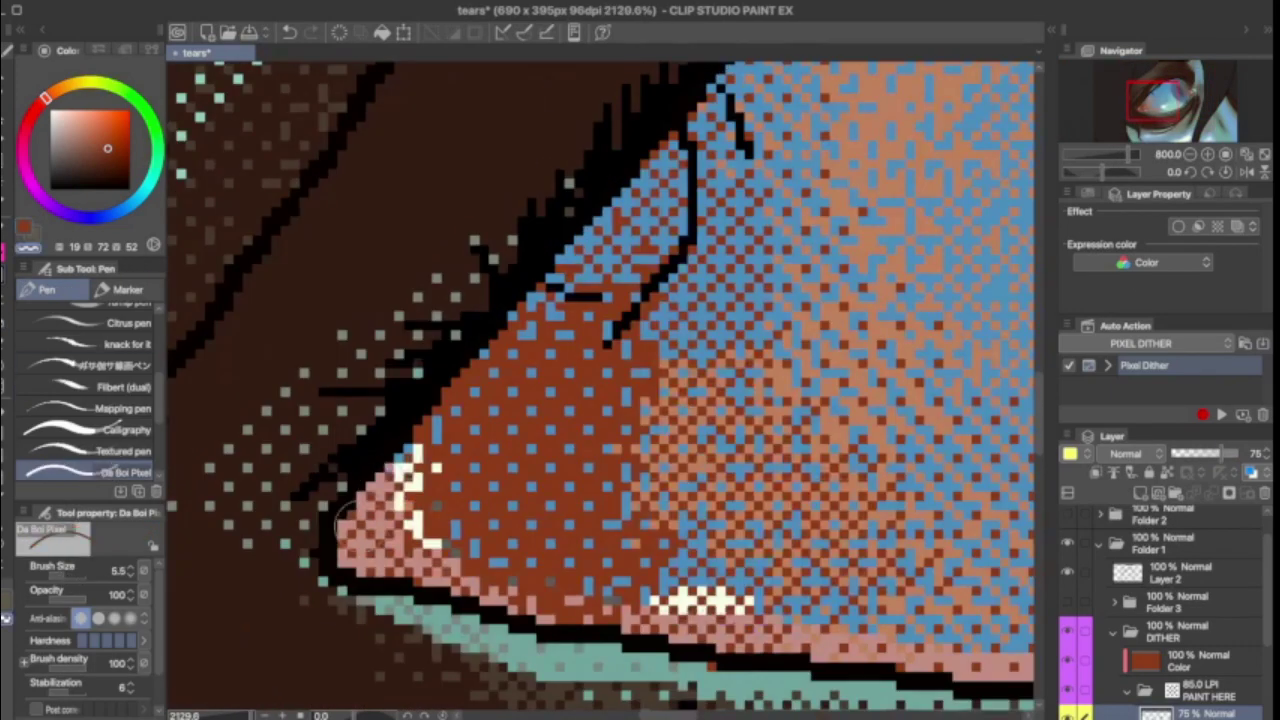
{"action": "left_click", "coordinate": [60, 570]}
{"action": "scroll", "coordinate": [690, 610], "scroll_direction": "down", "scroll_amount": 6}
{"action": "scroll", "coordinate": [640, 590], "scroll_direction": "up", "scroll_amount": 5}
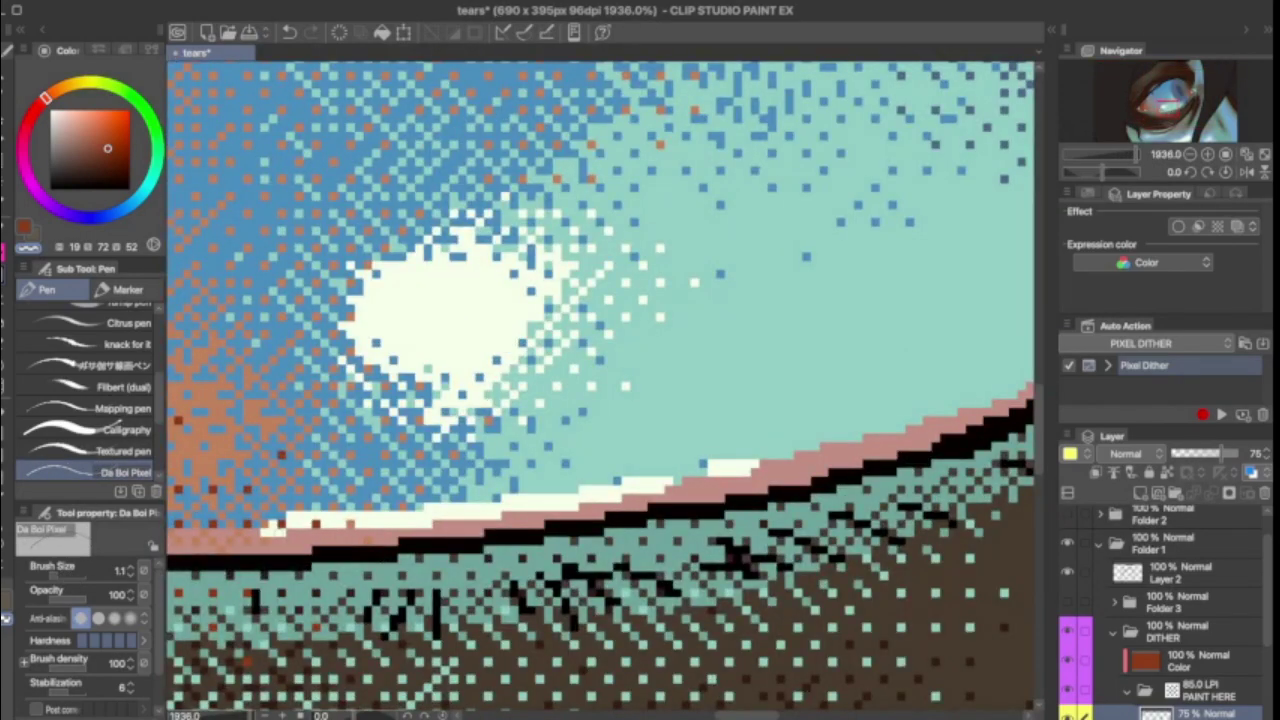
{"action": "scroll", "coordinate": [600, 390], "scroll_direction": "down", "scroll_amount": 8}
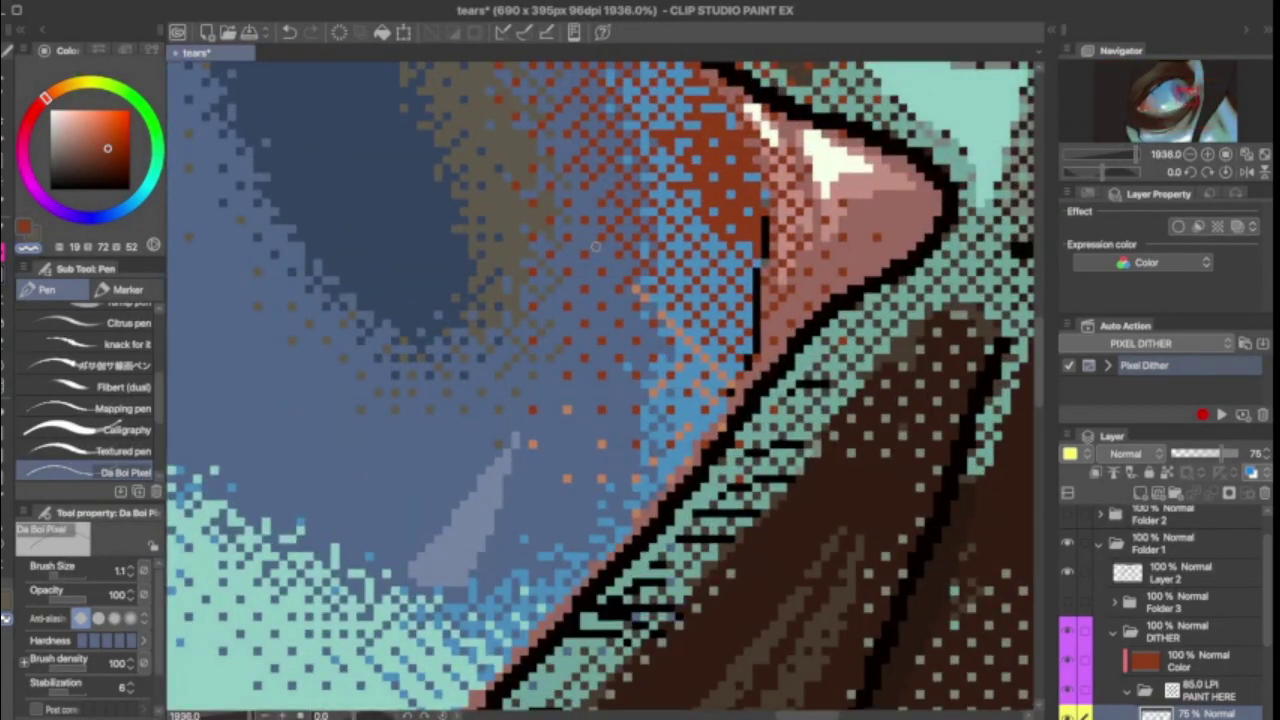
Step: Compare the eyeball tints by toggling the merged DITHER layers' visibility, and save the drawing
{"action": "left_click", "coordinate": [1070, 633]}
{"action": "left_click", "coordinate": [1070, 662]}
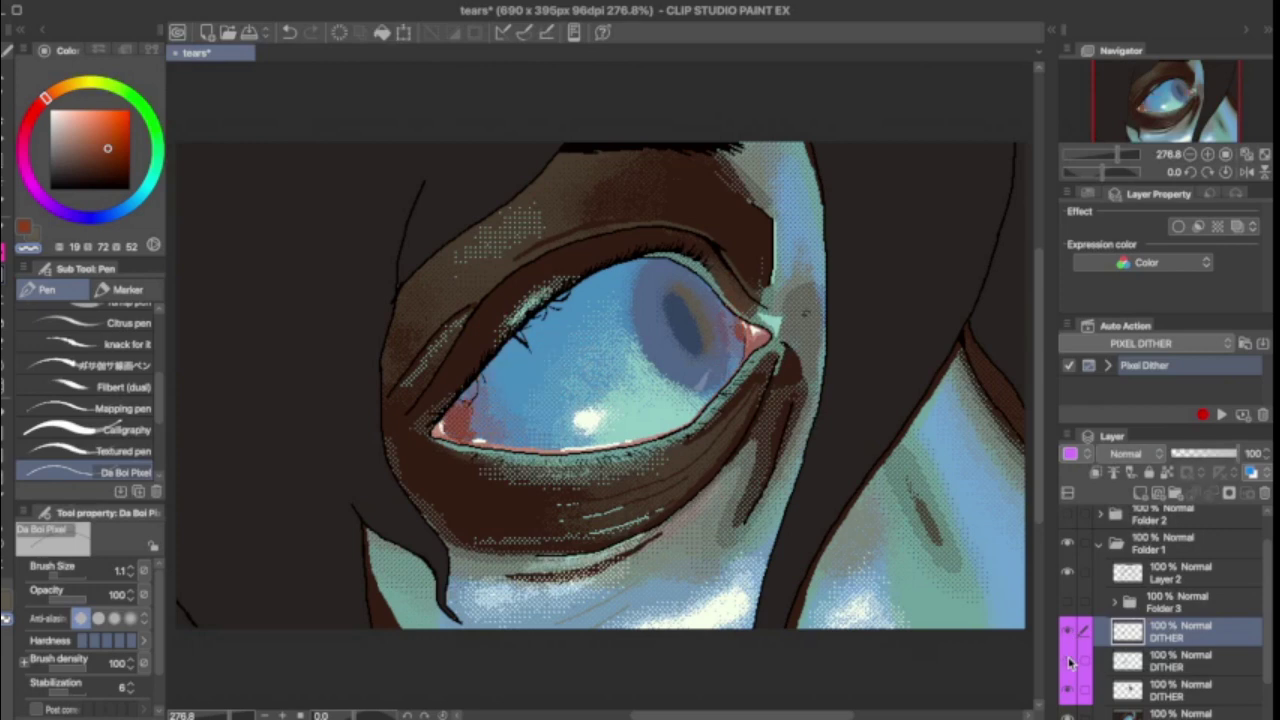
{"action": "left_click", "coordinate": [1071, 656]}
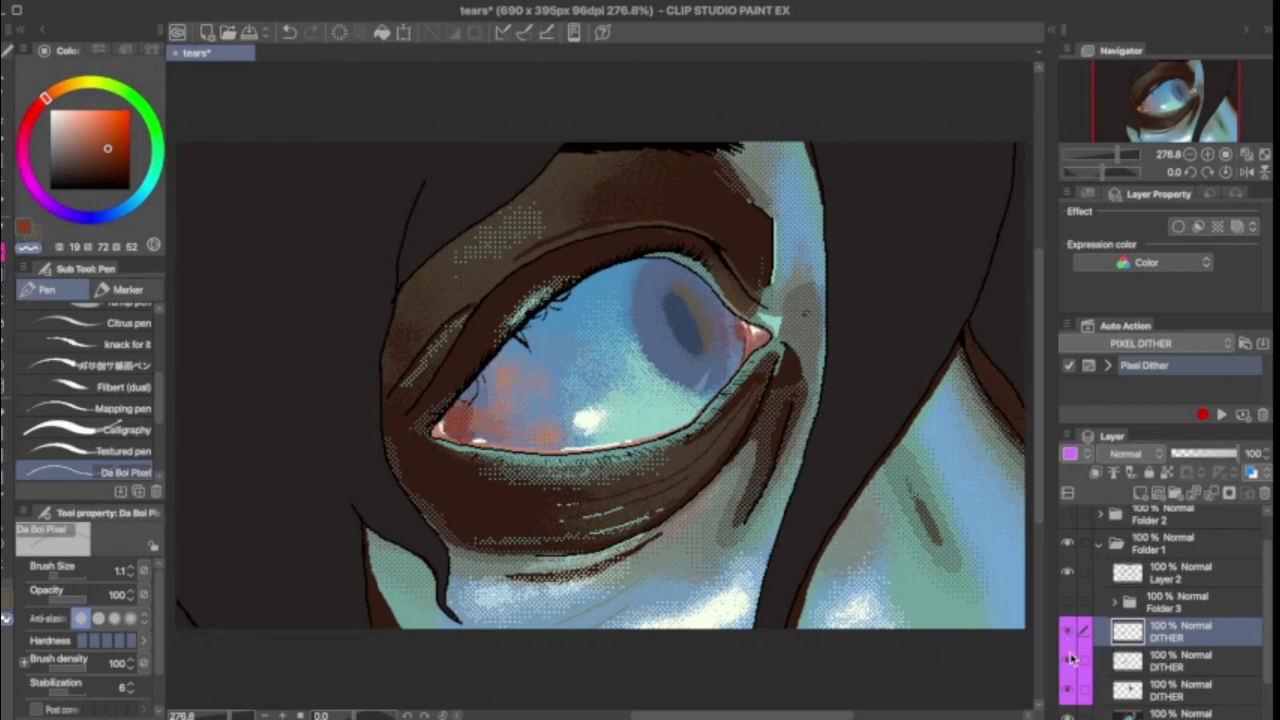
{"action": "scroll", "coordinate": [600, 390], "scroll_direction": "up", "scroll_amount": 3}
{"action": "scroll", "coordinate": [600, 390], "scroll_direction": "down", "scroll_amount": 4}
{"action": "scroll", "coordinate": [600, 390], "scroll_direction": "up", "scroll_amount": 1}
{"action": "left_click", "coordinate": [250, 33]}
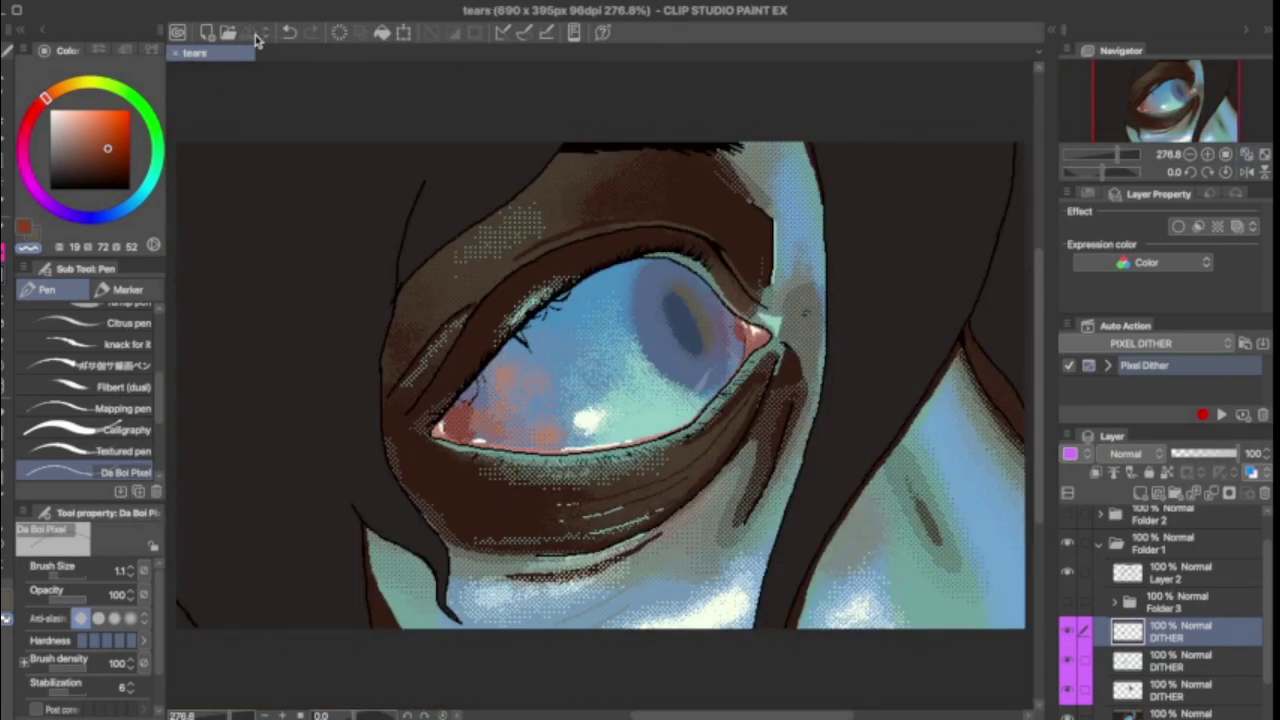
Step: Delete Folder 3 and move the lowest DITHER layer to the top of the dither stack
{"action": "left_click", "coordinate": [61, 177]}
{"action": "left_click", "coordinate": [1265, 496]}
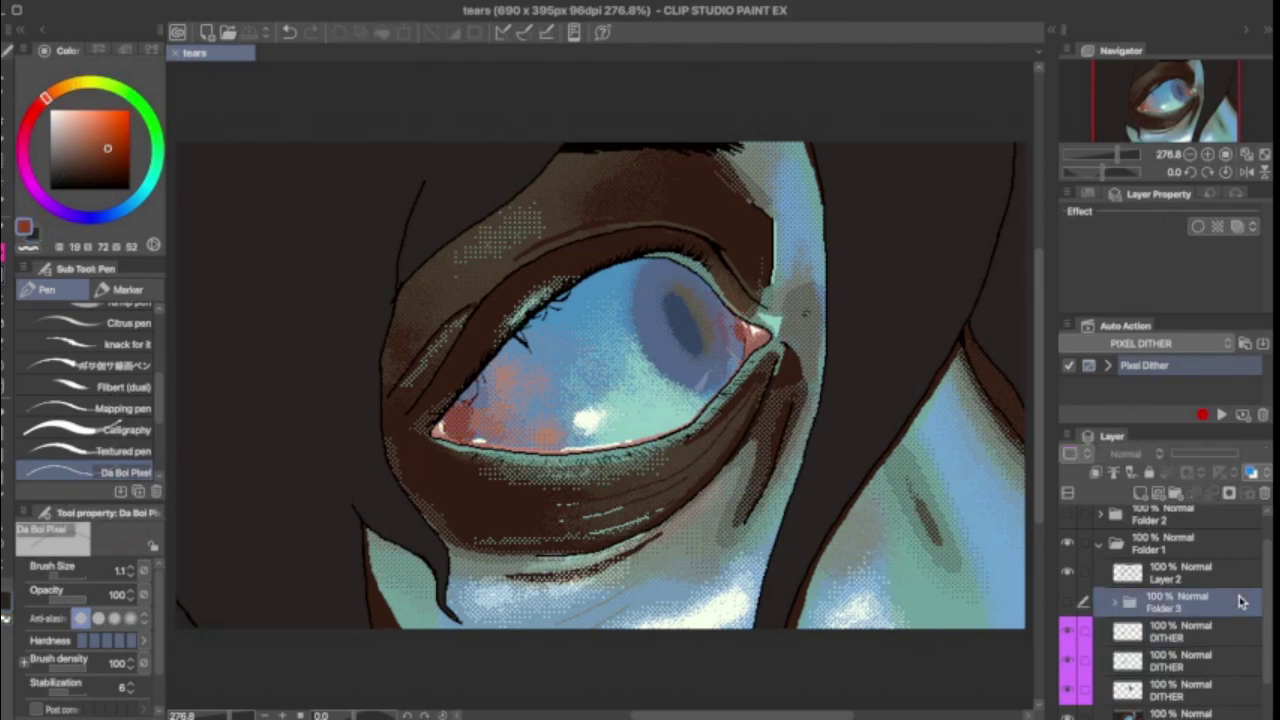
{"action": "left_click", "coordinate": [1160, 662]}
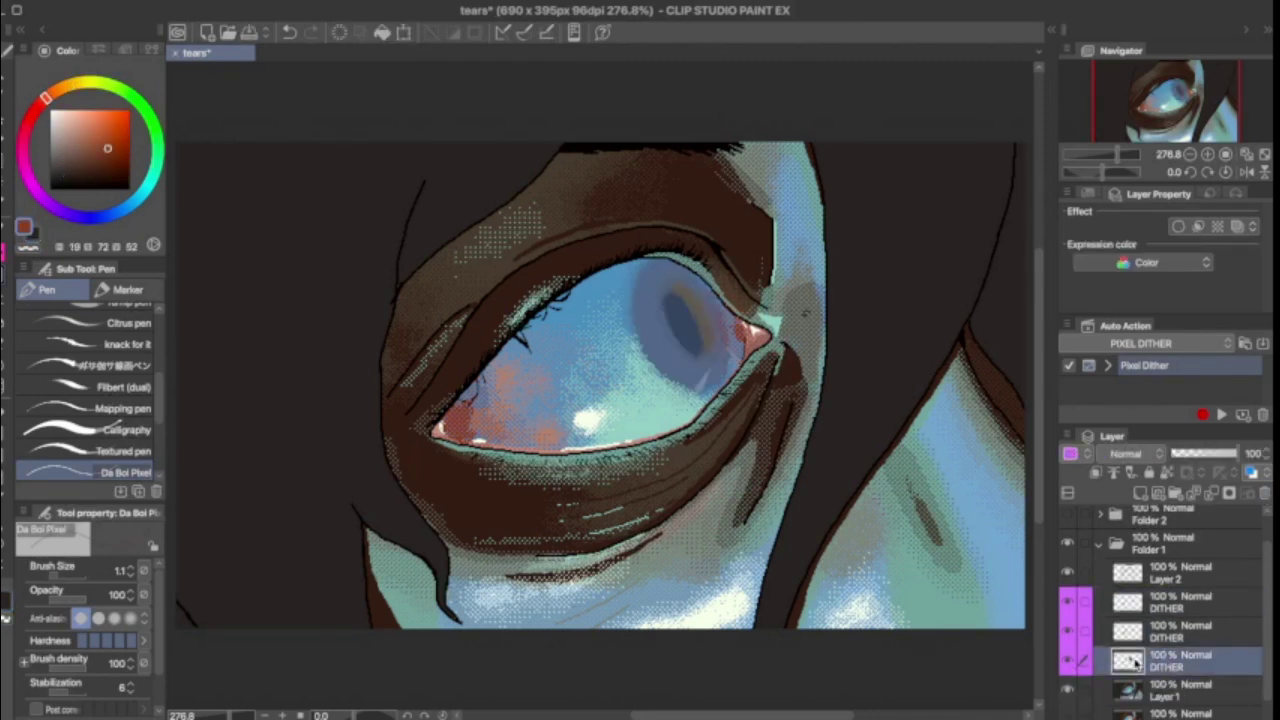
{"action": "left_click", "coordinate": [1180, 601]}
Step: Run Pixel Dither in a very dark brown (20, 41, 12) directly above Layer 1, keeping the layer name DITHER
{"action": "left_click", "coordinate": [1180, 690]}
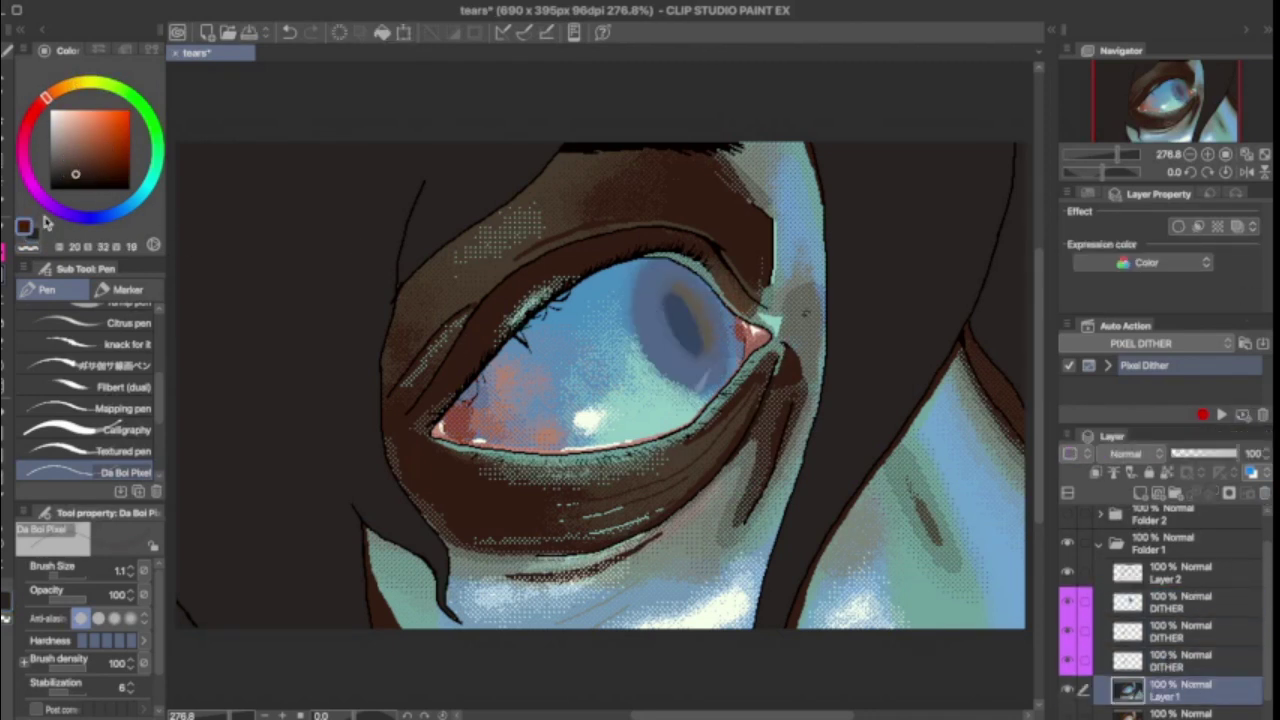
{"action": "left_click", "coordinate": [300, 36]}
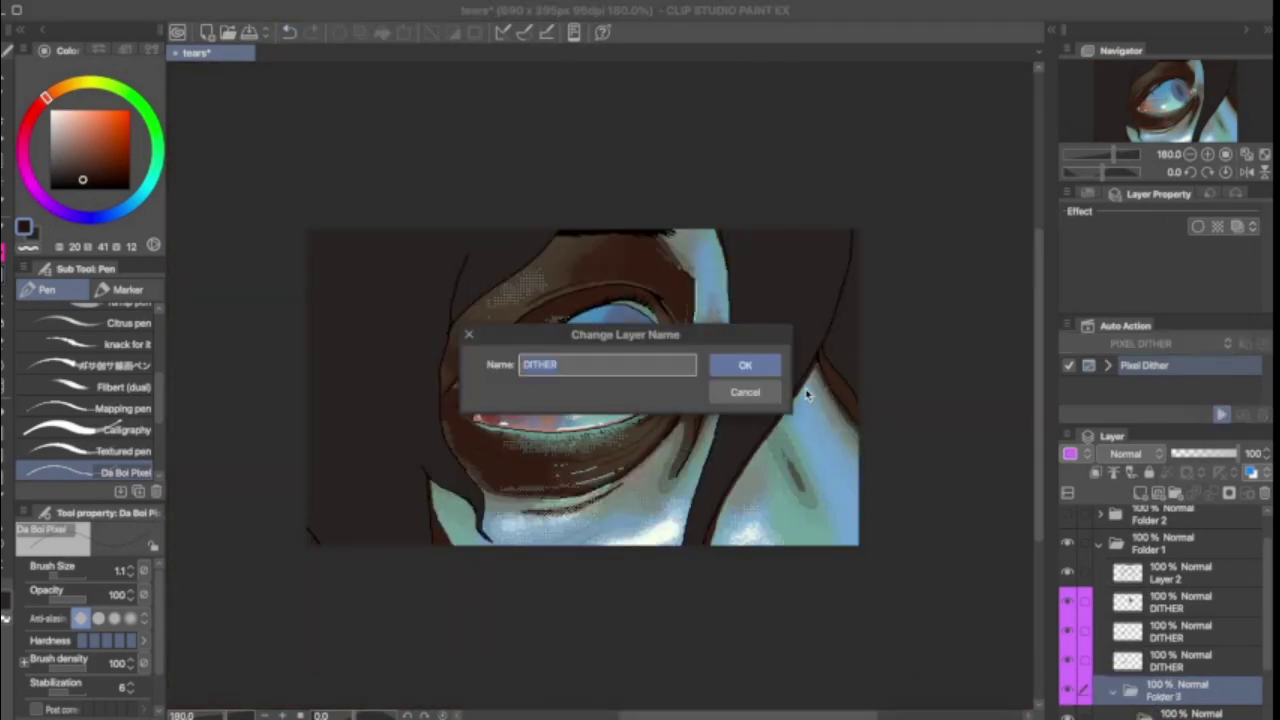
{"action": "key", "text": "Return"}
{"action": "left_click", "coordinate": [1229, 316]}
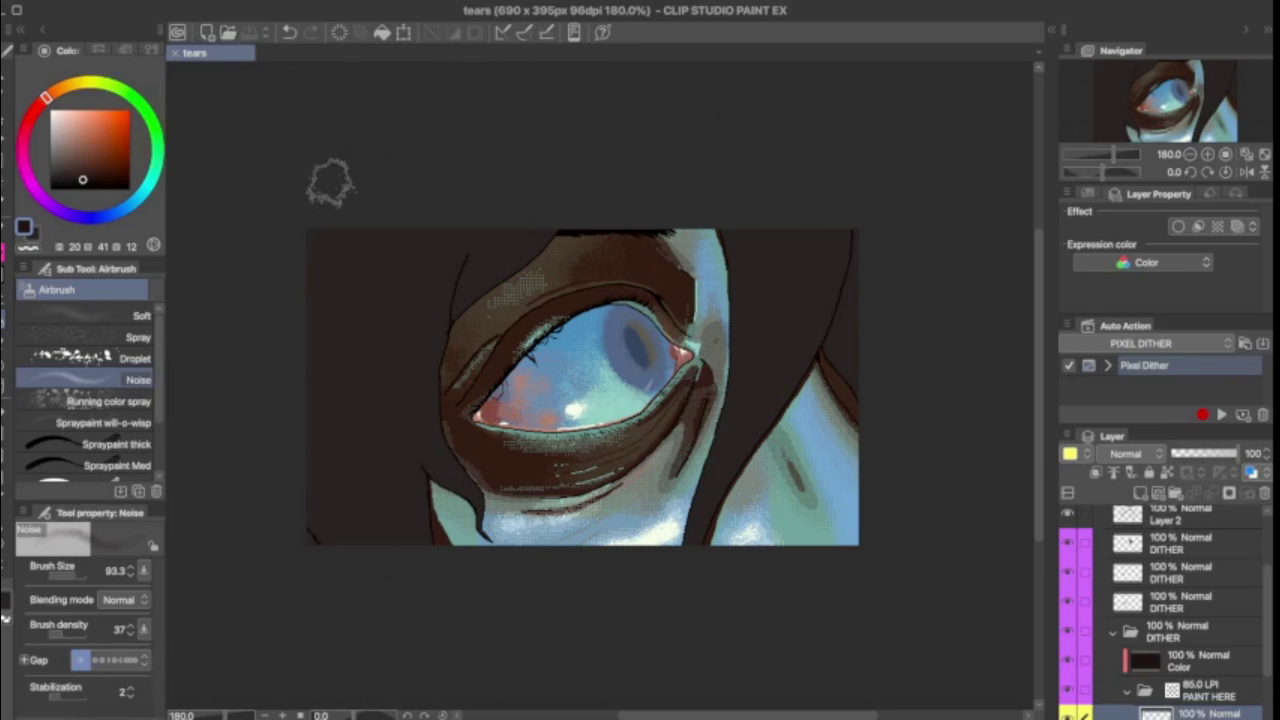
Step: Airbrush dark brown dither around the outer eye corner, reduce the Noise brush to size 36.3, and undo the last stroke
{"action": "scroll", "coordinate": [491, 443], "scroll_direction": "up", "scroll_amount": 3}
{"action": "left_click_drag", "start_coordinate": [491, 443], "coordinate": [371, 443]}
{"action": "left_click_drag", "start_coordinate": [55, 578], "coordinate": [78, 578]}
{"action": "key", "text": "ctrl+z"}
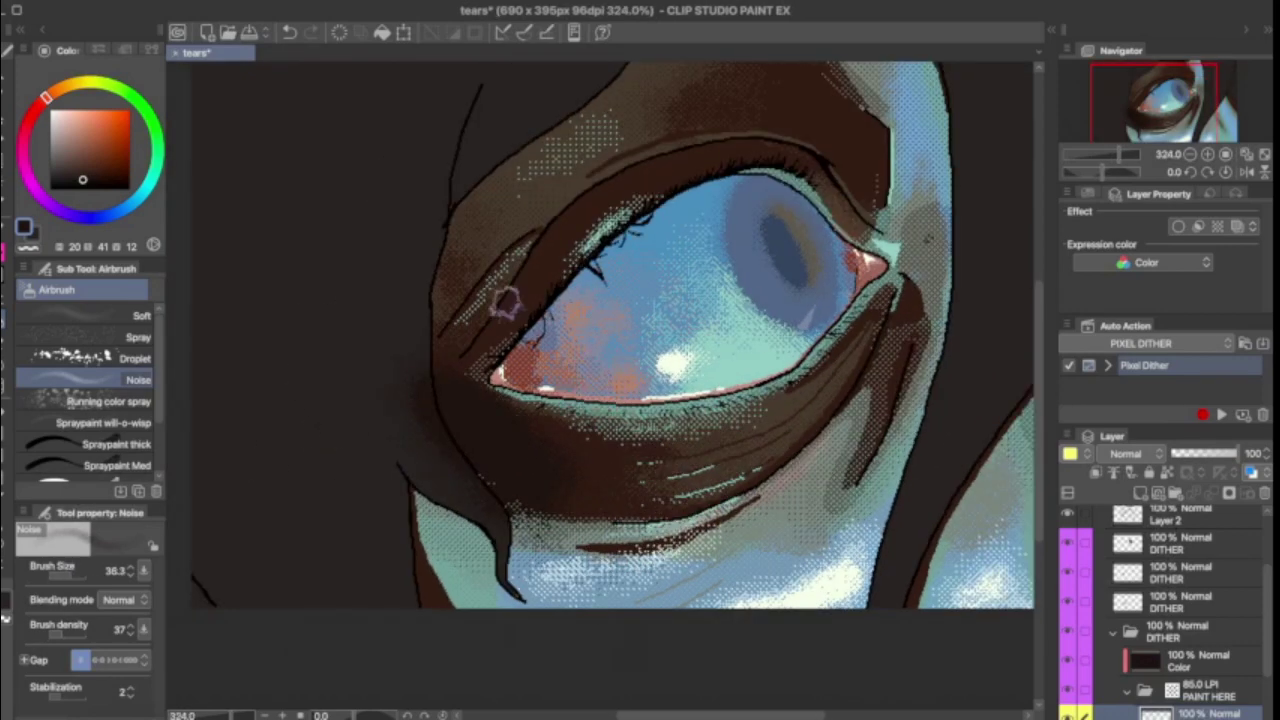
Step: Auto-select the upper eyelid band, shade it with dark Noise airbrush dither at size 36.3, and clear the selection
{"action": "scroll", "coordinate": [503, 294], "scroll_direction": "up", "scroll_amount": 3}
{"action": "key", "text": "w"}
{"action": "left_click", "coordinate": [600, 215]}
{"action": "key", "text": "p"}
{"action": "key", "text": "b"}
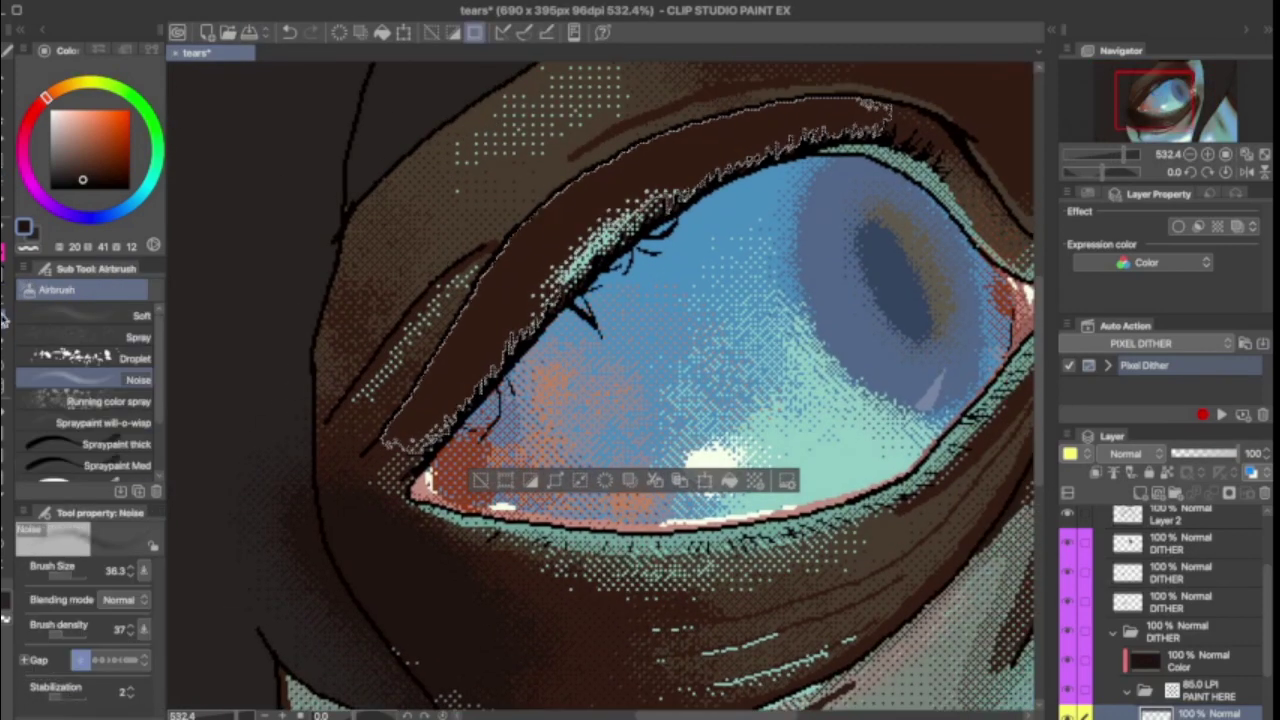
{"action": "left_click_drag", "start_coordinate": [440, 468], "coordinate": [486, 446]}
{"action": "key", "text": "ctrl+d"}
{"action": "key", "text": "ctrl+z"}
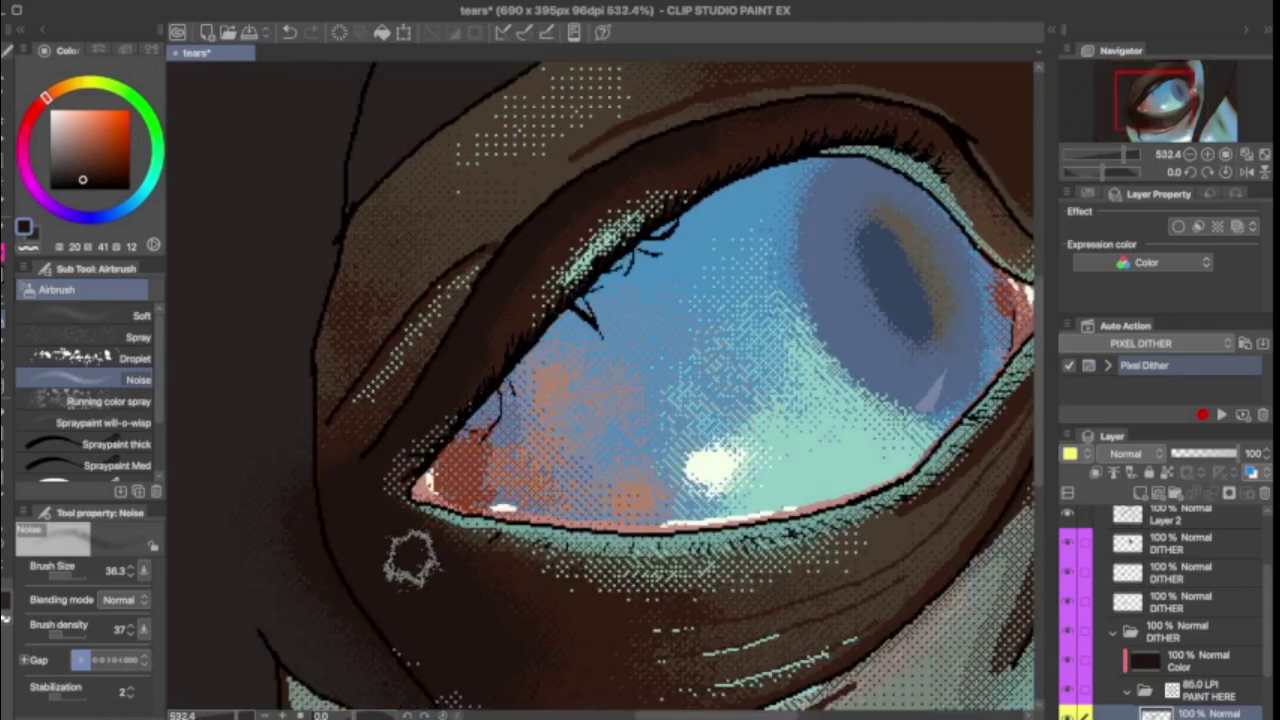
Step: Refine the dark shading along the upper eyelid and outer eye corner with the Da Boi Pixel pen at size 1.1
{"action": "scroll", "coordinate": [414, 543], "scroll_direction": "down", "scroll_amount": 1}
{"action": "scroll", "coordinate": [1025, 65], "scroll_direction": "down", "scroll_amount": 3}
{"action": "key", "text": "p"}
{"action": "scroll", "coordinate": [767, 130], "scroll_direction": "up", "scroll_amount": 4}
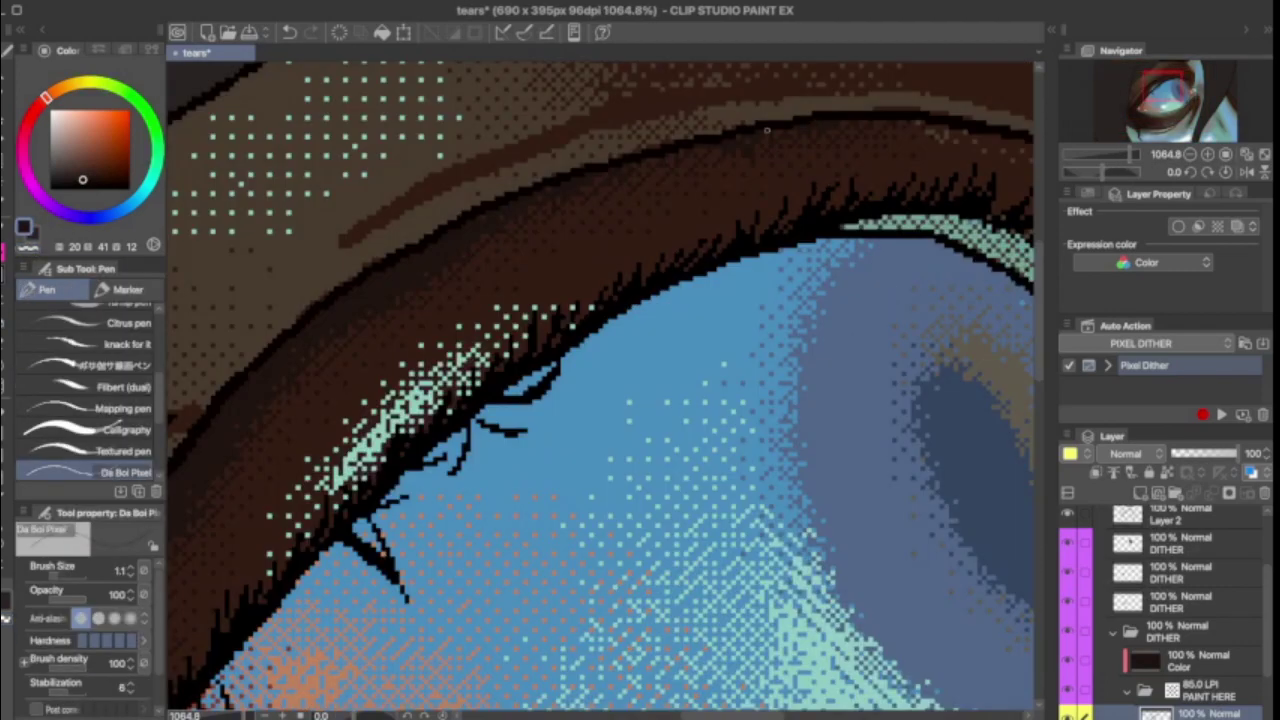
{"action": "scroll", "coordinate": [600, 390], "scroll_direction": "down", "scroll_amount": 3}
{"action": "scroll", "coordinate": [600, 390], "scroll_direction": "up", "scroll_amount": 3}
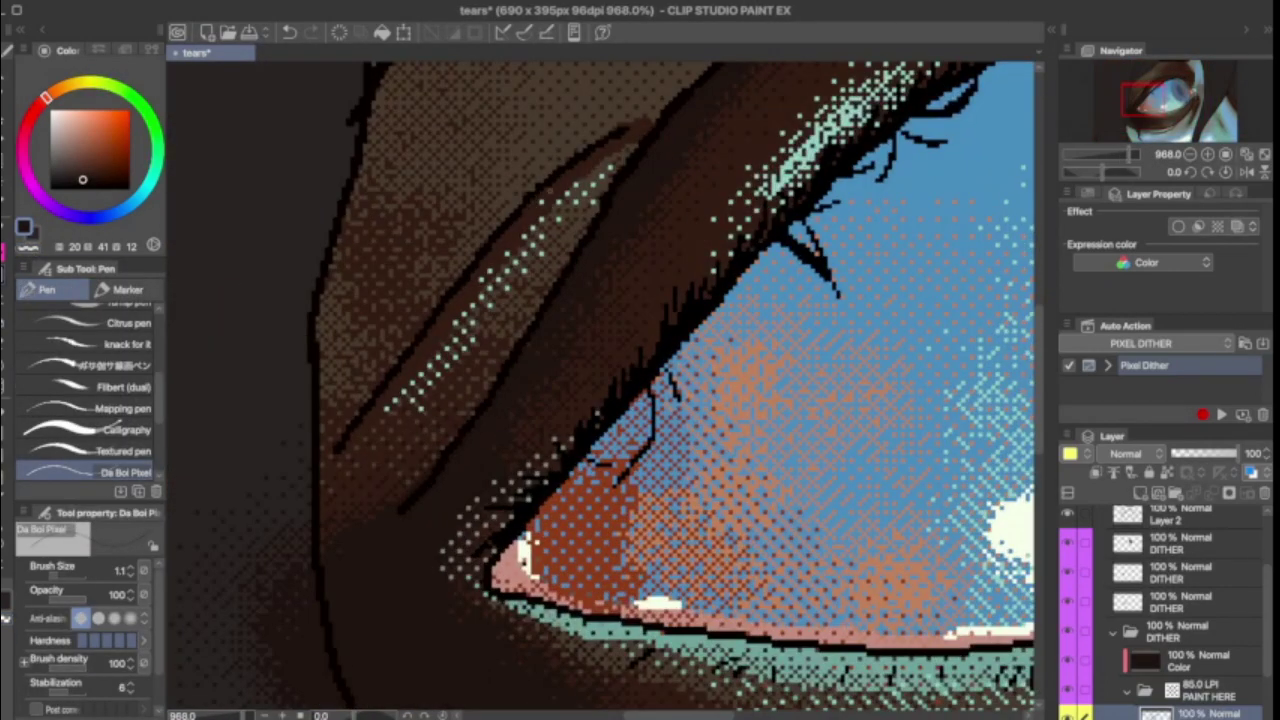
{"action": "scroll", "coordinate": [638, 128], "scroll_direction": "down", "scroll_amount": 5}
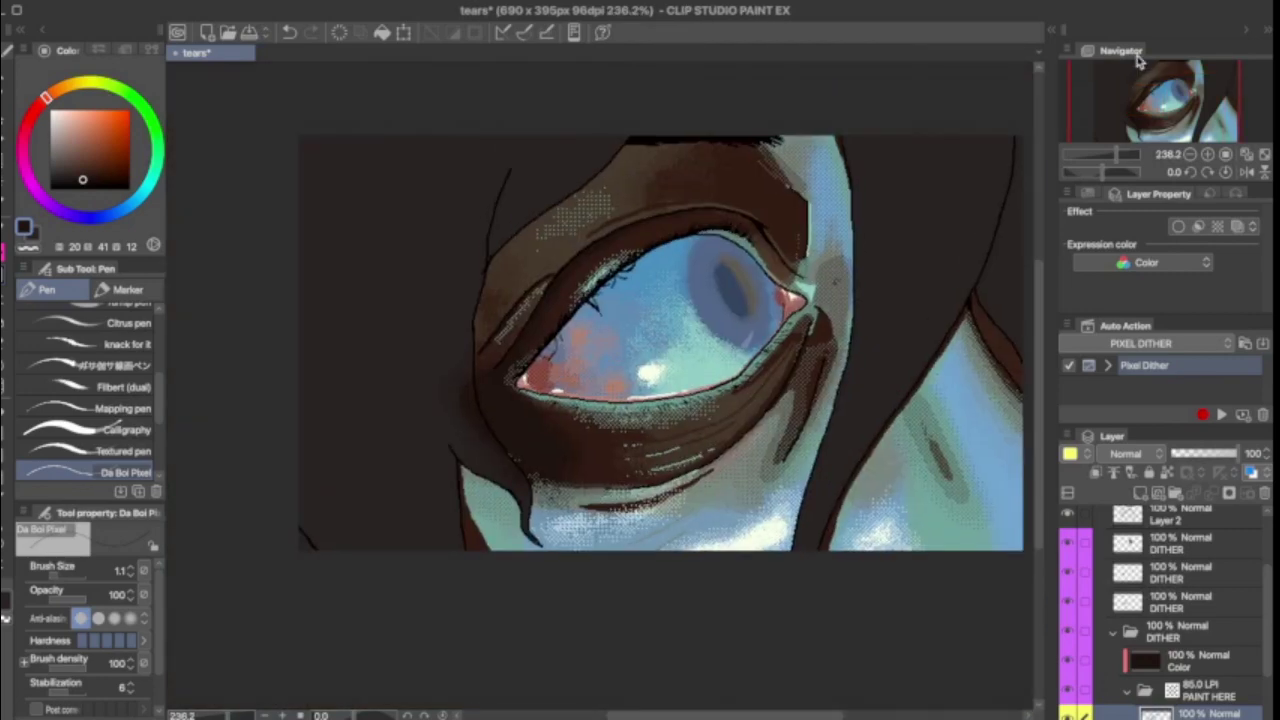
Step: Thin the dark dither beneath the eye with the Noise airbrush in transparent colour at size 93.3
{"action": "key", "text": "b"}
{"action": "scroll", "coordinate": [650, 400], "scroll_direction": "up", "scroll_amount": 2}
{"action": "left_click_drag", "start_coordinate": [650, 400], "coordinate": [720, 445]}
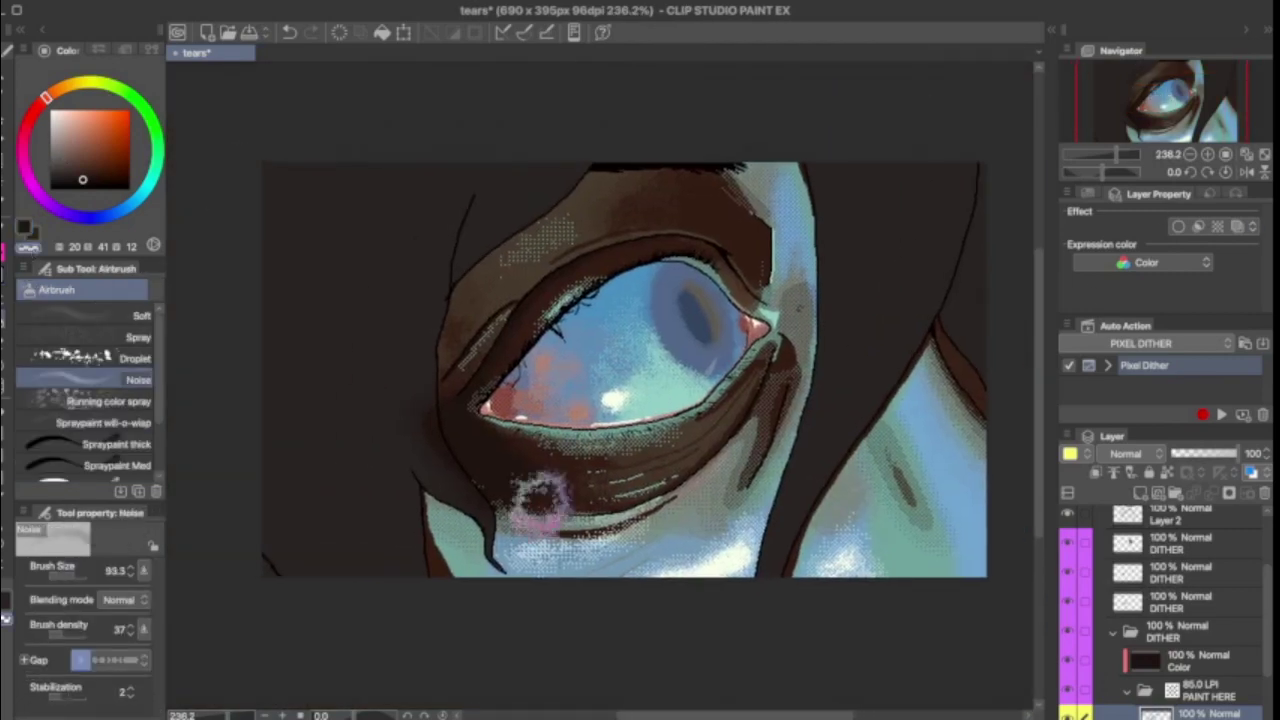
Step: Hatch dark texture over the skin above the inner upper eyelid with the Zig-Zag-2-Space pen at size 14.1
{"action": "key", "text": "p"}
{"action": "scroll", "coordinate": [634, 229], "scroll_direction": "up", "scroll_amount": 2}
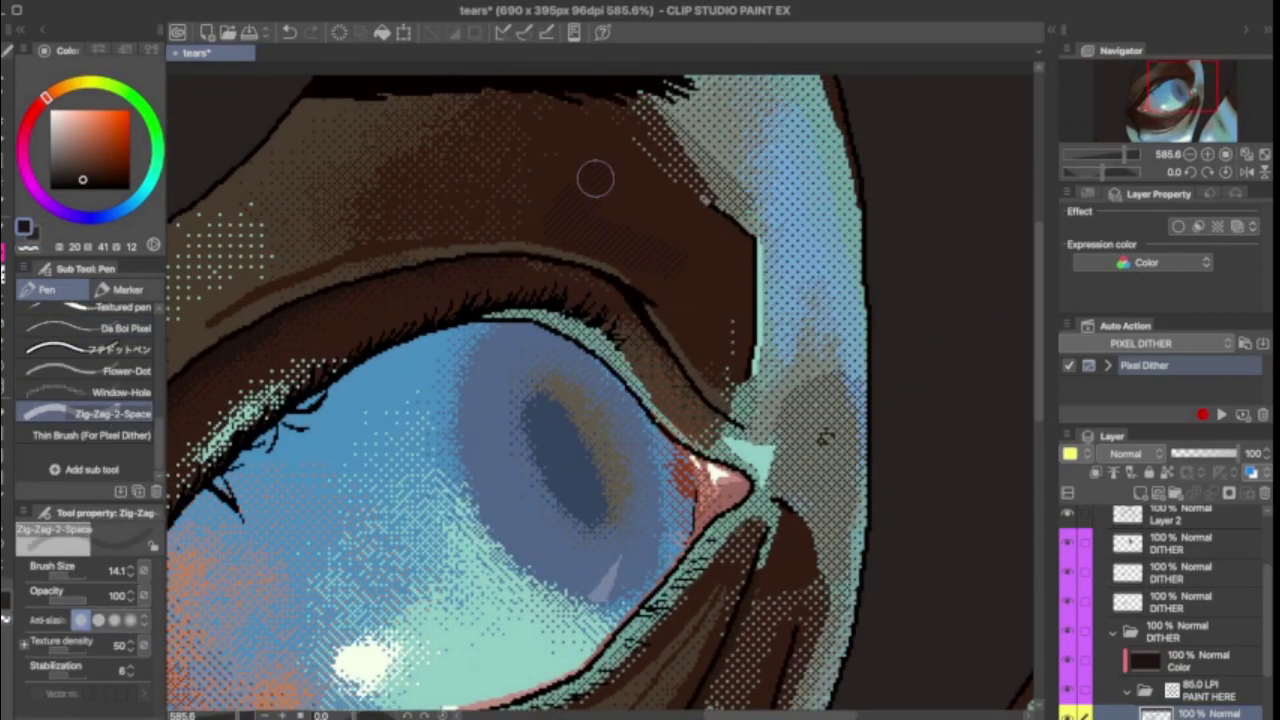
{"action": "scroll", "coordinate": [700, 290], "scroll_direction": "down", "scroll_amount": 5}
Step: Auto-select the hair area beside the outer eye corner and clear the dark dither that spilled onto it
{"action": "key", "text": "w"}
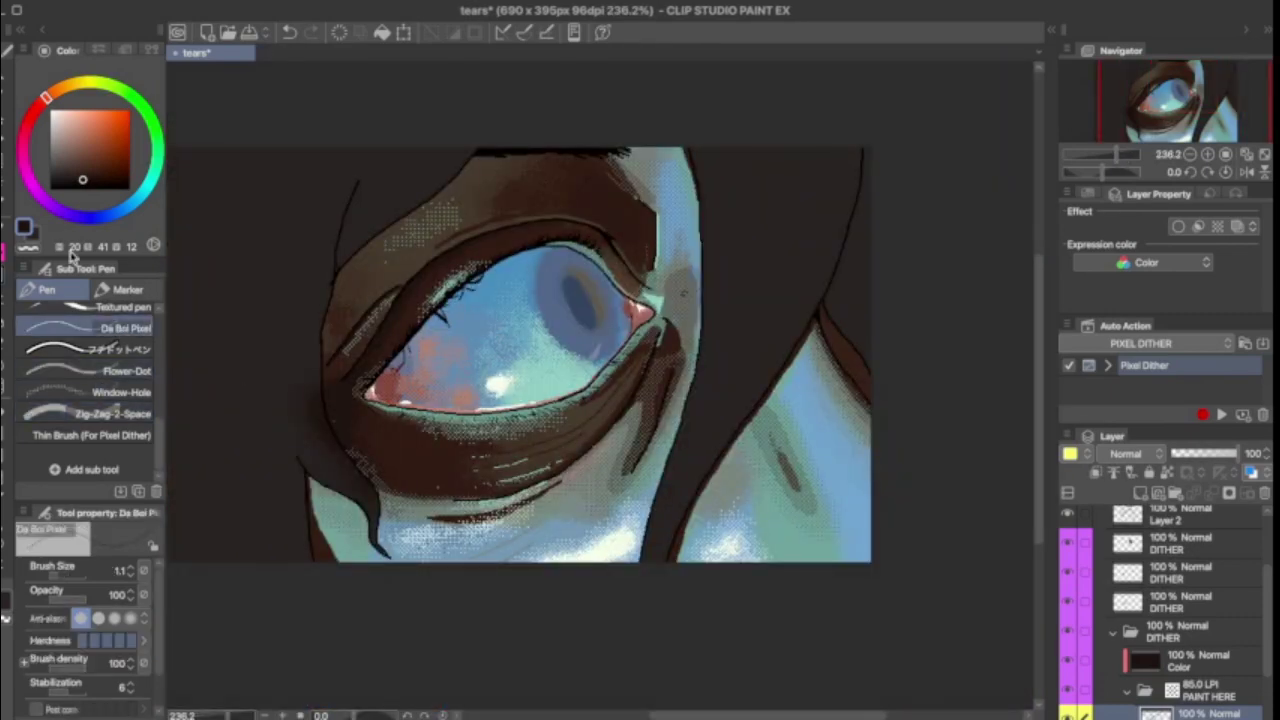
{"action": "left_click", "coordinate": [298, 440]}
{"action": "scroll", "coordinate": [298, 440], "scroll_direction": "up", "scroll_amount": 1}
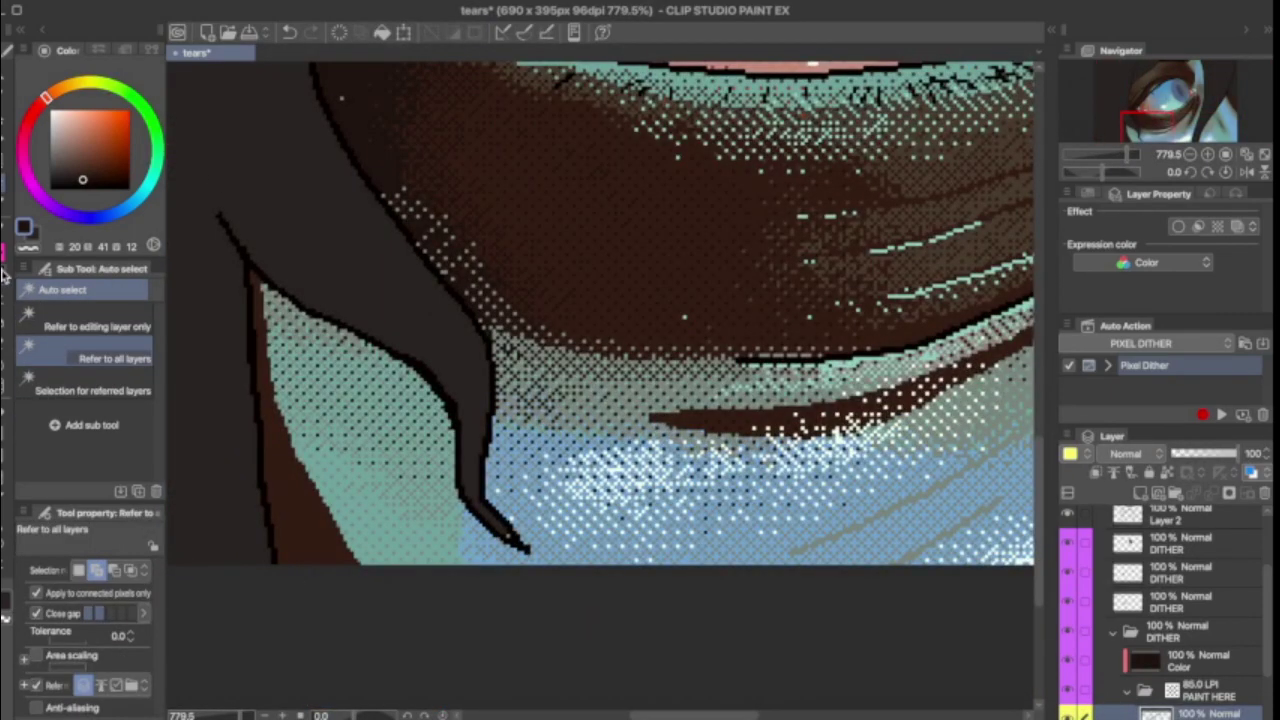
Step: Darken the brown wedge at the drawing's far right with the Da Boi Pixel pen at size 4.3 in dark brown (18, 42, 12)
{"action": "key", "text": "p"}
{"action": "scroll", "coordinate": [600, 300], "scroll_direction": "up", "scroll_amount": 4}
{"action": "left_click", "coordinate": [63, 575]}
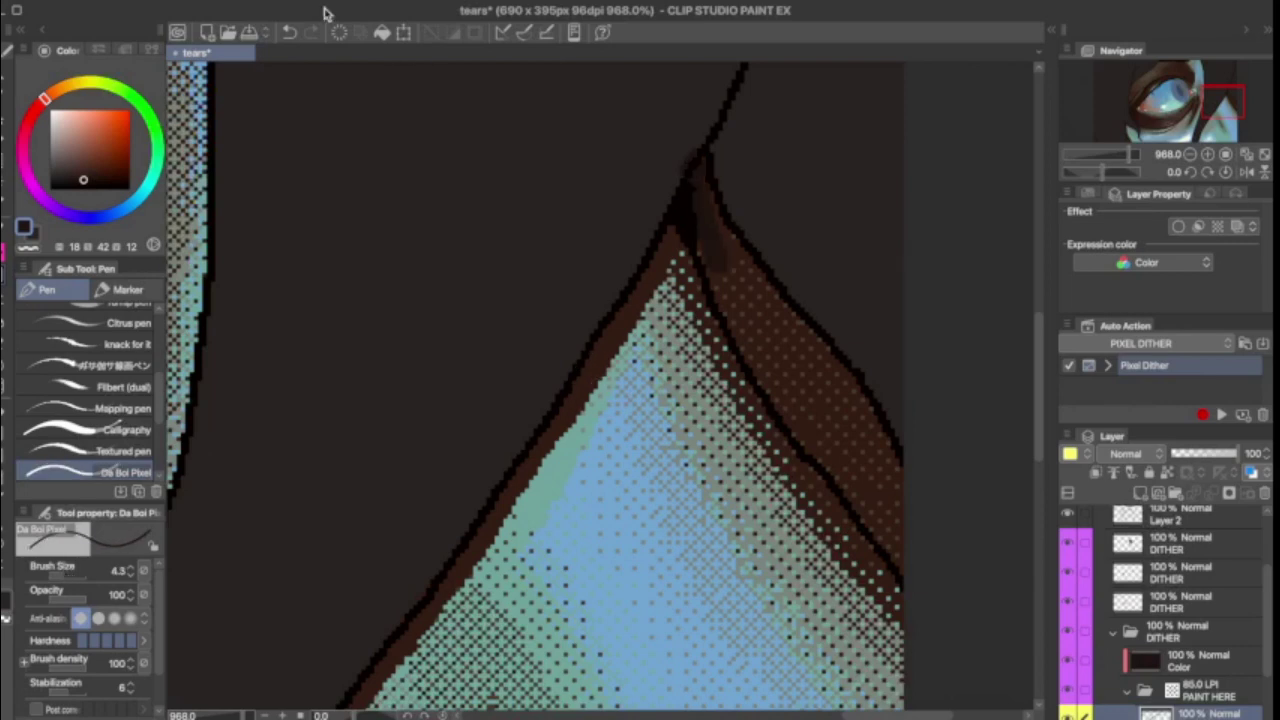
{"action": "mouse_move", "coordinate": [715, 235]}
{"action": "left_mouse_down"}
{"action": "mouse_move", "coordinate": [785, 321]}
{"action": "mouse_move", "coordinate": [917, 571]}
{"action": "left_mouse_up"}
{"action": "scroll", "coordinate": [787, 275], "scroll_direction": "down", "scroll_amount": 9}
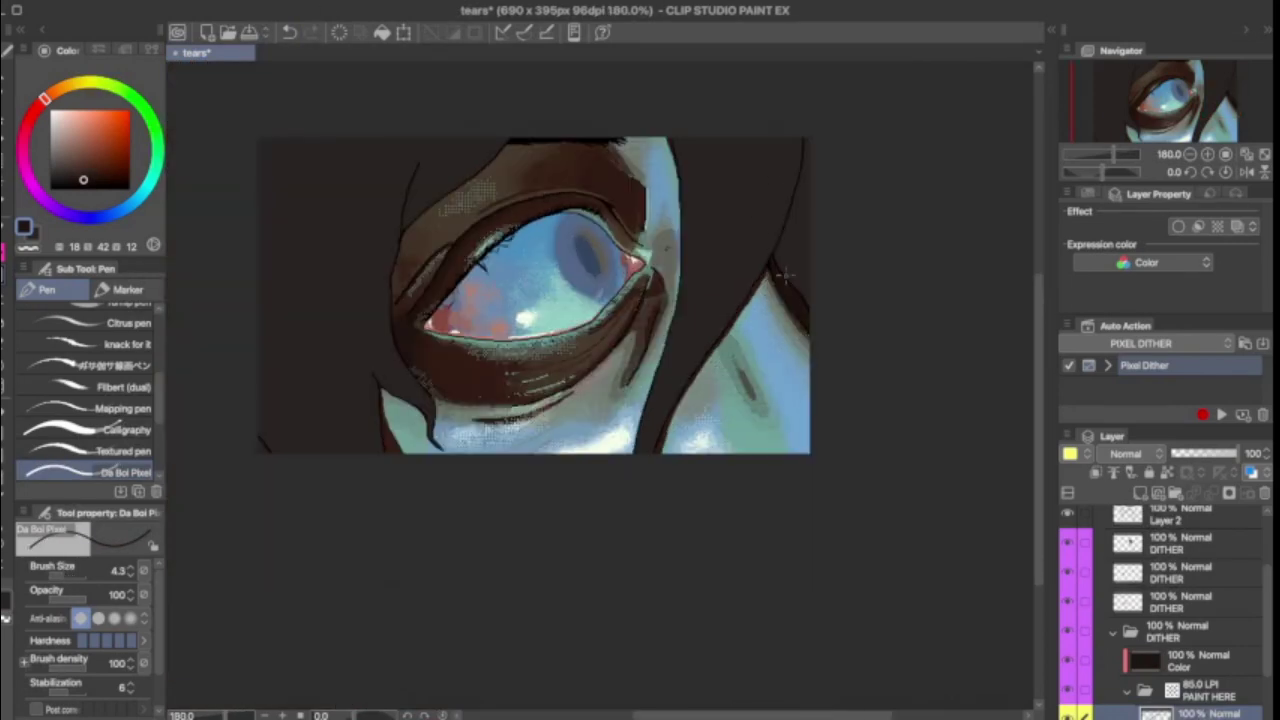
{"action": "scroll", "coordinate": [703, 208], "scroll_direction": "up", "scroll_amount": 3}
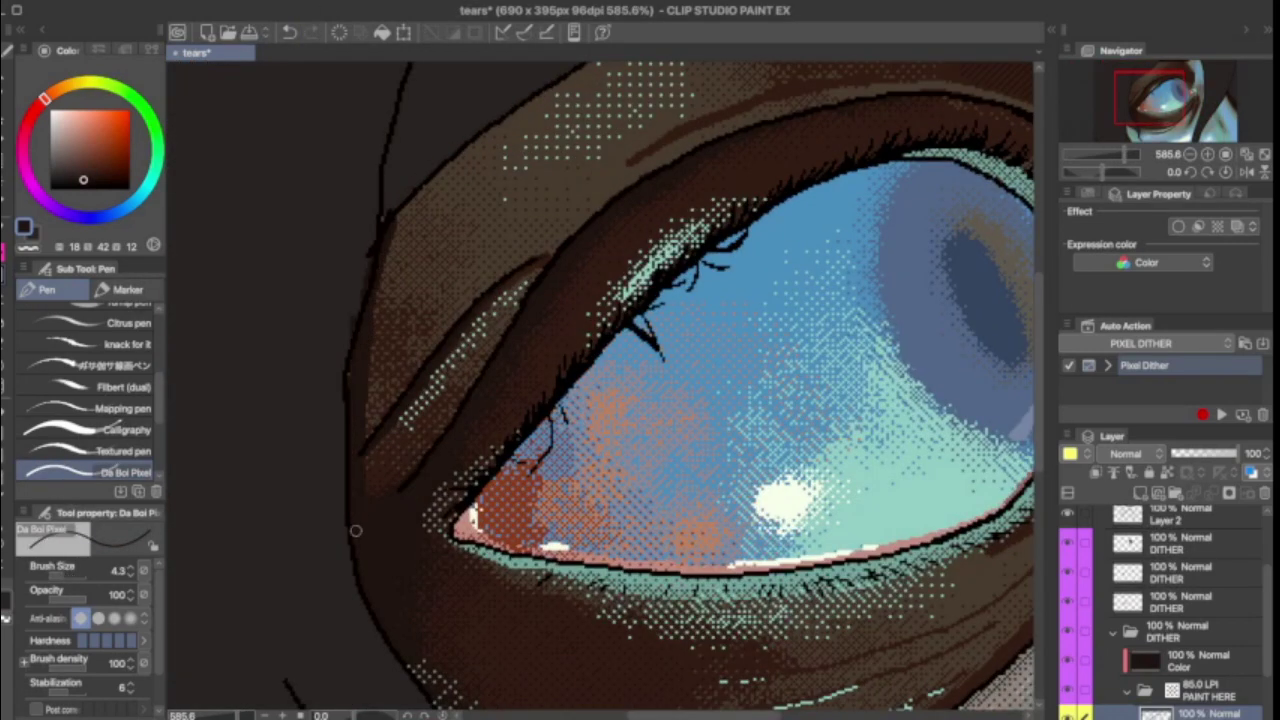
{"action": "scroll", "coordinate": [551, 175], "scroll_direction": "down", "scroll_amount": 1}
{"action": "scroll", "coordinate": [551, 175], "scroll_direction": "right", "scroll_amount": 5}
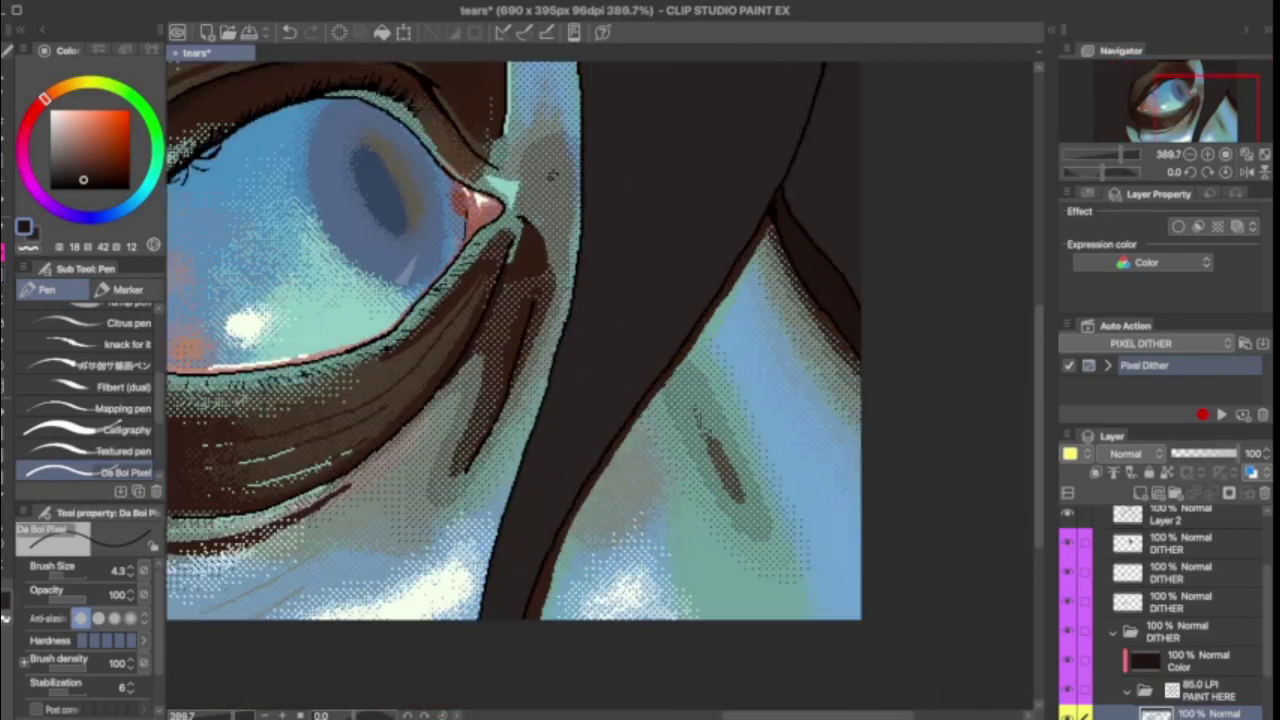
Step: Merge the dark DITHER folder into Layer 1 and fill the hair on the drawing's left side with near-black (33, 100, 4)
{"action": "left_click", "coordinate": [1246, 156]}
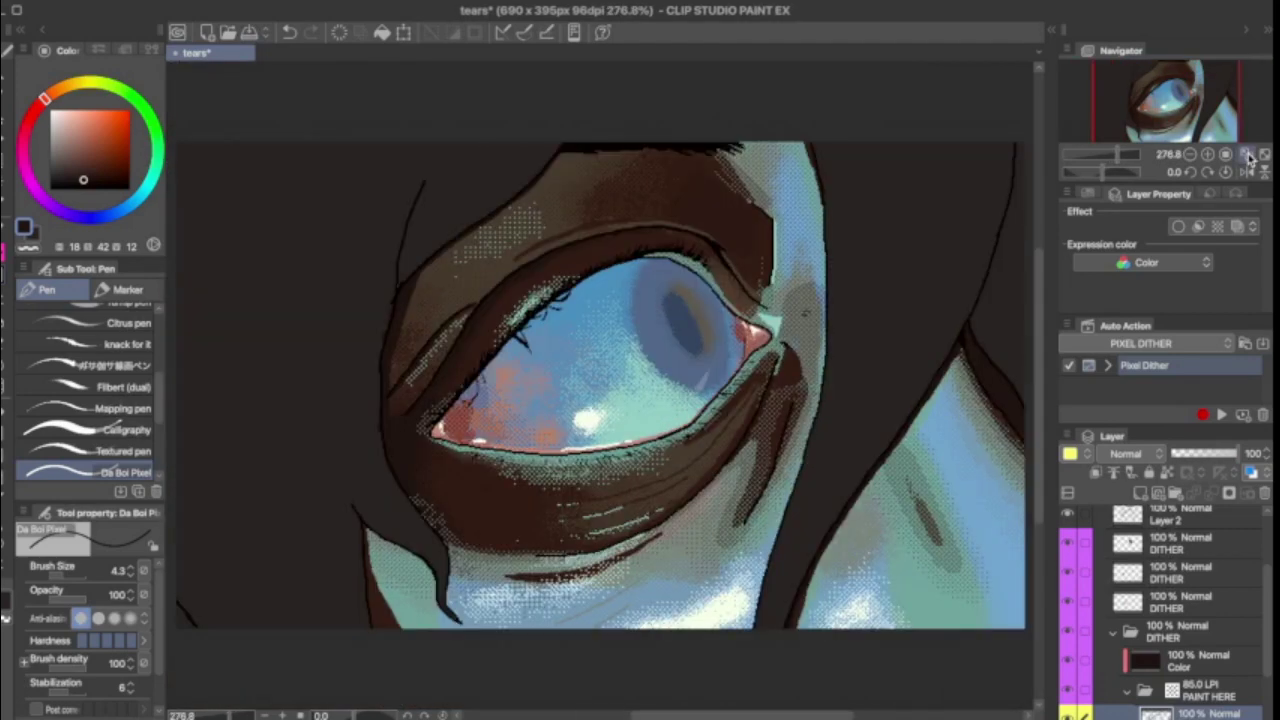
{"action": "left_click", "coordinate": [1190, 155]}
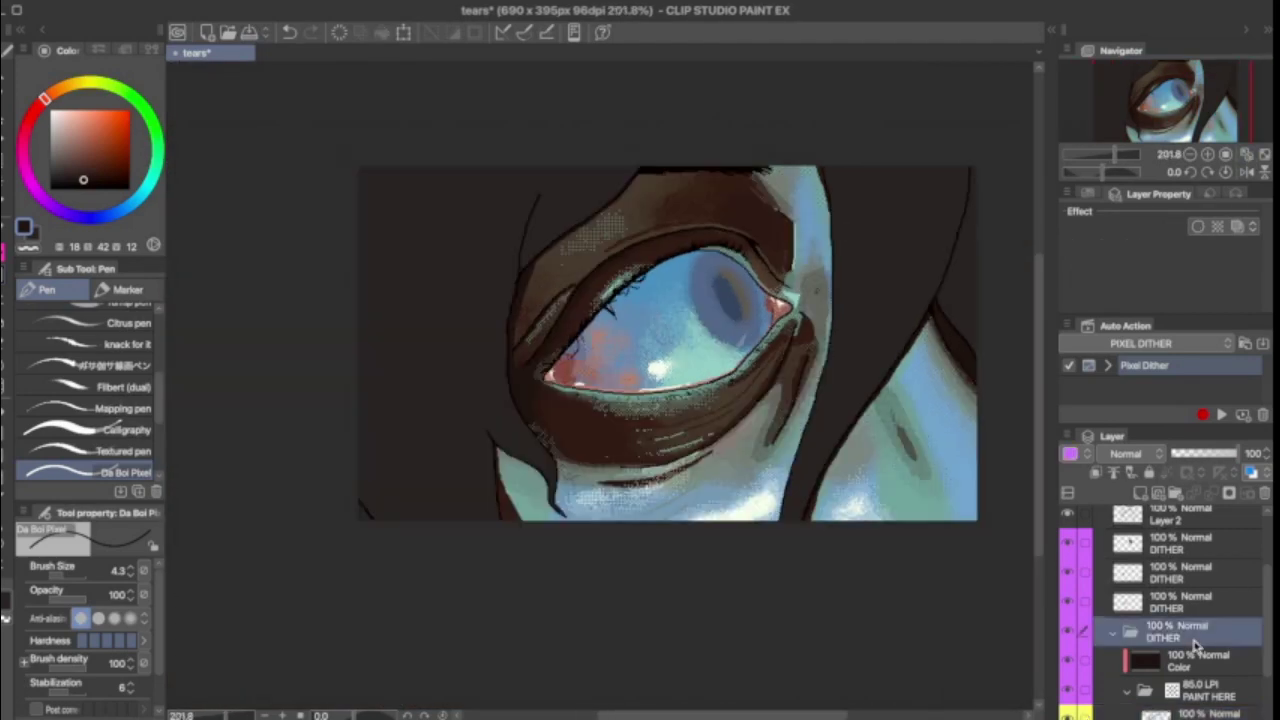
{"action": "scroll", "coordinate": [1165, 540], "scroll_direction": "up", "scroll_amount": 1}
{"action": "key", "text": "g"}
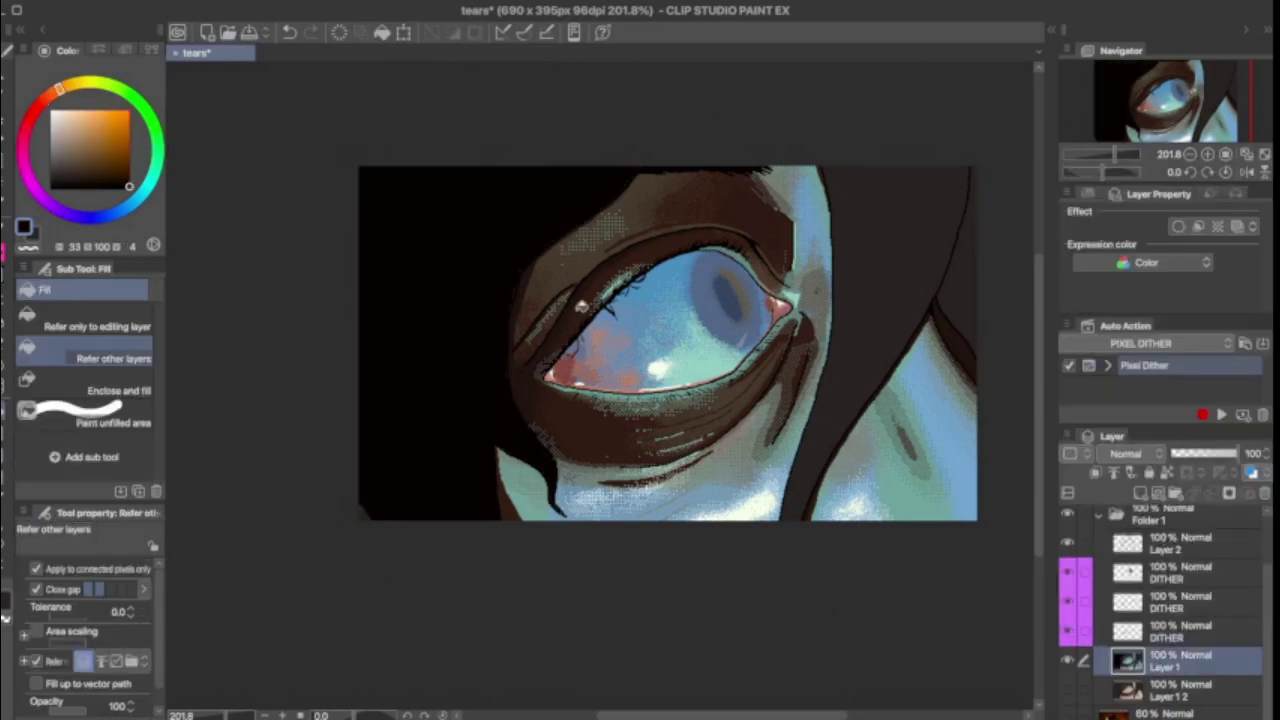
Step: Fill the hair on the drawing's right side with near-black (33, 100, 4) and tidy its edges with the Da Boi Pixel pen
{"action": "scroll", "coordinate": [520, 255], "scroll_direction": "up", "scroll_amount": 4}
{"action": "key", "text": "p"}
{"action": "scroll", "coordinate": [566, 283], "scroll_direction": "up", "scroll_amount": 2}
{"action": "scroll", "coordinate": [469, 269], "scroll_direction": "down", "scroll_amount": 3}
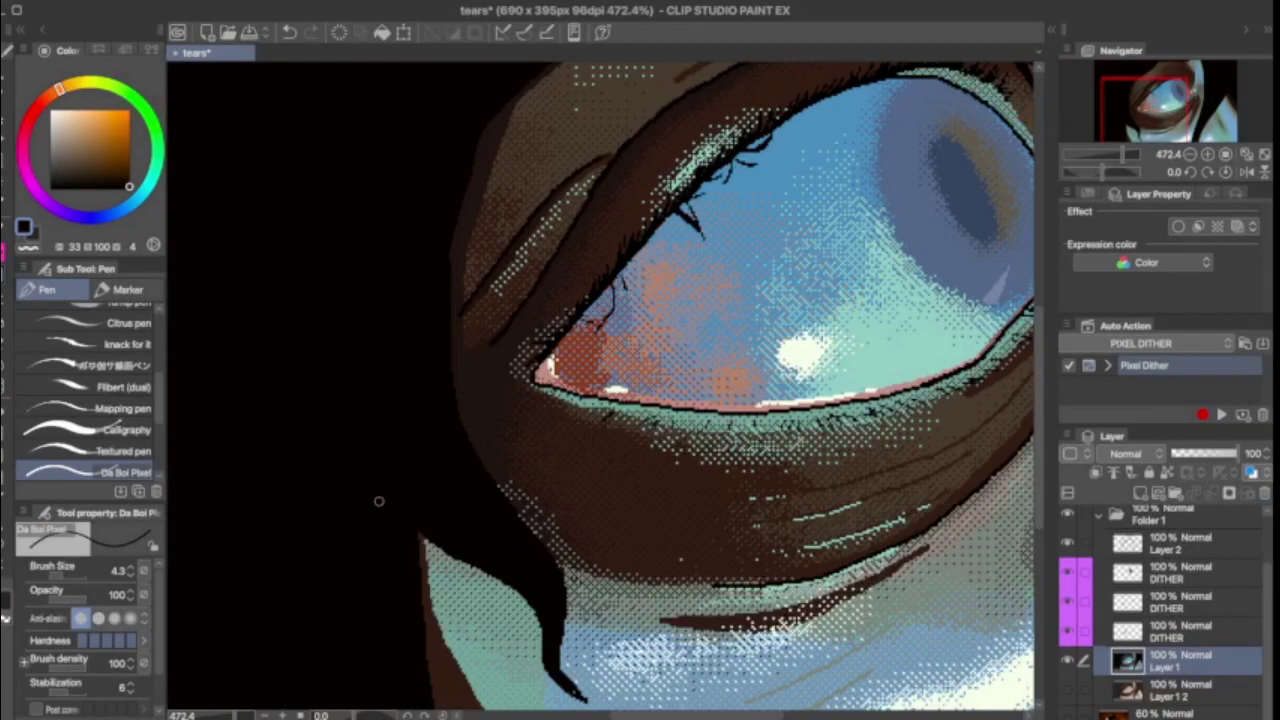
{"action": "scroll", "coordinate": [845, 300], "scroll_direction": "up", "scroll_amount": 3}
{"action": "scroll", "coordinate": [845, 300], "scroll_direction": "down", "scroll_amount": 3}
{"action": "scroll", "coordinate": [697, 233], "scroll_direction": "up", "scroll_amount": 1}
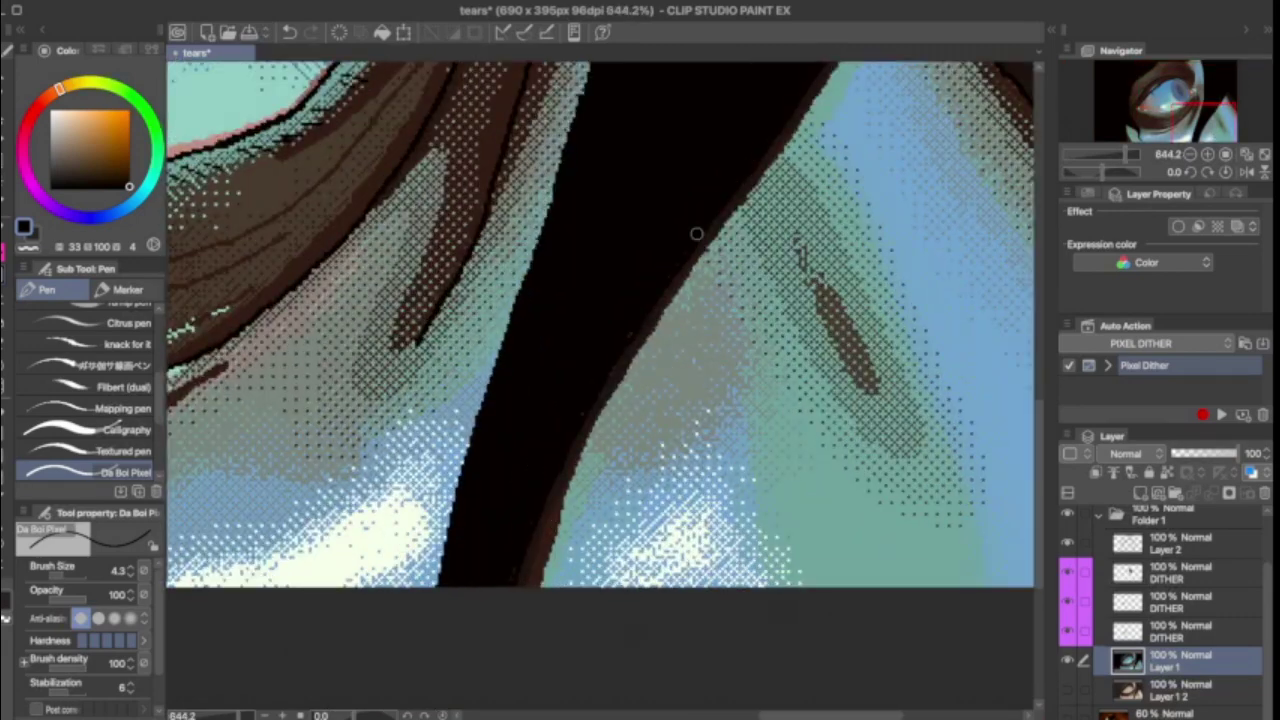
{"action": "left_click_drag", "start_coordinate": [797, 245], "coordinate": [737, 434]}
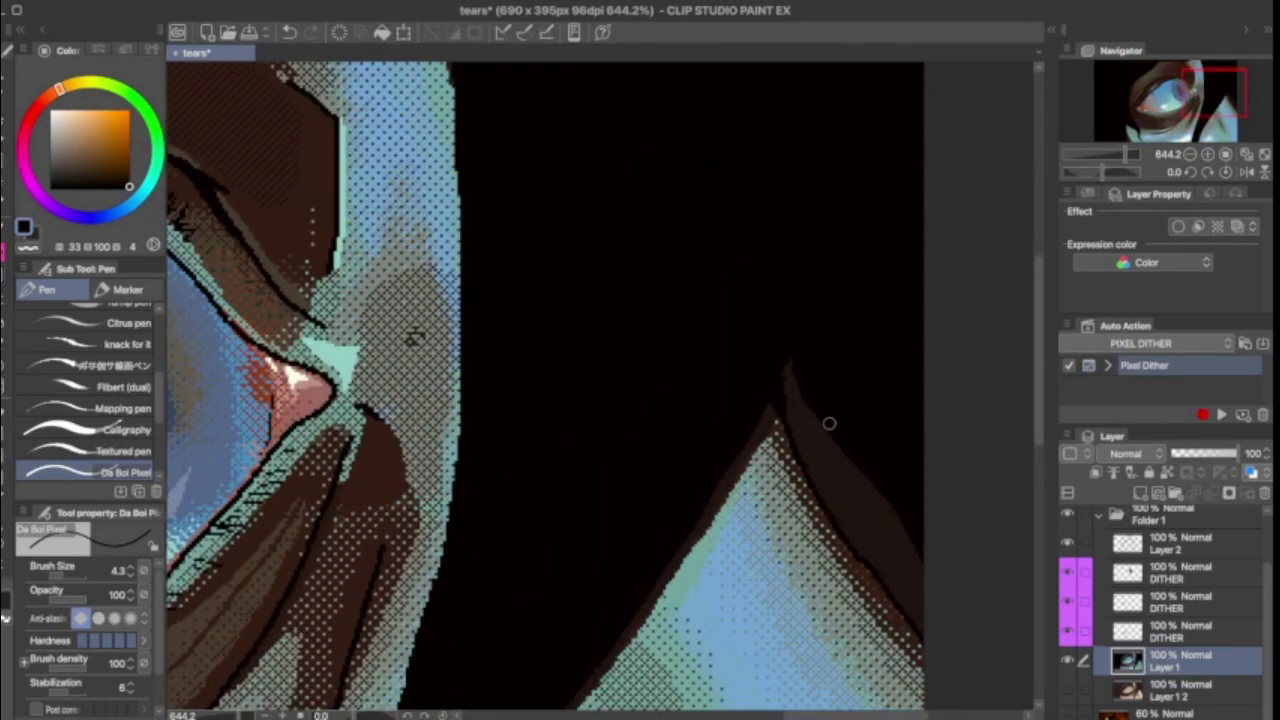
{"action": "scroll", "coordinate": [829, 423], "scroll_direction": "down", "scroll_amount": 2}
{"action": "left_click", "coordinate": [1252, 154]}
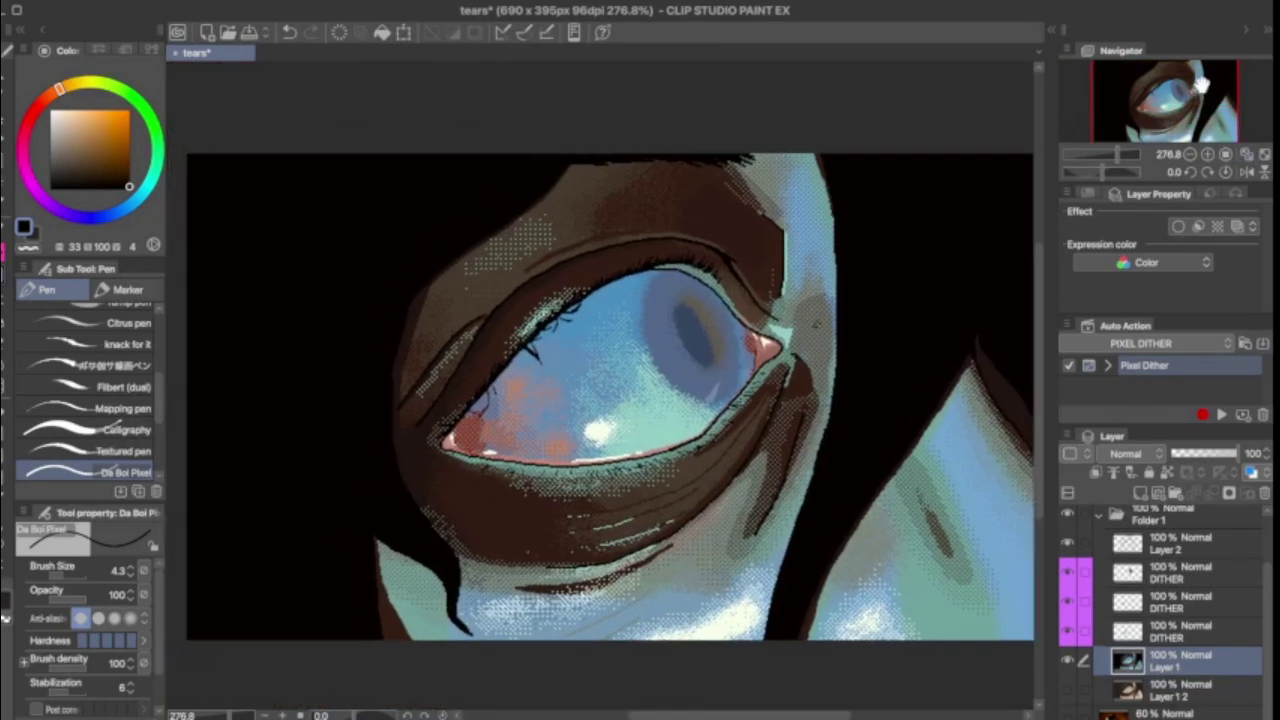
Step: Group the three DITHER layers into a folder and add a new empty layer above Layer 2
{"action": "key", "text": "ctrl+g"}
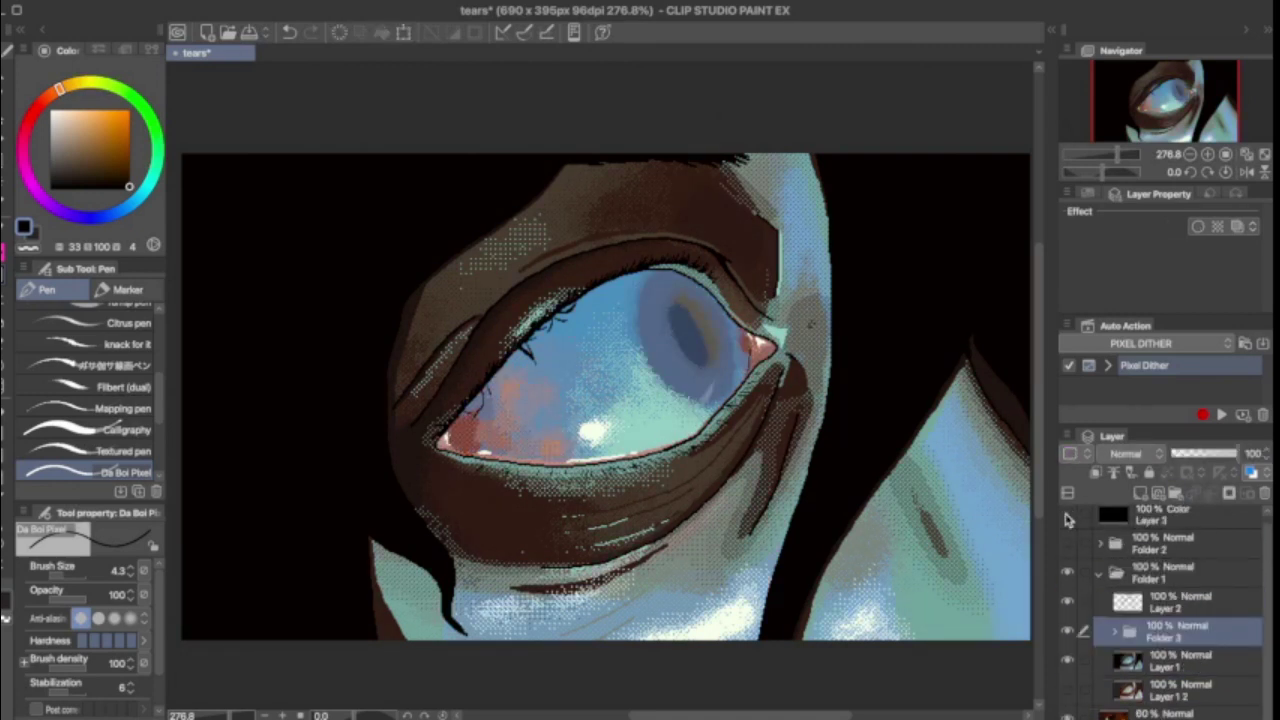
{"action": "key", "text": "ctrl+shift+n"}
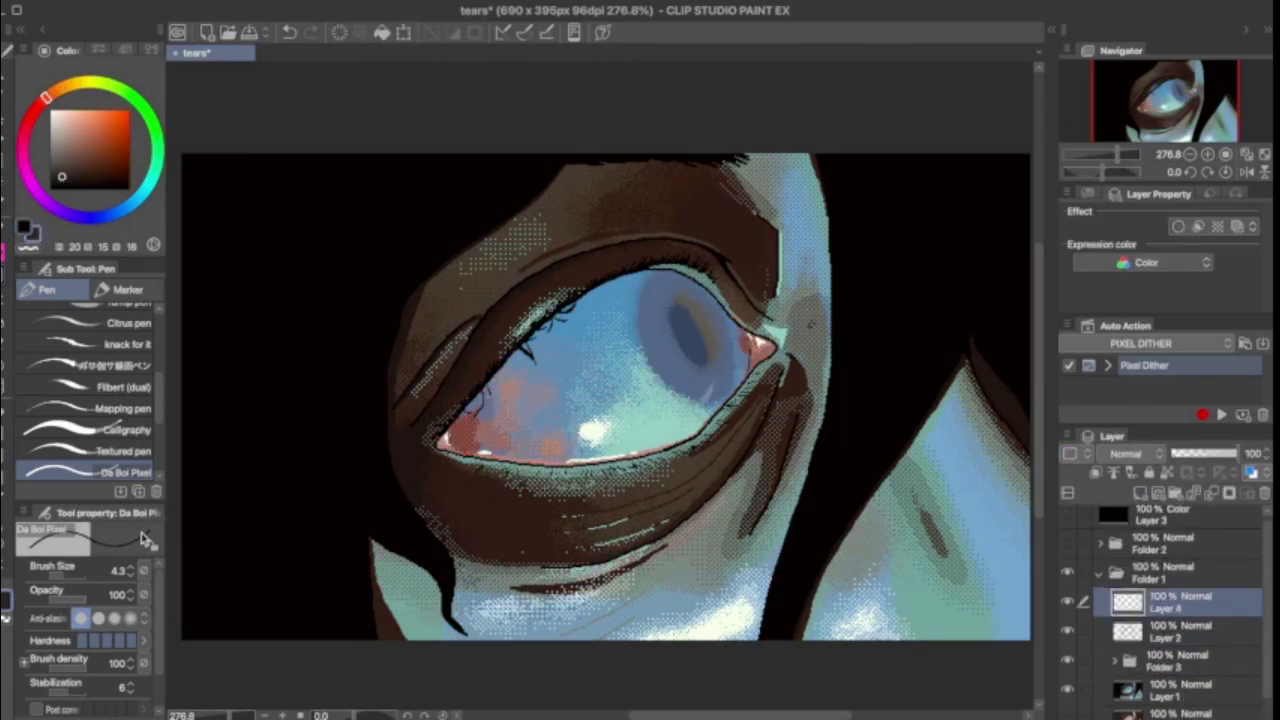
Step: Draw fine dark grey (20, 15, 16) strand lines on the hair lock beside the nose with the Da Boi Pixel pen at size 1.0
{"action": "left_click_drag", "start_coordinate": [872, 308], "coordinate": [830, 486]}
{"action": "left_click_drag", "start_coordinate": [868, 346], "coordinate": [814, 532]}
{"action": "left_click_drag", "start_coordinate": [820, 510], "coordinate": [770, 636]}
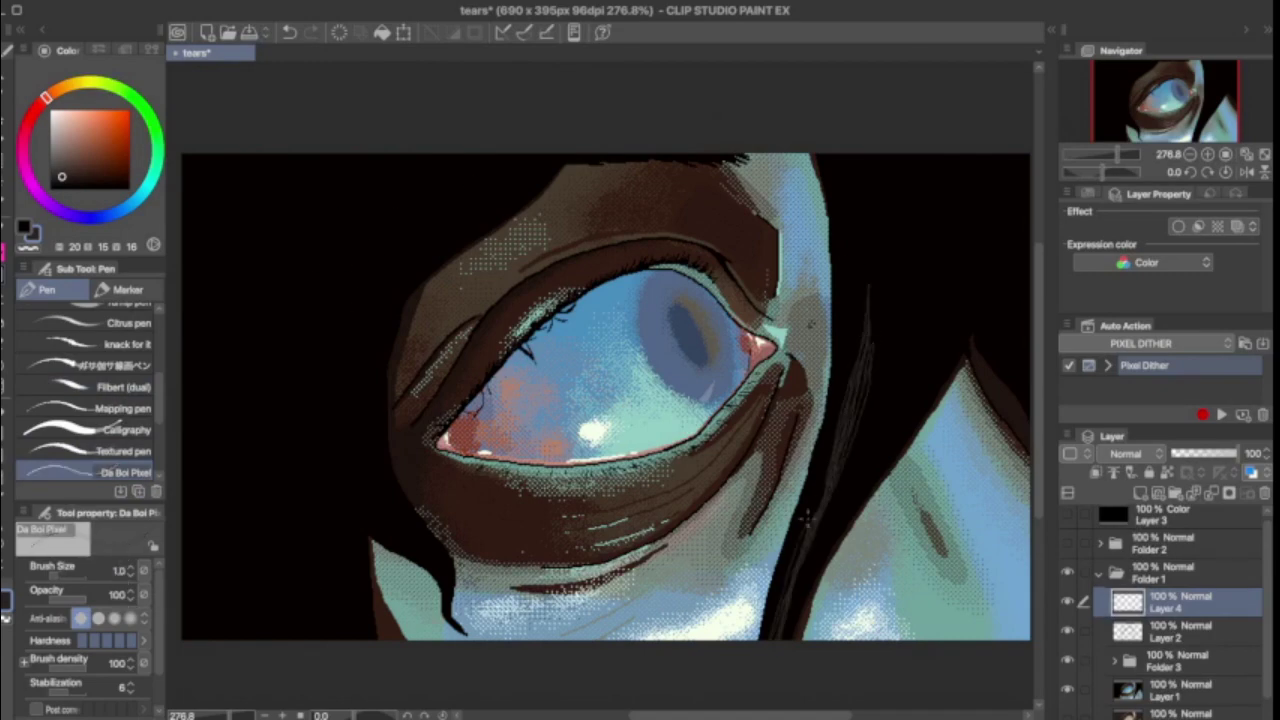
{"action": "left_click_drag", "start_coordinate": [836, 442], "coordinate": [764, 636]}
{"action": "left_click_drag", "start_coordinate": [876, 230], "coordinate": [862, 340]}
{"action": "scroll", "coordinate": [870, 437], "scroll_direction": "up", "scroll_amount": 3}
{"action": "scroll", "coordinate": [870, 437], "scroll_direction": "down", "scroll_amount": 2}
{"action": "key", "text": "ctrl+z"}
{"action": "key", "text": "ctrl+z"}
{"action": "key", "text": "ctrl+z"}
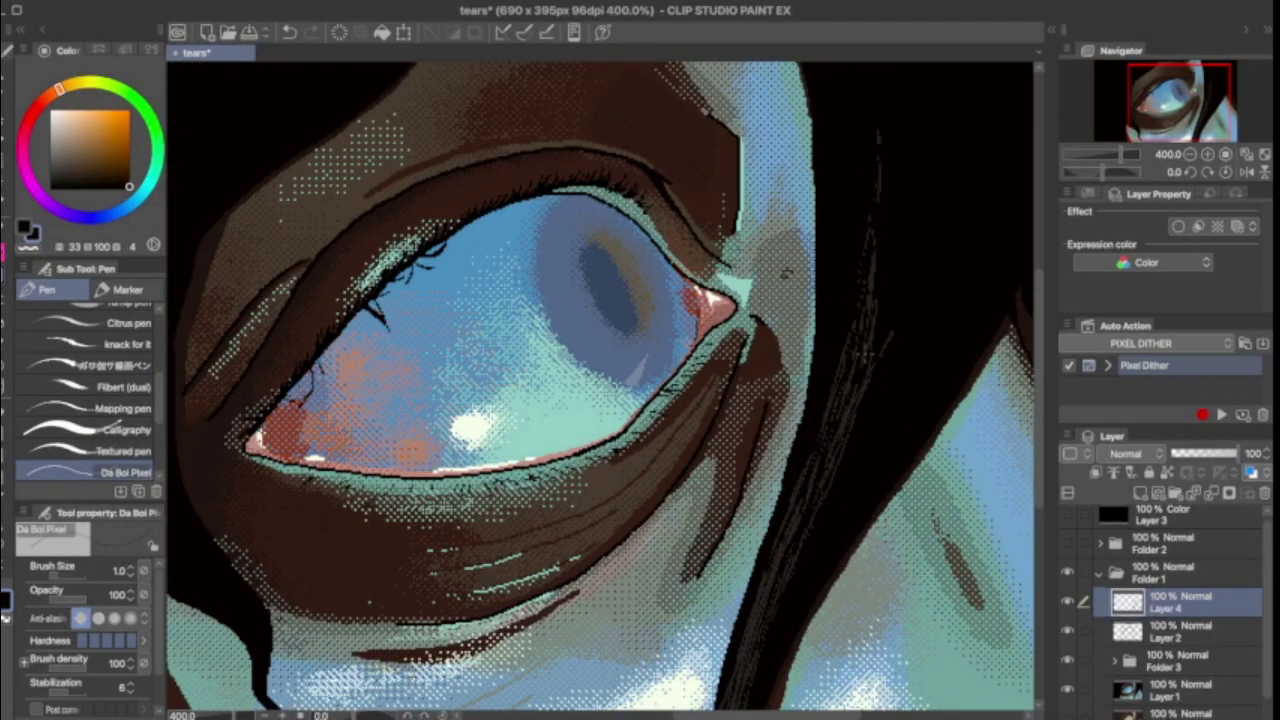
{"action": "scroll", "coordinate": [748, 399], "scroll_direction": "up", "scroll_amount": 4}
{"action": "scroll", "coordinate": [748, 399], "scroll_direction": "down", "scroll_amount": 5}
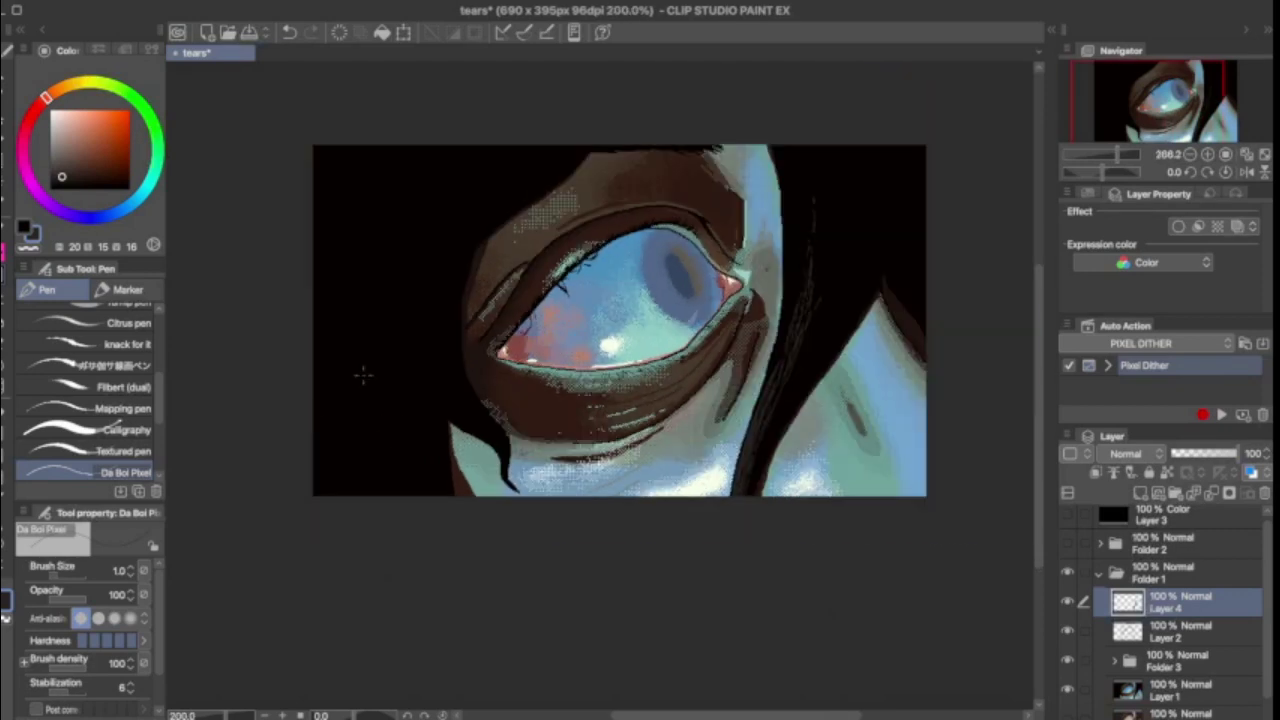
Step: Draw long thin dark grey (20, 15, 16) strand highlights down the hair on the drawing's left side
{"action": "left_click_drag", "start_coordinate": [344, 288], "coordinate": [312, 448]}
{"action": "left_click_drag", "start_coordinate": [420, 196], "coordinate": [318, 490]}
{"action": "left_click_drag", "start_coordinate": [342, 244], "coordinate": [314, 366]}
{"action": "left_click_drag", "start_coordinate": [420, 164], "coordinate": [340, 316]}
{"action": "left_click_drag", "start_coordinate": [386, 356], "coordinate": [362, 496]}
Step: Break up the left hair's strand highlights with size 1.0 strokes in near-black (33, 100, 4)
{"action": "left_click", "coordinate": [391, 237], "text": "alt"}
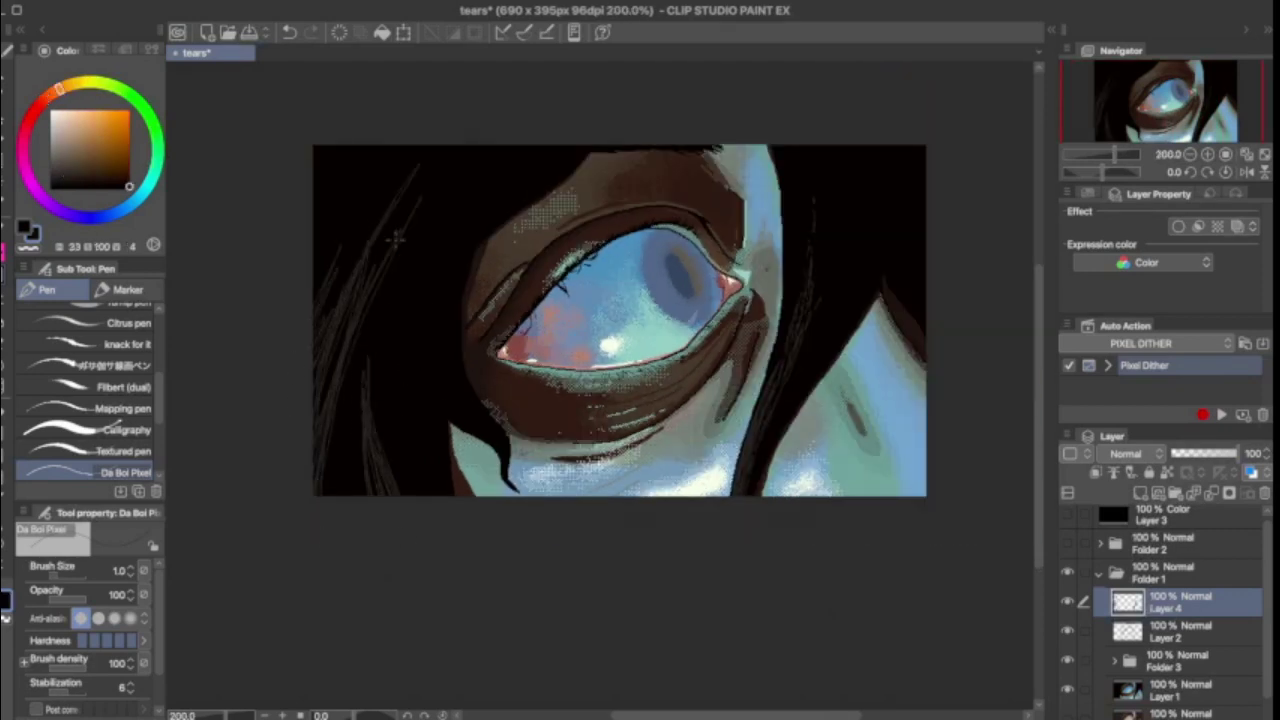
{"action": "left_click_drag", "start_coordinate": [376, 236], "coordinate": [320, 344]}
{"action": "left_click_drag", "start_coordinate": [368, 276], "coordinate": [334, 388]}
{"action": "left_click_drag", "start_coordinate": [374, 358], "coordinate": [366, 480]}
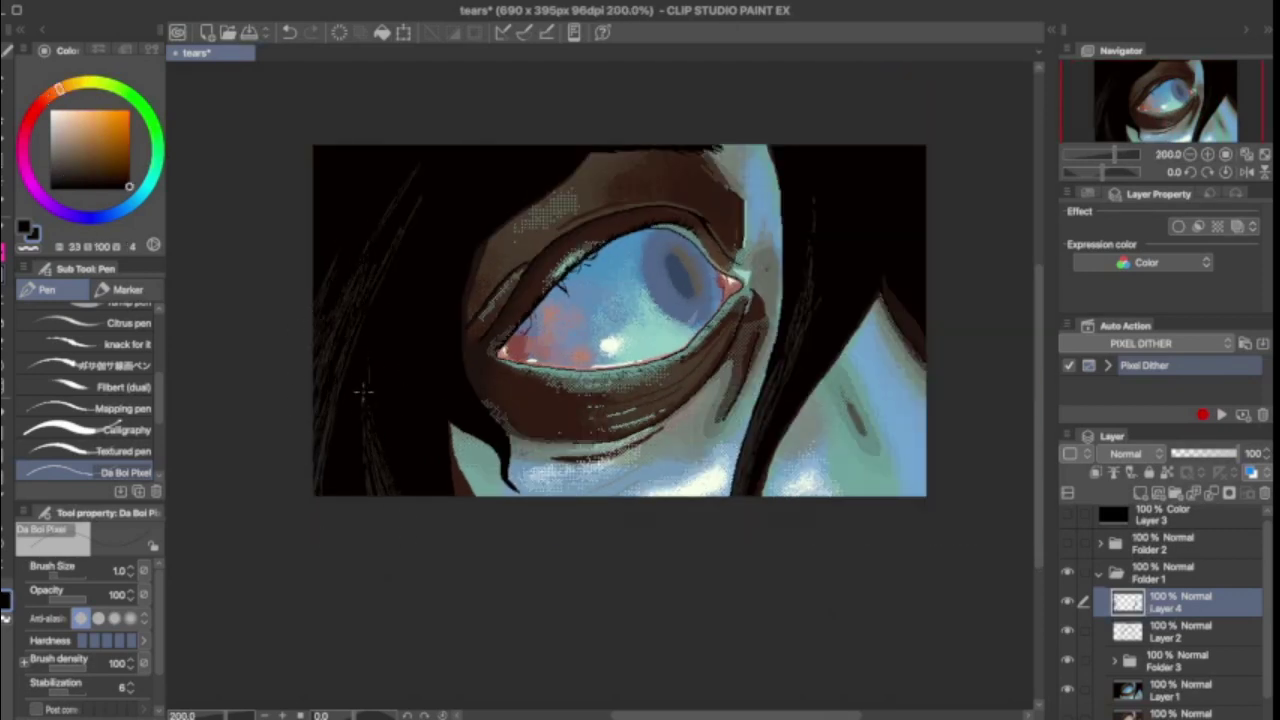
{"action": "scroll", "coordinate": [354, 218], "scroll_direction": "up", "scroll_amount": 5}
{"action": "scroll", "coordinate": [680, 343], "scroll_direction": "down", "scroll_amount": 6}
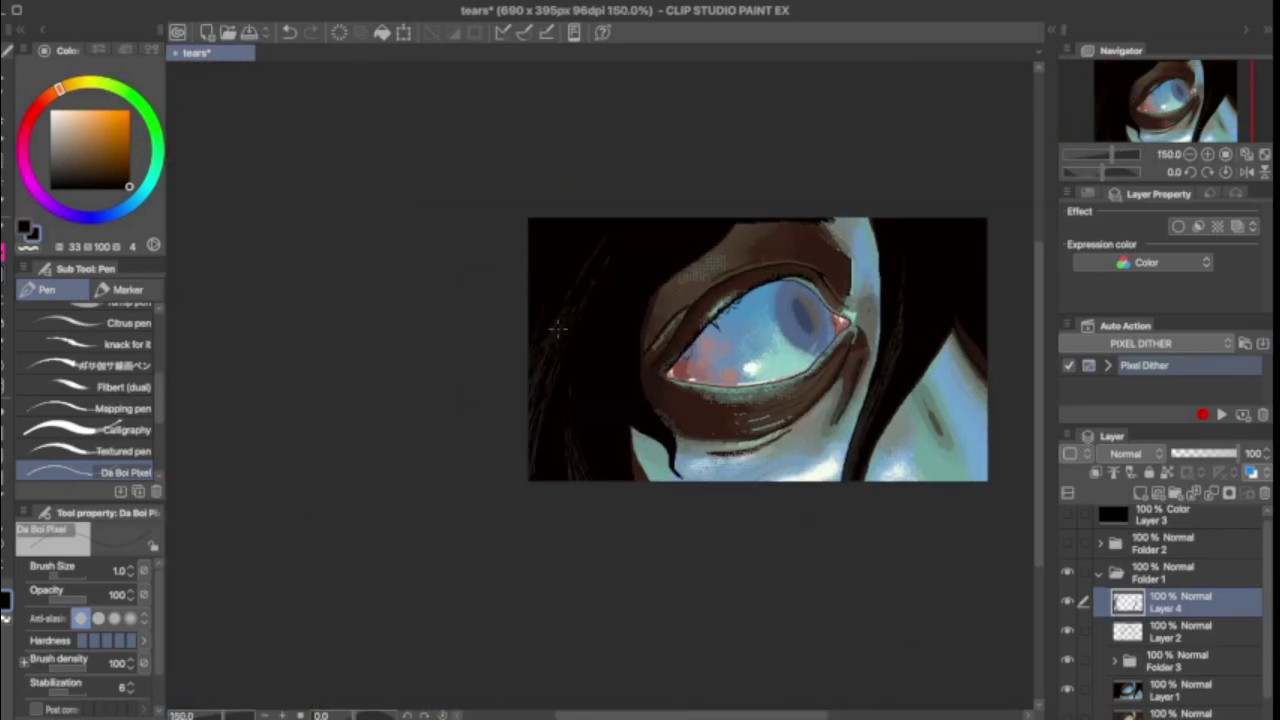
Step: Draw thin near-black hair strands over the brown skin above the outer eye corner with the pen at size 1.0
{"action": "scroll", "coordinate": [1117, 88], "scroll_direction": "up", "scroll_amount": 8}
{"action": "scroll", "coordinate": [1117, 88], "scroll_direction": "down", "scroll_amount": 4}
{"action": "left_click_drag", "start_coordinate": [480, 240], "coordinate": [378, 440]}
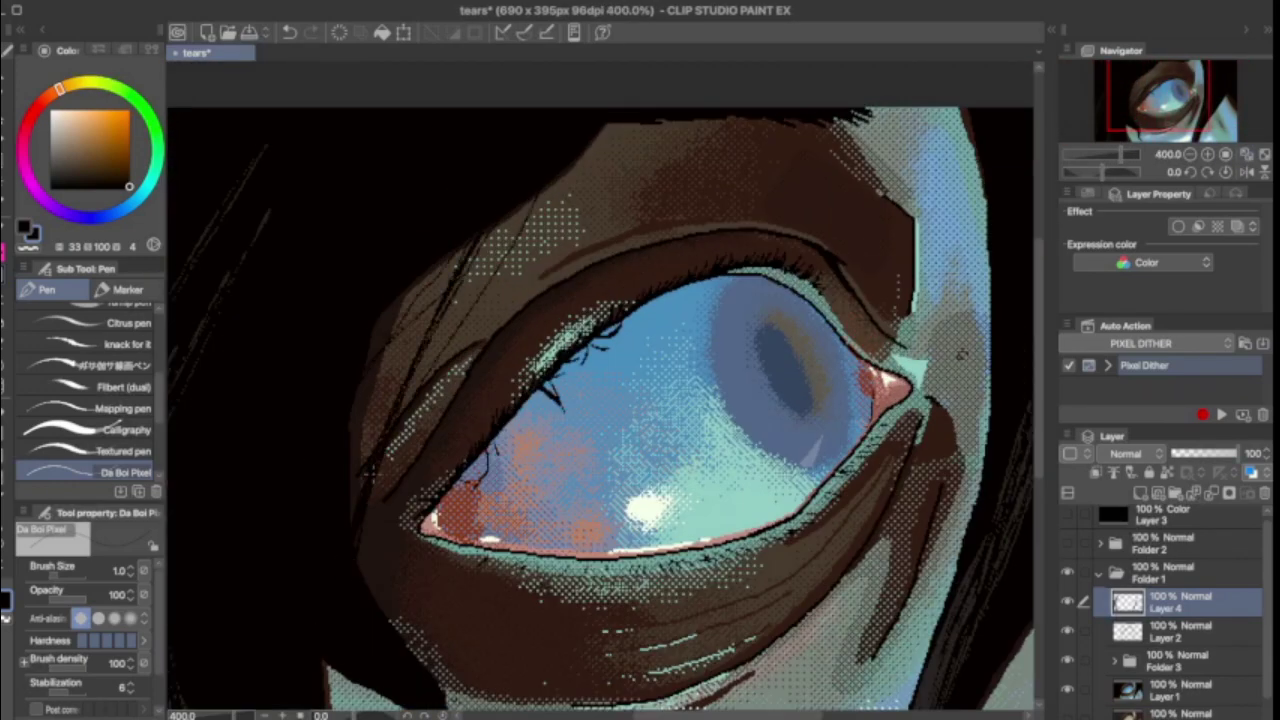
{"action": "mouse_move", "coordinate": [440, 262]}
{"action": "left_mouse_down"}
{"action": "mouse_move", "coordinate": [352, 474]}
{"action": "mouse_move", "coordinate": [410, 330]}
{"action": "left_mouse_up"}
{"action": "left_click_drag", "start_coordinate": [500, 140], "coordinate": [380, 420]}
{"action": "left_click_drag", "start_coordinate": [520, 210], "coordinate": [370, 440]}
Step: Draw loose near-black hairs falling across the nose bridge, the outer part of the eye and the cheek at lower left
{"action": "key", "text": "]"}
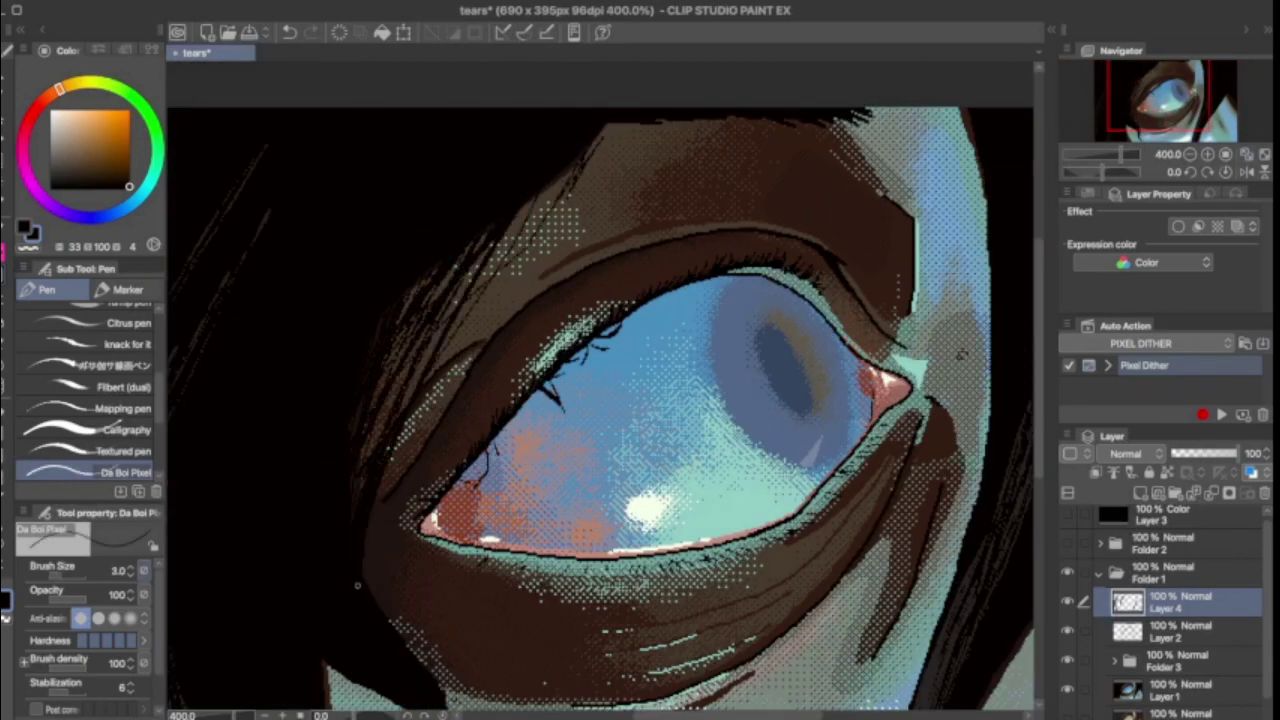
{"action": "left_click_drag", "start_coordinate": [950, 62], "coordinate": [645, 142]}
{"action": "scroll", "coordinate": [757, 64], "scroll_direction": "down", "scroll_amount": 3}
{"action": "left_click", "coordinate": [130, 575]}
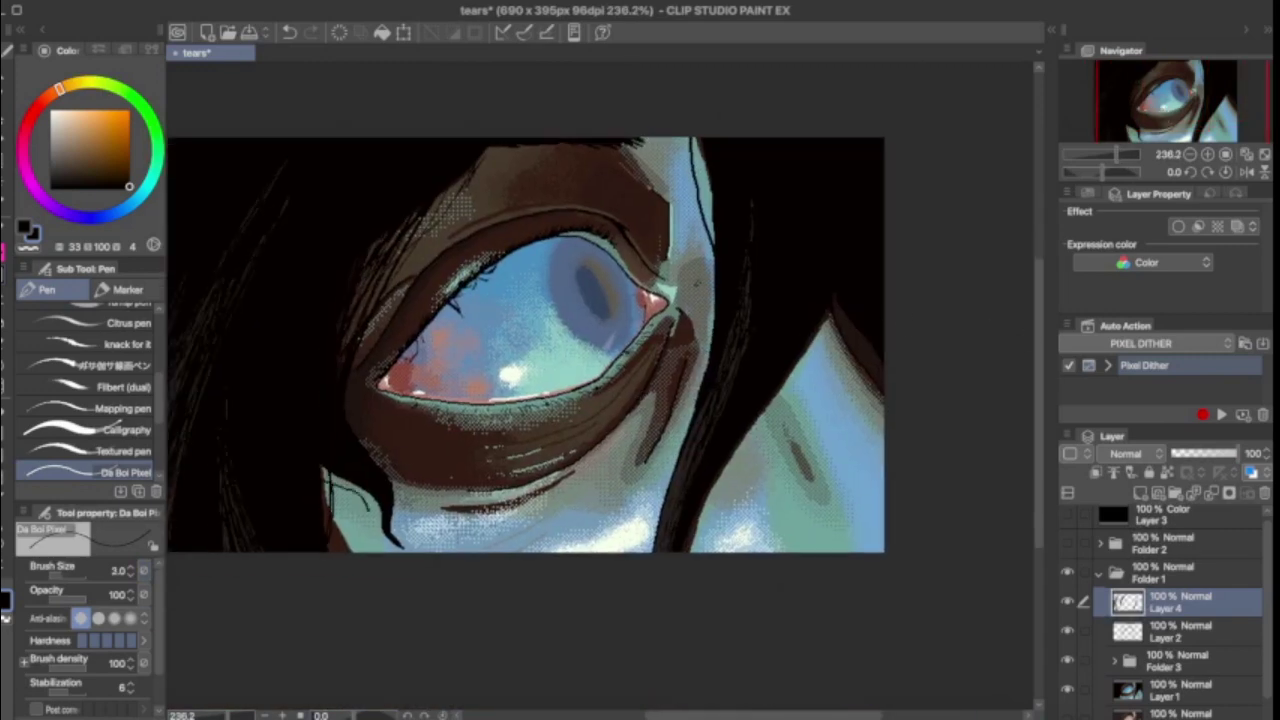
{"action": "scroll", "coordinate": [450, 232], "scroll_direction": "up", "scroll_amount": 2}
{"action": "left_click_drag", "start_coordinate": [395, 365], "coordinate": [378, 525]}
{"action": "left_click_drag", "start_coordinate": [740, 118], "coordinate": [728, 498]}
{"action": "scroll", "coordinate": [600, 340], "scroll_direction": "up", "scroll_amount": 3}
{"action": "scroll", "coordinate": [600, 340], "scroll_direction": "down", "scroll_amount": 4}
Step: Draw thin loose hairs over the blue skin wedge at the drawing's right with the pen at size 1.0
{"action": "key", "text": "["}
{"action": "left_click_drag", "start_coordinate": [768, 400], "coordinate": [660, 572]}
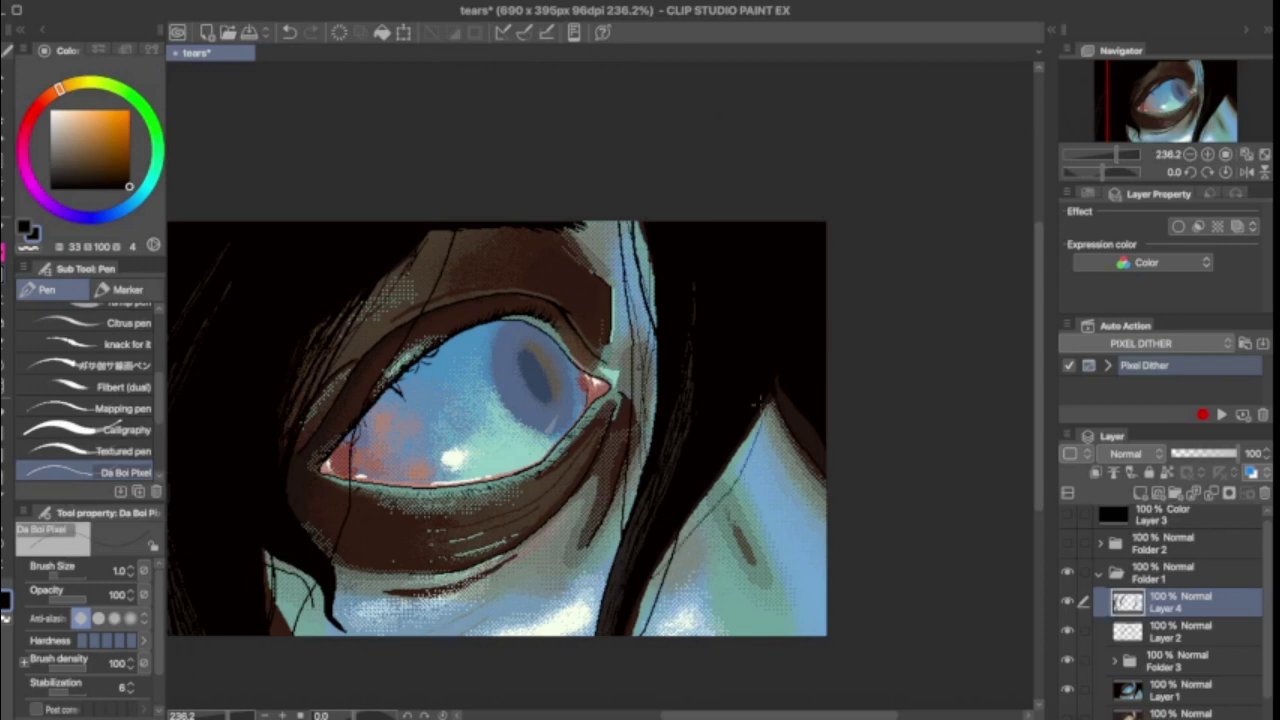
{"action": "mouse_move", "coordinate": [768, 404]}
{"action": "left_mouse_down"}
{"action": "mouse_move", "coordinate": [704, 636]}
{"action": "mouse_move", "coordinate": [826, 480]}
{"action": "left_mouse_up"}
{"action": "left_click_drag", "start_coordinate": [790, 440], "coordinate": [826, 556]}
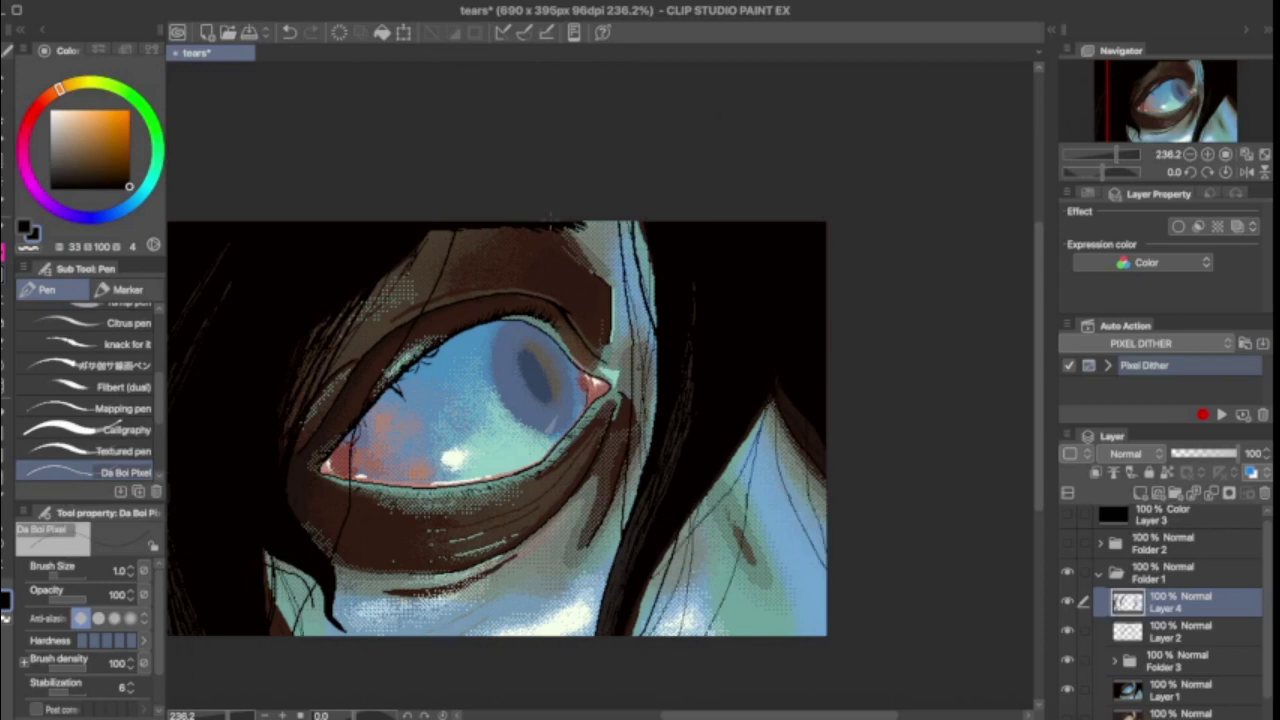
{"action": "left_click", "coordinate": [1207, 154]}
{"action": "left_click", "coordinate": [1225, 154]}
{"action": "left_click", "coordinate": [1246, 155]}
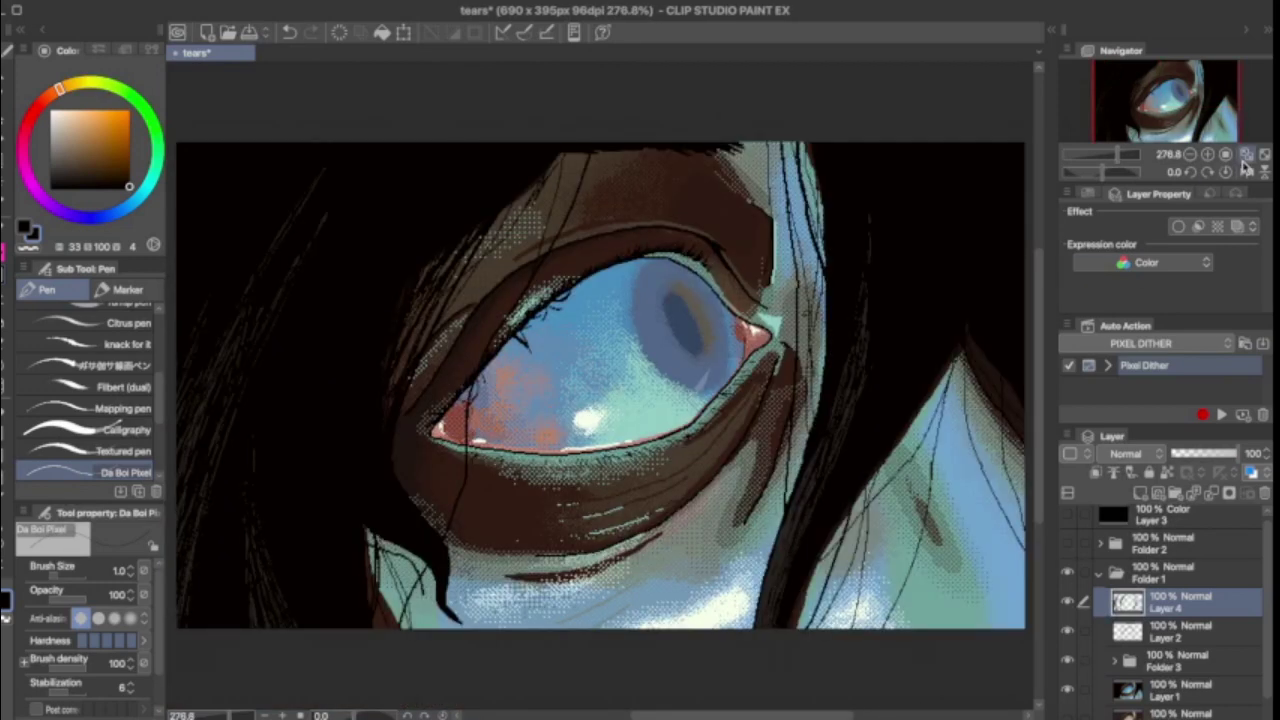
Step: Add near-white (83, 7, 100) highlight pixels around the inner eye corner on a new layer in the dither folder
{"action": "left_click", "coordinate": [740, 350], "text": "ctrl+shift"}
{"action": "left_click", "coordinate": [740, 350], "text": "alt"}
{"action": "scroll", "coordinate": [740, 347], "scroll_direction": "up", "scroll_amount": 5}
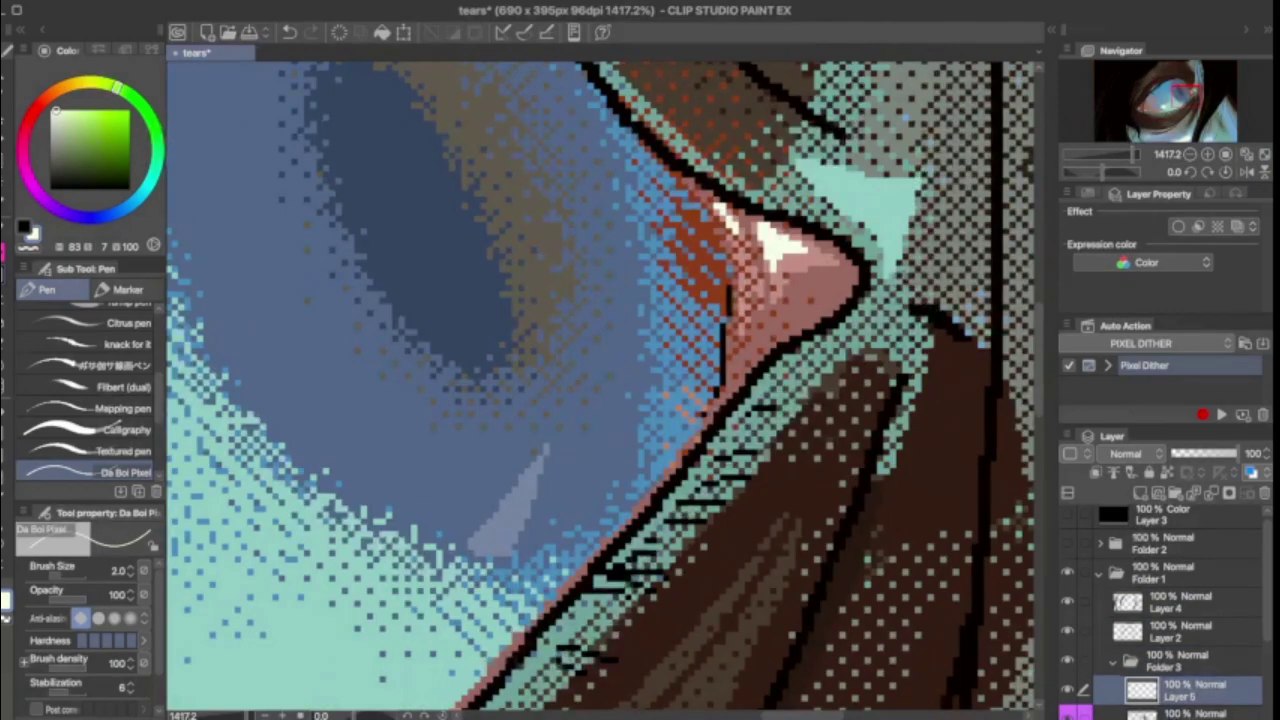
{"action": "scroll", "coordinate": [705, 420], "scroll_direction": "down", "scroll_amount": 6}
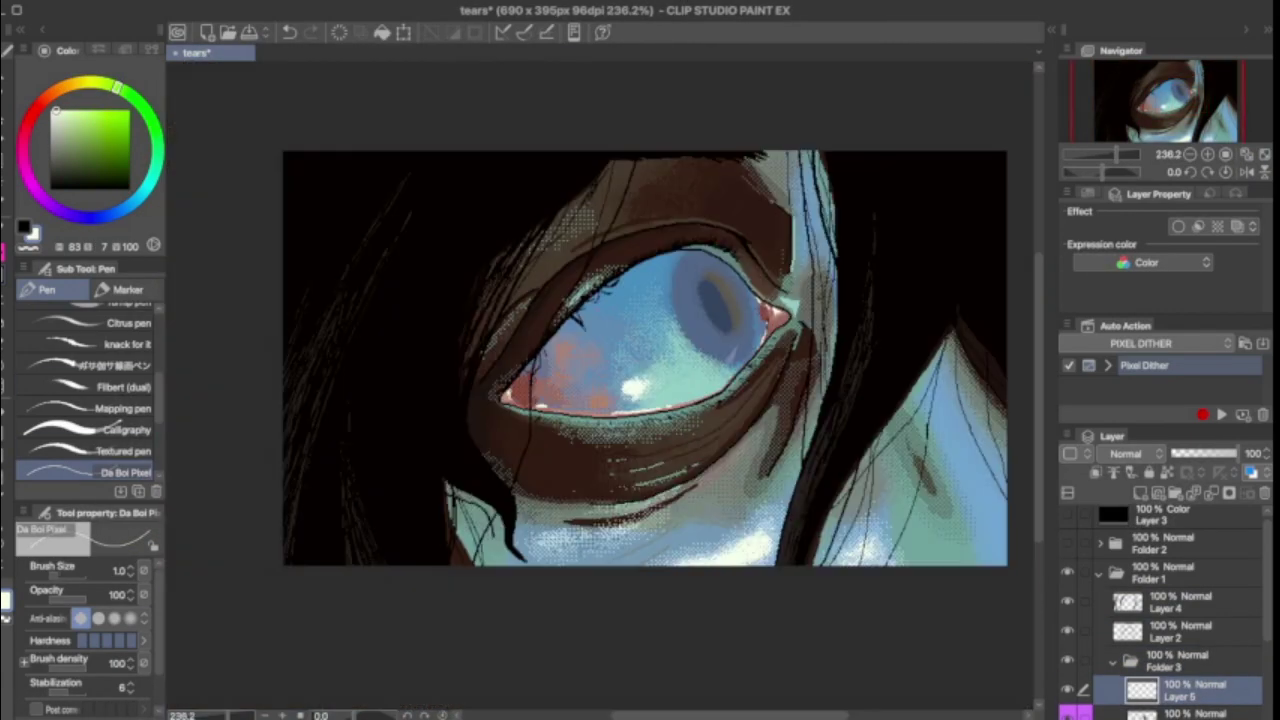
{"action": "scroll", "coordinate": [705, 420], "scroll_direction": "up", "scroll_amount": 2}
Step: Shade the eyeball's edge beneath the upper eyelid in dark blue (219, 39, 37) with the pen at size 2.0 and save the drawing
{"action": "left_click", "coordinate": [700, 300], "text": "alt"}
{"action": "key", "text": "bracketright"}
{"action": "scroll", "coordinate": [474, 434], "scroll_direction": "up", "scroll_amount": 3}
{"action": "mouse_move", "coordinate": [360, 488]}
{"action": "left_mouse_down"}
{"action": "mouse_move", "coordinate": [465, 335]}
{"action": "mouse_move", "coordinate": [605, 205]}
{"action": "mouse_move", "coordinate": [690, 148]}
{"action": "mouse_move", "coordinate": [872, 70]}
{"action": "left_mouse_up"}
{"action": "left_click_drag", "start_coordinate": [758, 112], "coordinate": [822, 78]}
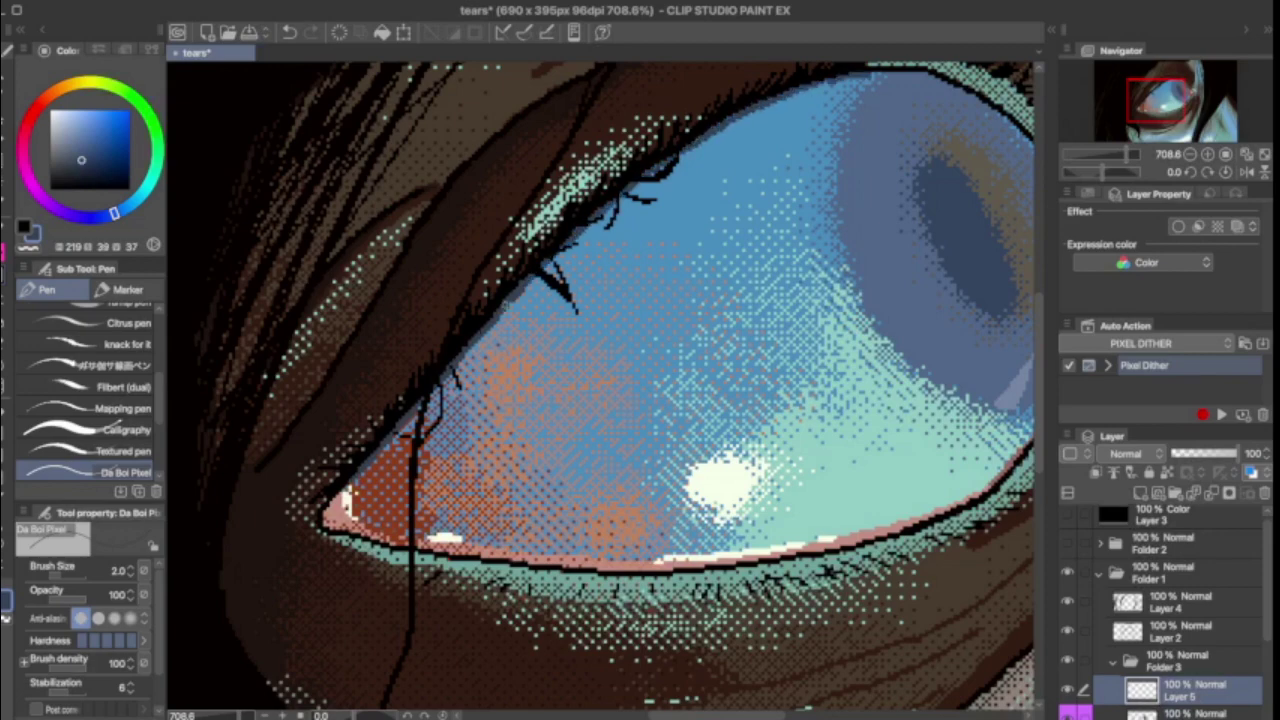
{"action": "scroll", "coordinate": [600, 390], "scroll_direction": "up", "scroll_amount": 1}
{"action": "key", "text": "ctrl+0"}
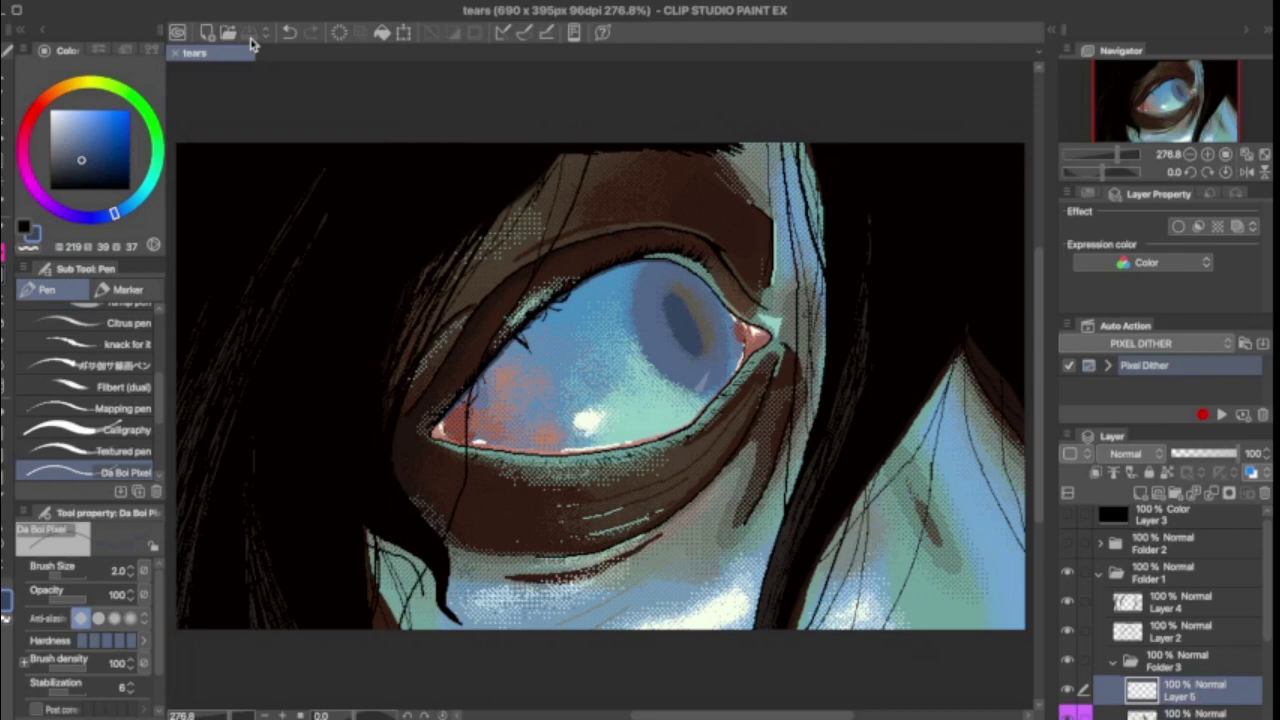
Step: Add small dark brown (20, 53, 20) touches to the skin below the eye with the pen at size 2.0
{"action": "scroll", "coordinate": [632, 566], "scroll_direction": "up", "scroll_amount": 5}
{"action": "left_click", "coordinate": [584, 566], "text": "alt"}
{"action": "left_click_drag", "start_coordinate": [584, 566], "coordinate": [421, 621]}
{"action": "key", "text": "ctrl+0"}
Step: Add thin pale teal (171, 22, 80) accents near the inner lower eyelid with the pen at size 1.0
{"action": "scroll", "coordinate": [600, 420], "scroll_direction": "up", "scroll_amount": 6}
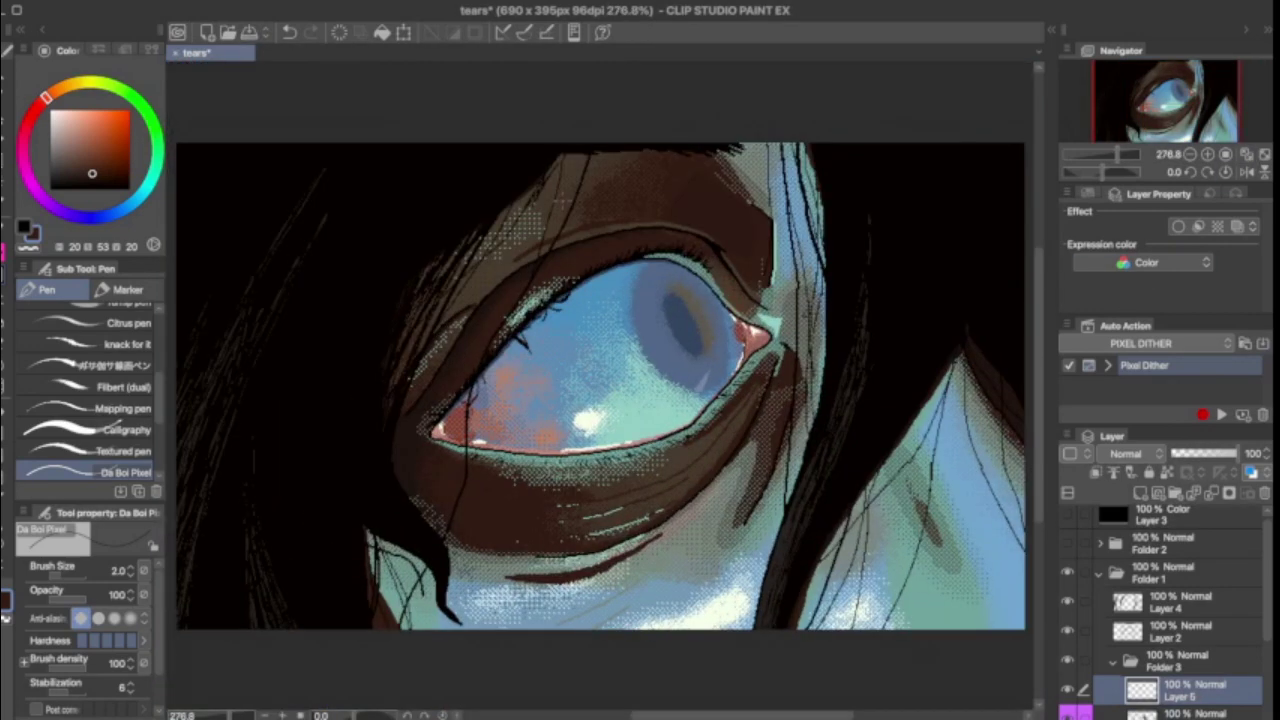
{"action": "left_click", "coordinate": [135, 577]}
{"action": "mouse_move", "coordinate": [902, 164]}
{"action": "left_mouse_down"}
{"action": "mouse_move", "coordinate": [753, 350]}
{"action": "mouse_move", "coordinate": [658, 434]}
{"action": "left_mouse_up"}
{"action": "key", "text": "ctrl+0"}
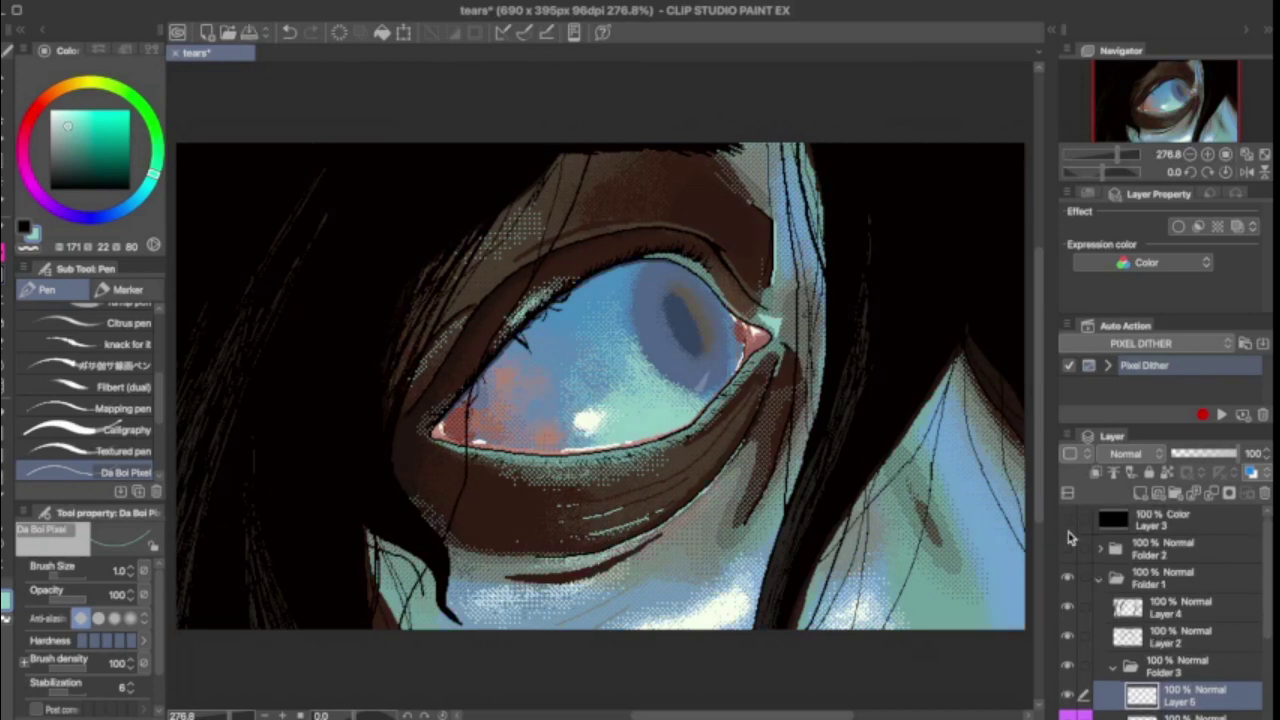
Step: Hide and show Folder 1 to check the earlier drawing beneath it, and save the document
{"action": "scroll", "coordinate": [1082, 602], "scroll_direction": "down", "scroll_amount": 2}
{"action": "scroll", "coordinate": [1082, 602], "scroll_direction": "up", "scroll_amount": 2}
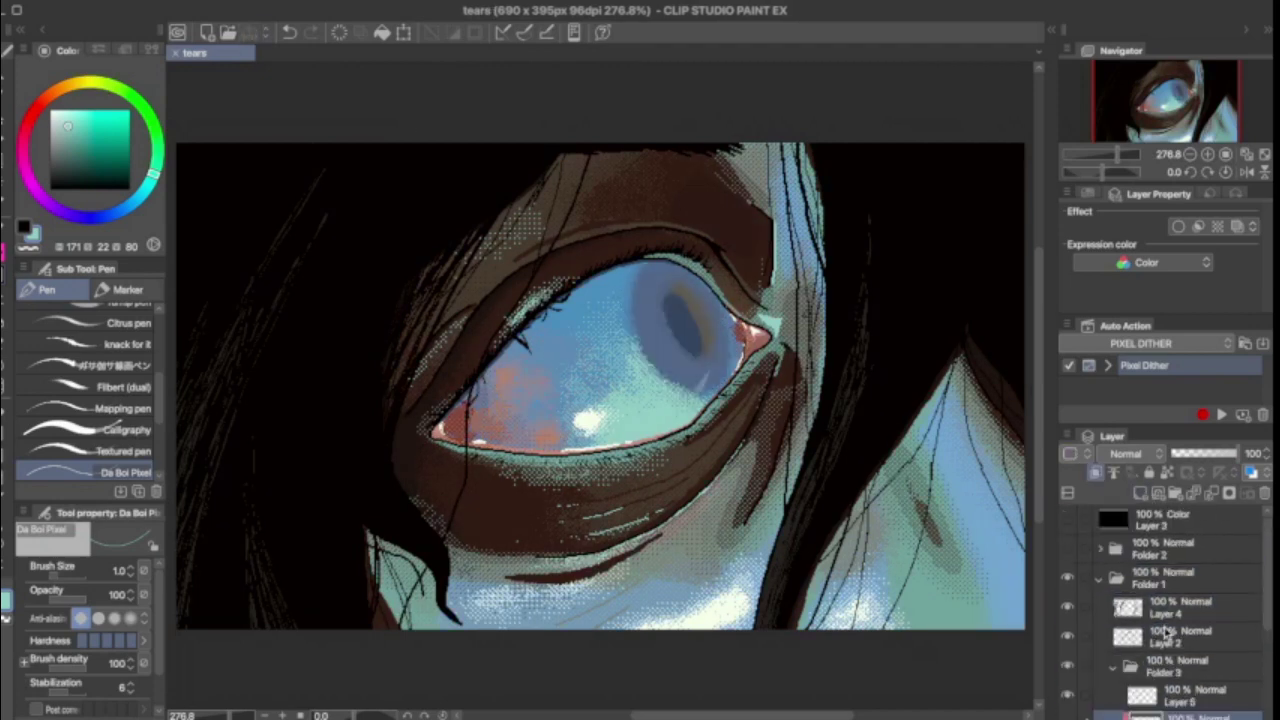
{"action": "left_click", "coordinate": [1068, 578]}
{"action": "left_click", "coordinate": [1068, 580]}
{"action": "left_click", "coordinate": [1068, 580]}
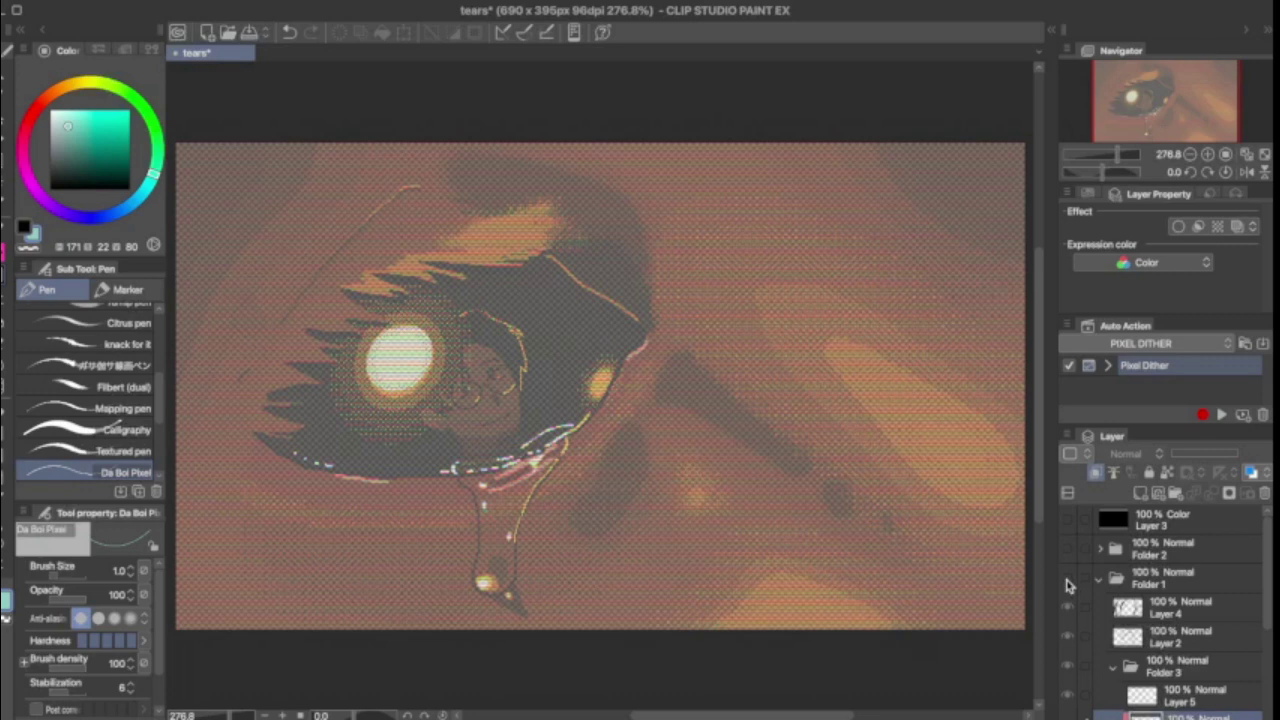
{"action": "left_click", "coordinate": [1068, 580]}
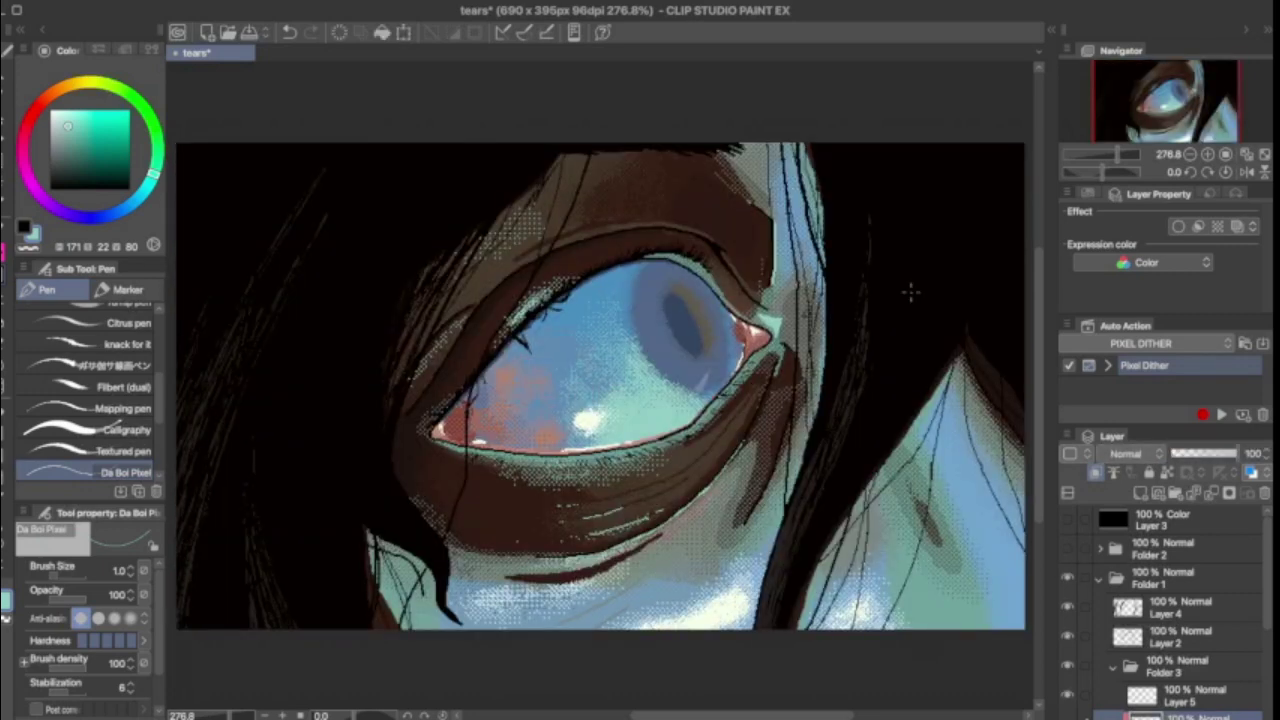
{"action": "key", "text": "ctrl+s"}
{"action": "scroll", "coordinate": [910, 291], "scroll_direction": "up", "scroll_amount": 1}
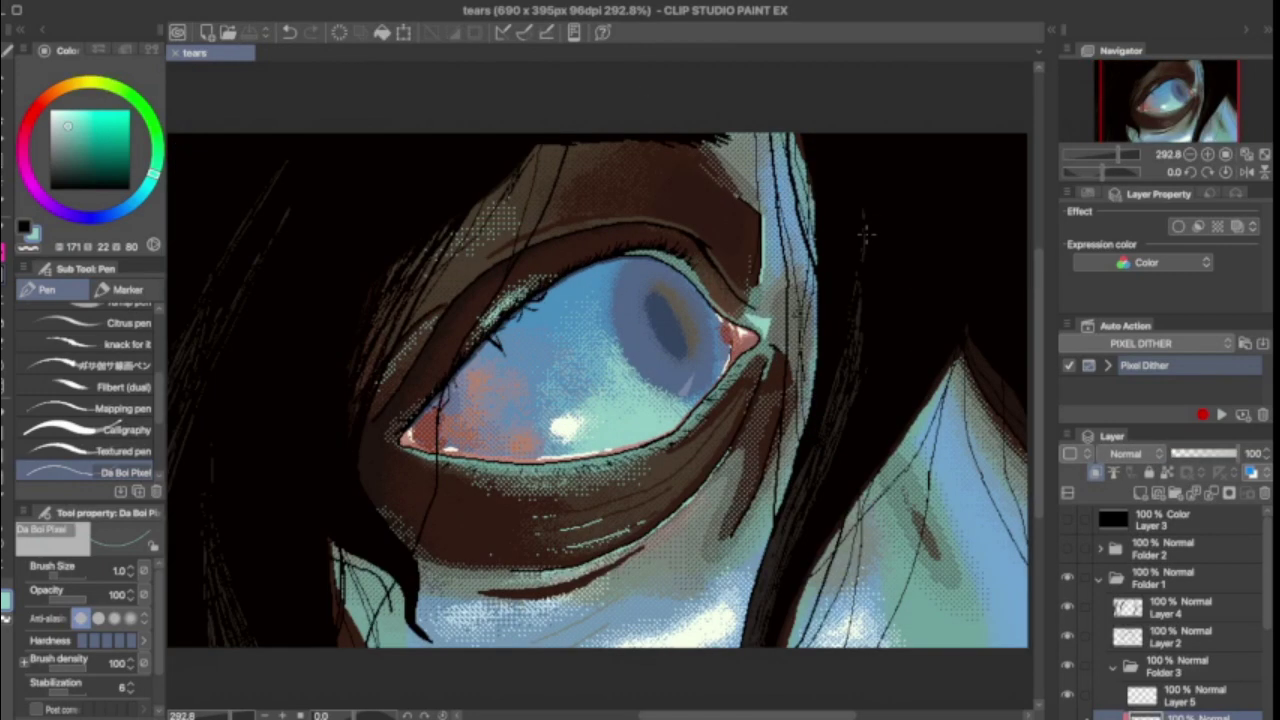
{"action": "scroll", "coordinate": [900, 220], "scroll_direction": "down", "scroll_amount": 1}
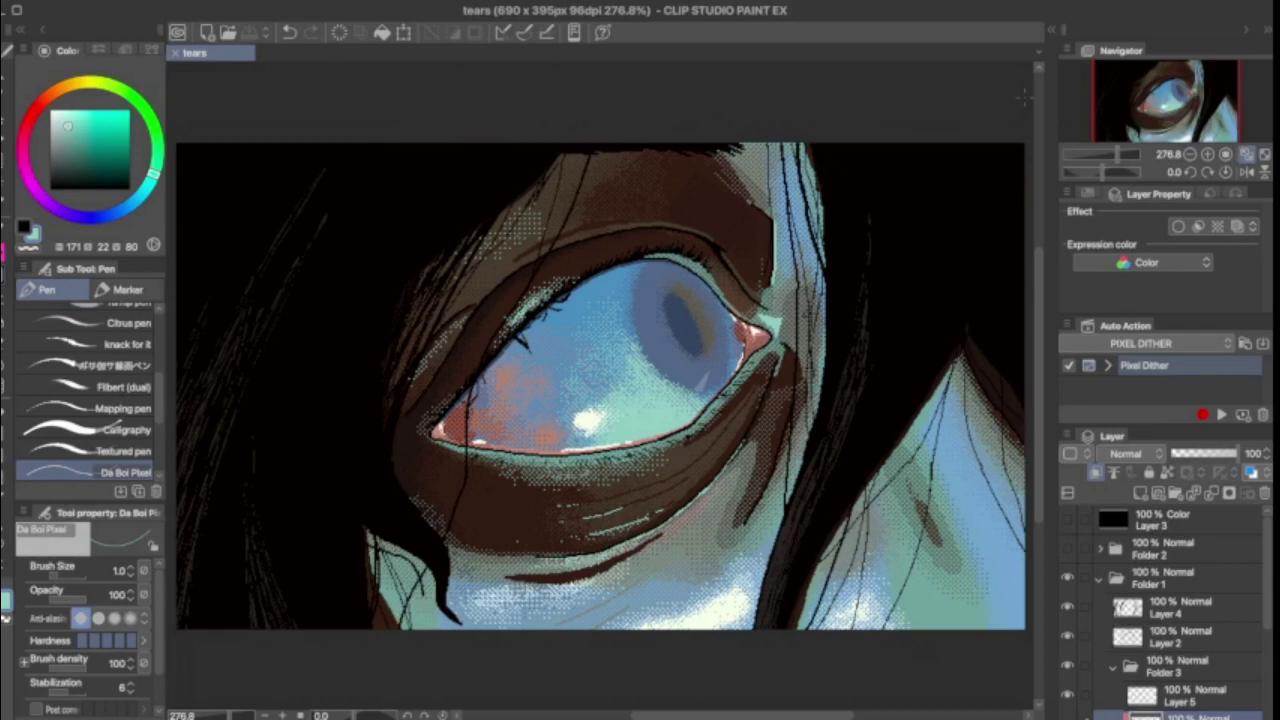
{"action": "left_click", "coordinate": [1068, 580]}
{"action": "left_click", "coordinate": [1068, 580]}
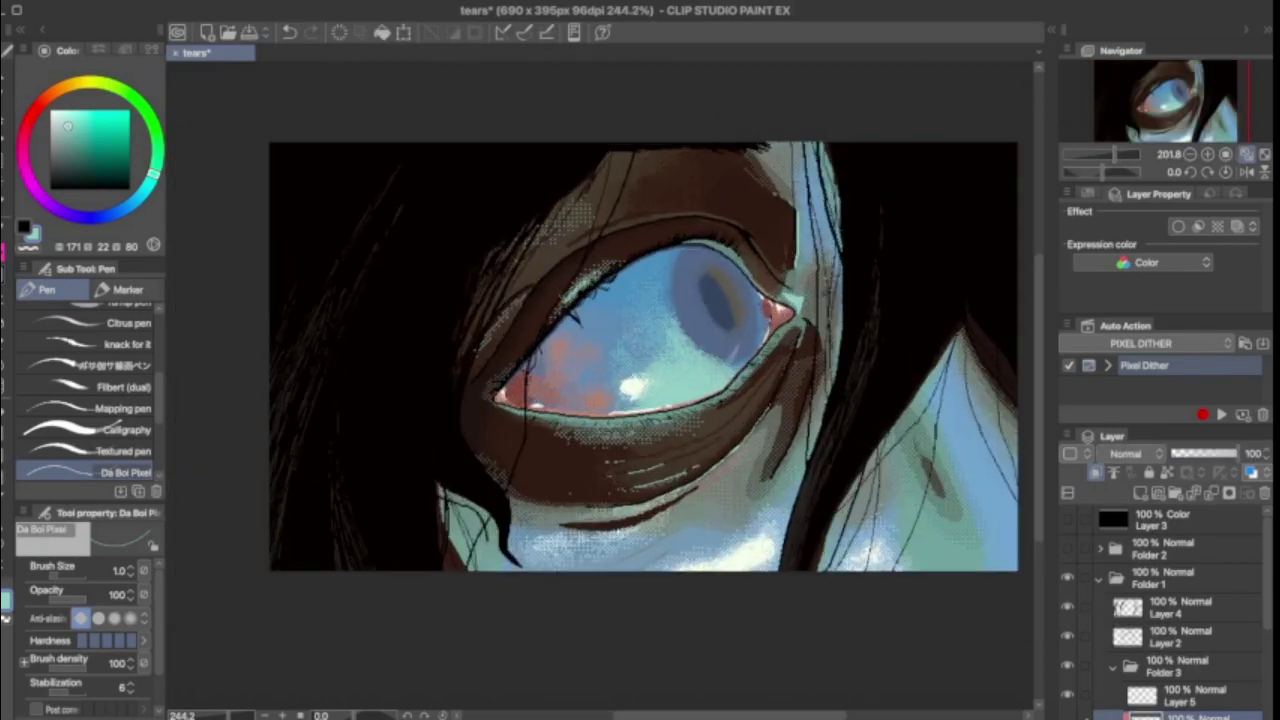
Step: Flip the view vertically and paint a small head silhouette over the pupil in greyish brown (35, 31, 28)
{"action": "scroll", "coordinate": [688, 475], "scroll_direction": "up", "scroll_amount": 6}
{"action": "scroll", "coordinate": [688, 475], "scroll_direction": "down", "scroll_amount": 6}
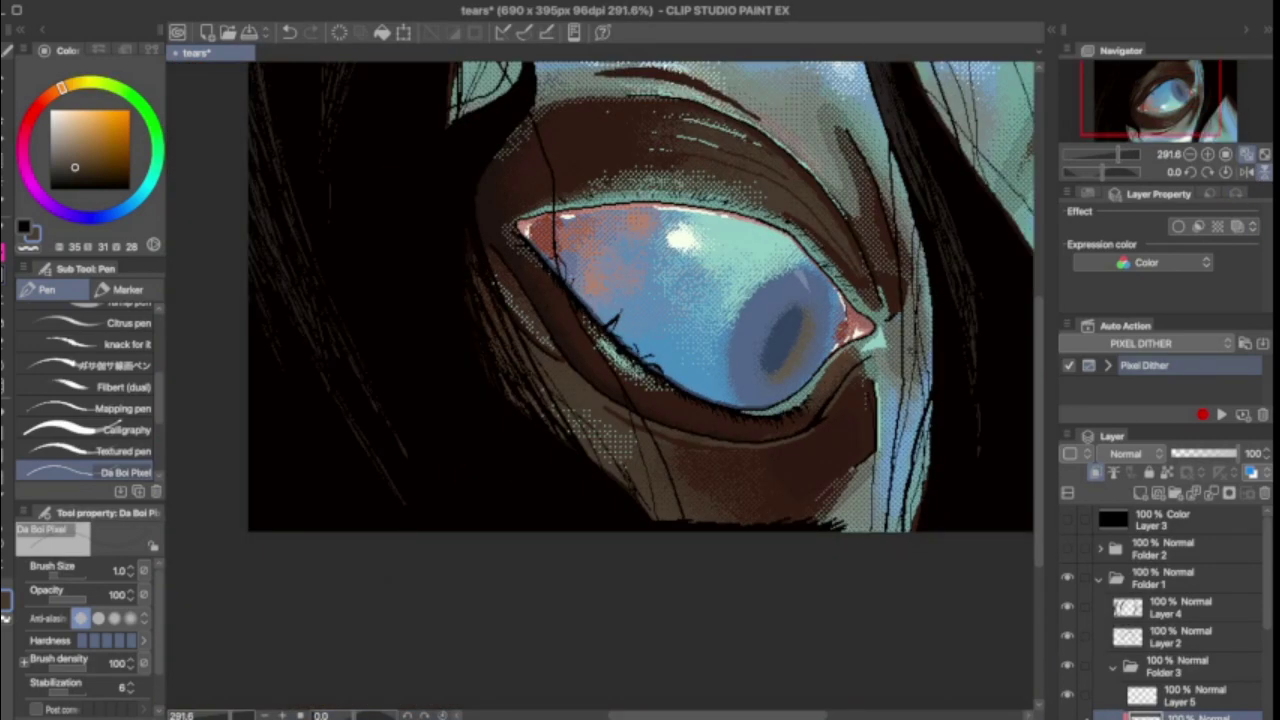
{"action": "scroll", "coordinate": [840, 355], "scroll_direction": "up", "scroll_amount": 6}
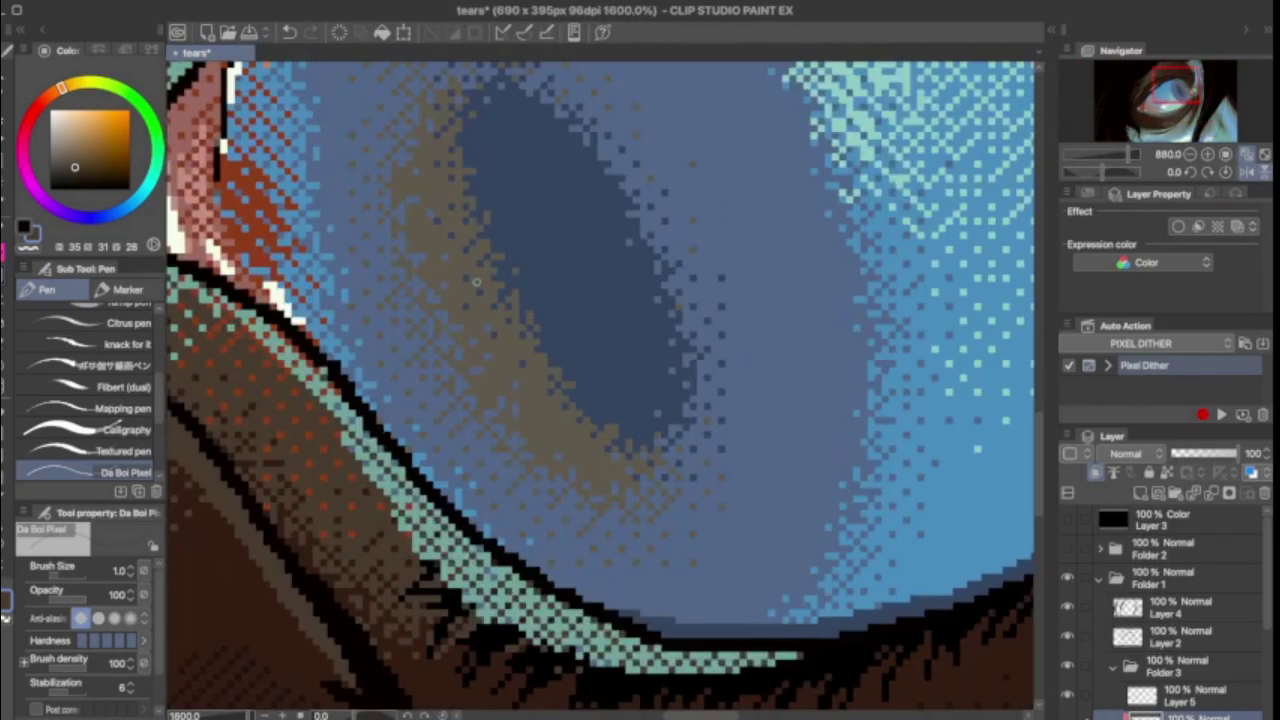
{"action": "left_click_drag", "start_coordinate": [518, 408], "coordinate": [606, 432]}
{"action": "mouse_move", "coordinate": [438, 262]}
{"action": "left_mouse_down"}
{"action": "mouse_move", "coordinate": [638, 213]}
{"action": "mouse_move", "coordinate": [664, 285]}
{"action": "mouse_move", "coordinate": [668, 441]}
{"action": "left_mouse_up"}
{"action": "left_click_drag", "start_coordinate": [575, 420], "coordinate": [584, 482]}
{"action": "left_click_drag", "start_coordinate": [490, 372], "coordinate": [552, 440]}
{"action": "mouse_move", "coordinate": [672, 392]}
{"action": "left_mouse_down"}
{"action": "mouse_move", "coordinate": [674, 432]}
{"action": "mouse_move", "coordinate": [698, 466]}
{"action": "left_mouse_up"}
{"action": "mouse_move", "coordinate": [652, 290]}
{"action": "left_mouse_down"}
{"action": "mouse_move", "coordinate": [684, 316]}
{"action": "mouse_move", "coordinate": [640, 520]}
{"action": "mouse_move", "coordinate": [600, 470]}
{"action": "mouse_move", "coordinate": [625, 447]}
{"action": "left_mouse_up"}
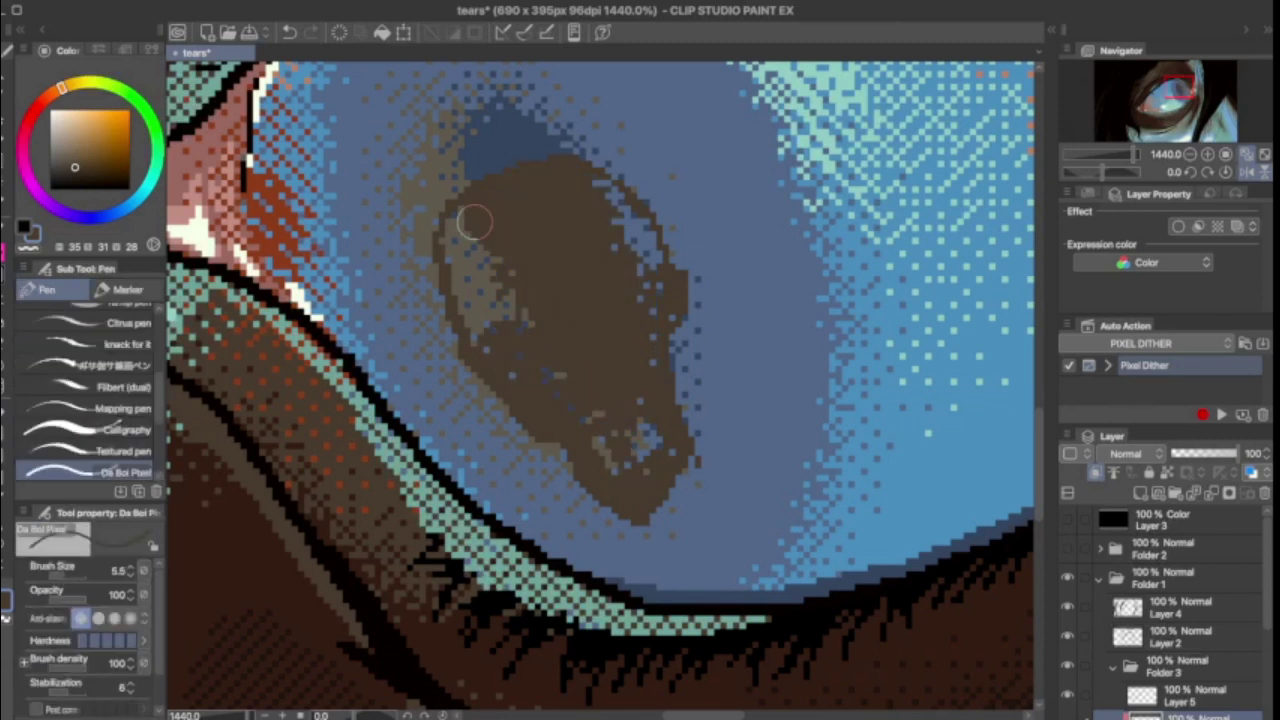
{"action": "mouse_move", "coordinate": [471, 220]}
{"action": "left_mouse_down"}
{"action": "mouse_move", "coordinate": [543, 346]}
{"action": "mouse_move", "coordinate": [491, 222]}
{"action": "mouse_move", "coordinate": [458, 228]}
{"action": "left_mouse_up"}
Step: Paint dark brown (20, 53, 20) hair over the small head in the iris and outline its chin
{"action": "left_click", "coordinate": [455, 658], "text": "alt"}
{"action": "mouse_move", "coordinate": [490, 215]}
{"action": "left_mouse_down"}
{"action": "mouse_move", "coordinate": [638, 290]}
{"action": "mouse_move", "coordinate": [672, 236]}
{"action": "mouse_move", "coordinate": [620, 228]}
{"action": "mouse_move", "coordinate": [655, 216]}
{"action": "mouse_move", "coordinate": [600, 158]}
{"action": "mouse_move", "coordinate": [495, 215]}
{"action": "mouse_move", "coordinate": [450, 195]}
{"action": "mouse_move", "coordinate": [568, 225]}
{"action": "mouse_move", "coordinate": [605, 195]}
{"action": "mouse_move", "coordinate": [540, 175]}
{"action": "mouse_move", "coordinate": [425, 295]}
{"action": "mouse_move", "coordinate": [452, 220]}
{"action": "mouse_move", "coordinate": [462, 345]}
{"action": "mouse_move", "coordinate": [432, 260]}
{"action": "left_mouse_up"}
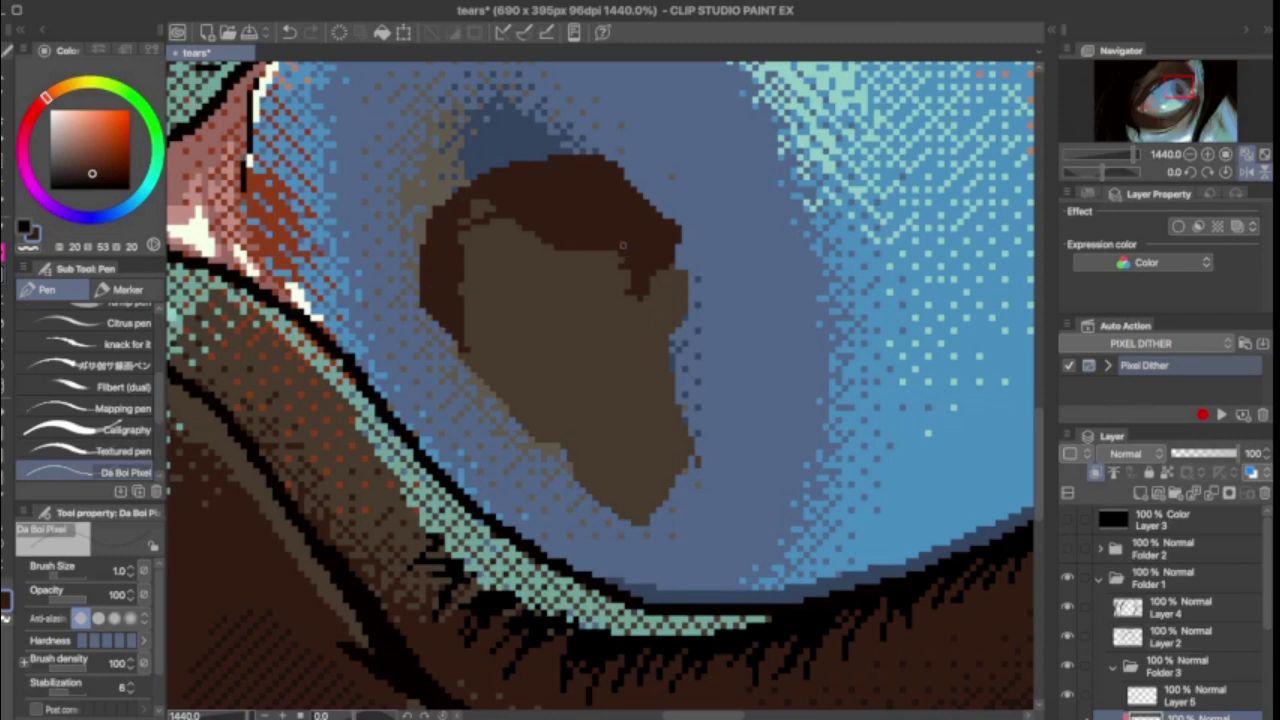
{"action": "mouse_move", "coordinate": [578, 482]}
{"action": "left_mouse_down"}
{"action": "mouse_move", "coordinate": [696, 456]}
{"action": "mouse_move", "coordinate": [579, 482]}
{"action": "mouse_move", "coordinate": [526, 520]}
{"action": "left_mouse_up"}
Step: Paint the reflected figure's neck and shoulders in greyish brown (35, 31, 28) below the chin, down to the eyelid edge
{"action": "left_click", "coordinate": [578, 482], "text": "alt"}
{"action": "mouse_move", "coordinate": [690, 420]}
{"action": "left_mouse_down"}
{"action": "mouse_move", "coordinate": [755, 442]}
{"action": "mouse_move", "coordinate": [764, 547]}
{"action": "mouse_move", "coordinate": [574, 543]}
{"action": "mouse_move", "coordinate": [570, 501]}
{"action": "mouse_move", "coordinate": [595, 560]}
{"action": "mouse_move", "coordinate": [698, 499]}
{"action": "mouse_move", "coordinate": [800, 450]}
{"action": "left_mouse_up"}
{"action": "key", "text": "bracketright"}
{"action": "scroll", "coordinate": [637, 343], "scroll_direction": "up", "scroll_amount": 1}
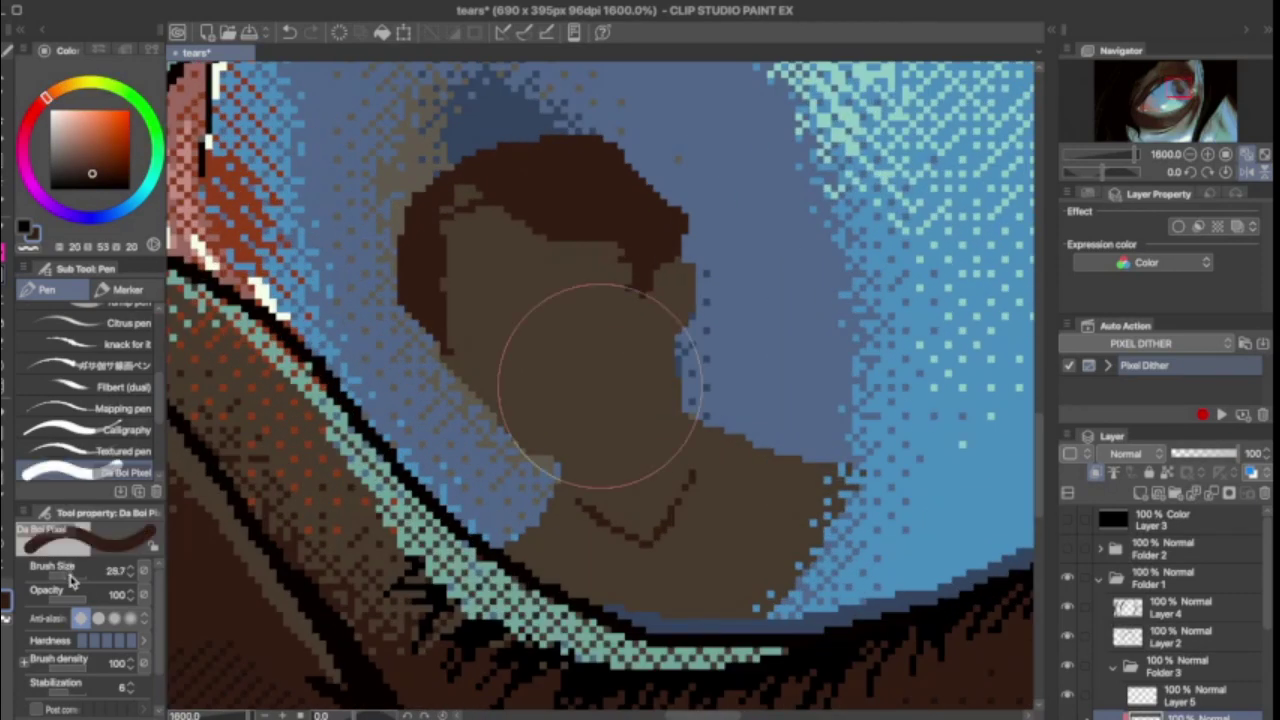
Step: Set the pen size to 0.8 and draw dark brown (20, 53, 20) round glasses frames over the small face
{"action": "left_click", "coordinate": [58, 577]}
{"action": "scroll", "coordinate": [495, 270], "scroll_direction": "up", "scroll_amount": 2}
{"action": "left_click_drag", "start_coordinate": [394, 360], "coordinate": [466, 412]}
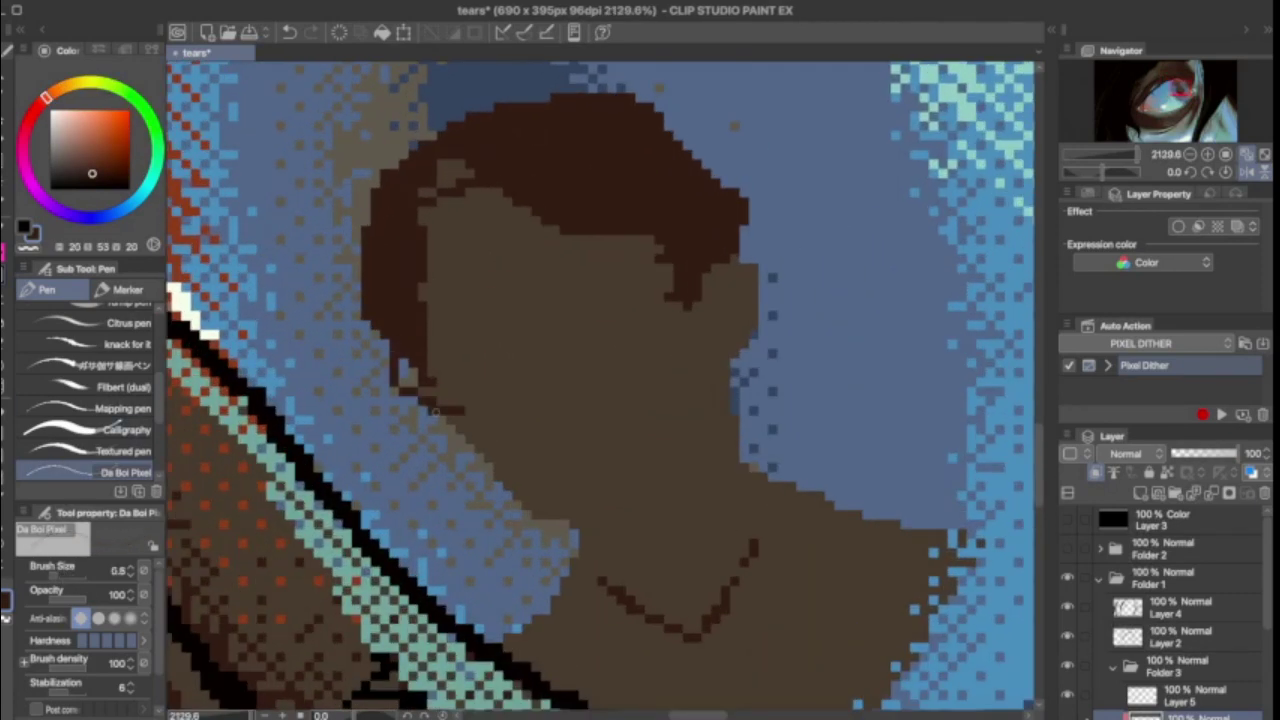
{"action": "left_click_drag", "start_coordinate": [449, 304], "coordinate": [492, 404]}
{"action": "mouse_move", "coordinate": [514, 264]}
{"action": "left_mouse_down"}
{"action": "mouse_move", "coordinate": [576, 338]}
{"action": "mouse_move", "coordinate": [615, 262]}
{"action": "mouse_move", "coordinate": [656, 260]}
{"action": "left_mouse_up"}
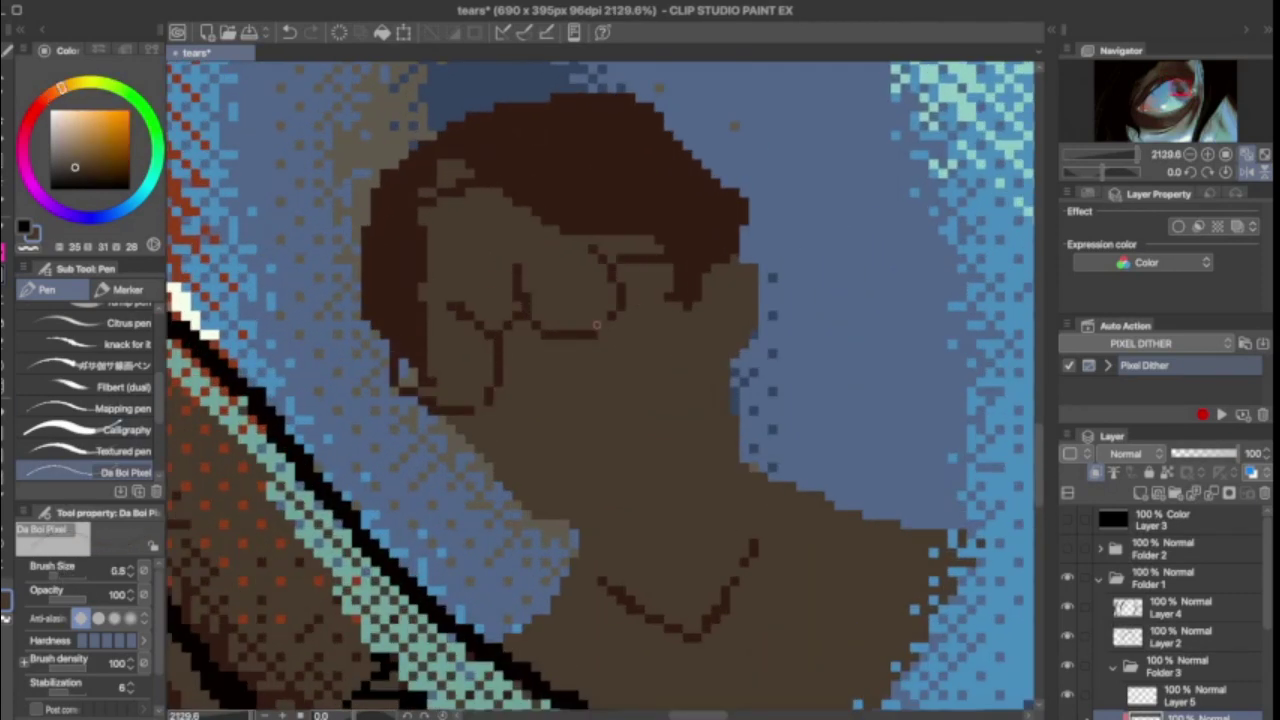
Step: Add white highlights along the lower rims of both lenses and draw the upper rim in dark brown
{"action": "key", "text": "x"}
{"action": "left_click_drag", "start_coordinate": [562, 325], "coordinate": [596, 325]}
{"action": "left_click", "coordinate": [557, 160], "text": "alt"}
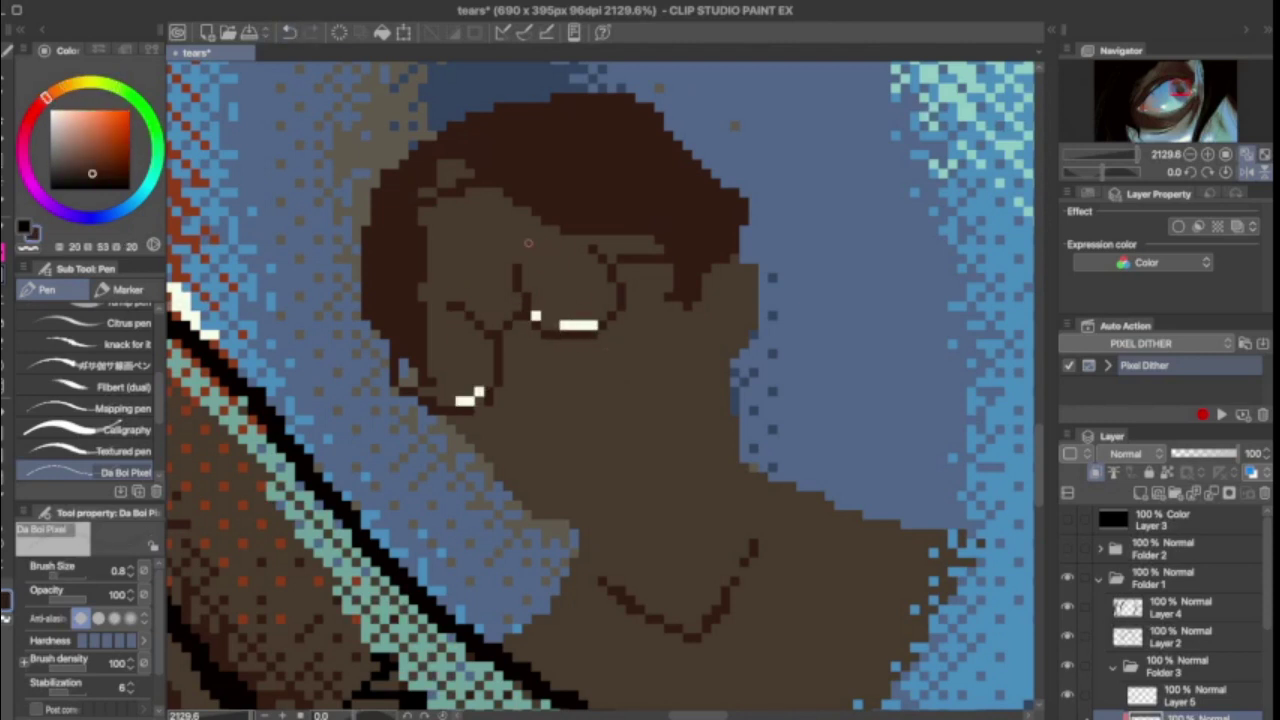
{"action": "left_click_drag", "start_coordinate": [566, 232], "coordinate": [496, 258]}
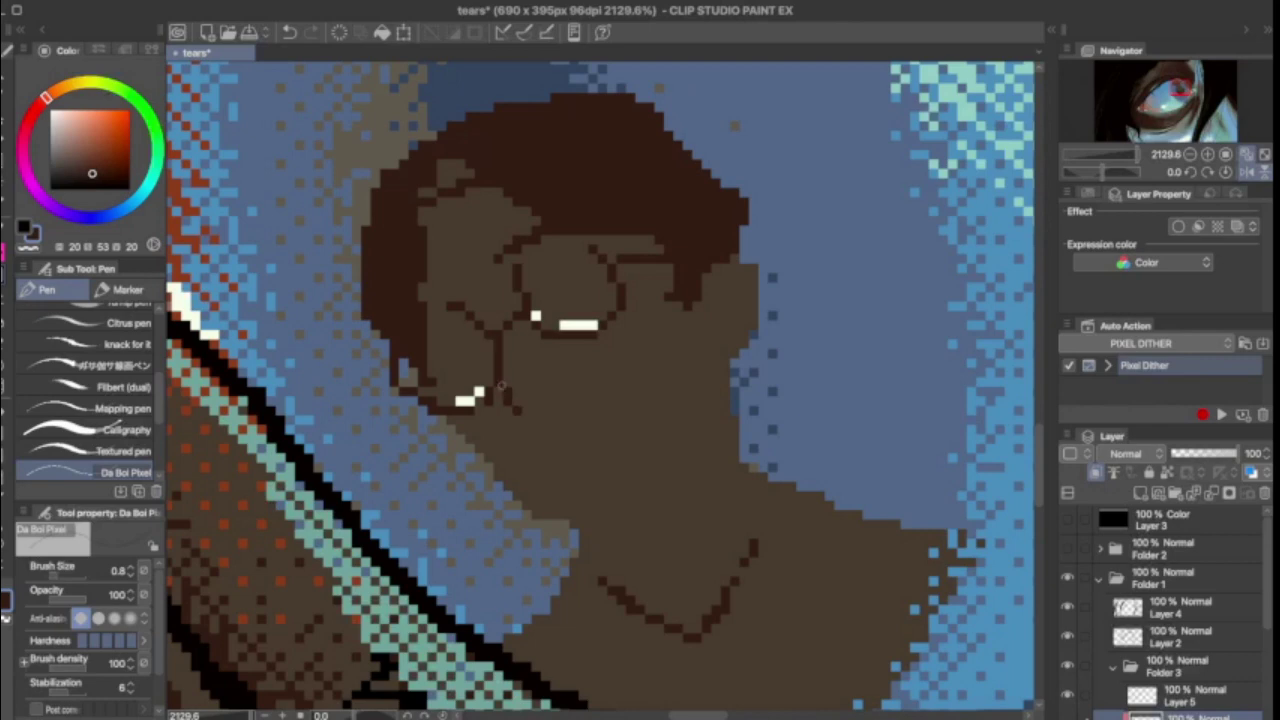
Step: Refine the nose, glasses bridge and lens rims with single-pixel touches of greyish brown, dark brown and white
{"action": "left_click", "coordinate": [548, 422], "text": "alt"}
{"action": "left_click_drag", "start_coordinate": [540, 421], "coordinate": [515, 421]}
{"action": "left_click", "coordinate": [517, 320], "text": "alt"}
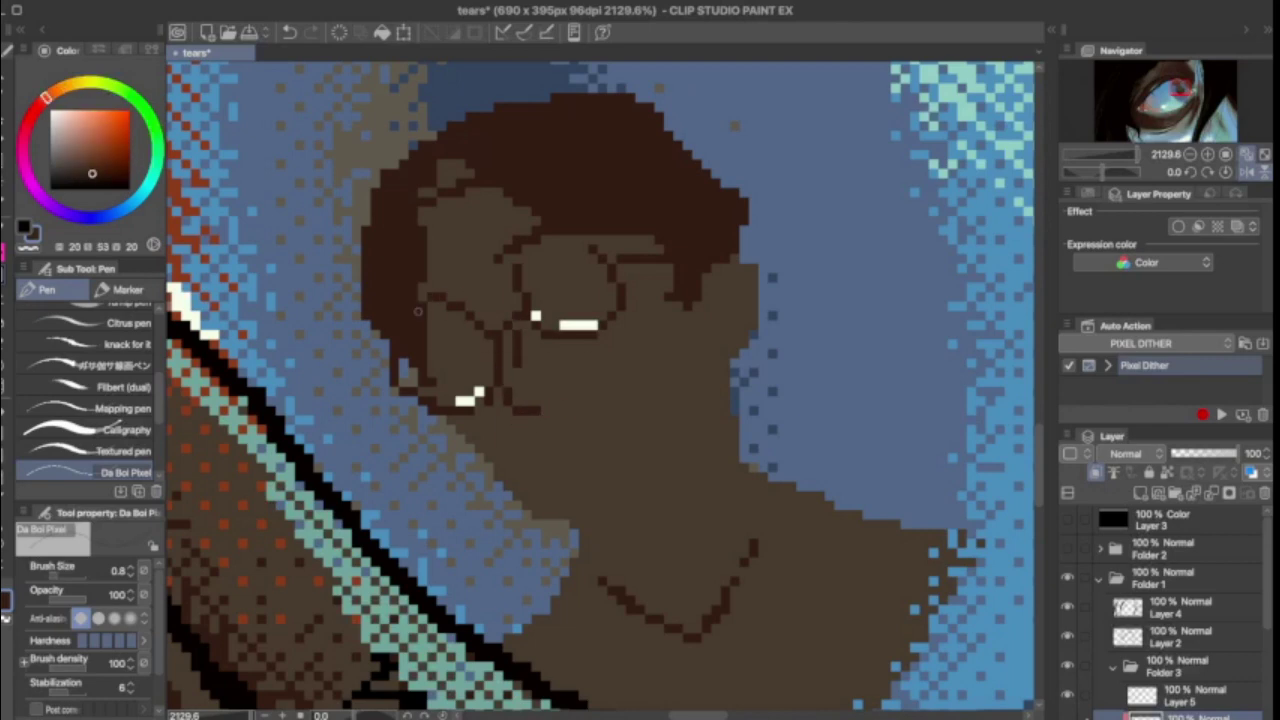
{"action": "left_click", "coordinate": [446, 290], "text": "alt"}
{"action": "left_click_drag", "start_coordinate": [550, 334], "coordinate": [580, 334]}
{"action": "left_click", "coordinate": [565, 325], "text": "alt"}
{"action": "key", "text": "ctrl+minus"}
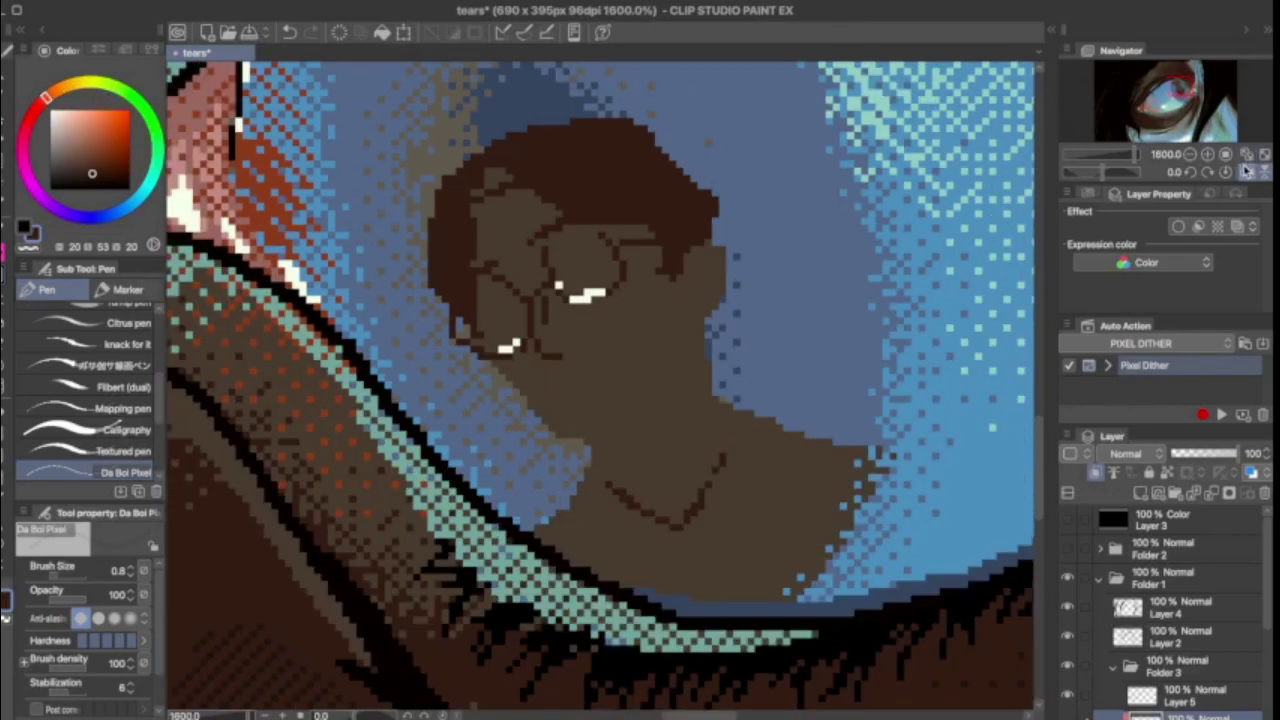
Step: Flip the view horizontally and draw small dark brown eyes inside both lenses
{"action": "left_click", "coordinate": [1246, 172]}
{"action": "scroll", "coordinate": [714, 258], "scroll_direction": "up", "scroll_amount": 5}
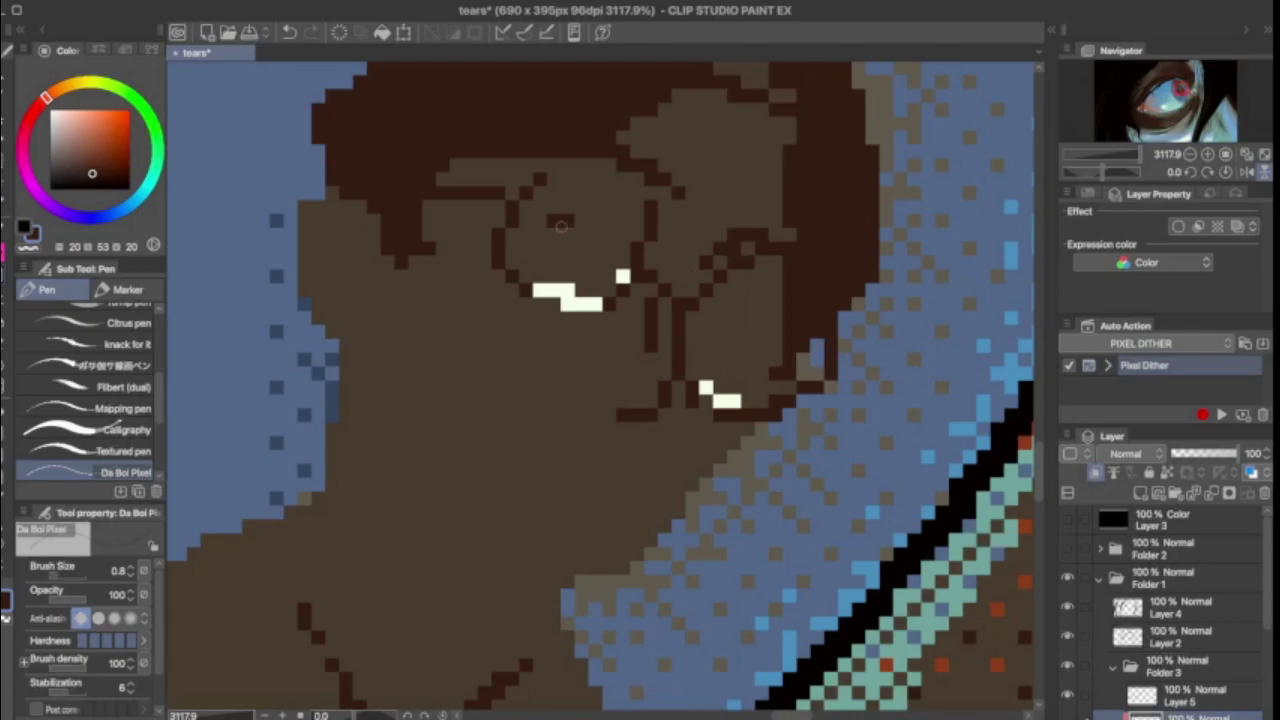
{"action": "left_click_drag", "start_coordinate": [561, 226], "coordinate": [600, 252]}
{"action": "left_click_drag", "start_coordinate": [712, 300], "coordinate": [740, 345]}
{"action": "key", "text": "ctrl+plus"}
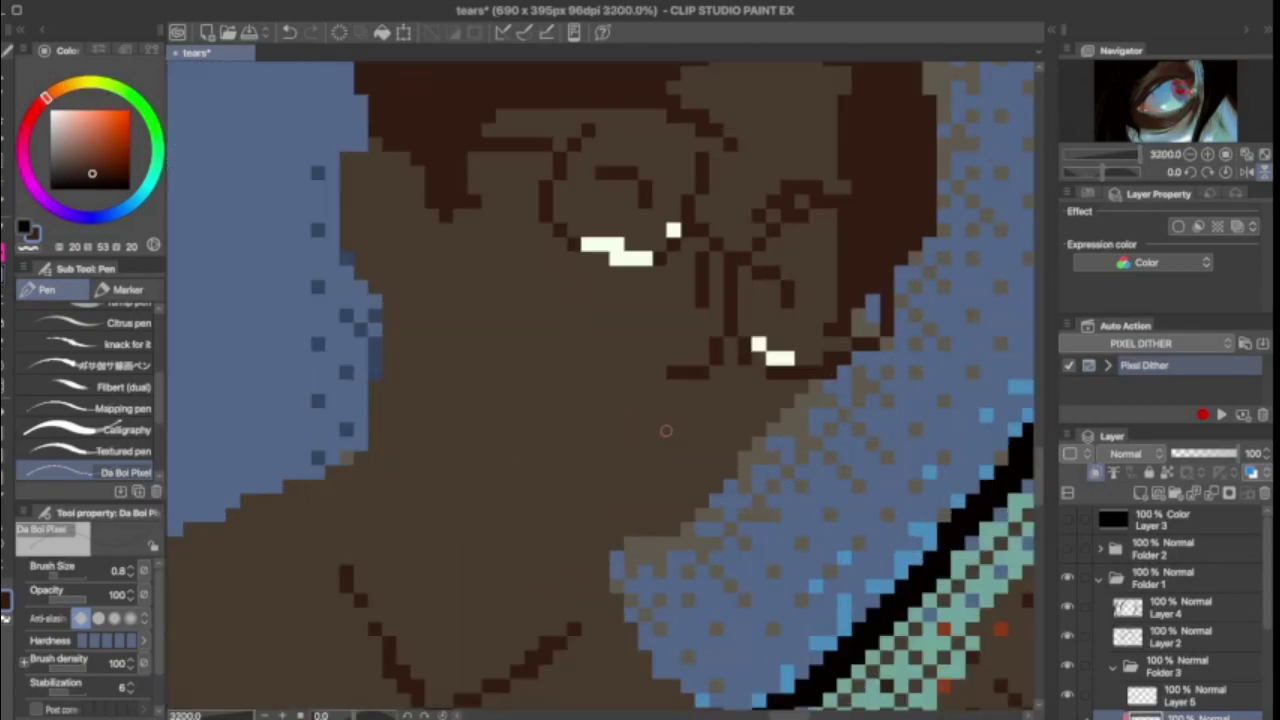
Step: Draw short dark brown strokes at the nape and a curved mouth line on the figure's face
{"action": "scroll", "coordinate": [666, 430], "scroll_direction": "down", "scroll_amount": 5}
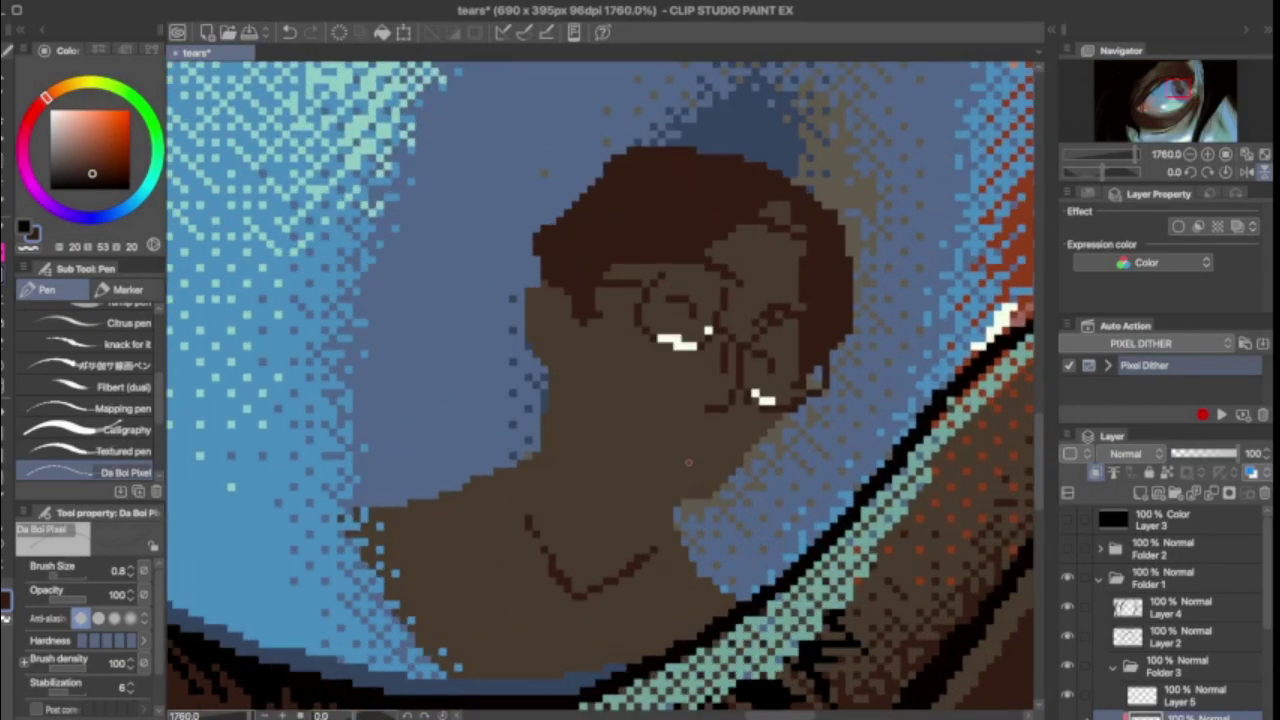
{"action": "scroll", "coordinate": [554, 344], "scroll_direction": "up", "scroll_amount": 5}
{"action": "left_click_drag", "start_coordinate": [484, 344], "coordinate": [528, 372]}
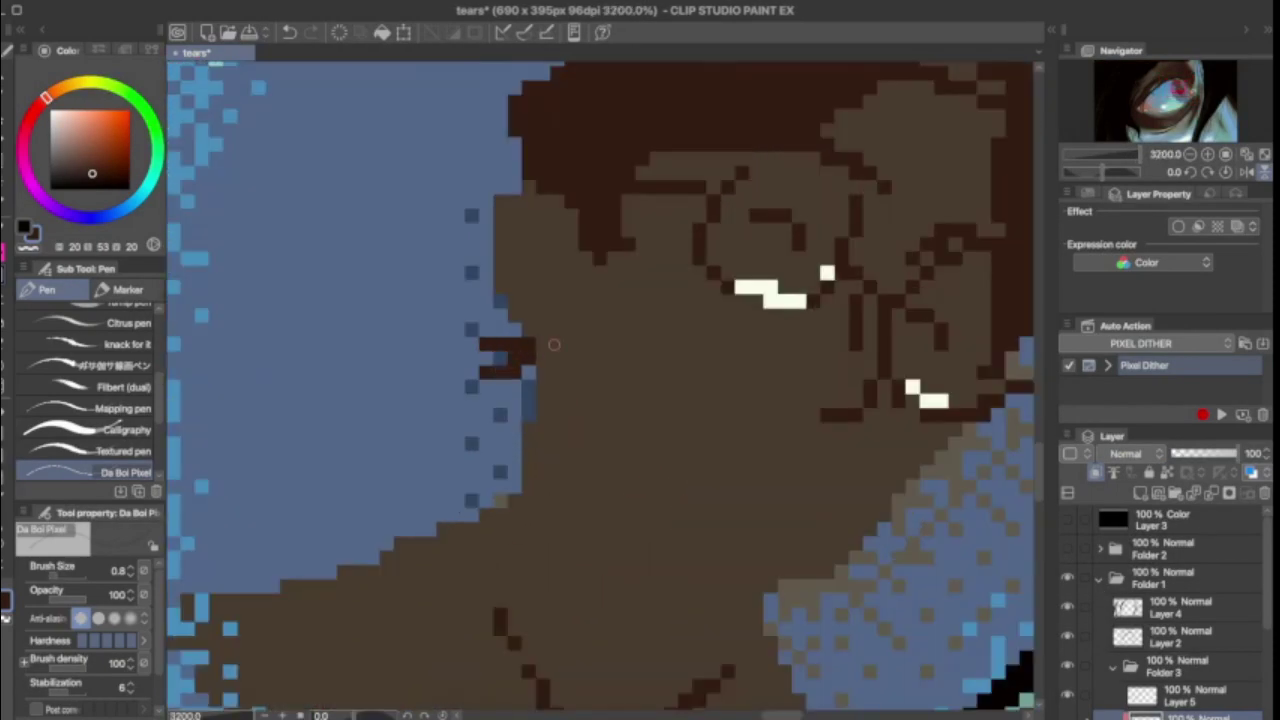
{"action": "scroll", "coordinate": [554, 344], "scroll_direction": "down", "scroll_amount": 1}
{"action": "left_click_drag", "start_coordinate": [610, 348], "coordinate": [672, 392]}
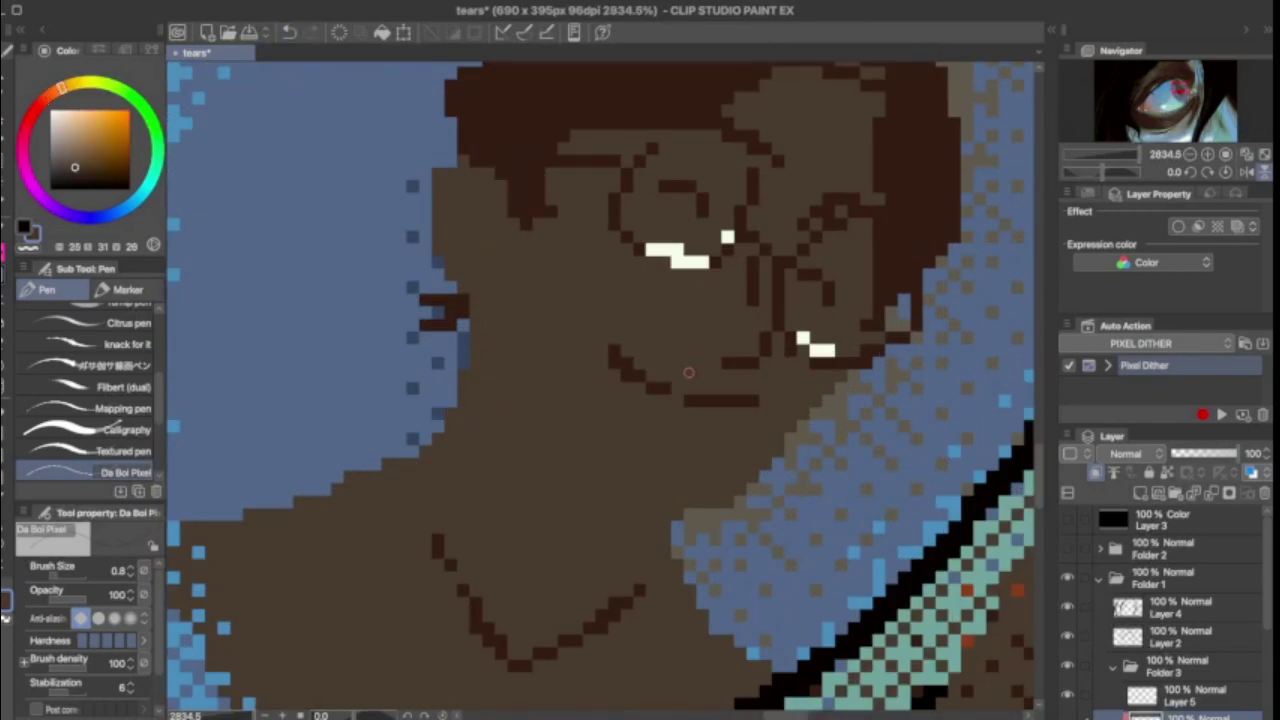
Step: Touch up the figure's hair, draw a dark brown collar and neckline, and add thin blue lines along the jaw and cheek
{"action": "scroll", "coordinate": [688, 372], "scroll_direction": "down", "scroll_amount": 1}
{"action": "left_click", "coordinate": [740, 454], "text": "alt"}
{"action": "scroll", "coordinate": [740, 400], "scroll_direction": "down", "scroll_amount": 3}
{"action": "scroll", "coordinate": [783, 213], "scroll_direction": "up", "scroll_amount": 3}
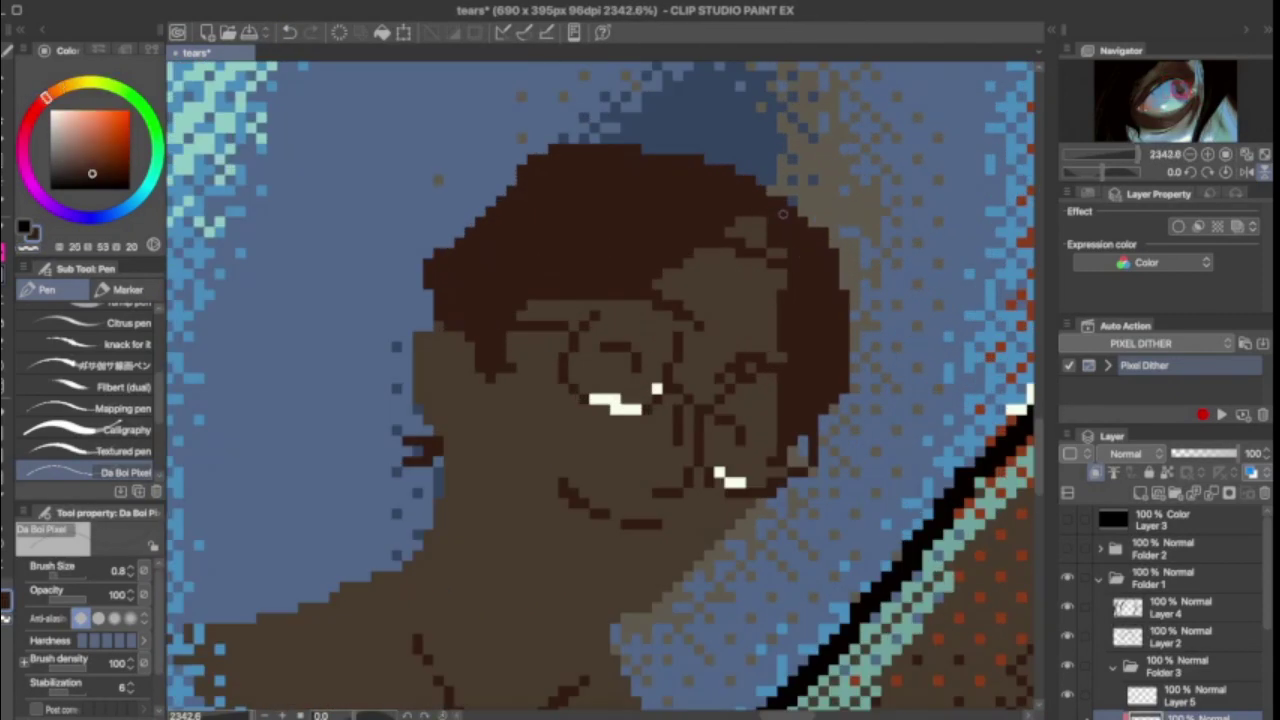
{"action": "mouse_move", "coordinate": [783, 213]}
{"action": "left_mouse_down"}
{"action": "mouse_move", "coordinate": [650, 150]}
{"action": "mouse_move", "coordinate": [561, 151]}
{"action": "left_mouse_up"}
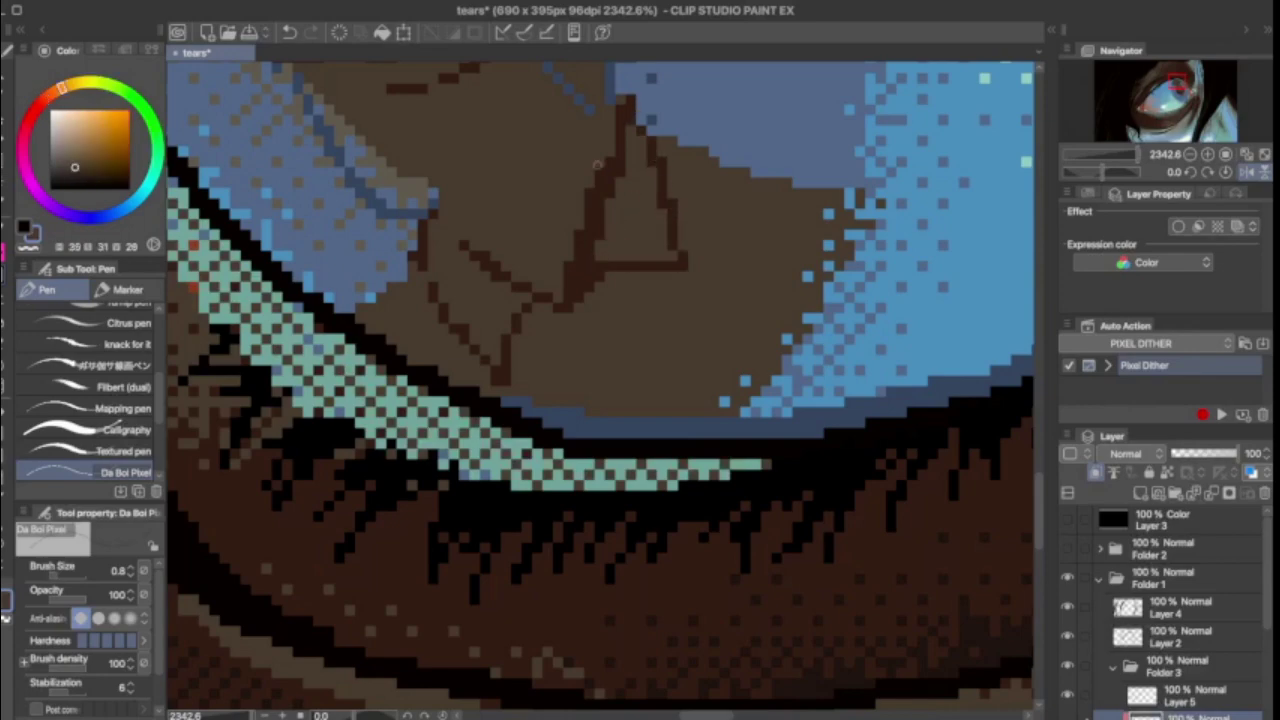
Step: Add more dark brown lines beside the collar, flip the view back vertically and return to the whole picture
{"action": "scroll", "coordinate": [673, 228], "scroll_direction": "down", "scroll_amount": 5}
{"action": "scroll", "coordinate": [576, 405], "scroll_direction": "up", "scroll_amount": 5}
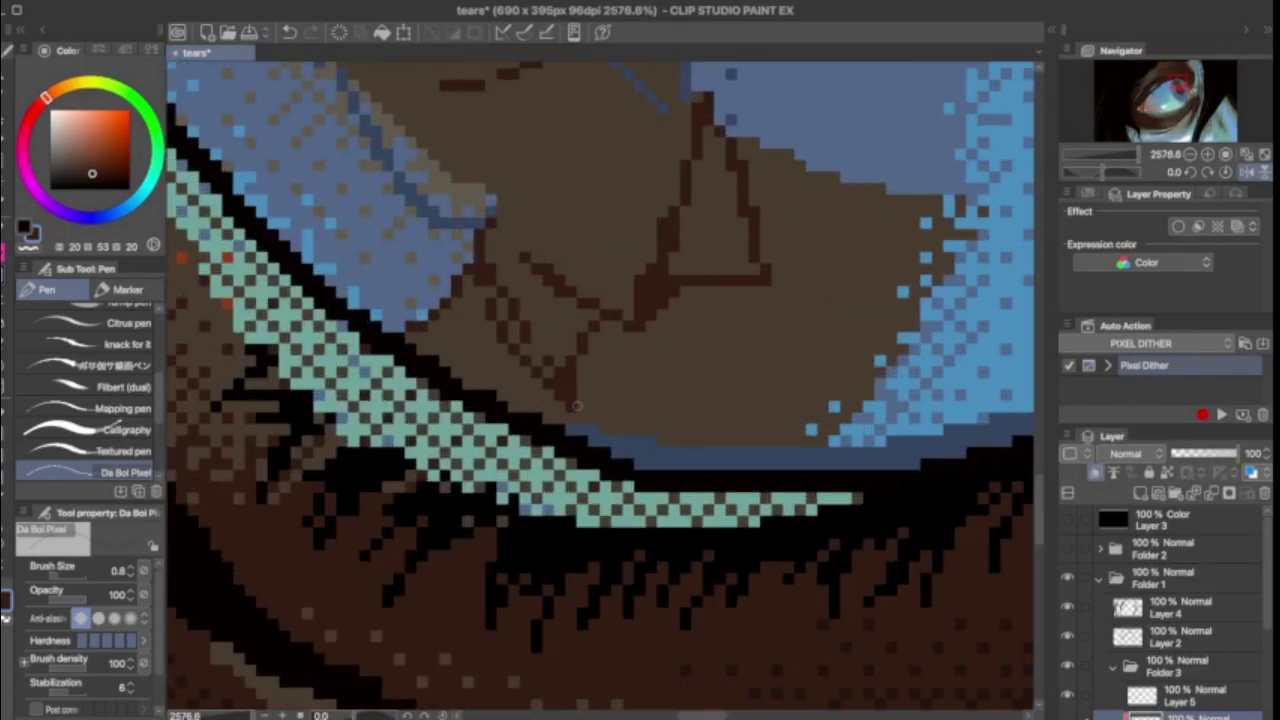
{"action": "scroll", "coordinate": [620, 360], "scroll_direction": "down", "scroll_amount": 10}
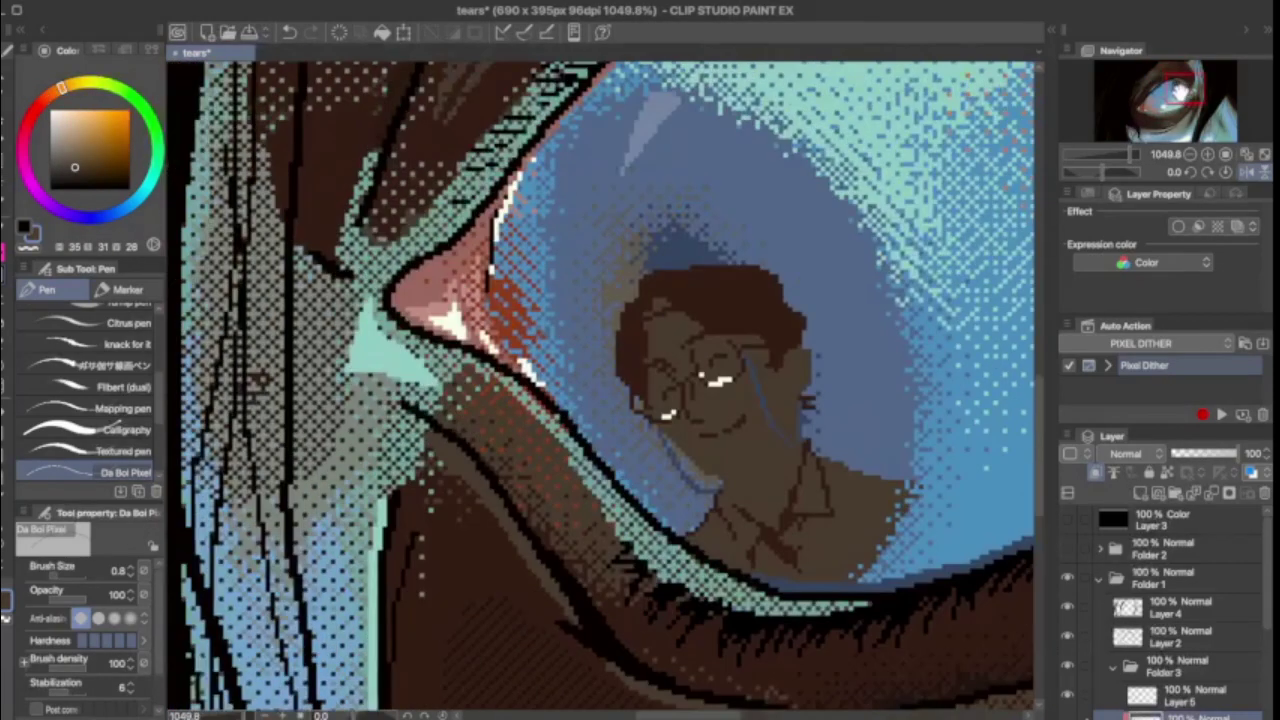
{"action": "scroll", "coordinate": [496, 489], "scroll_direction": "up", "scroll_amount": 5}
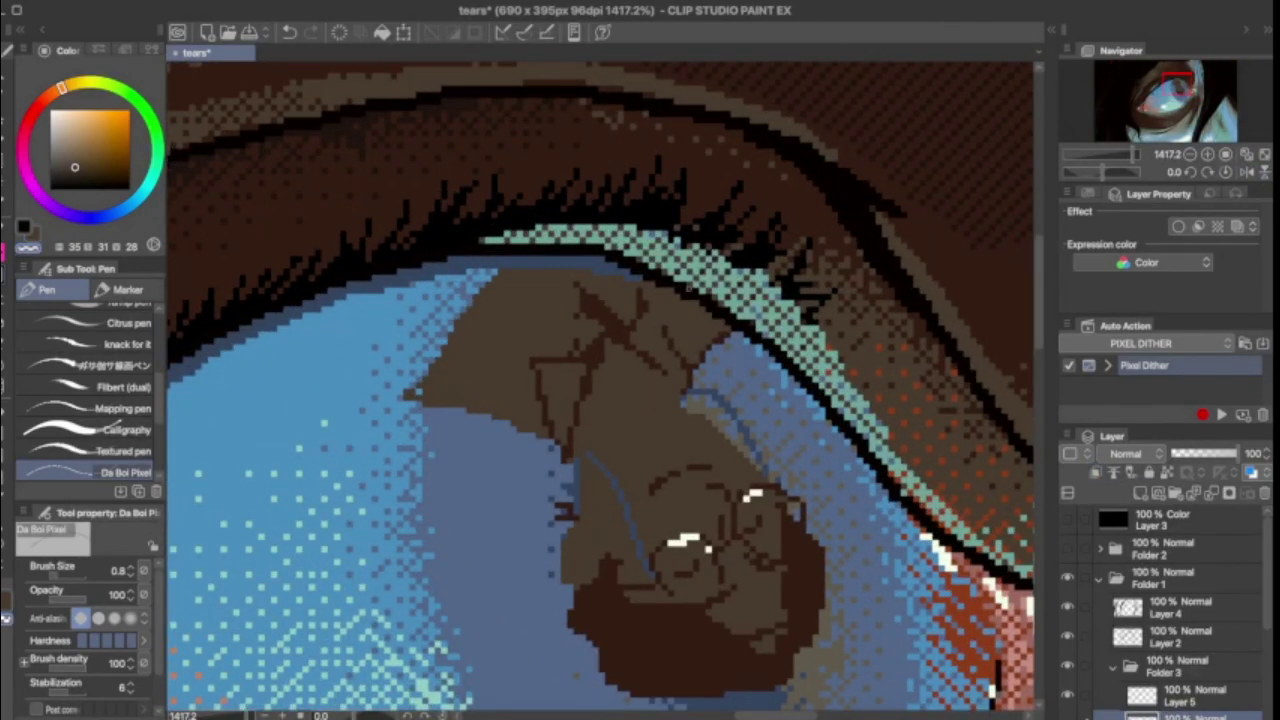
{"action": "scroll", "coordinate": [496, 489], "scroll_direction": "down", "scroll_amount": 4}
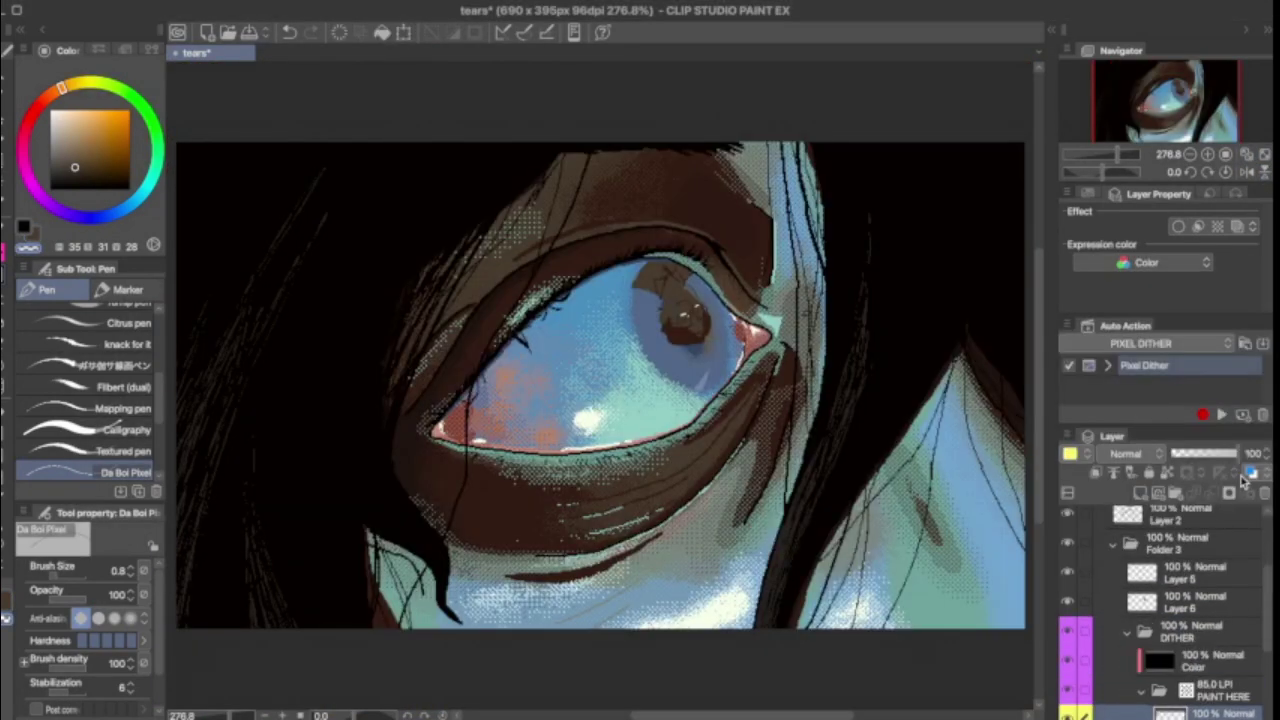
Step: Recolour the DITHER group to greyish blue (219, 36, 53) and dither the figure's edges with the Noise airbrush at size 36.3
{"action": "left_click", "coordinate": [1207, 610]}
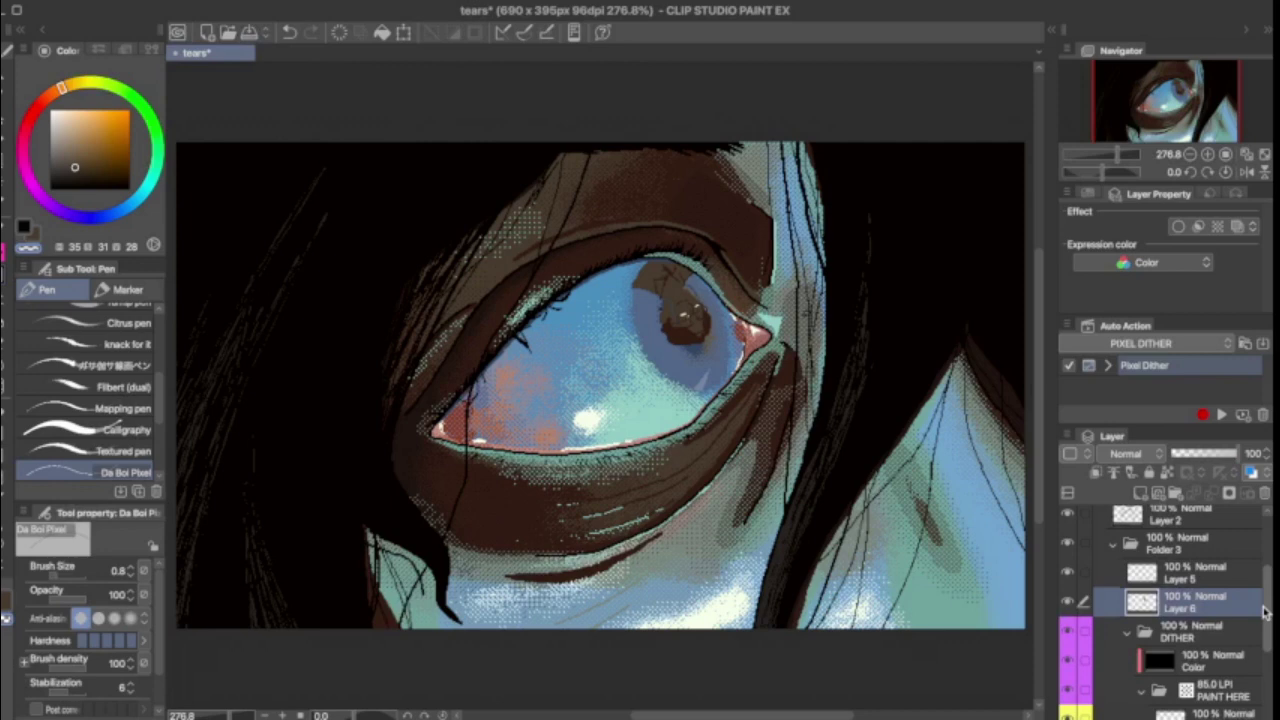
{"action": "left_click", "coordinate": [1190, 630]}
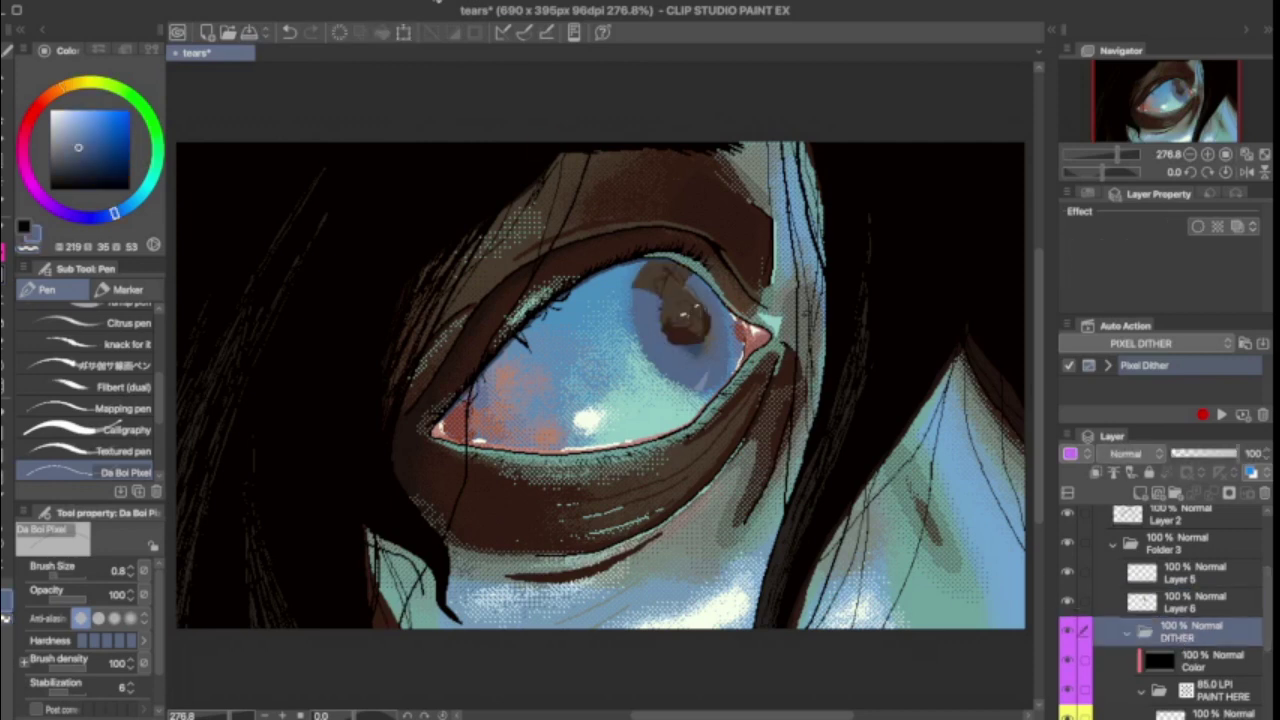
{"action": "left_click", "coordinate": [1200, 660]}
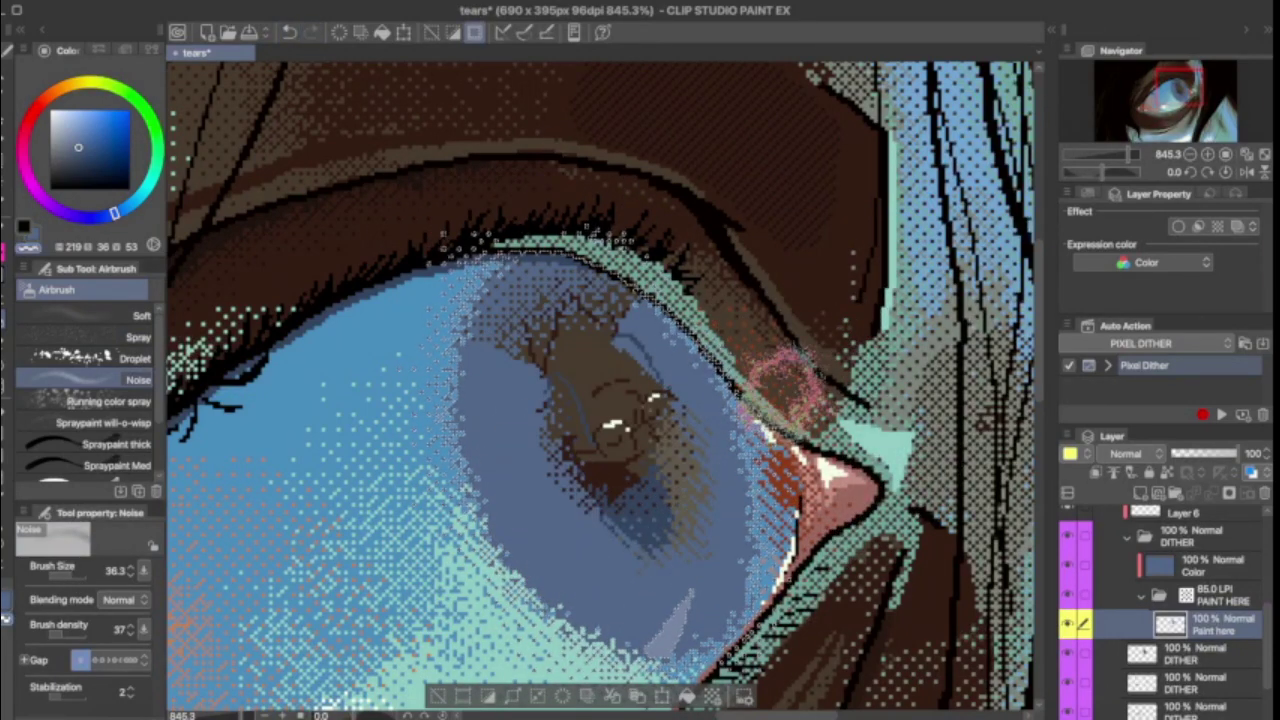
{"action": "left_click", "coordinate": [1066, 626]}
{"action": "left_click", "coordinate": [1066, 626]}
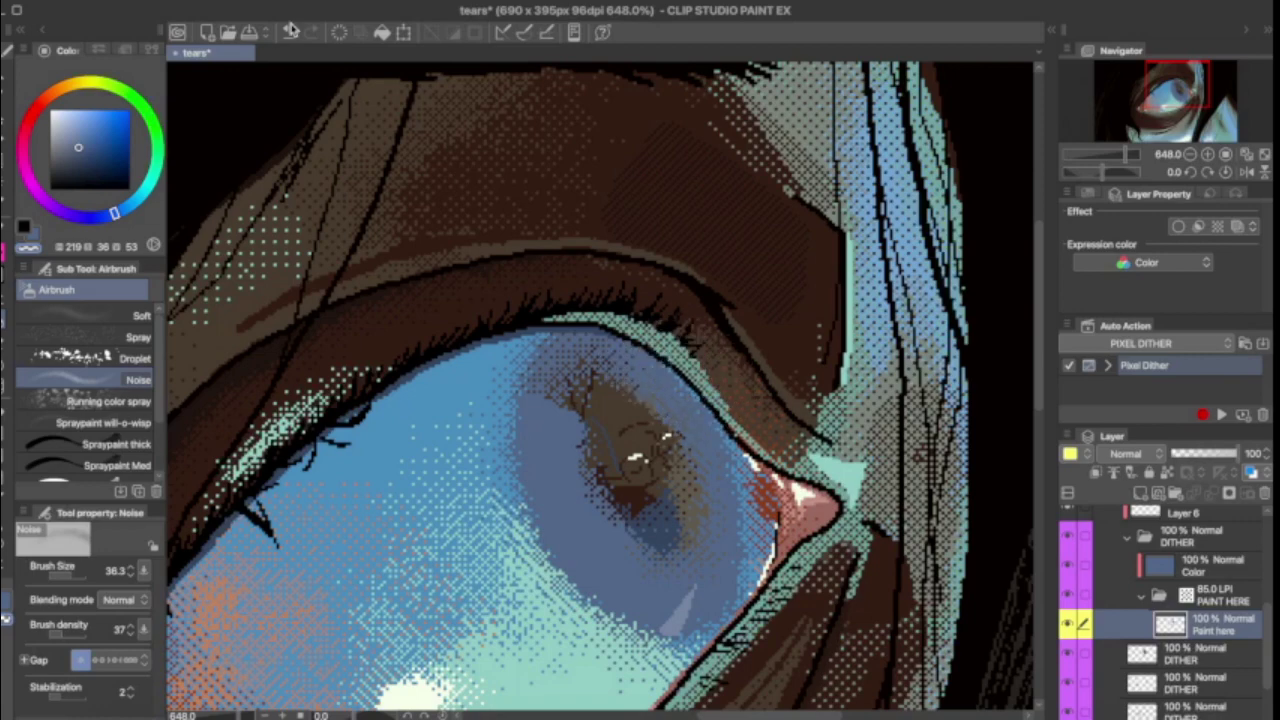
Step: Reduce the Noise airbrush to size 17.9 and refine the dithered fade around the figure's head and shoulders
{"action": "key", "text": "ctrl+plus"}
{"action": "key", "text": "ctrl+plus"}
{"action": "key", "text": "ctrl+plus"}
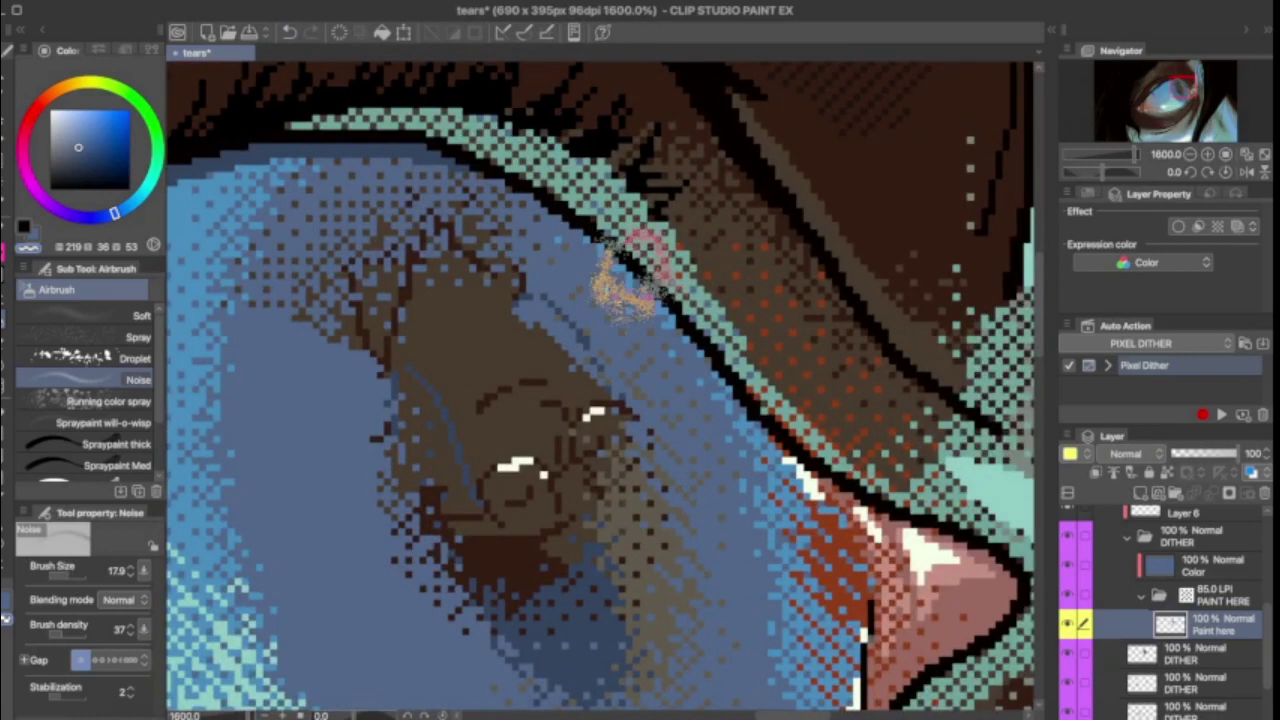
{"action": "key", "text": "ctrl+minus"}
{"action": "key", "text": "ctrl+minus"}
{"action": "key", "text": "ctrl+minus"}
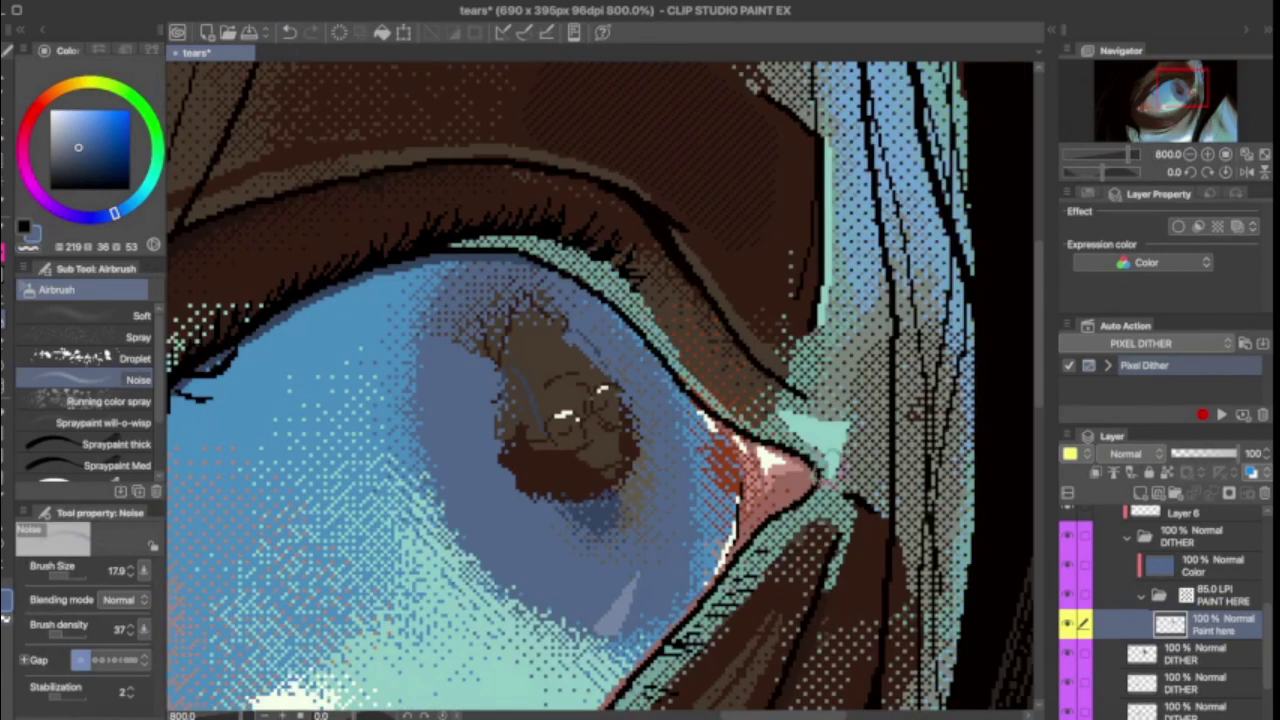
{"action": "key", "text": "ctrl+plus"}
{"action": "key", "text": "ctrl+plus"}
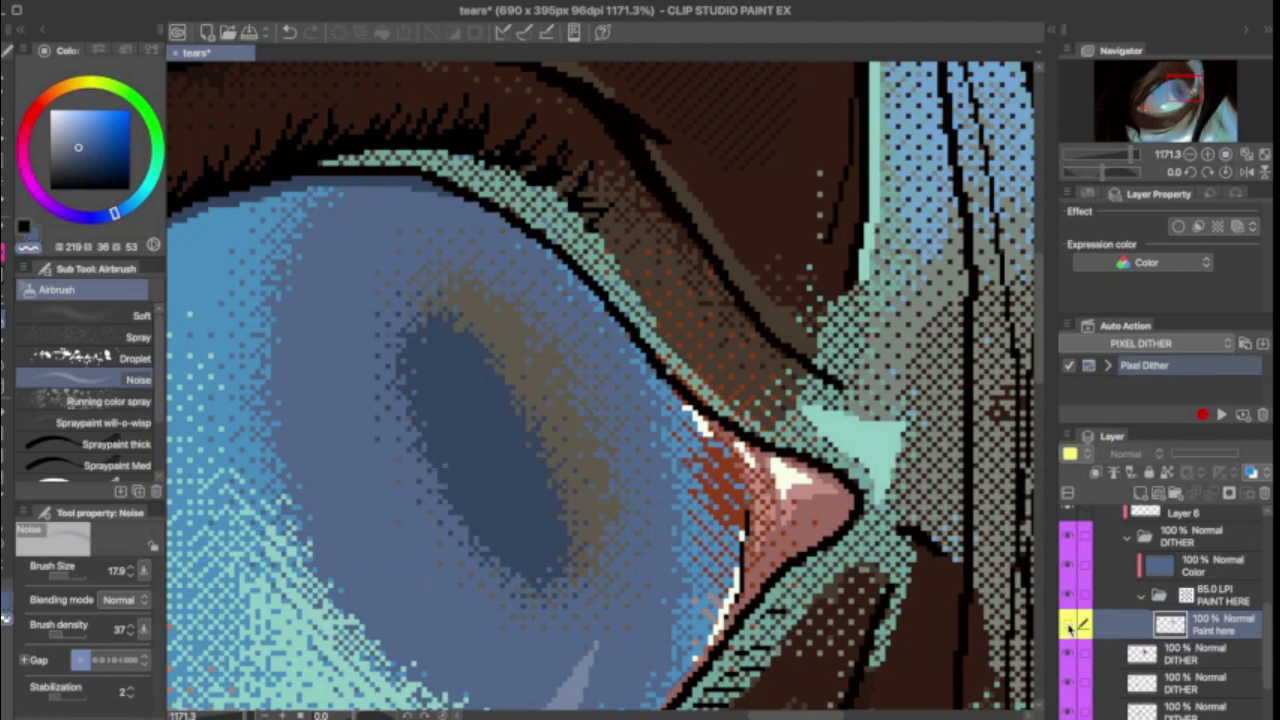
{"action": "key", "text": "ctrl+minus"}
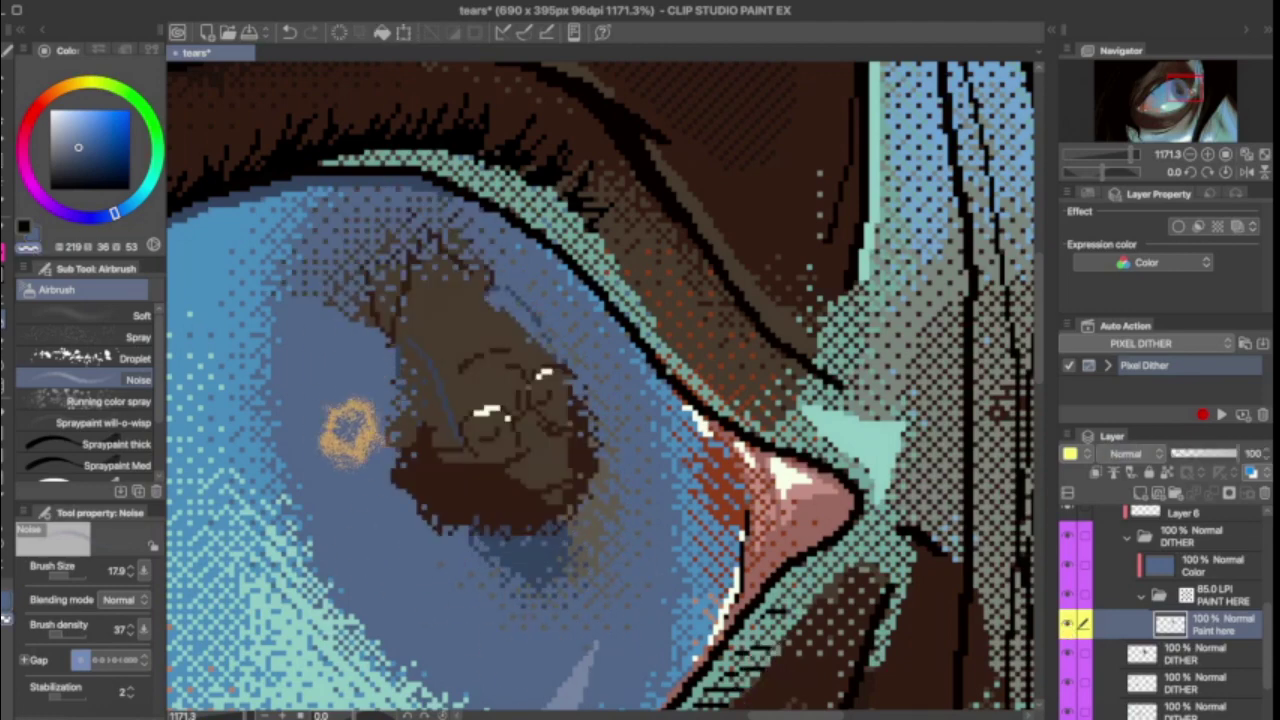
{"action": "key", "text": "ctrl+minus"}
{"action": "key", "text": "ctrl+plus"}
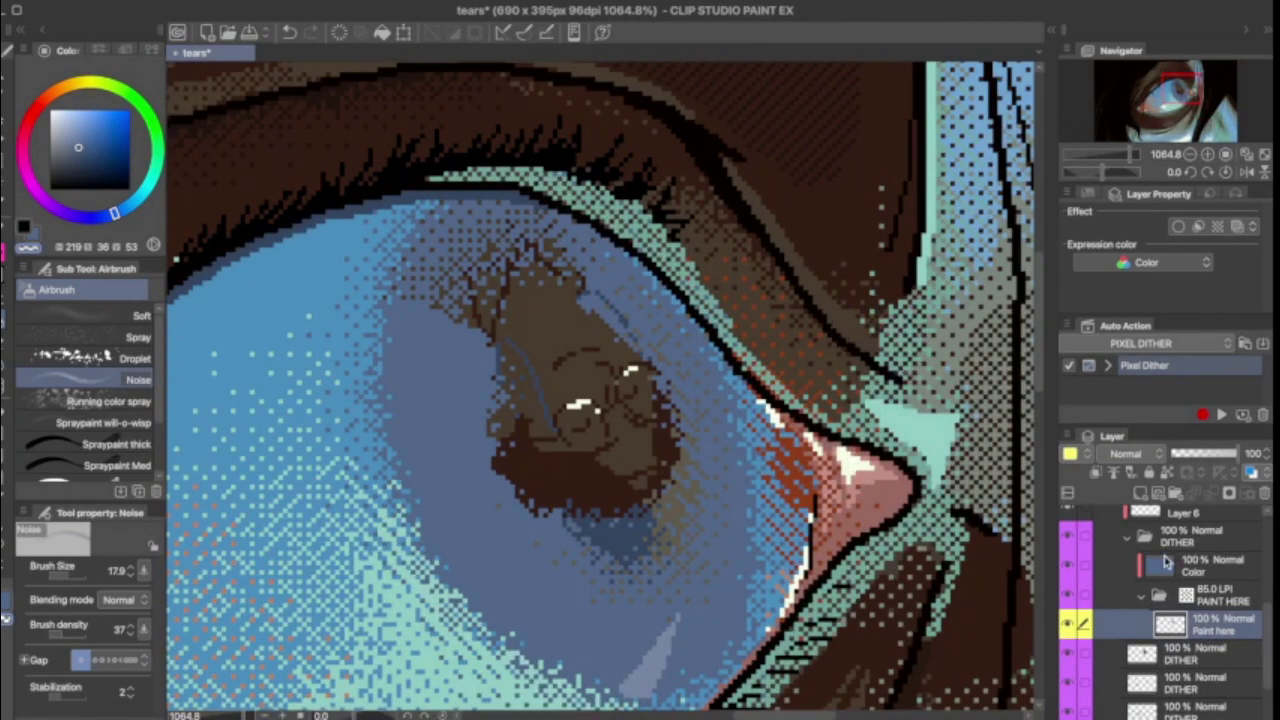
Step: Select Layer 6 and recolour the figure's greyish brown face and shoulders to light blue (219, 29, 70)
{"action": "scroll", "coordinate": [1165, 563], "scroll_direction": "down", "scroll_amount": 2}
{"action": "left_click", "coordinate": [1212, 515]}
{"action": "key", "text": "ctrl+0"}
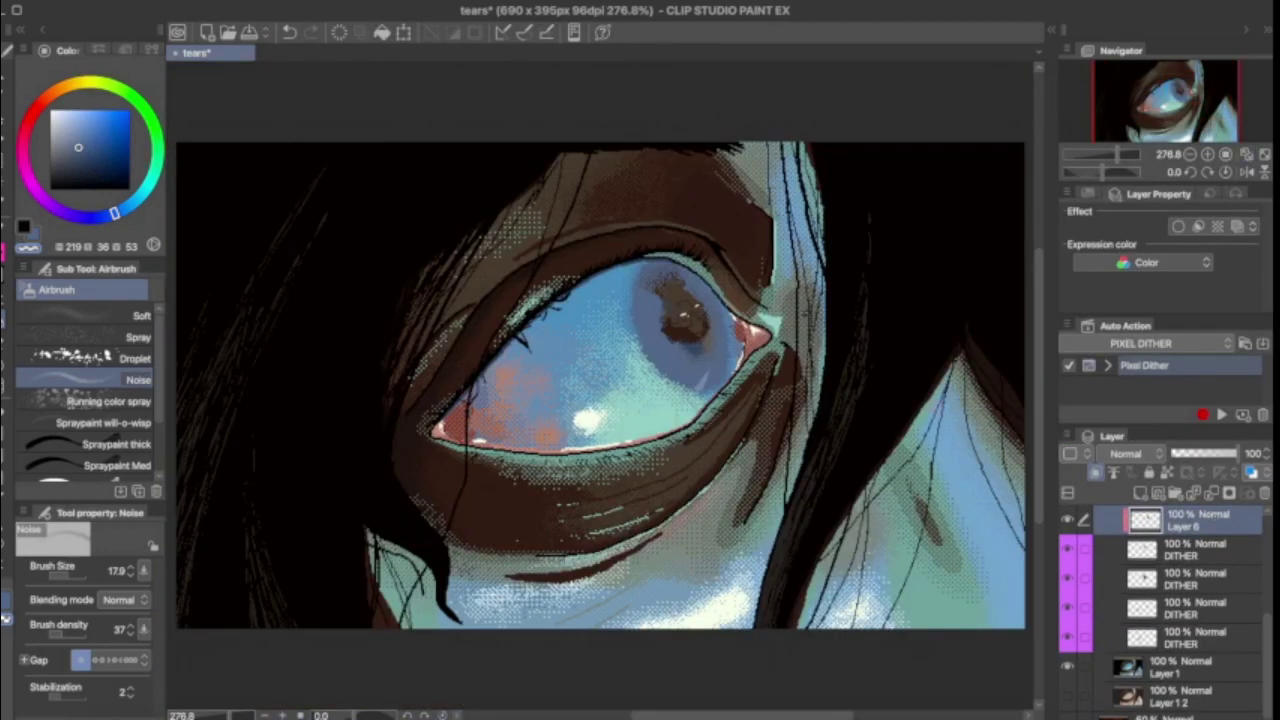
{"action": "key", "text": "ctrl+plus"}
{"action": "key", "text": "ctrl+plus"}
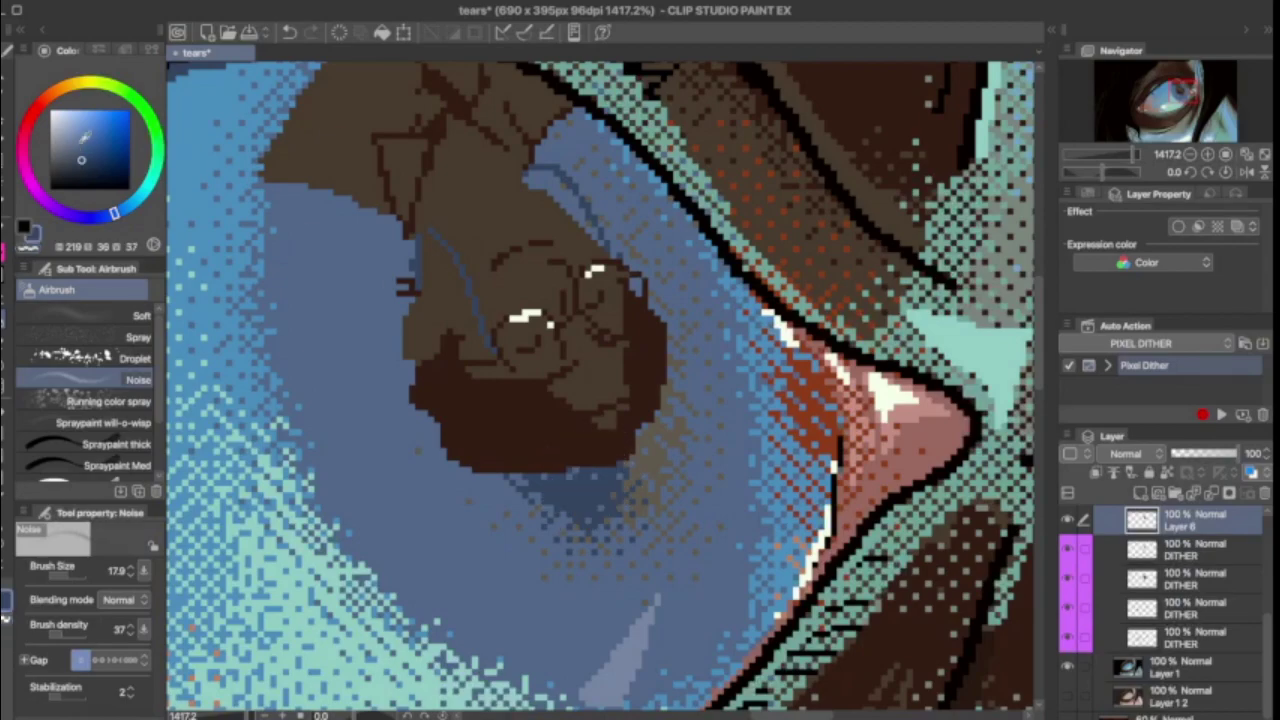
{"action": "key", "text": "ctrl+shift+g"}
{"action": "left_click", "coordinate": [979, 428]}
{"action": "scroll", "coordinate": [641, 185], "scroll_direction": "down", "scroll_amount": 2}
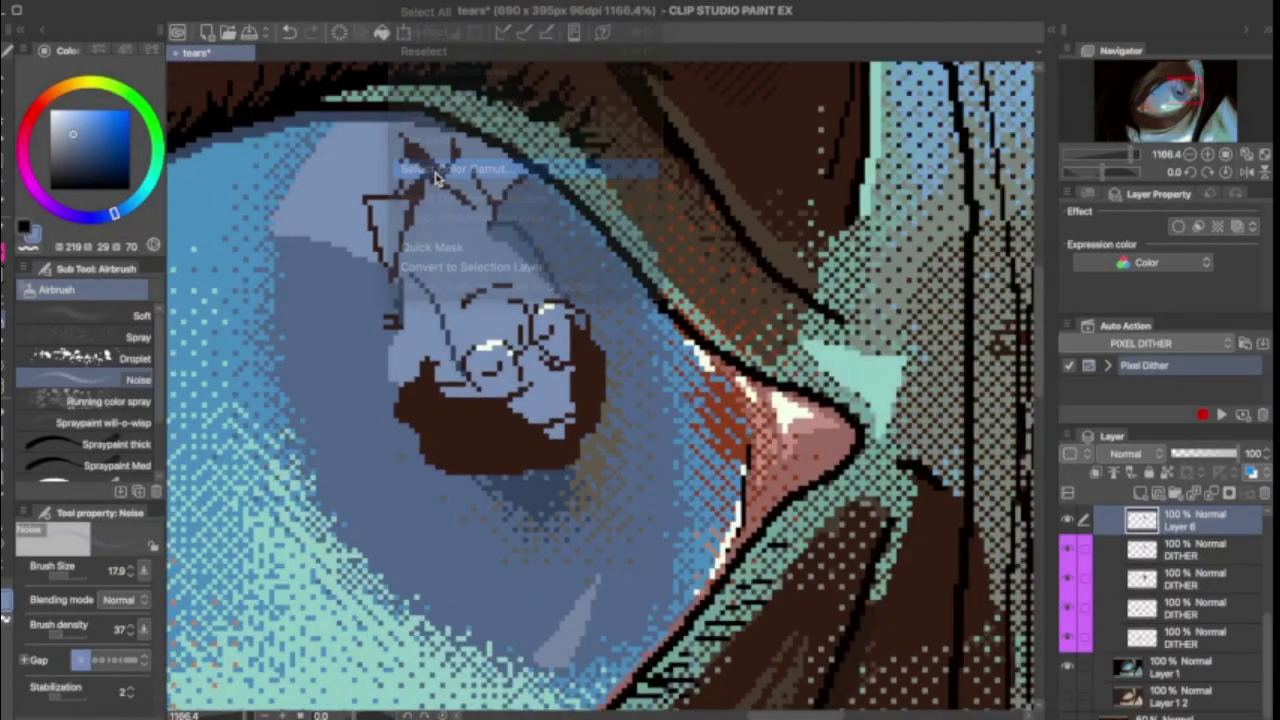
Step: Clip Layer 6 to the dither layer and recolour the figure's hair and linework to dark blue (219, 39, 37)
{"action": "scroll", "coordinate": [641, 185], "scroll_direction": "down", "scroll_amount": 5}
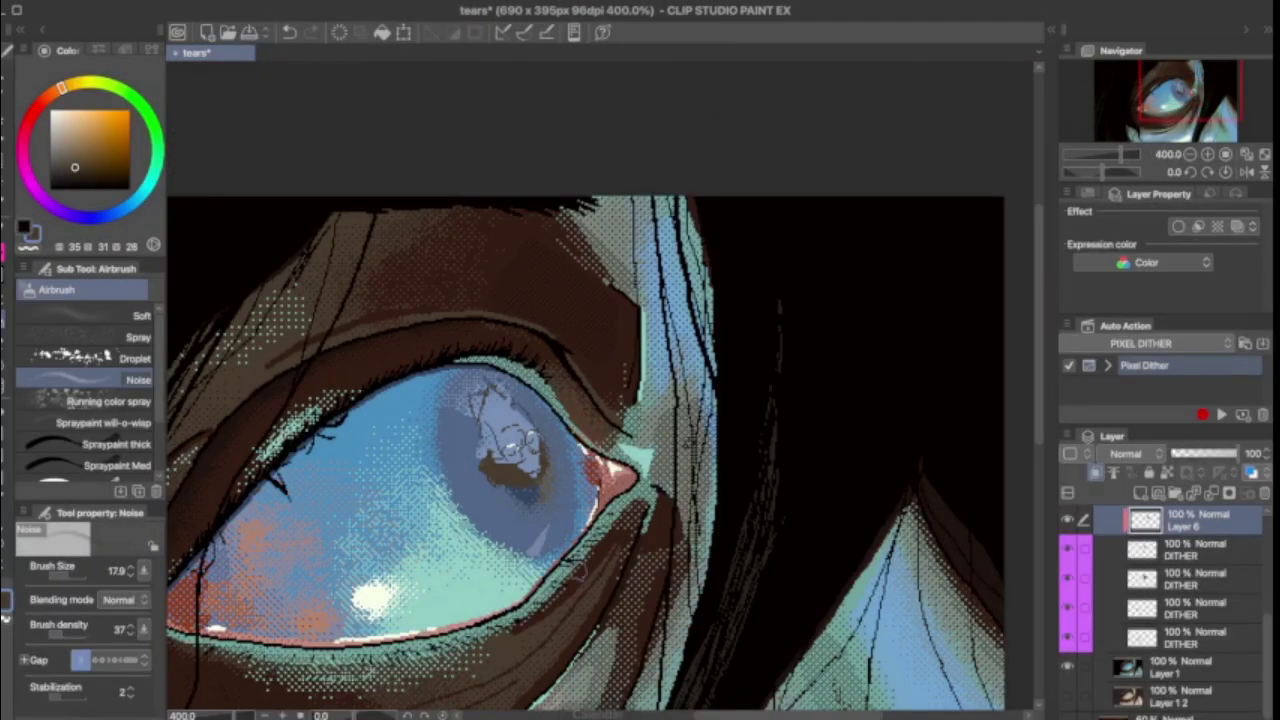
{"action": "scroll", "coordinate": [553, 555], "scroll_direction": "up", "scroll_amount": 4}
{"action": "scroll", "coordinate": [445, 290], "scroll_direction": "down", "scroll_amount": 5}
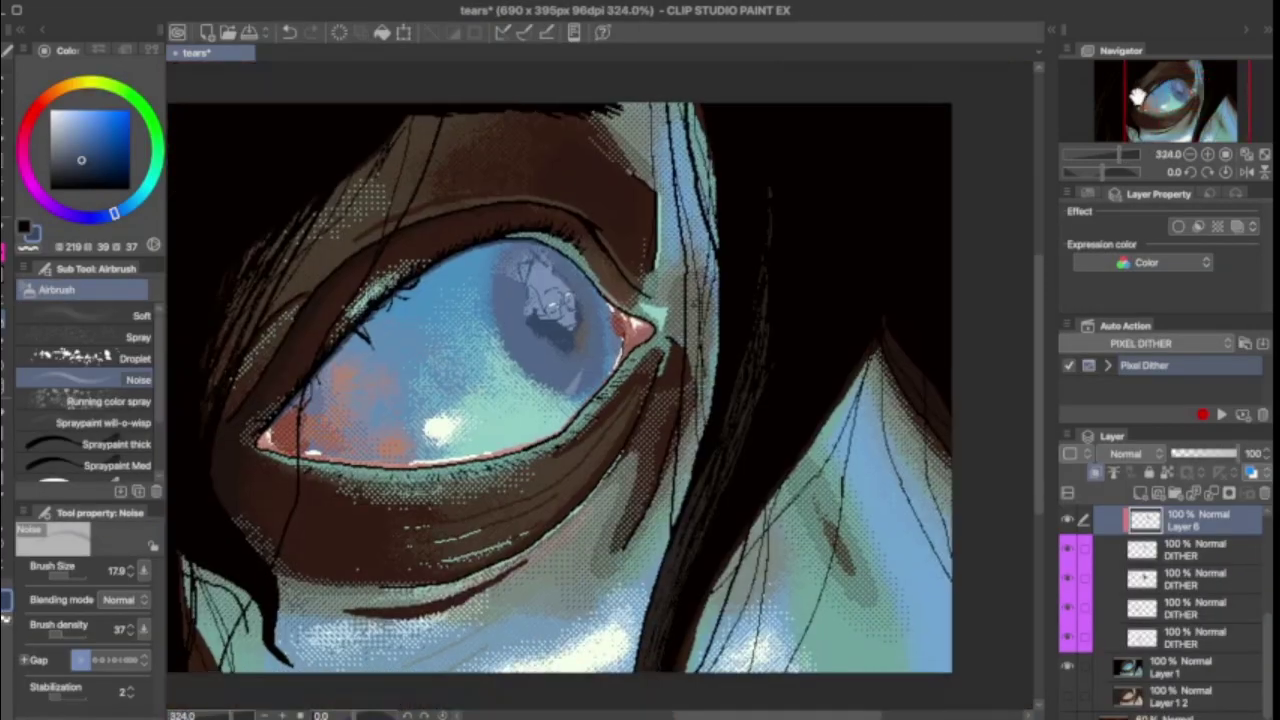
Step: Select the third DITHER layer, touch up the iris around the figure with the pen at size 7.0, and save the document
{"action": "left_click", "coordinate": [1078, 636]}
{"action": "left_click", "coordinate": [1075, 610]}
{"action": "key", "text": "p"}
{"action": "scroll", "coordinate": [664, 269], "scroll_direction": "up", "scroll_amount": 4}
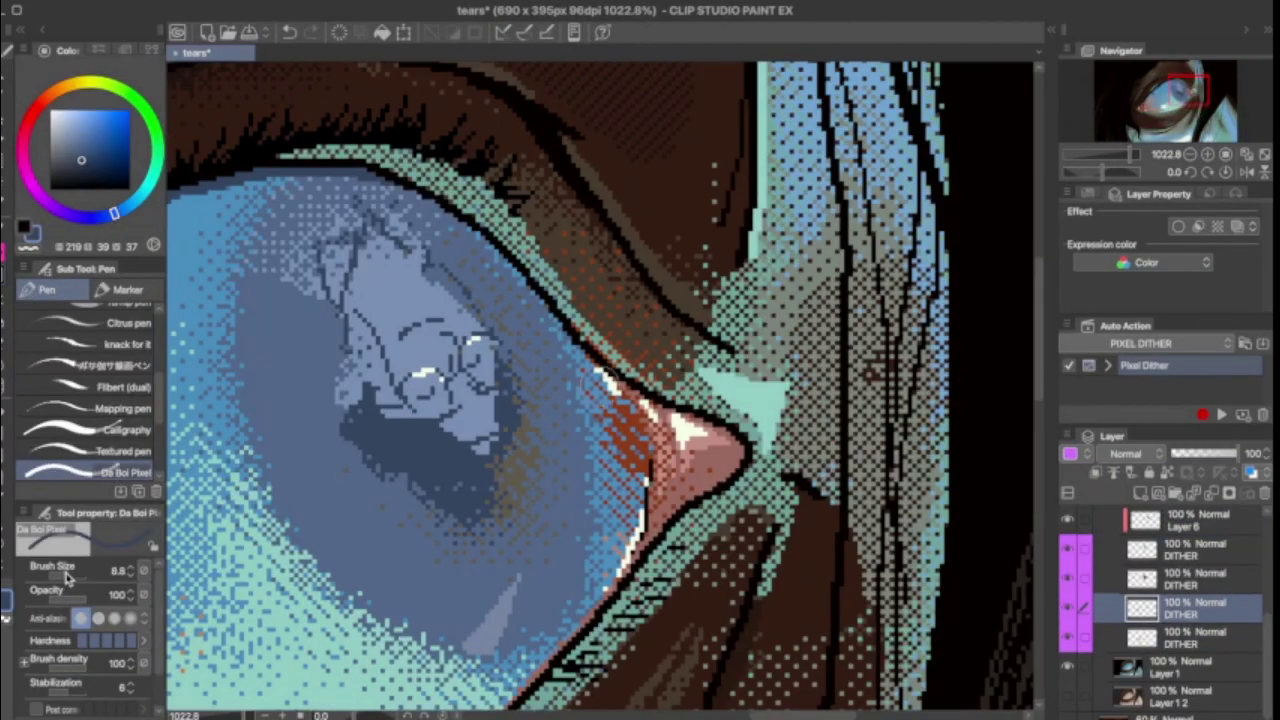
{"action": "scroll", "coordinate": [585, 190], "scroll_direction": "down", "scroll_amount": 4}
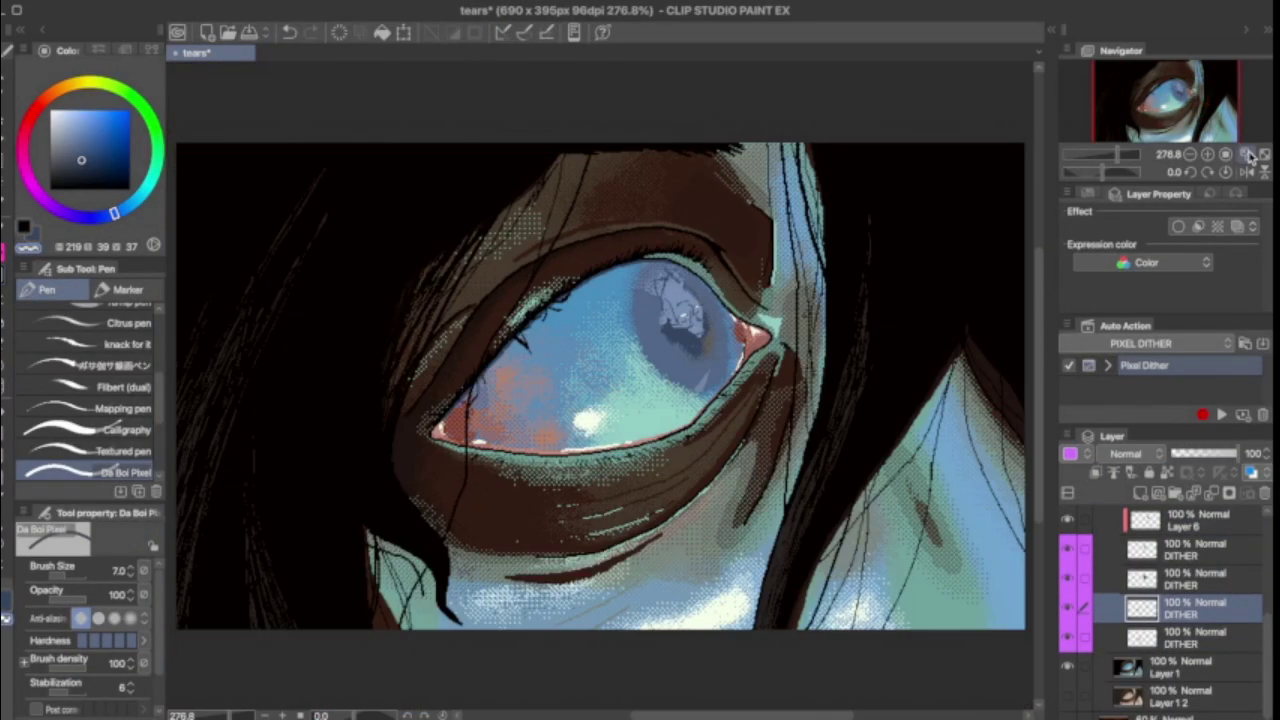
{"action": "key", "text": "ctrl+s"}
{"action": "key", "text": "ctrl+shift+n"}
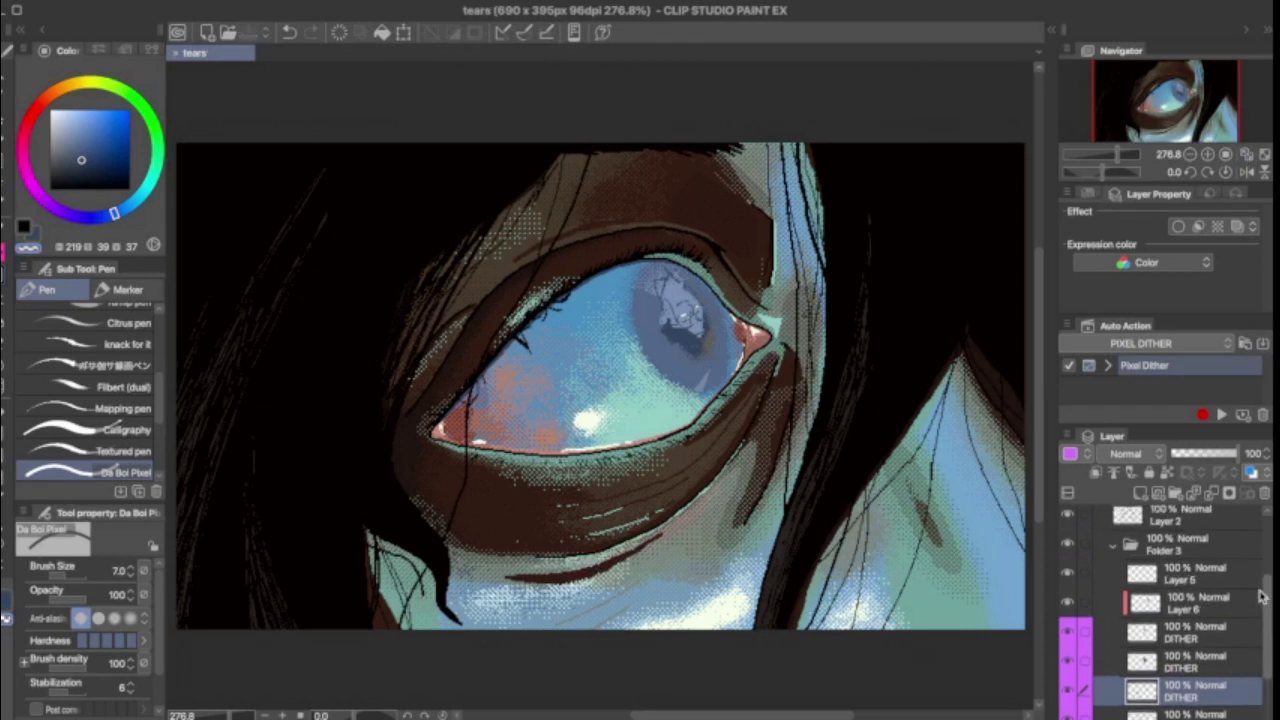
Step: Add a layer above Layer 5 and paint two small water droplets below the eye with the 水滴ブラシ decoration brush at about size 29
{"action": "key", "text": "x"}
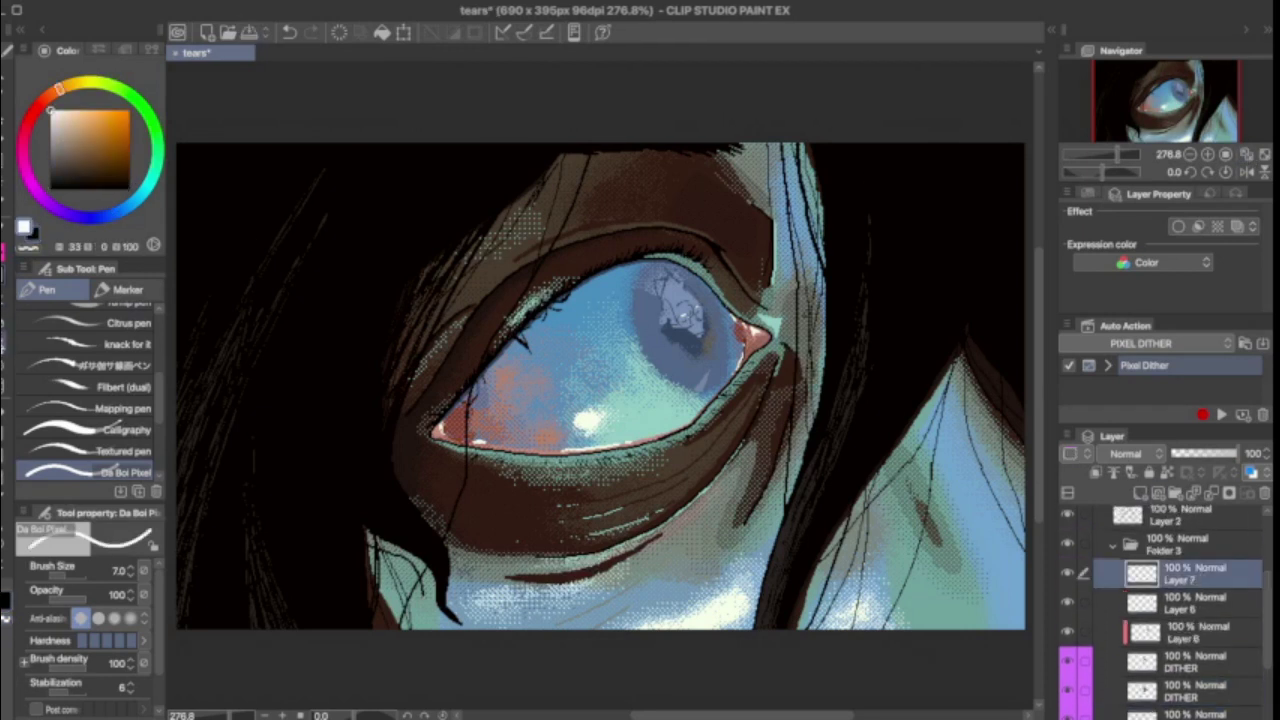
{"action": "key", "text": "b"}
{"action": "left_click", "coordinate": [127, 312]}
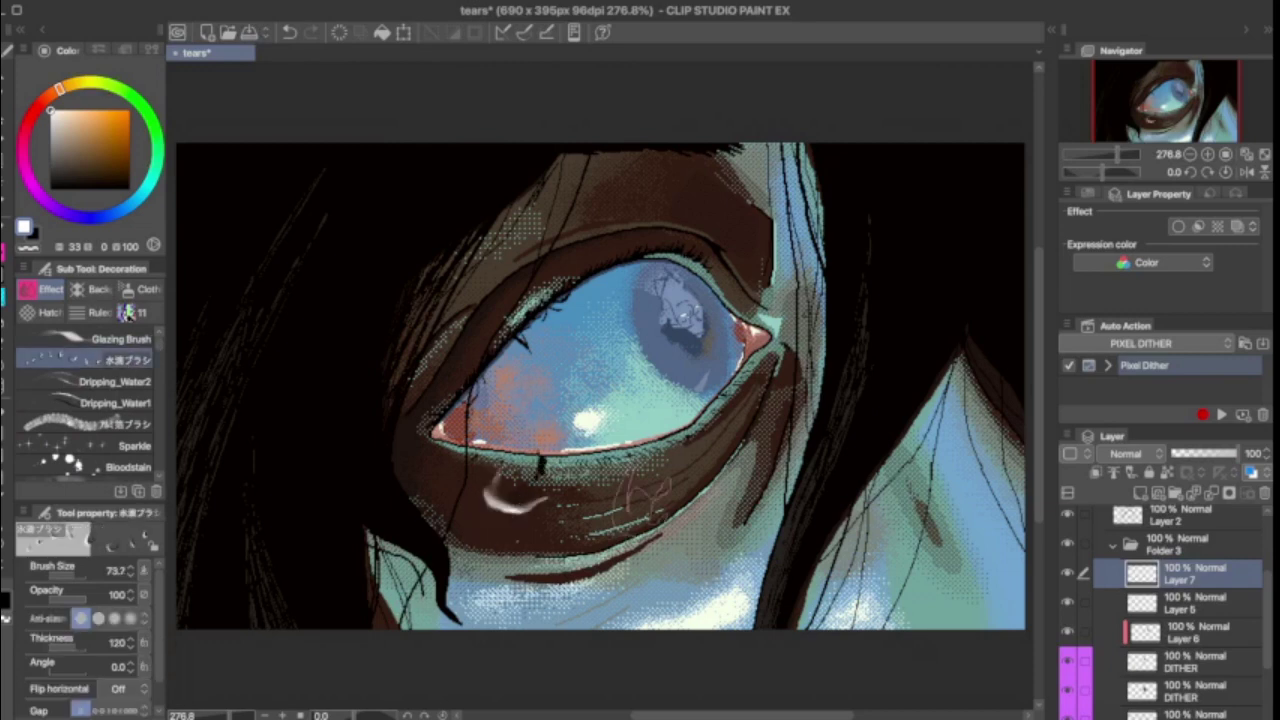
{"action": "key", "text": "x"}
{"action": "left_click", "coordinate": [75, 570]}
{"action": "key", "text": "x"}
{"action": "scroll", "coordinate": [580, 580], "scroll_direction": "up", "scroll_amount": 2}
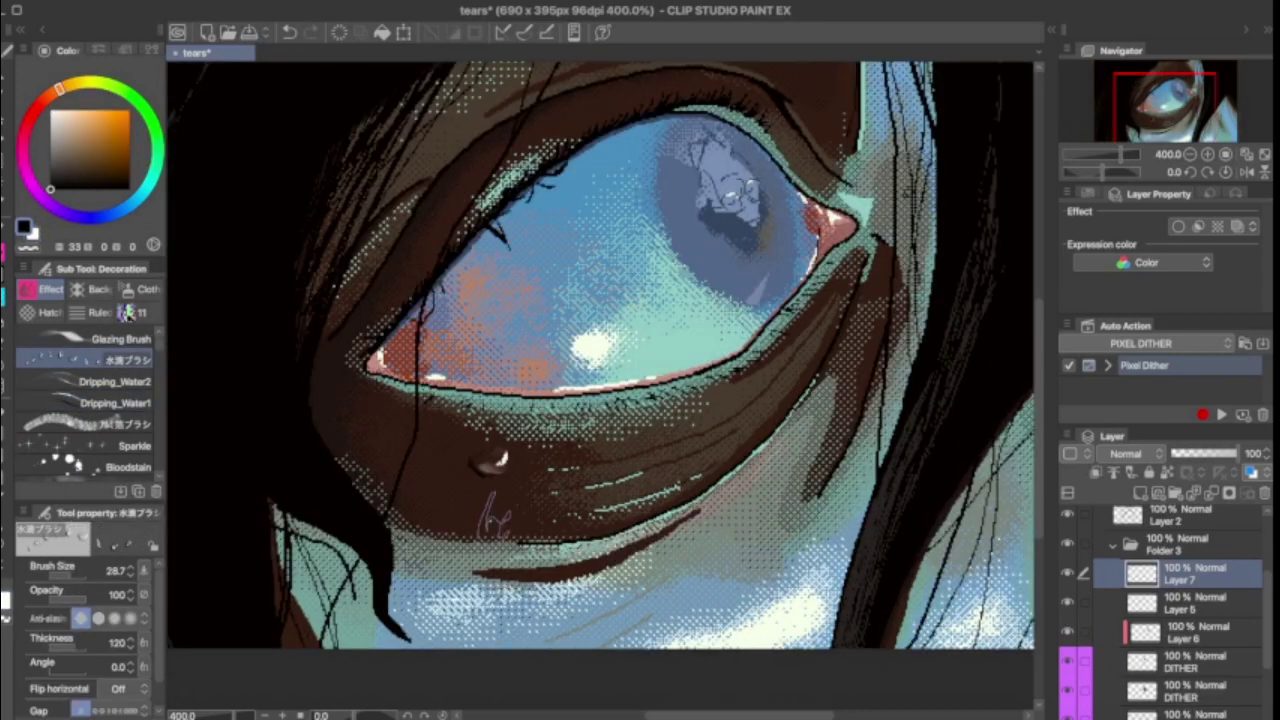
{"action": "left_click_drag", "start_coordinate": [493, 515], "coordinate": [600, 540]}
{"action": "key", "text": "ctrl+z"}
{"action": "left_click_drag", "start_coordinate": [476, 444], "coordinate": [491, 520]}
{"action": "scroll", "coordinate": [600, 575], "scroll_direction": "down", "scroll_amount": 2}
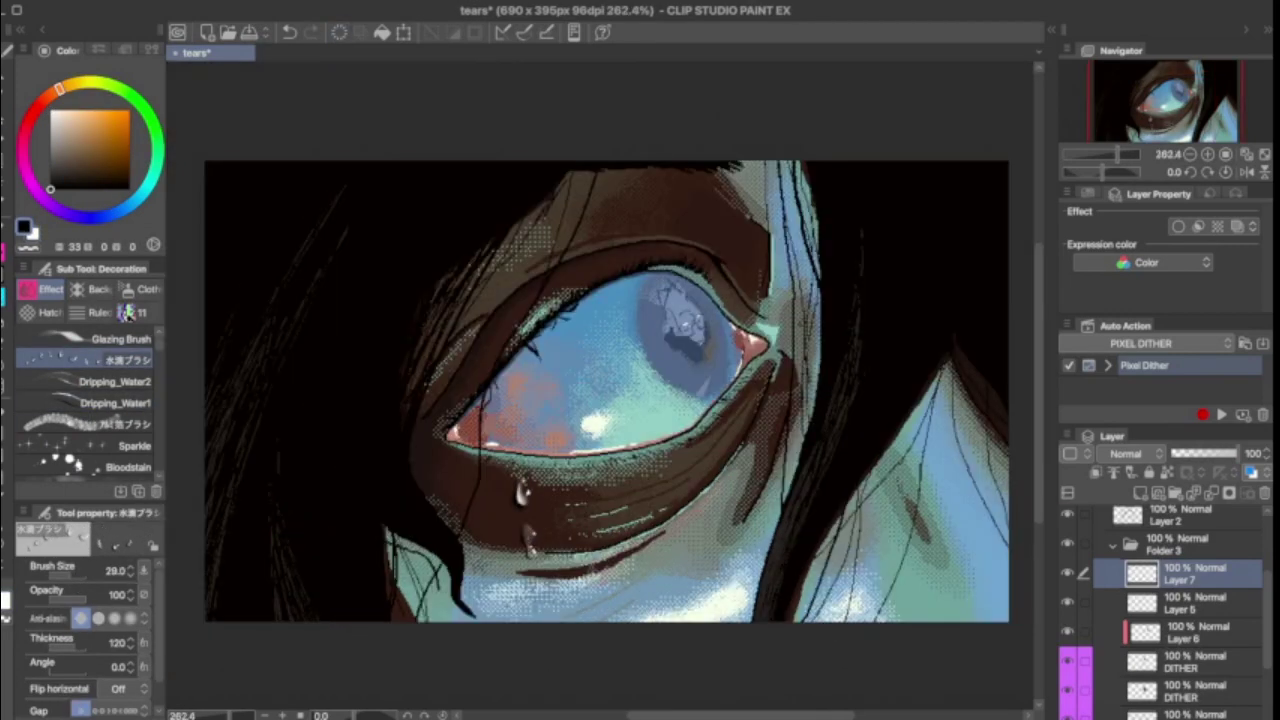
Step: Draw the tear's waterline across the lower eye and the drips off the lower lid with the Dripping_Water1 brush at size 11.2
{"action": "left_click", "coordinate": [115, 403]}
{"action": "scroll", "coordinate": [503, 467], "scroll_direction": "up", "scroll_amount": 2}
{"action": "key", "text": "x"}
{"action": "left_click_drag", "start_coordinate": [466, 444], "coordinate": [510, 494]}
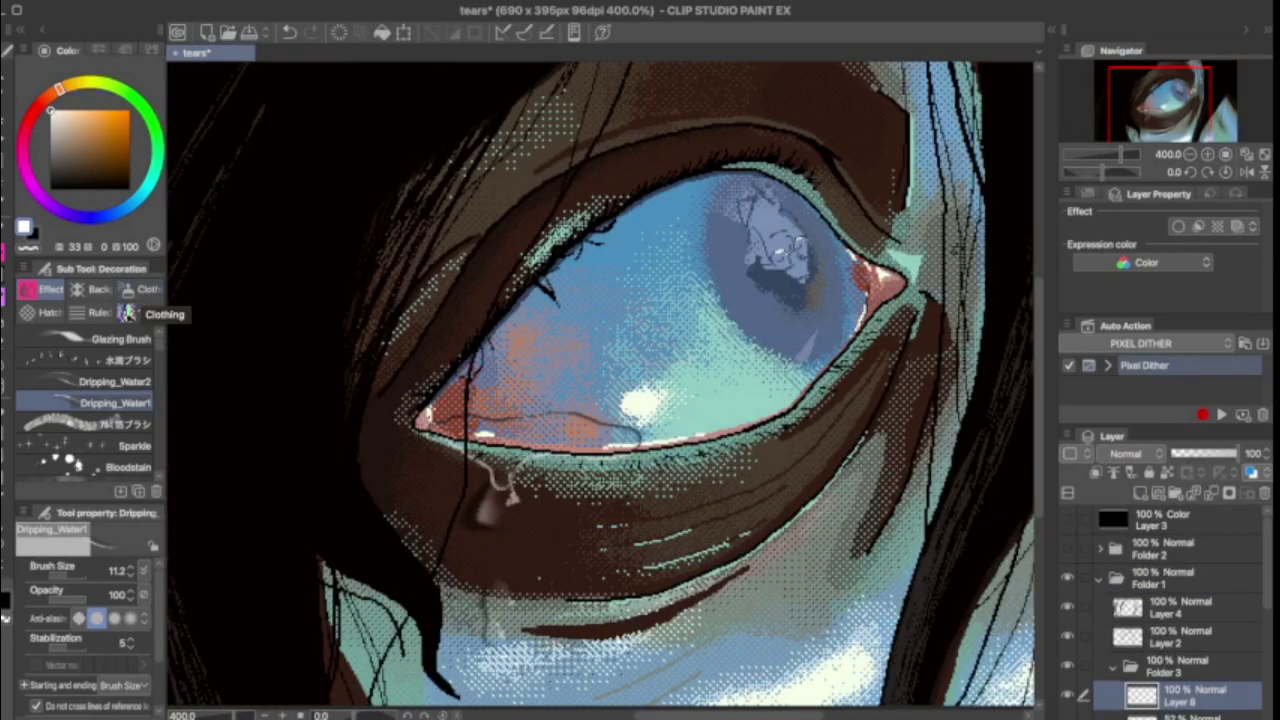
Step: On Layer 8, outline the upper tear drop's shadow side and start the waterline in black with the Da Boi Pixel pen at size 1.0
{"action": "type", "text": "px1"}
{"action": "key", "text": "Return"}
{"action": "scroll", "coordinate": [470, 420], "scroll_direction": "up", "scroll_amount": 5}
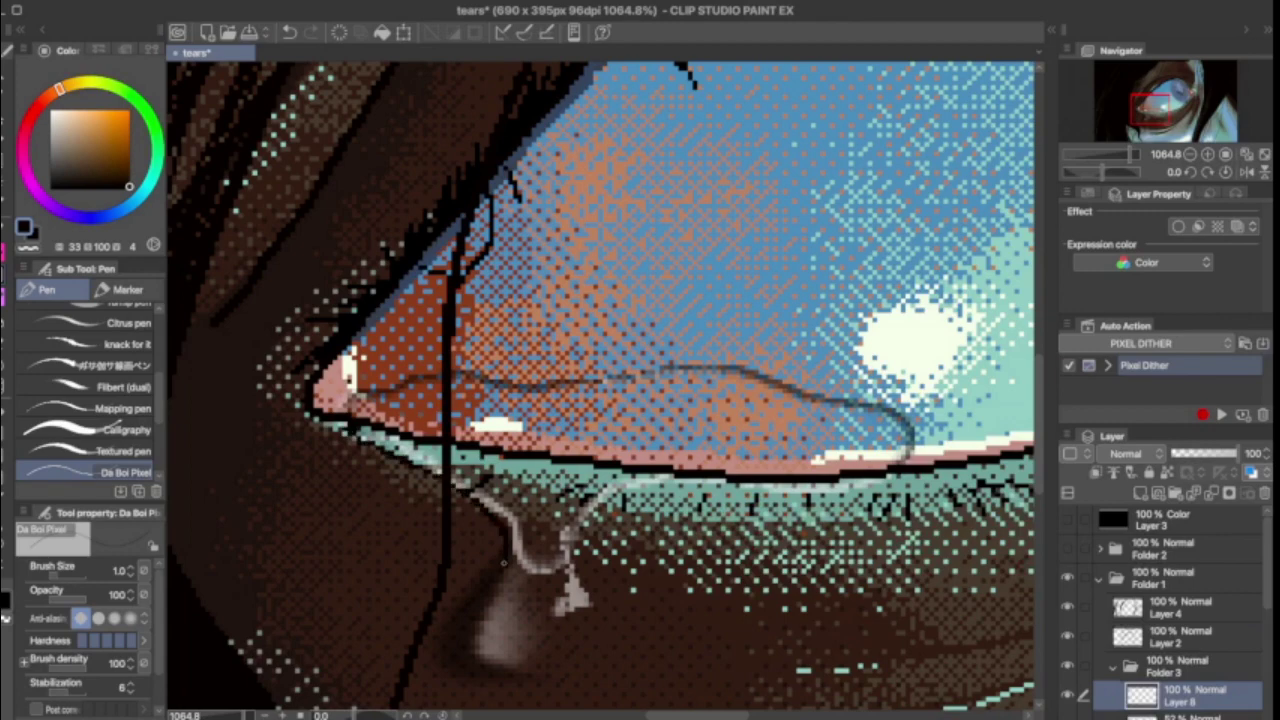
{"action": "scroll", "coordinate": [528, 299], "scroll_direction": "up", "scroll_amount": 3}
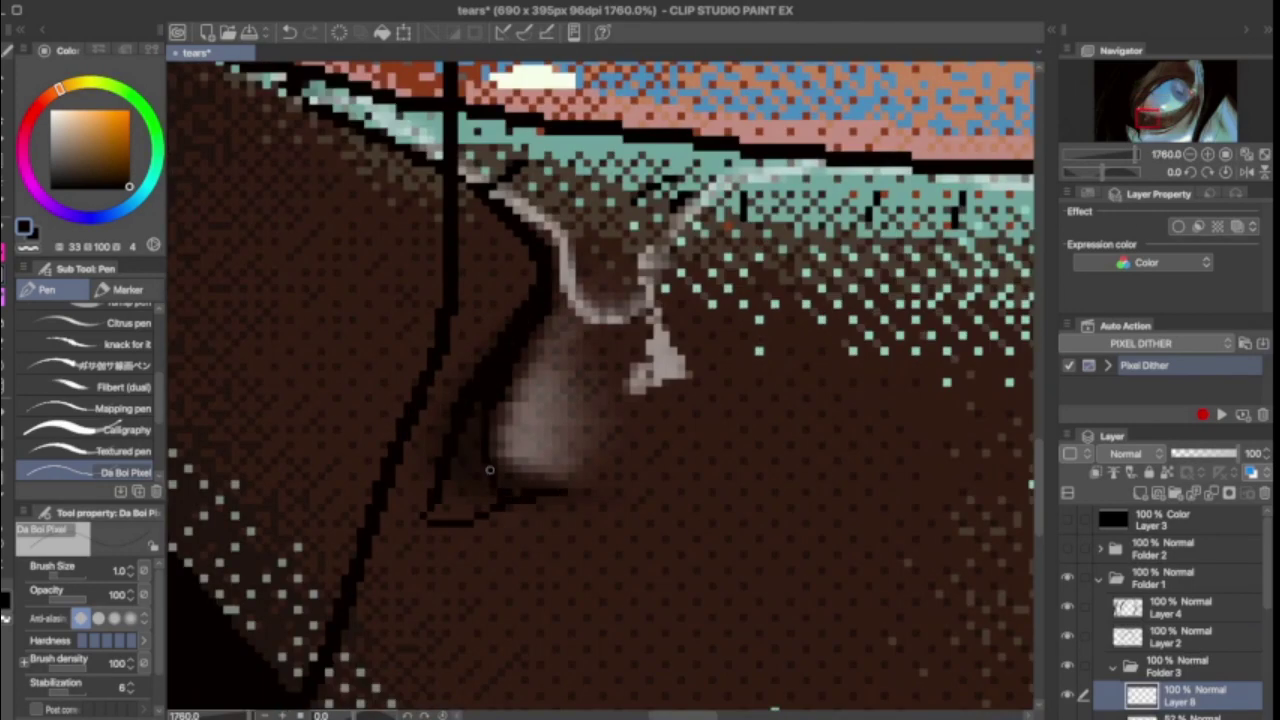
{"action": "scroll", "coordinate": [565, 494], "scroll_direction": "down", "scroll_amount": 3}
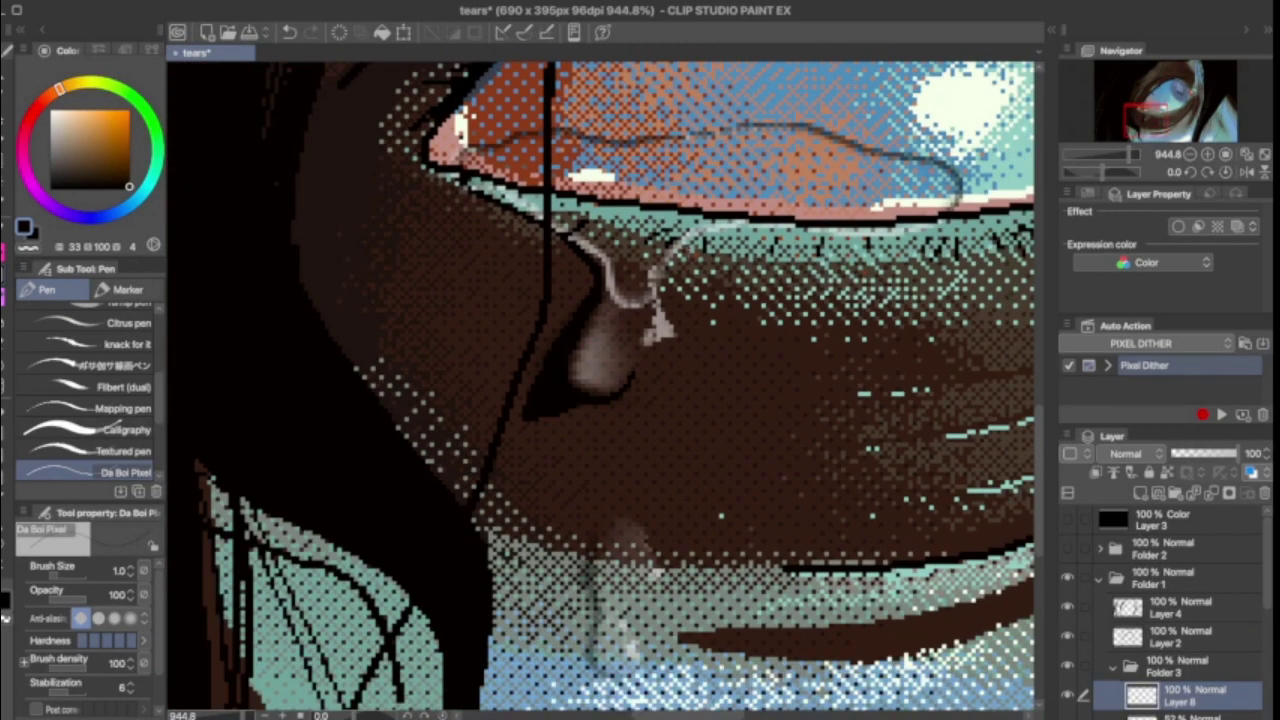
{"action": "scroll", "coordinate": [565, 494], "scroll_direction": "up", "scroll_amount": 3}
{"action": "scroll", "coordinate": [667, 285], "scroll_direction": "down", "scroll_amount": 2}
Step: Hatch black shading beneath the inner part of the waterline with the Zig-Zag-2-Space brush at size 3.4
{"action": "scroll", "coordinate": [90, 380], "scroll_direction": "down", "scroll_amount": 3}
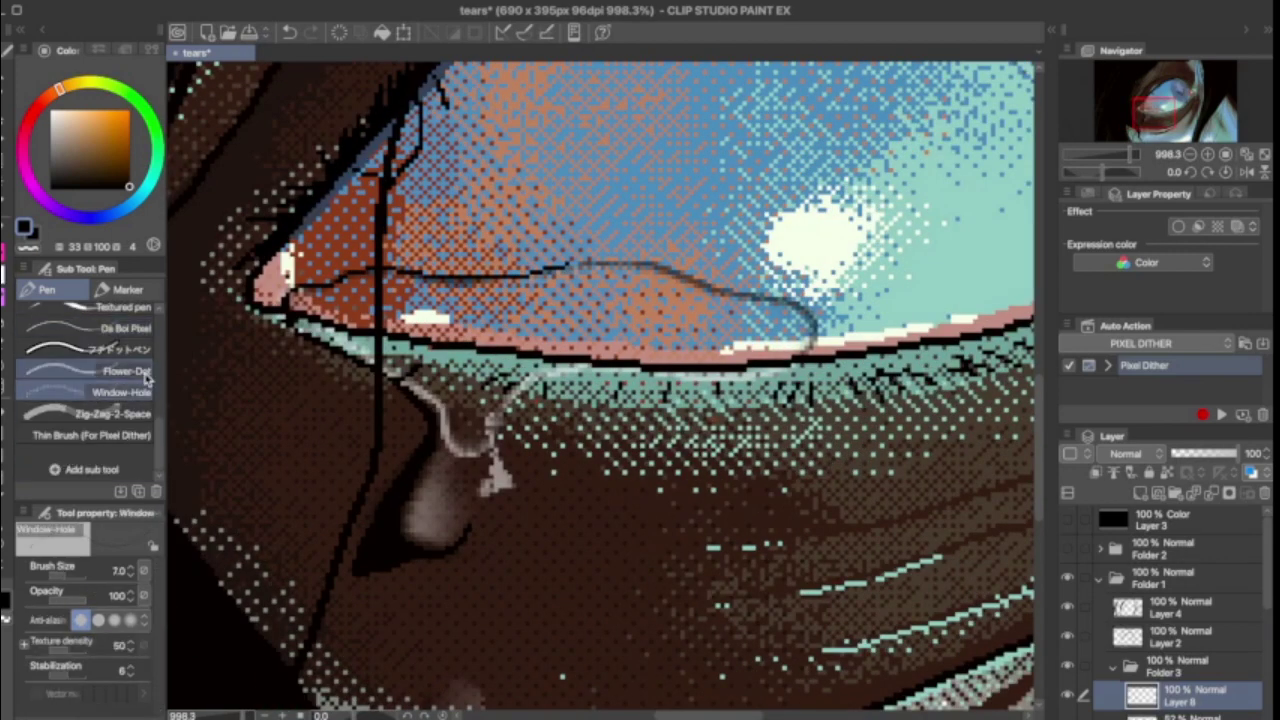
{"action": "left_click", "coordinate": [112, 413]}
{"action": "scroll", "coordinate": [580, 380], "scroll_direction": "down", "scroll_amount": 1}
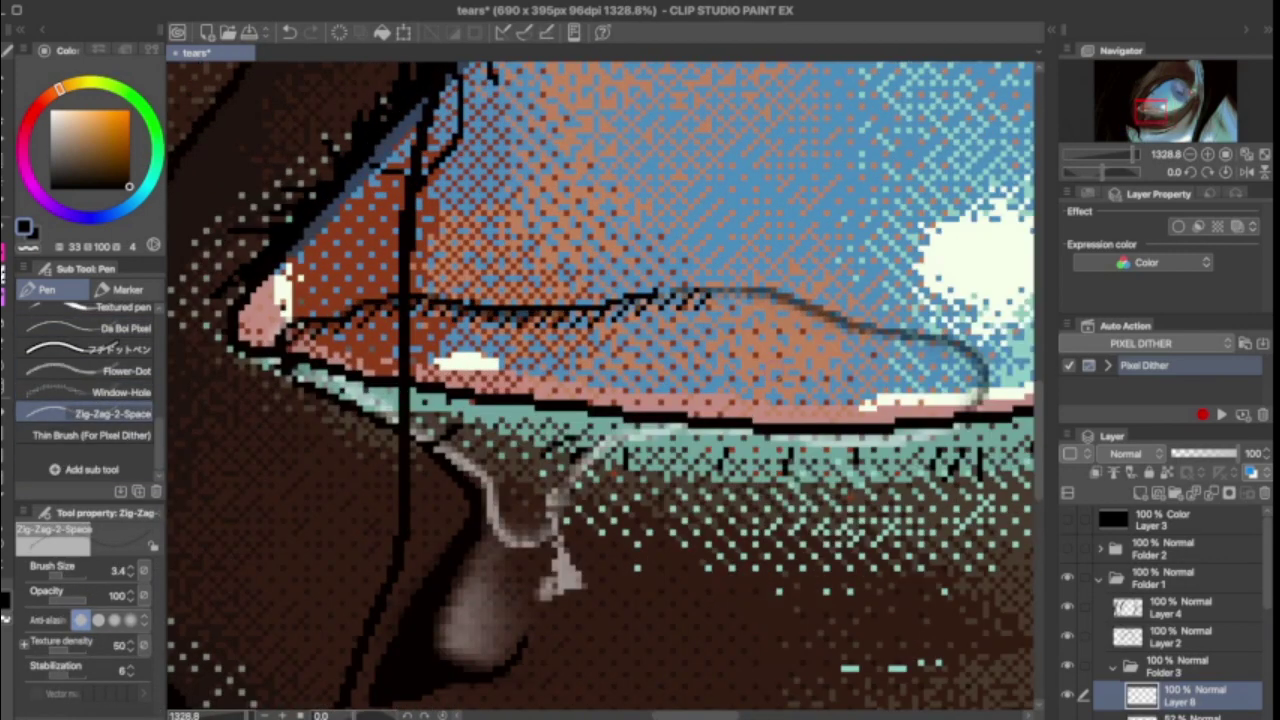
Step: Trace the rest of the waterline in near-white (83, 7, 100) with the Da Boi Pixel pen and add glints along the lower lid
{"action": "left_click", "coordinate": [126, 328]}
{"action": "left_click_drag", "start_coordinate": [680, 292], "coordinate": [858, 325]}
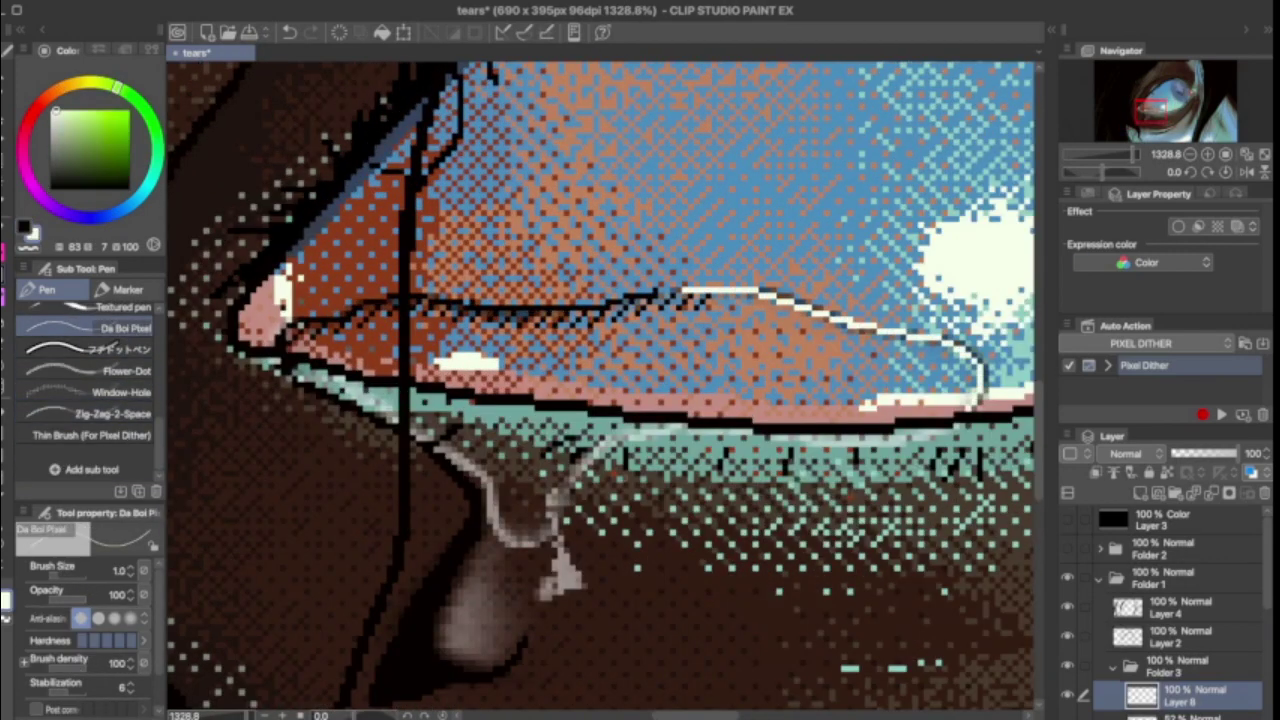
{"action": "scroll", "coordinate": [492, 477], "scroll_direction": "up", "scroll_amount": 1}
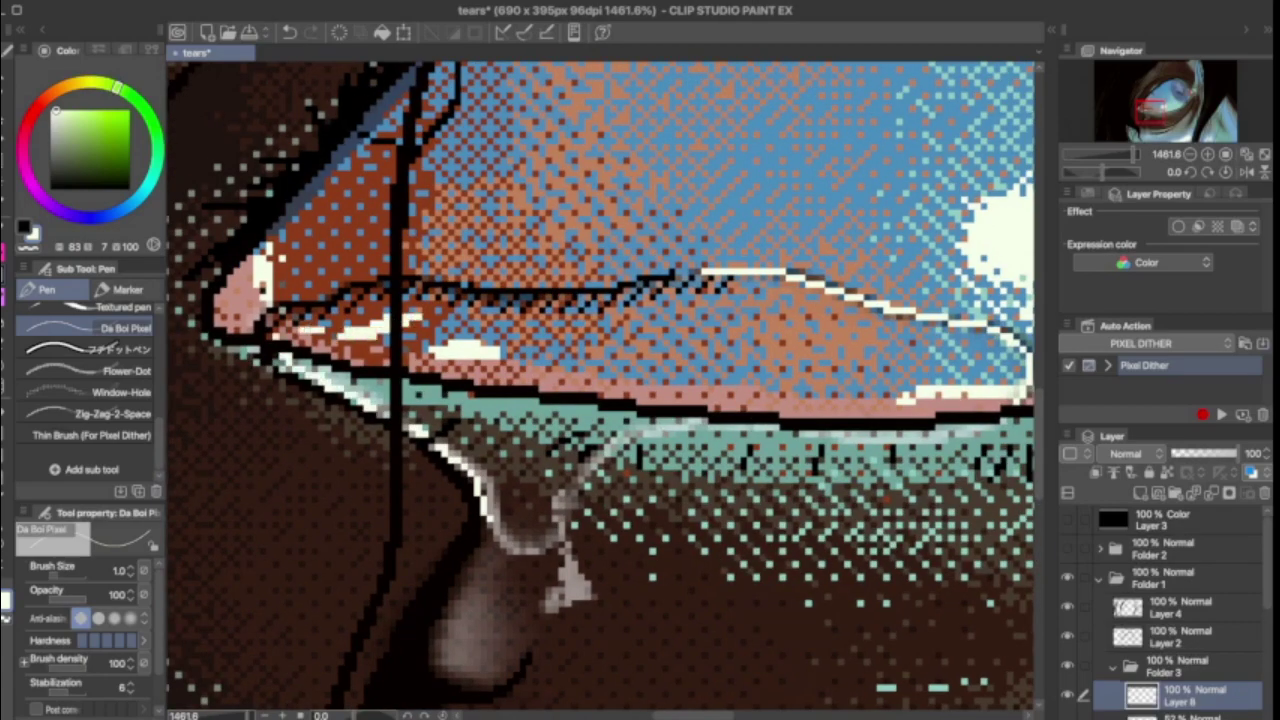
{"action": "scroll", "coordinate": [600, 390], "scroll_direction": "up", "scroll_amount": 1}
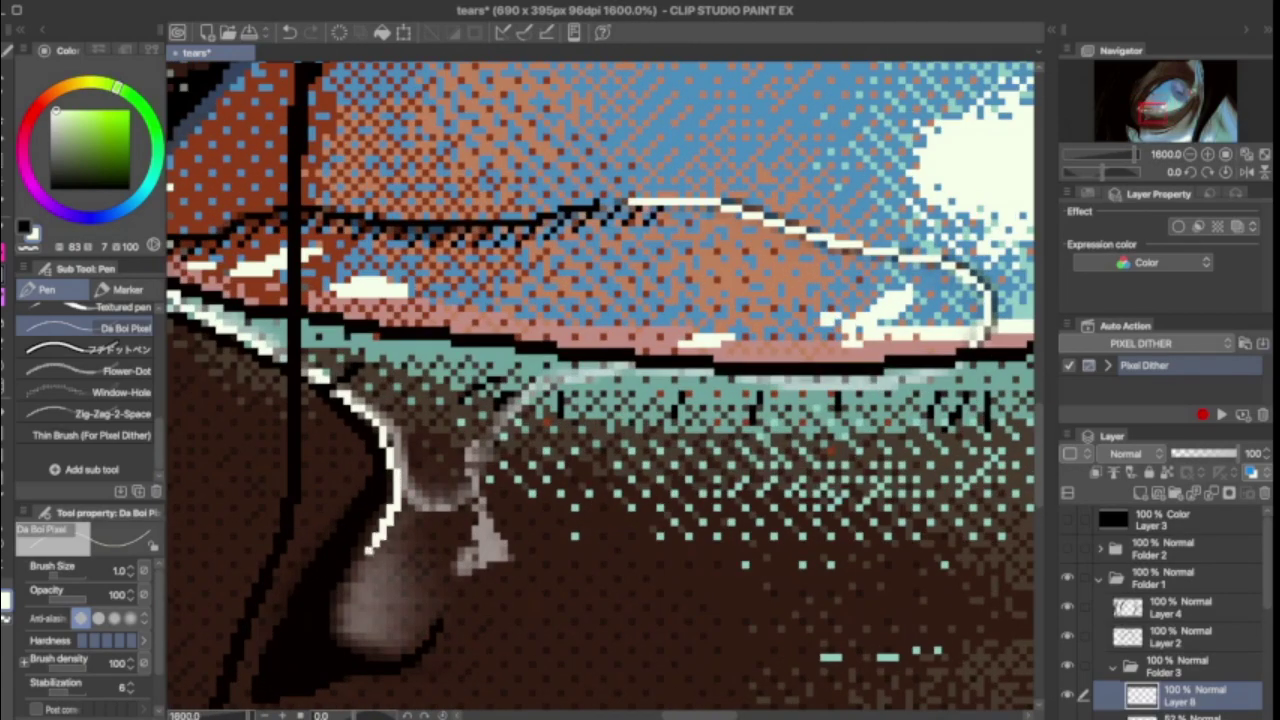
Step: Paint the upper tear drop's near-white highlight and the bright outer edge of its drip from the lower lid
{"action": "left_click_drag", "start_coordinate": [356, 588], "coordinate": [382, 630]}
{"action": "scroll", "coordinate": [600, 390], "scroll_direction": "down", "scroll_amount": 1}
{"action": "left_click_drag", "start_coordinate": [546, 396], "coordinate": [478, 484]}
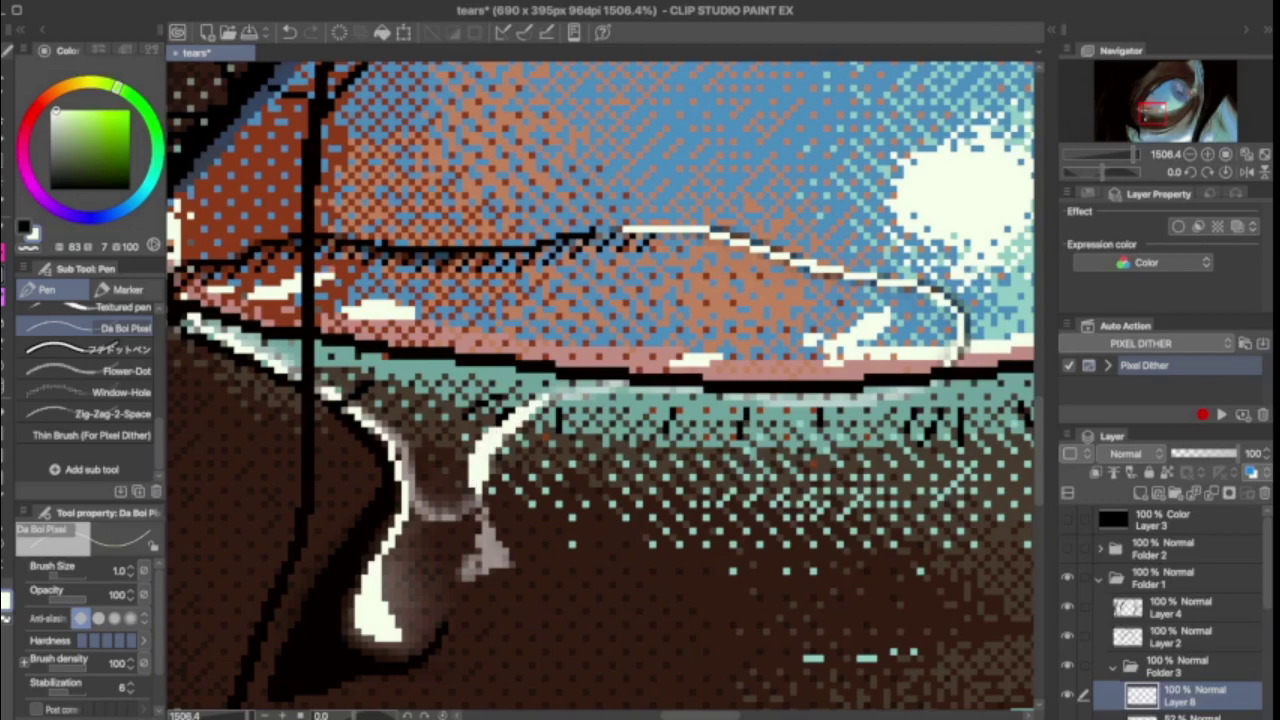
{"action": "scroll", "coordinate": [421, 618], "scroll_direction": "up", "scroll_amount": 2}
{"action": "scroll", "coordinate": [402, 481], "scroll_direction": "down", "scroll_amount": 4}
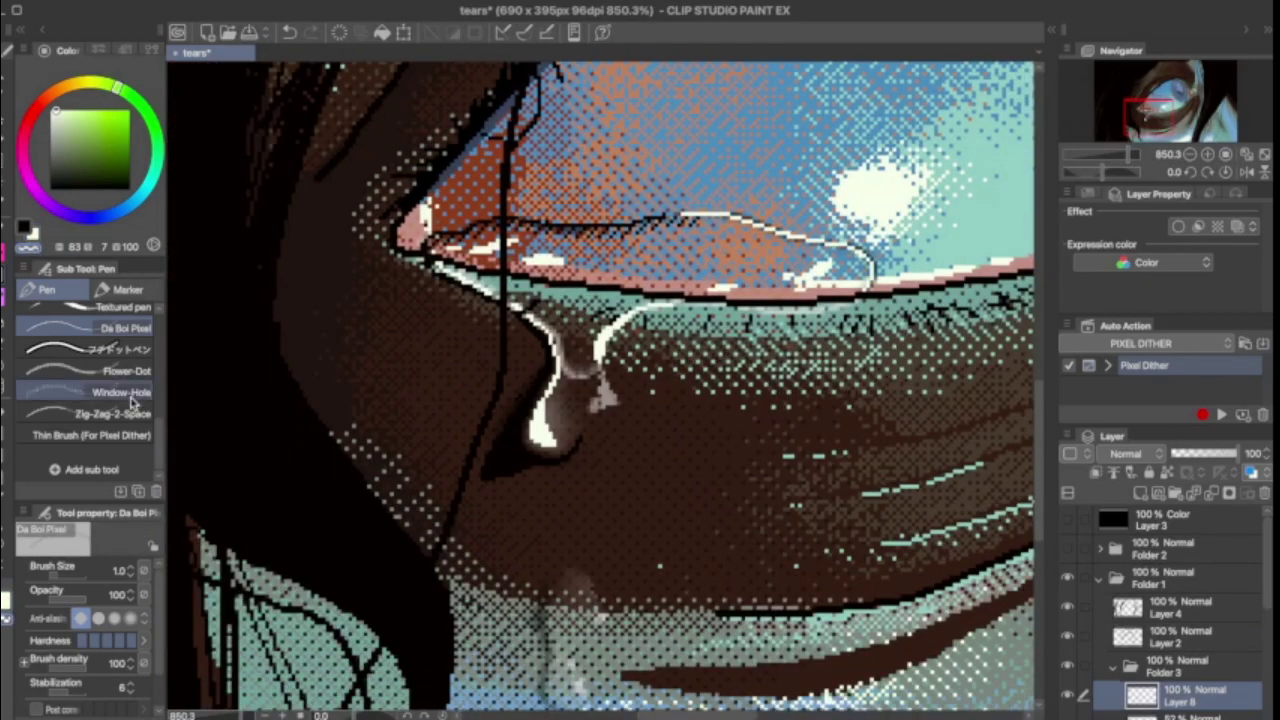
Step: Set up a Pixel Dither folder and spray a dithered highlight over the upper tear drop with the Soft airbrush at size 3.0
{"action": "left_click", "coordinate": [90, 435]}
{"action": "left_click", "coordinate": [23, 226]}
{"action": "key", "text": "Return"}
{"action": "scroll", "coordinate": [548, 408], "scroll_direction": "up", "scroll_amount": 5}
{"action": "left_click", "coordinate": [35, 230]}
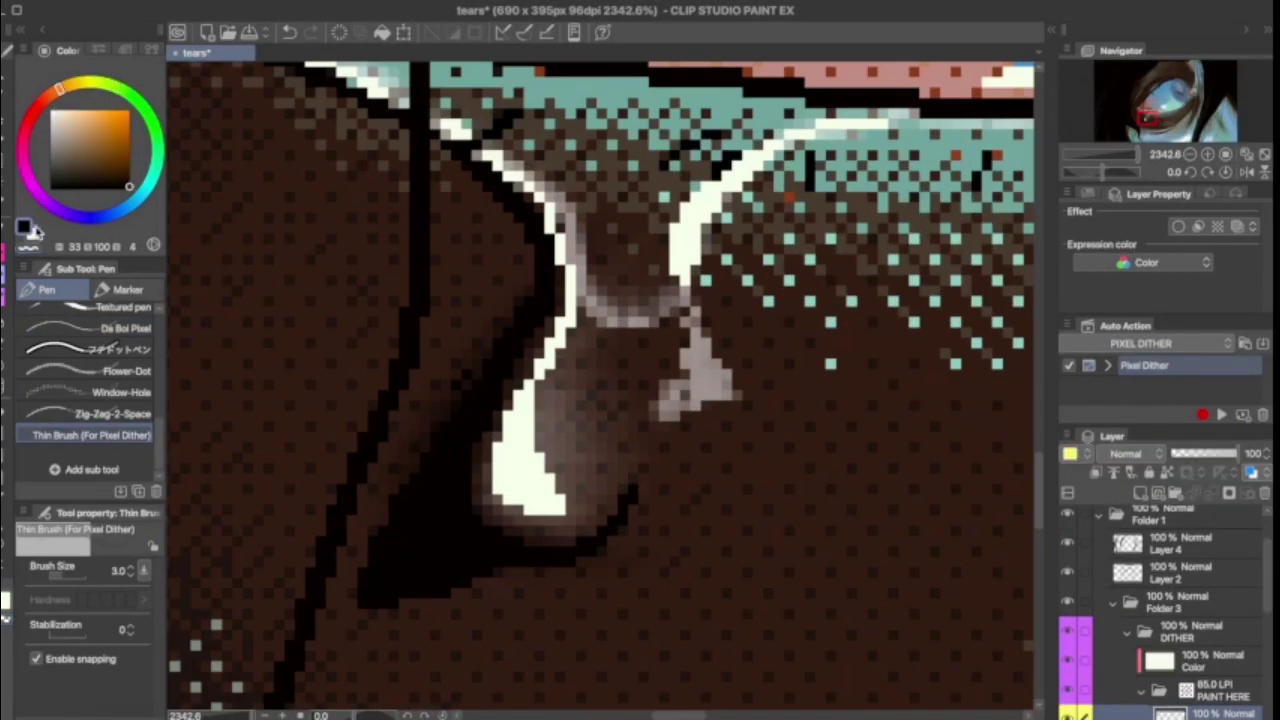
{"action": "key", "text": "b"}
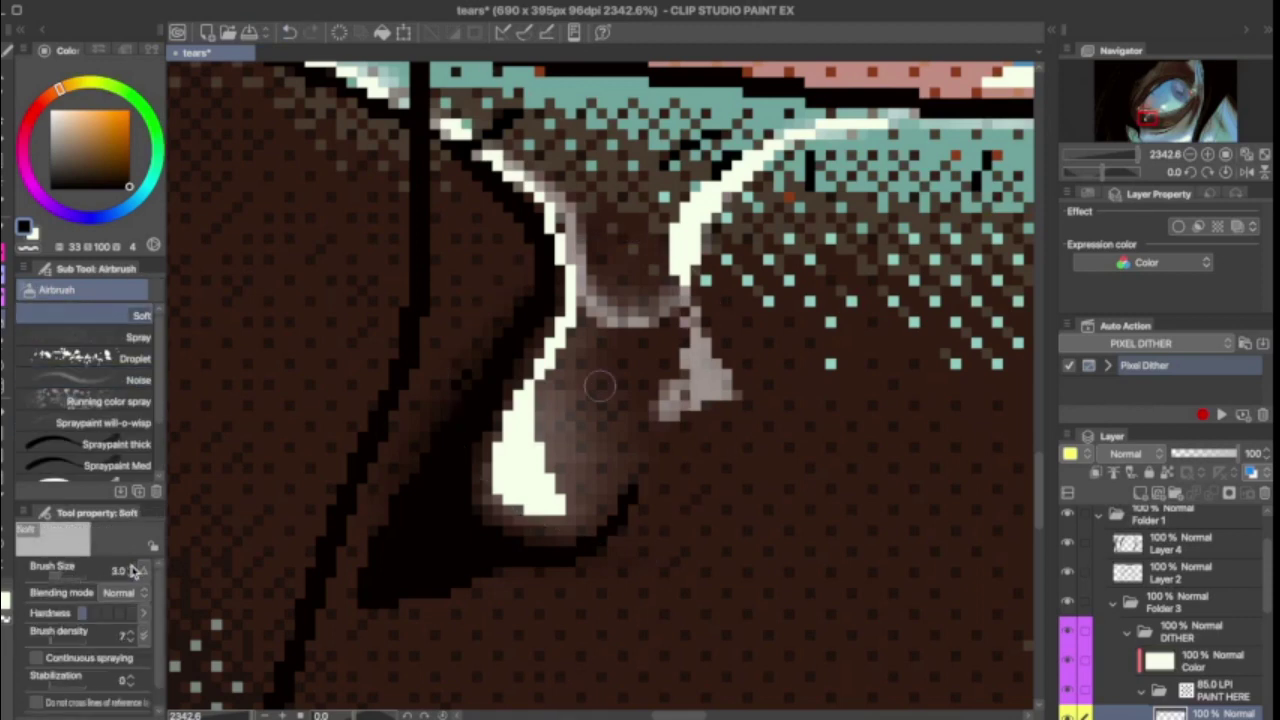
{"action": "mouse_move", "coordinate": [600, 385]}
{"action": "left_mouse_down"}
{"action": "mouse_move", "coordinate": [570, 457]}
{"action": "mouse_move", "coordinate": [583, 507]}
{"action": "mouse_move", "coordinate": [481, 489]}
{"action": "mouse_move", "coordinate": [523, 529]}
{"action": "left_mouse_up"}
{"action": "scroll", "coordinate": [523, 529], "scroll_direction": "down", "scroll_amount": 1}
Step: Clear the stray dither pixels around the upper tear drop and smooth its highlight with the Da Boi Pixel pen at size 1.0
{"action": "key", "text": "p"}
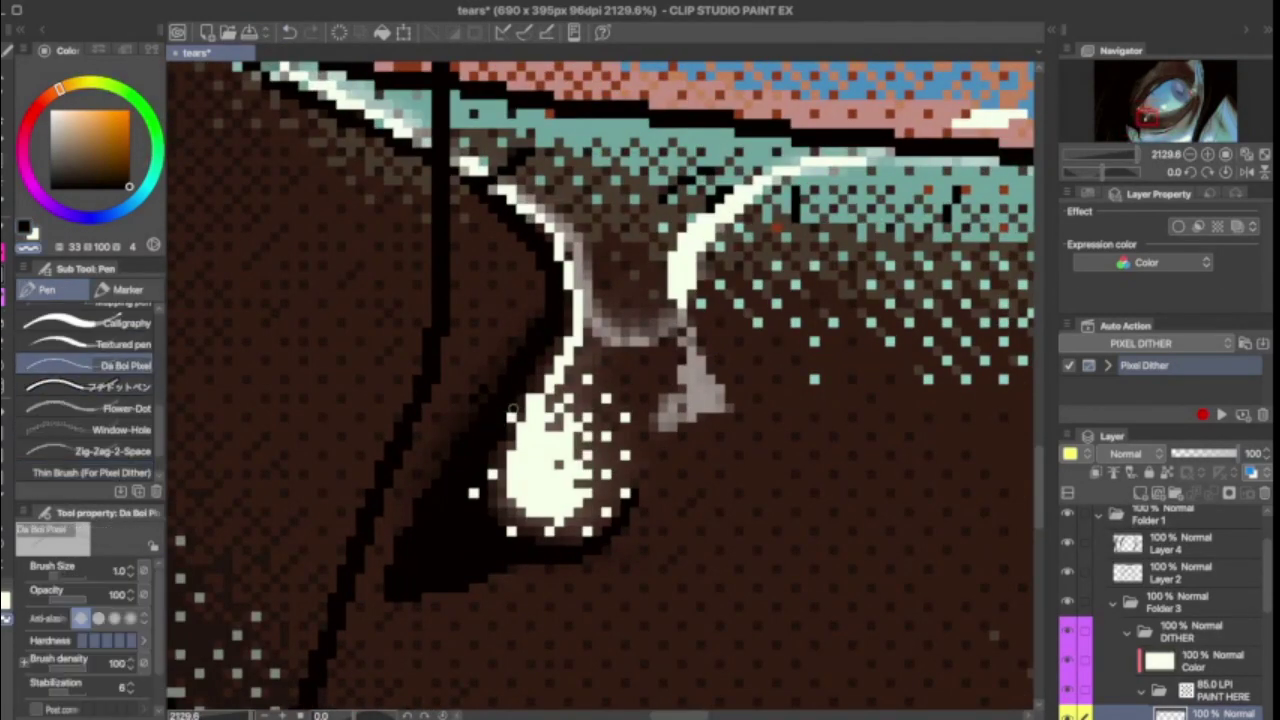
{"action": "left_click", "coordinate": [563, 525], "text": "alt"}
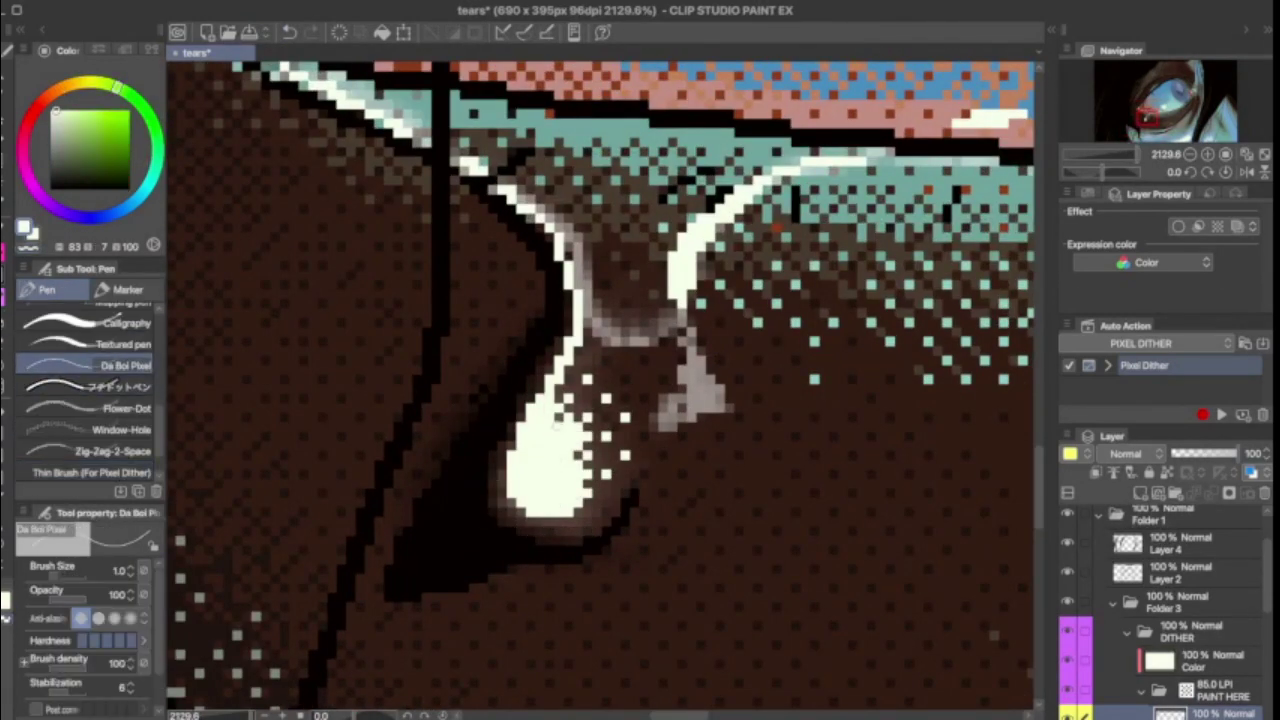
{"action": "scroll", "coordinate": [600, 390], "scroll_direction": "down", "scroll_amount": 3}
Step: Spray a dithered highlight on the lower tear drop with the Soft airbrush at size 9.0 and add solid near-white glints
{"action": "scroll", "coordinate": [600, 390], "scroll_direction": "down", "scroll_amount": 2}
{"action": "key", "text": "b"}
{"action": "scroll", "coordinate": [600, 390], "scroll_direction": "up", "scroll_amount": 3}
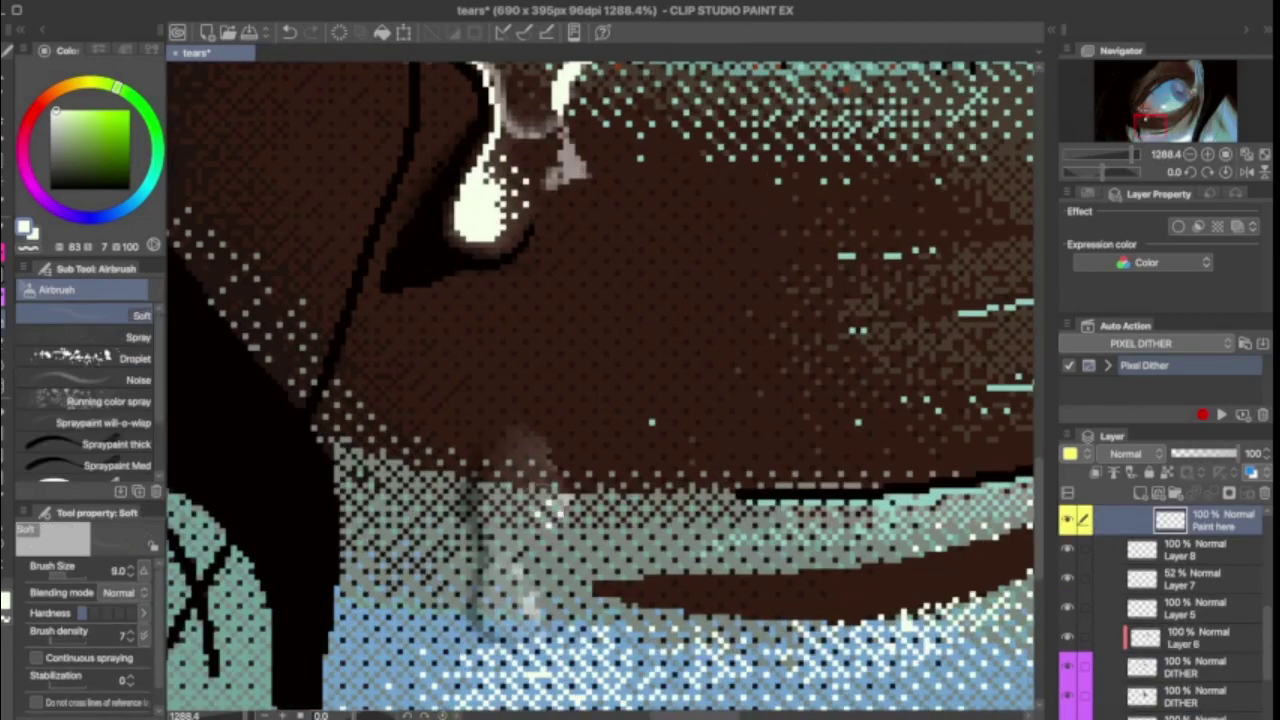
{"action": "key", "text": "p"}
{"action": "scroll", "coordinate": [600, 390], "scroll_direction": "down", "scroll_amount": 3}
Step: Merge the new DITHER folder with its highlights into Layer 8
{"action": "left_click", "coordinate": [1180, 522]}
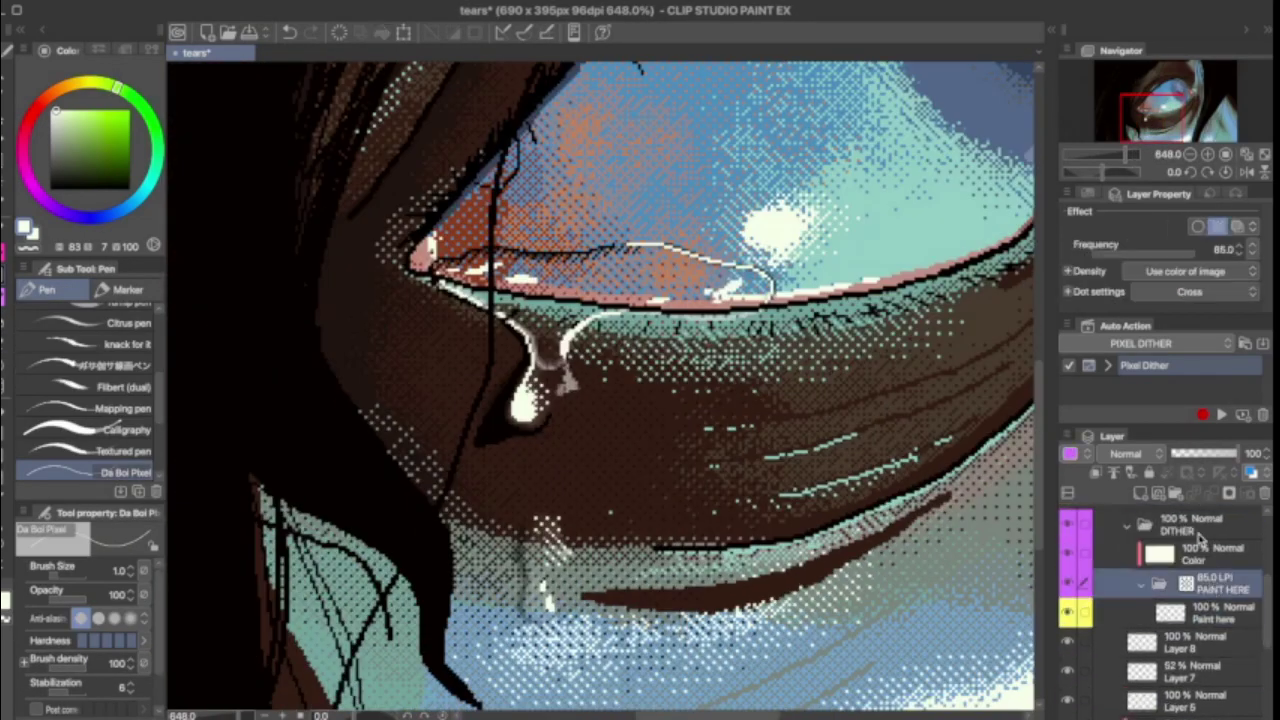
{"action": "right_click", "coordinate": [1180, 518]}
{"action": "left_click", "coordinate": [1145, 423]}
Step: Outline the lower tear drop in black and hatch shading beside it with the Zig-Zag-2-Space brush at size 3.4
{"action": "scroll", "coordinate": [520, 417], "scroll_direction": "up", "scroll_amount": 4}
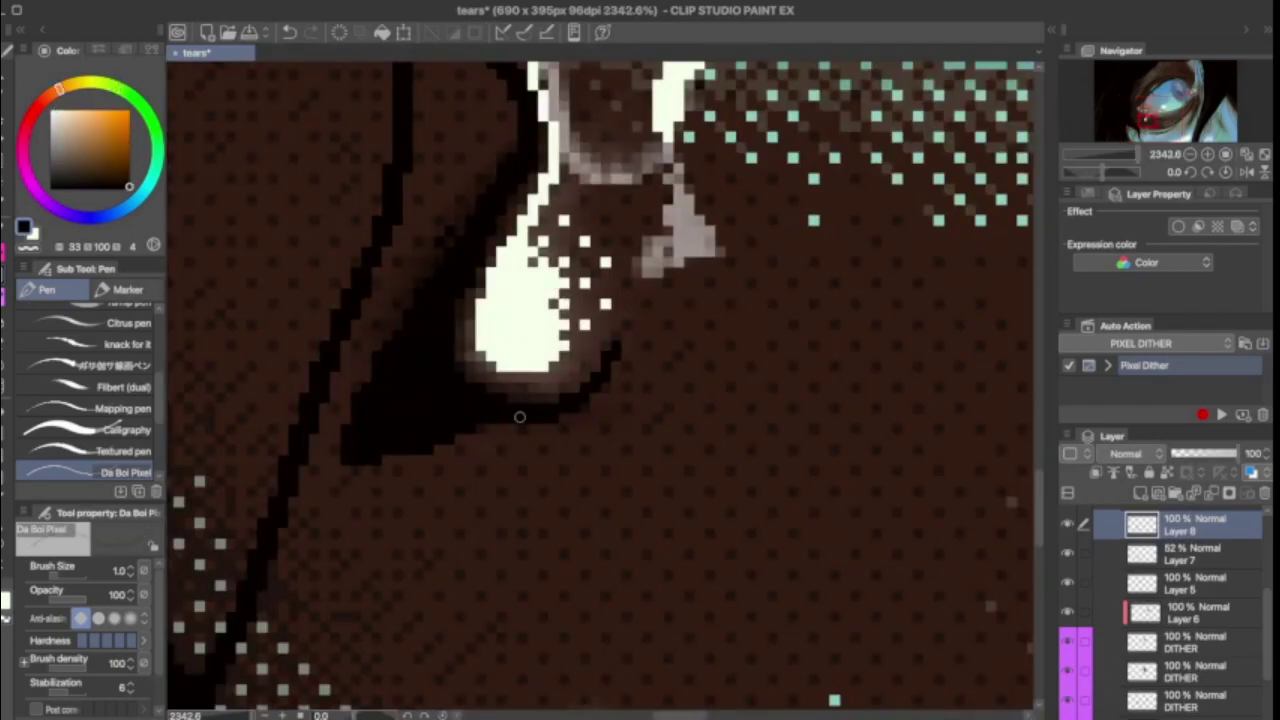
{"action": "left_click_drag", "start_coordinate": [460, 597], "coordinate": [395, 597]}
{"action": "scroll", "coordinate": [100, 426], "scroll_direction": "down", "scroll_amount": 3}
{"action": "left_click", "coordinate": [100, 414]}
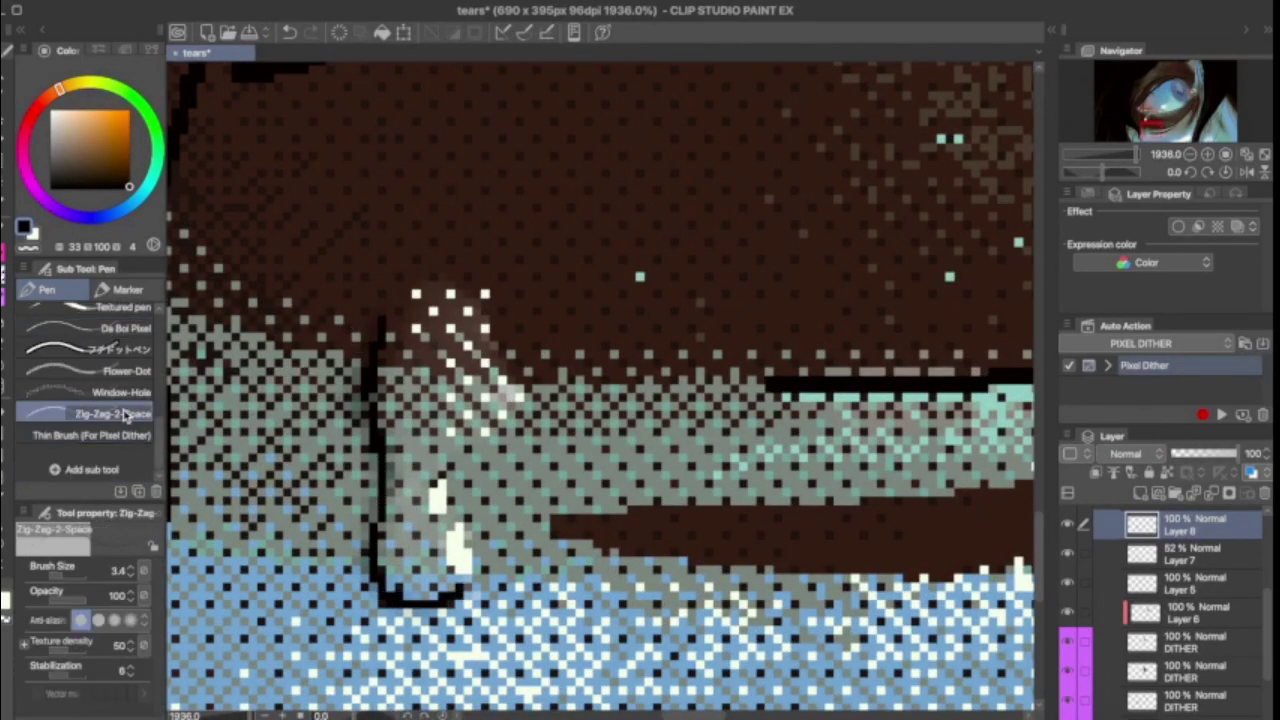
{"action": "mouse_move", "coordinate": [360, 405]}
{"action": "left_mouse_down"}
{"action": "mouse_move", "coordinate": [381, 597]}
{"action": "mouse_move", "coordinate": [449, 602]}
{"action": "mouse_move", "coordinate": [367, 588]}
{"action": "mouse_move", "coordinate": [418, 618]}
{"action": "left_mouse_up"}
Step: Complete the upper tear's black and white outline with the Da Boi Pixel pen and tint its shadow tip dark brown and orange
{"action": "left_click", "coordinate": [110, 328]}
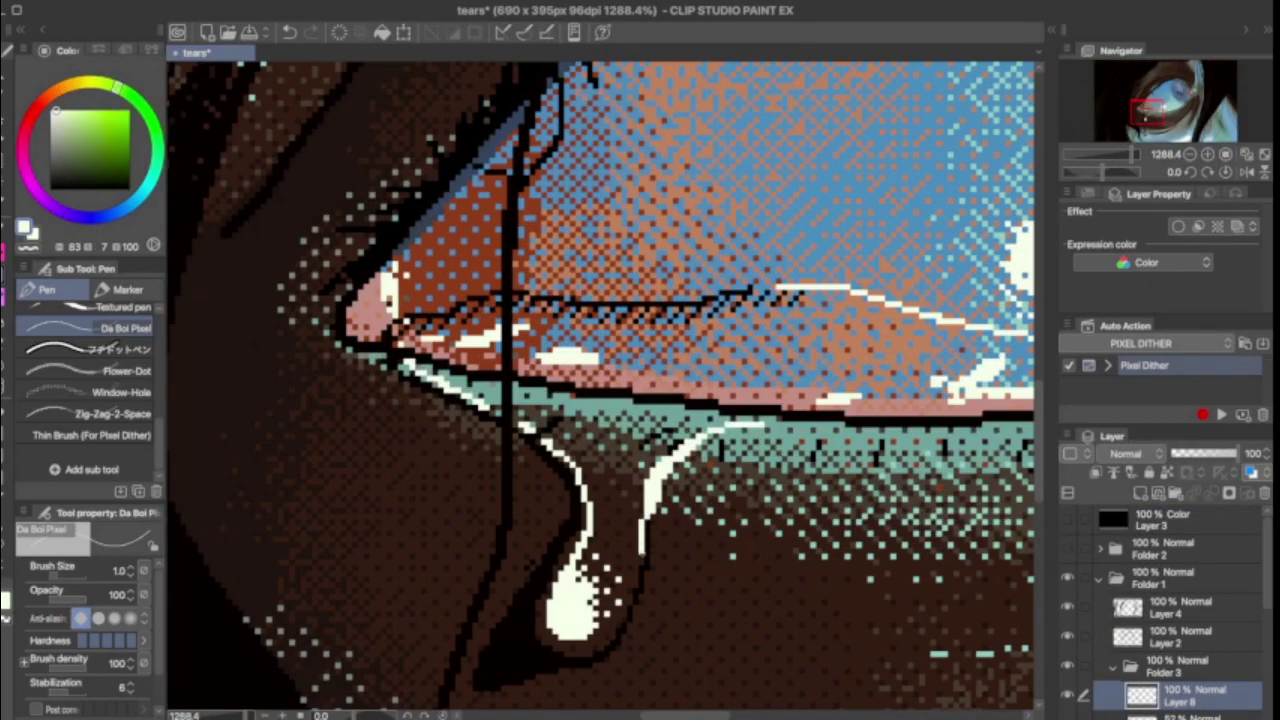
{"action": "scroll", "coordinate": [600, 572], "scroll_direction": "up", "scroll_amount": 3}
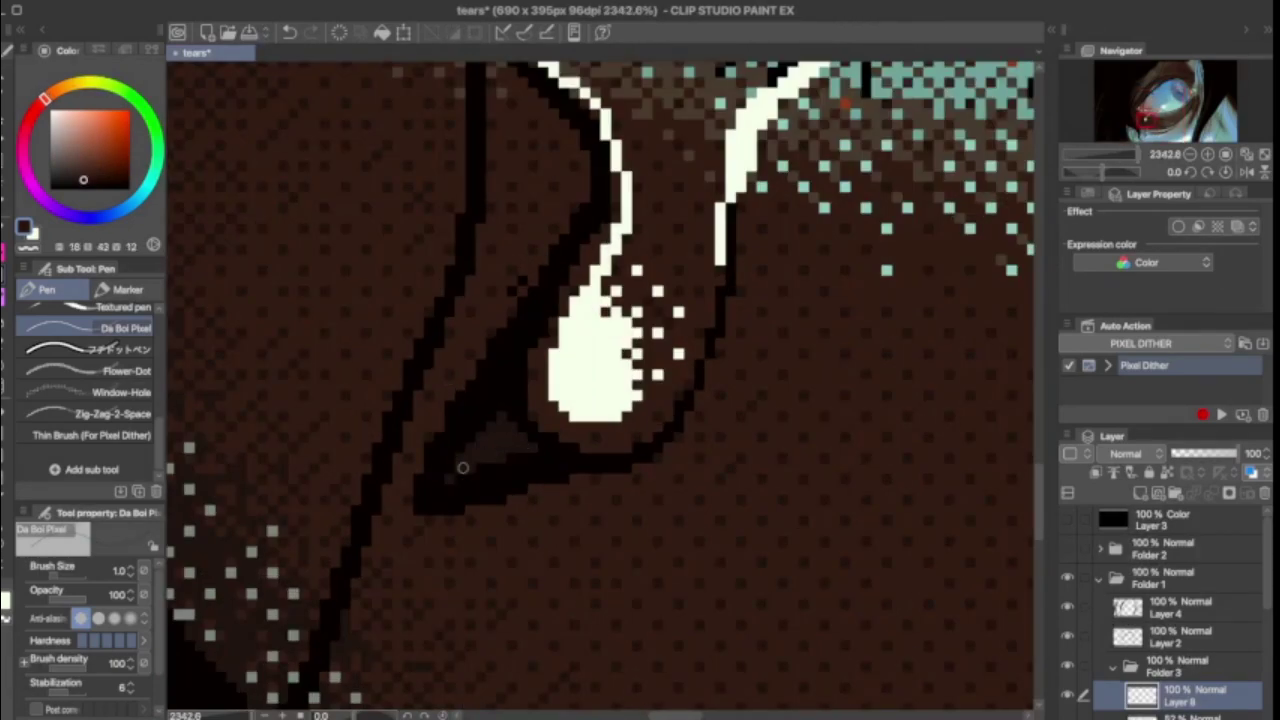
{"action": "scroll", "coordinate": [501, 430], "scroll_direction": "down", "scroll_amount": 5}
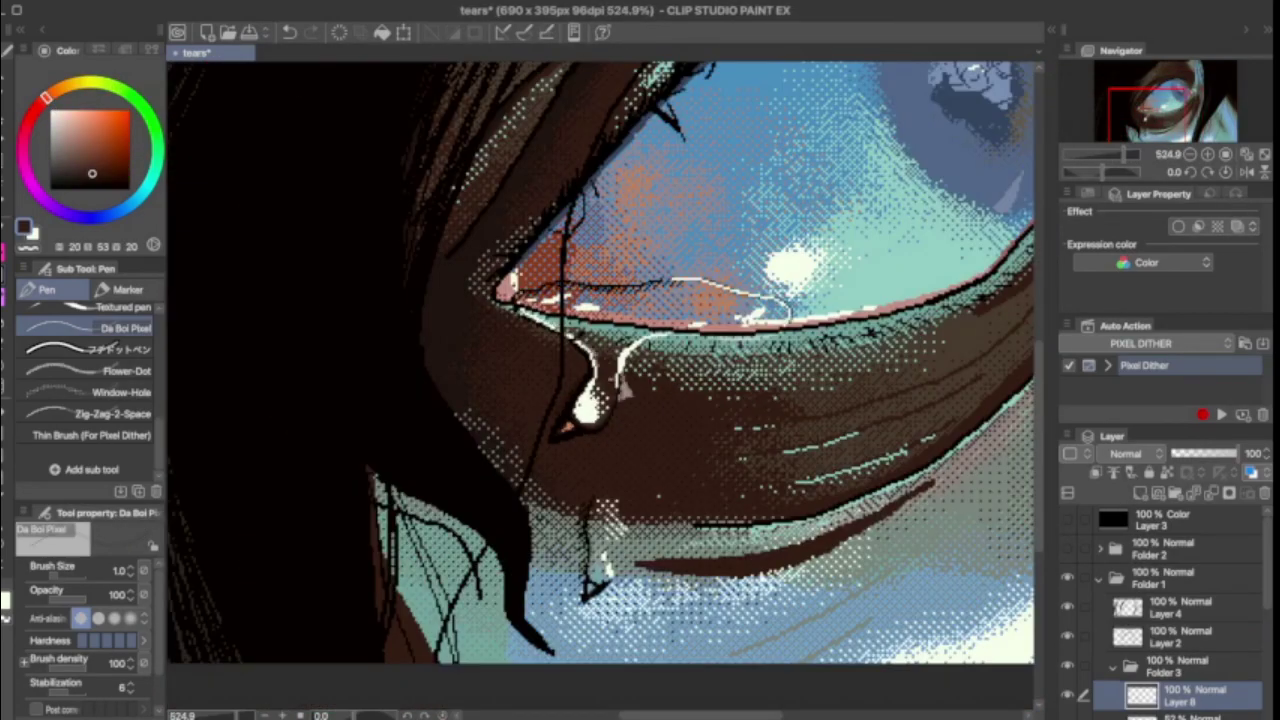
{"action": "scroll", "coordinate": [600, 380], "scroll_direction": "down", "scroll_amount": 5}
Step: Shade the inside of the upper tear drop in muted brown and fill the lower drop with teal (171, 24, 65)
{"action": "scroll", "coordinate": [600, 380], "scroll_direction": "up", "scroll_amount": 10}
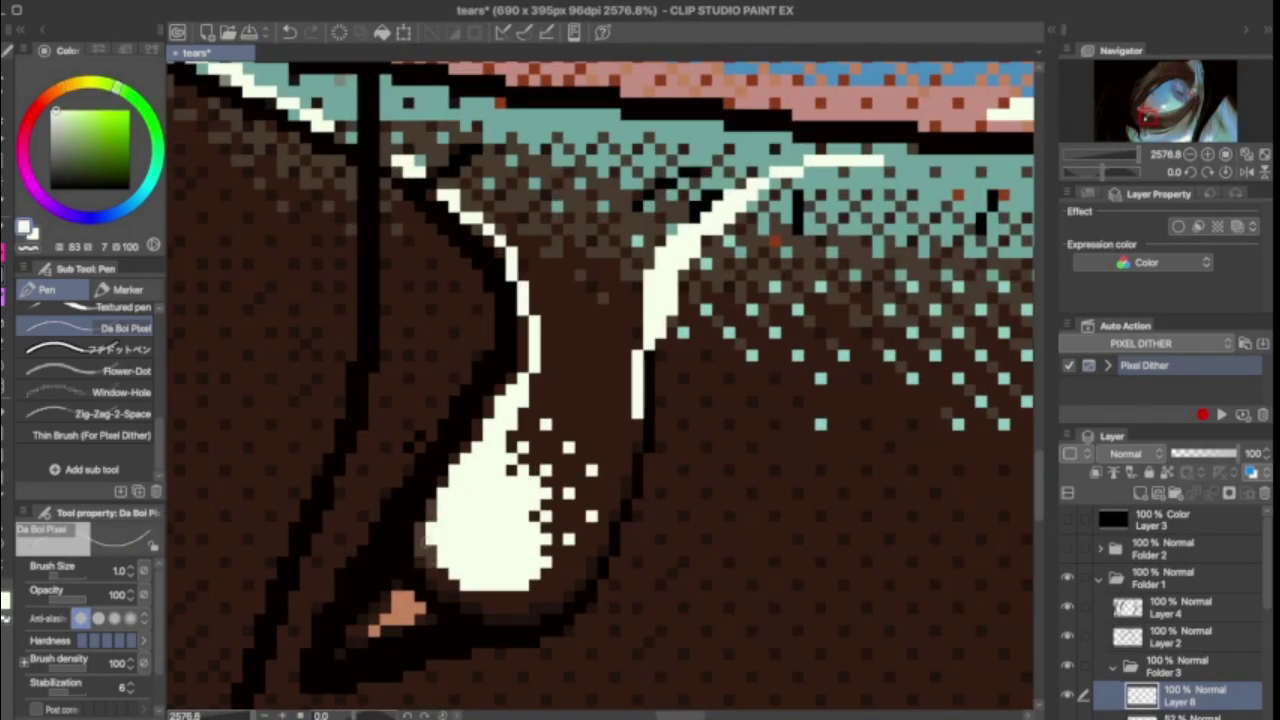
{"action": "left_click", "coordinate": [440, 578], "text": "alt"}
{"action": "left_click_drag", "start_coordinate": [609, 455], "coordinate": [619, 458]}
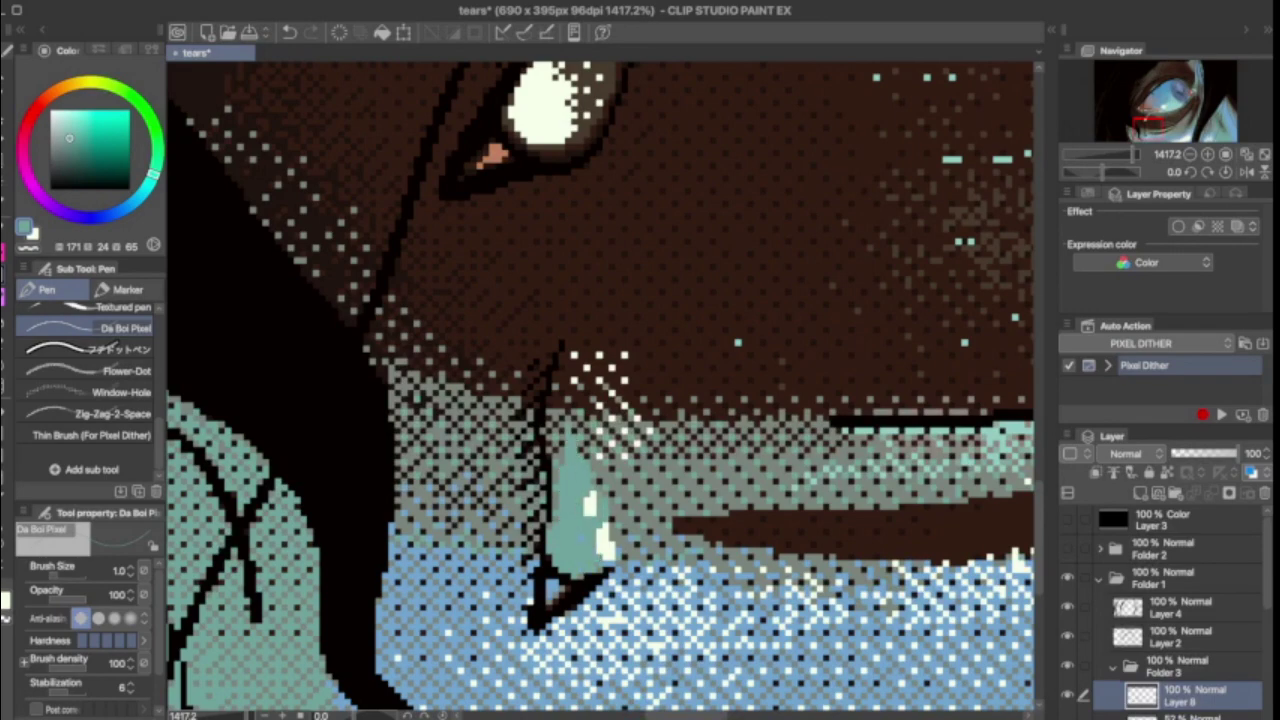
Step: Fit the whole canvas in view and hide Folder 1 to expose the other eye drawing
{"action": "key", "text": "ctrl+0"}
{"action": "left_click", "coordinate": [1068, 580]}
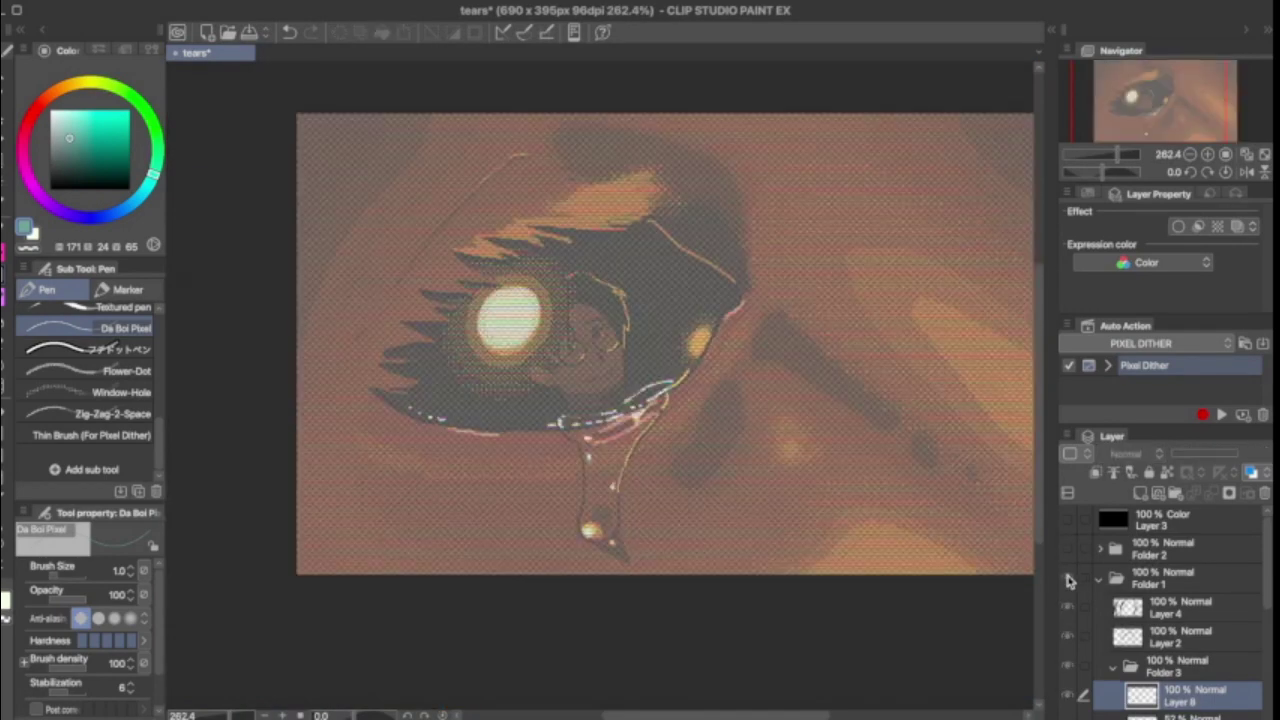